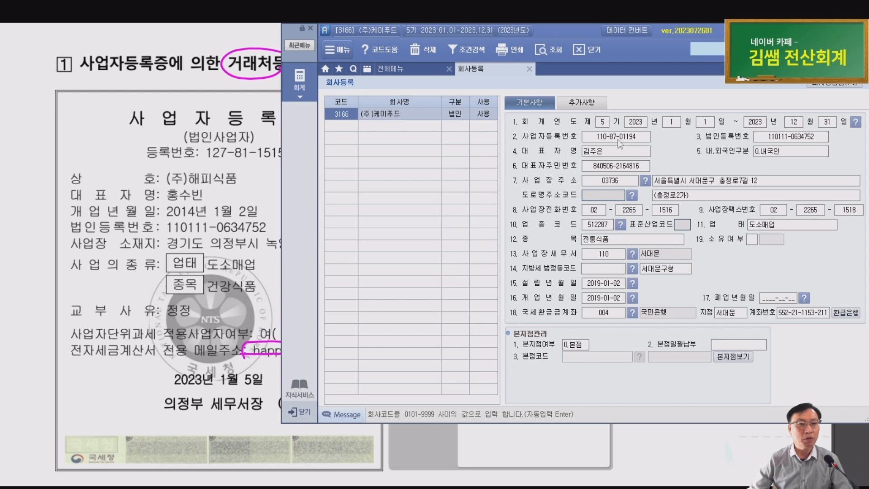
Compare the company name on the exam certificate with the registration screen, then close Company Registration
left_click(605, 152)
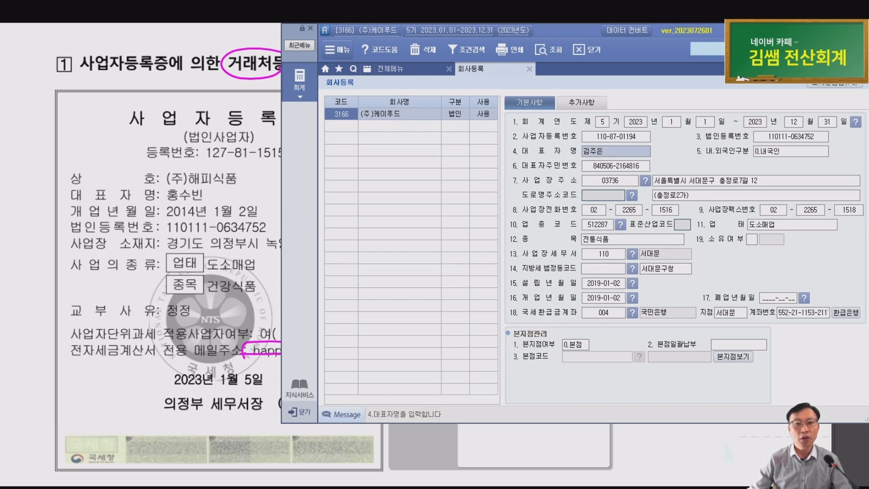
mouse_move(164, 169)
left_mouse_down()
mouse_move(186, 192)
mouse_move(206, 168)
left_mouse_up()
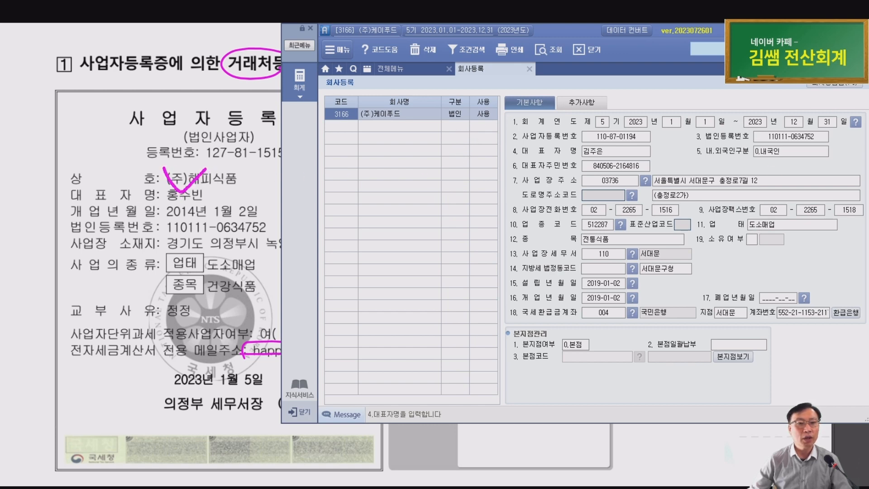
left_click(612, 150)
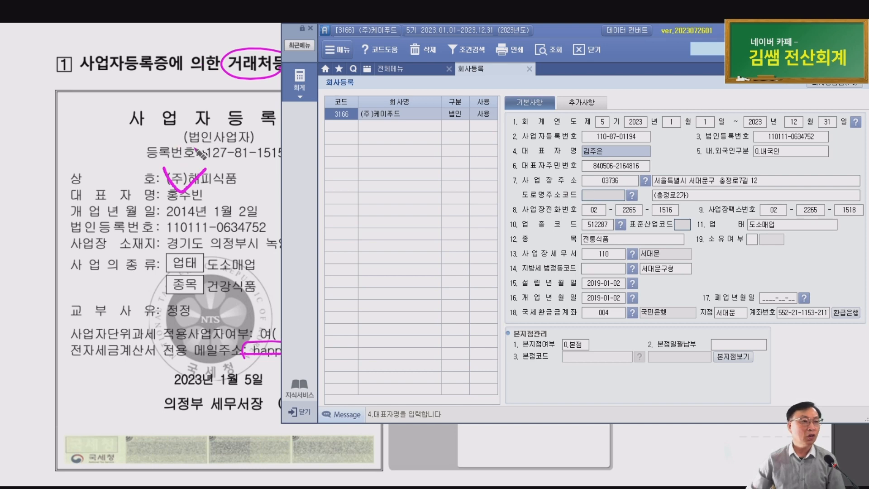
left_click(168, 65)
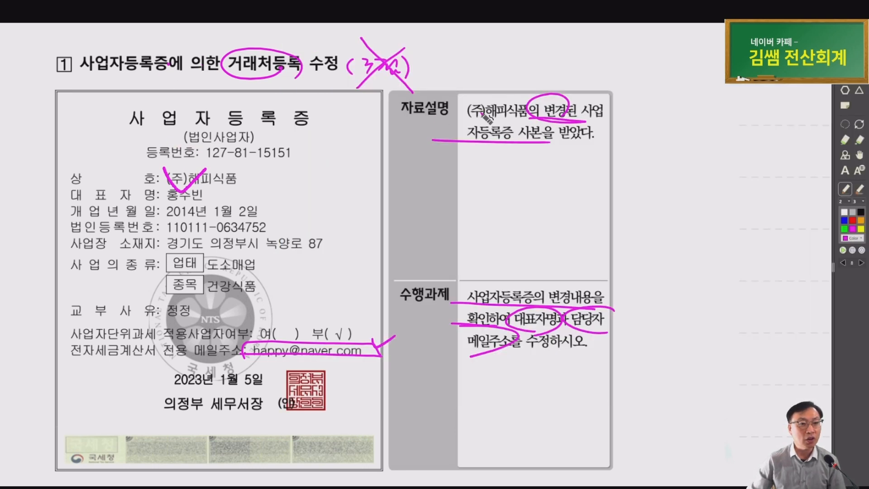
left_click_drag(480, 118, 546, 119)
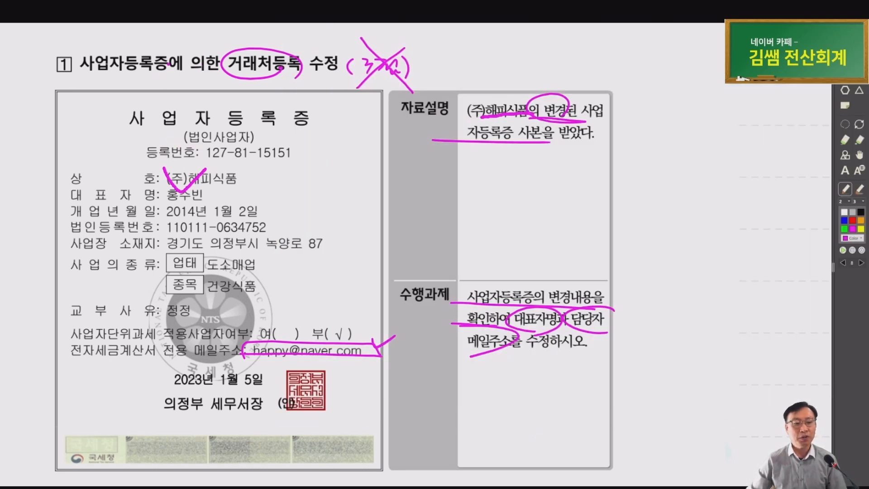
key("alt+Tab")
key("Escape")
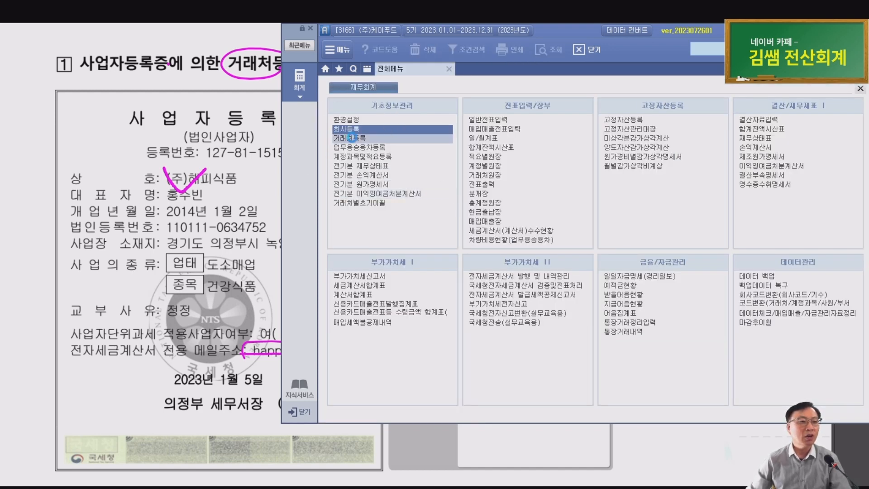
Open Client Registration and search '해피' to locate the (주)해피식품 record
left_click(352, 138)
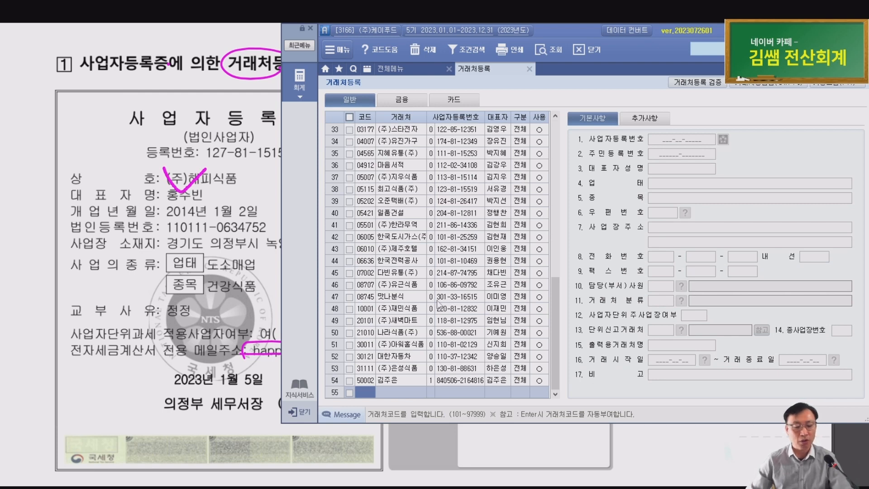
key("ctrl")
key("F2")
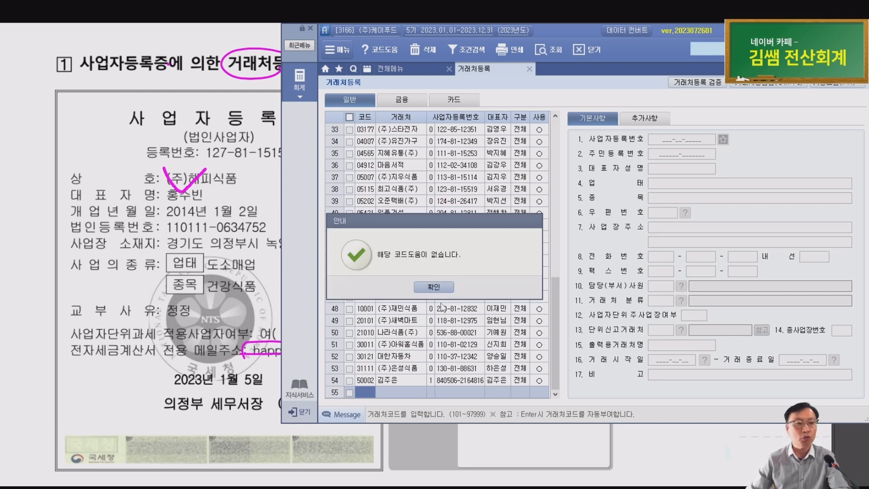
left_click(443, 287)
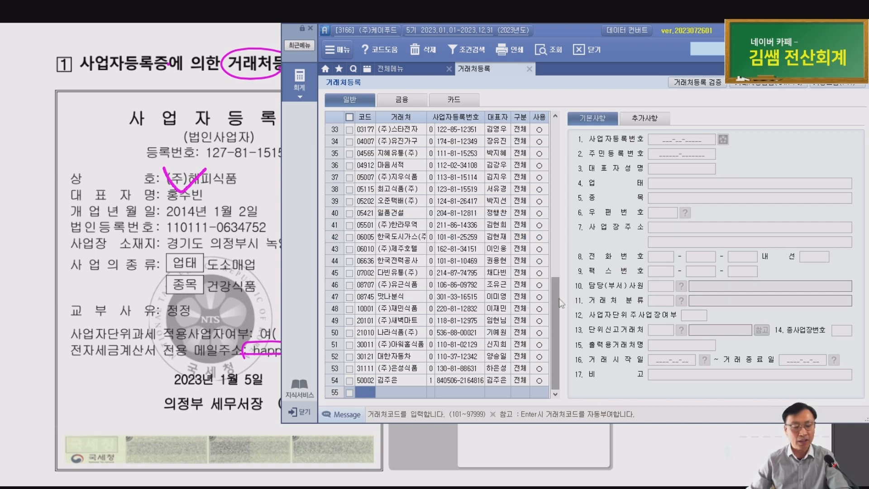
key("ctrl+f")
type("해")
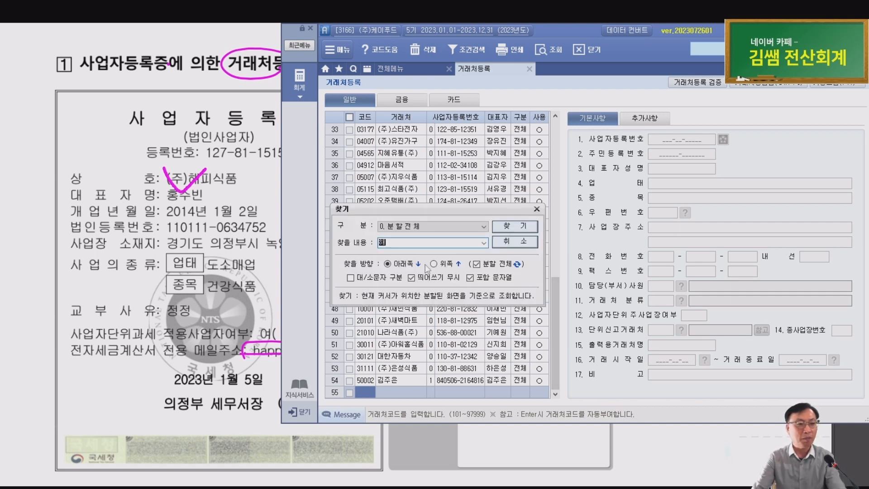
type("피")
key("Return")
key("Escape")
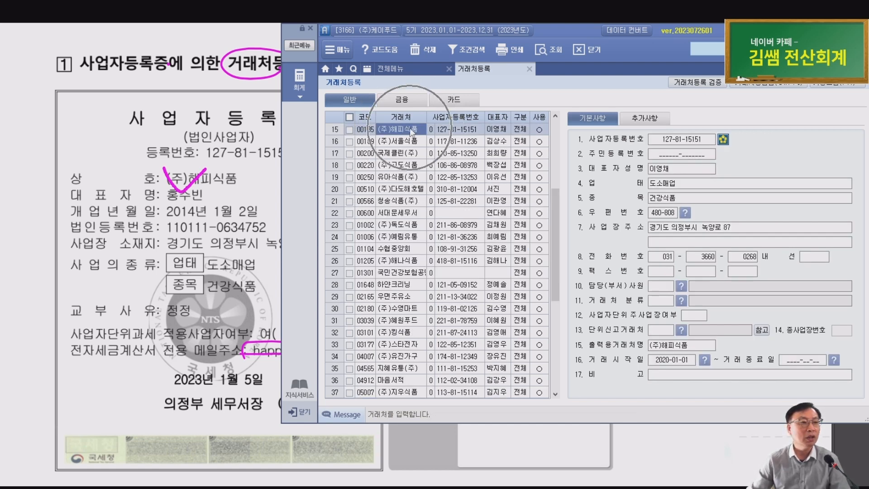
Replace (주)해피식품's representative name with the name on the new certificate
left_click(679, 172)
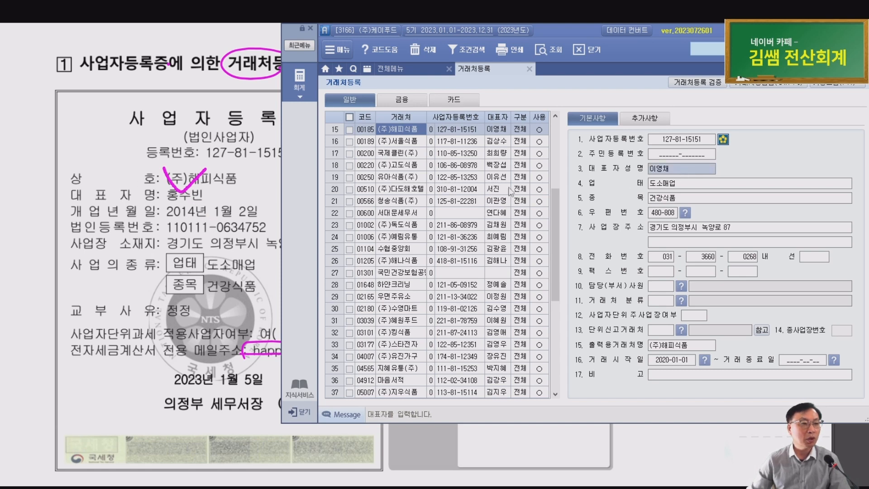
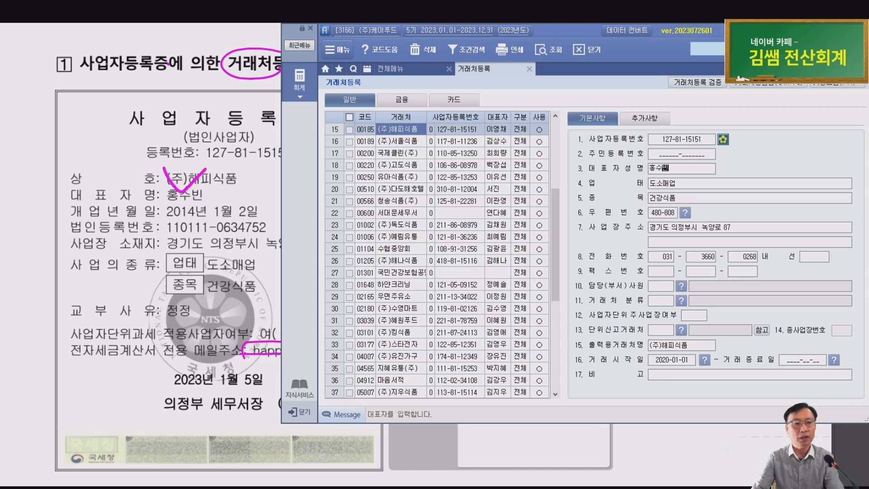
key("Return")
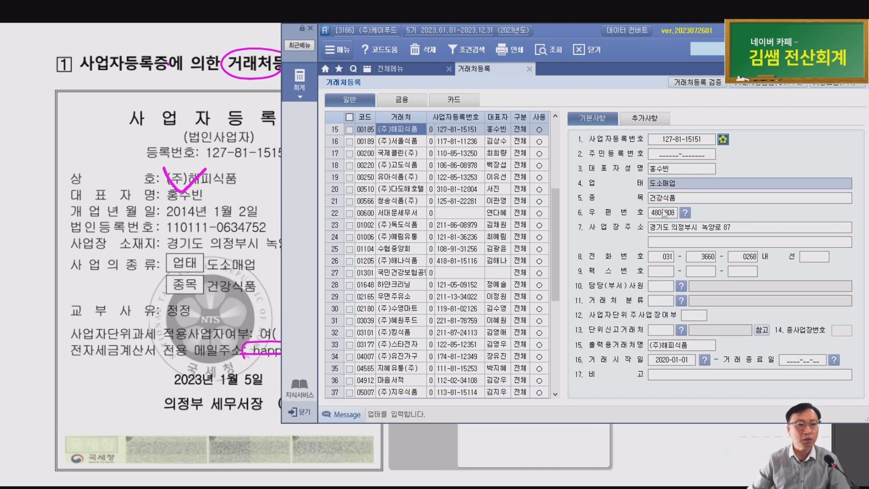
Check the business item and address fields against the certificate, then show the additional details
left_click(670, 201)
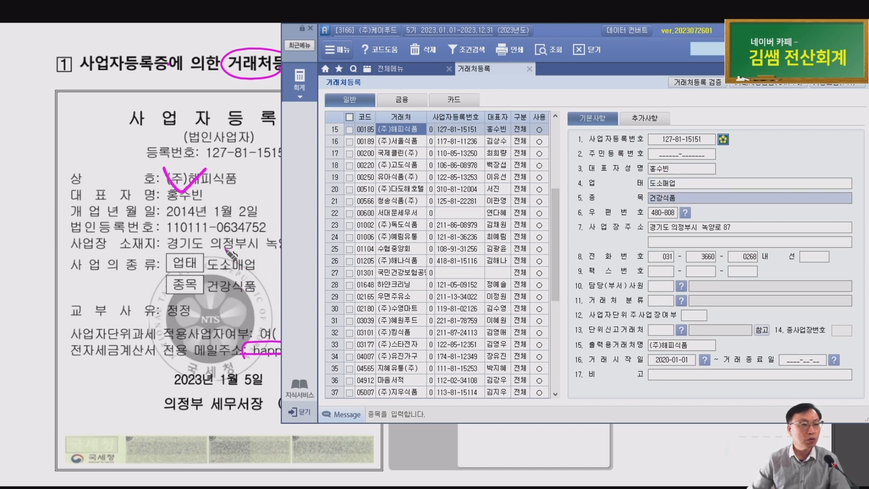
left_click(696, 230)
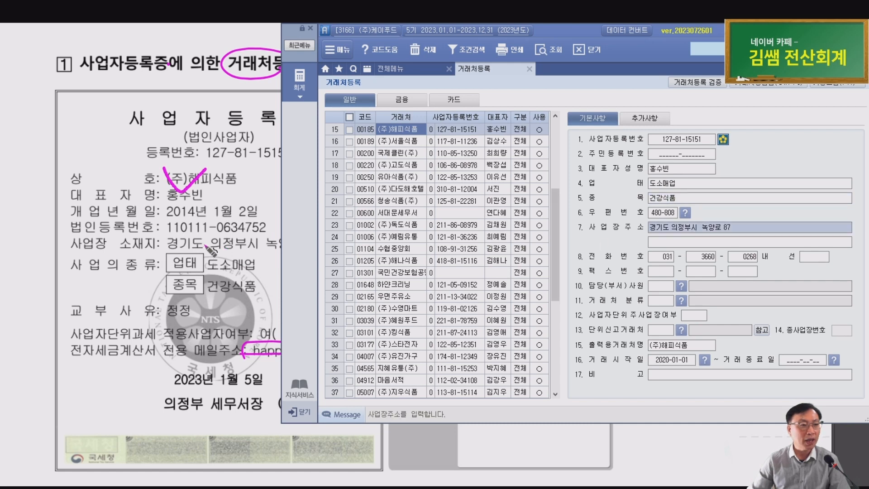
left_click(205, 244)
key("alt+Tab")
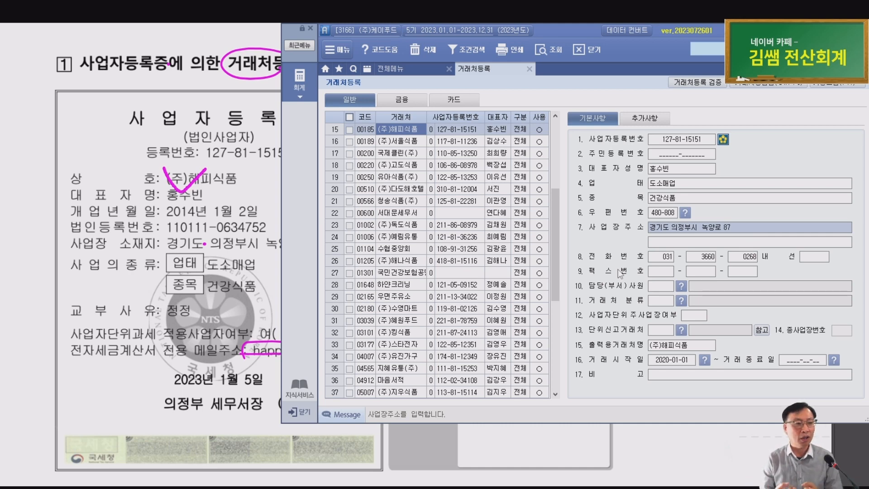
scroll(138, 248, "down", 1)
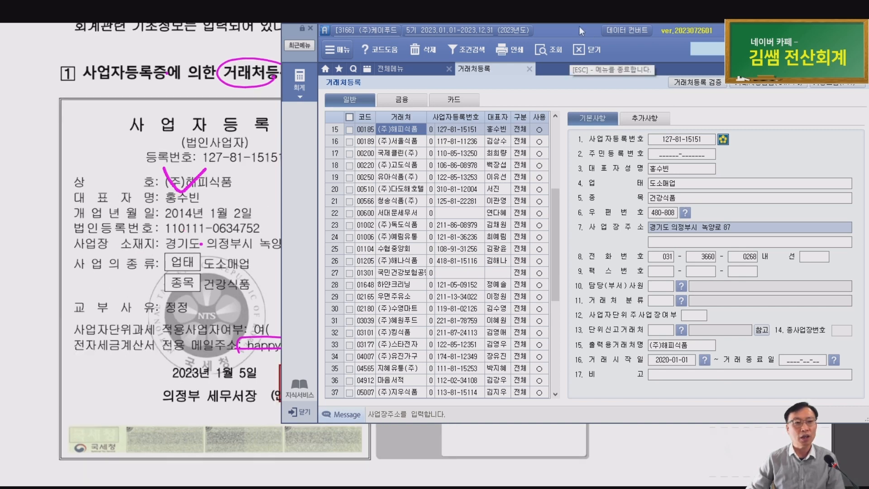
left_click_drag(579, 27, 626, 28)
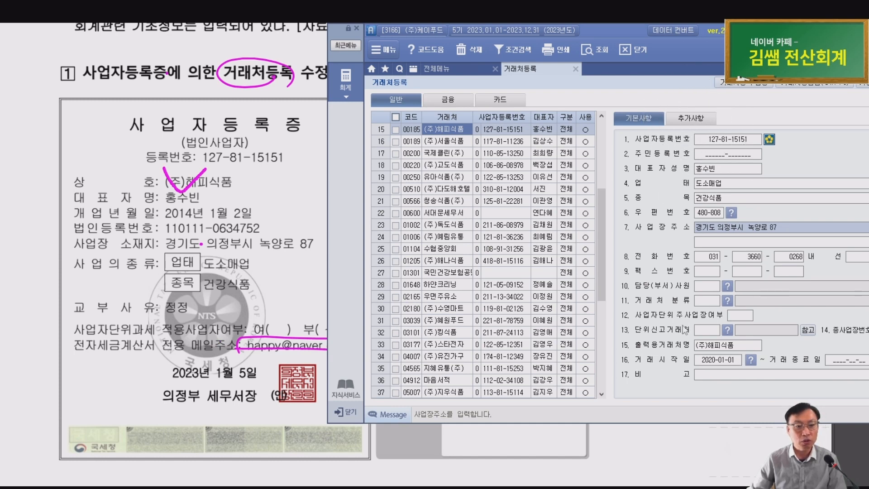
left_click(689, 121)
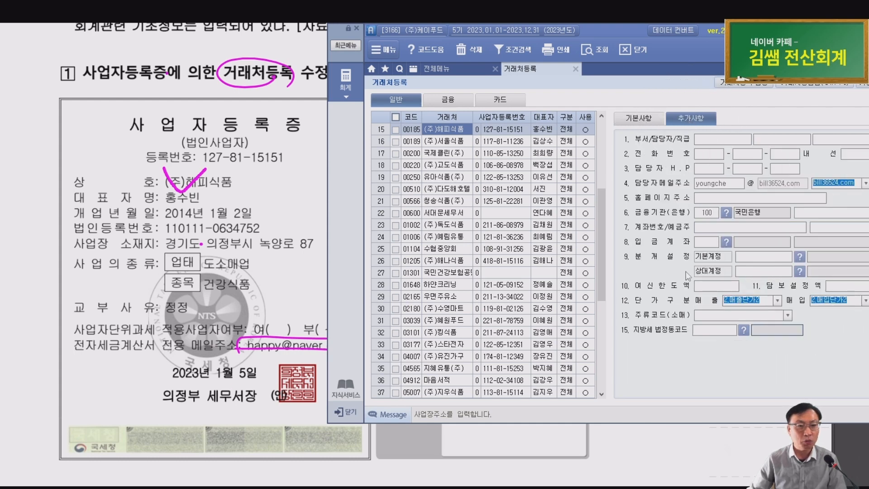
Fill in (주)해피식품's contact e-mail, choosing the certificate's domain from the domain list
left_click(245, 352)
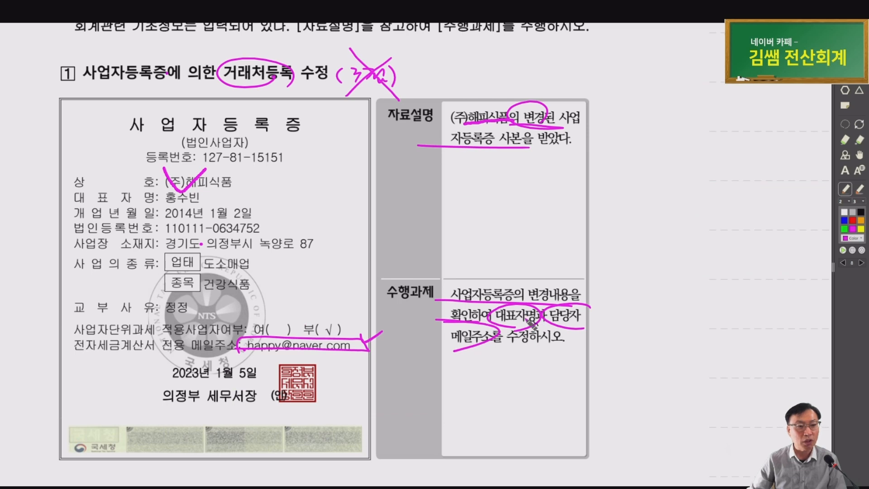
key("ctrl")
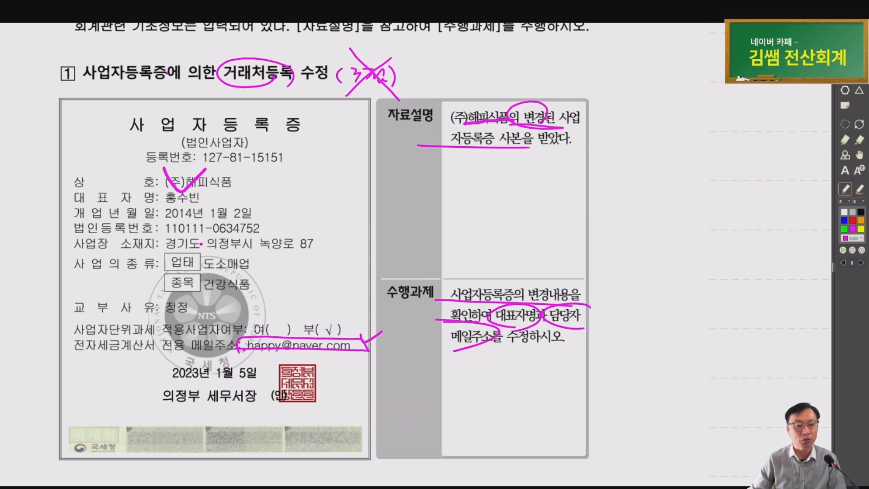
key("alt+Tab")
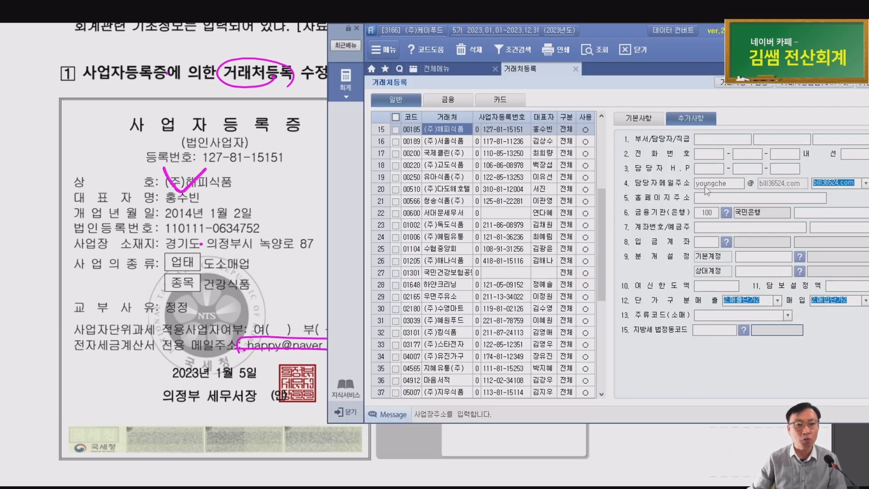
left_click(706, 186)
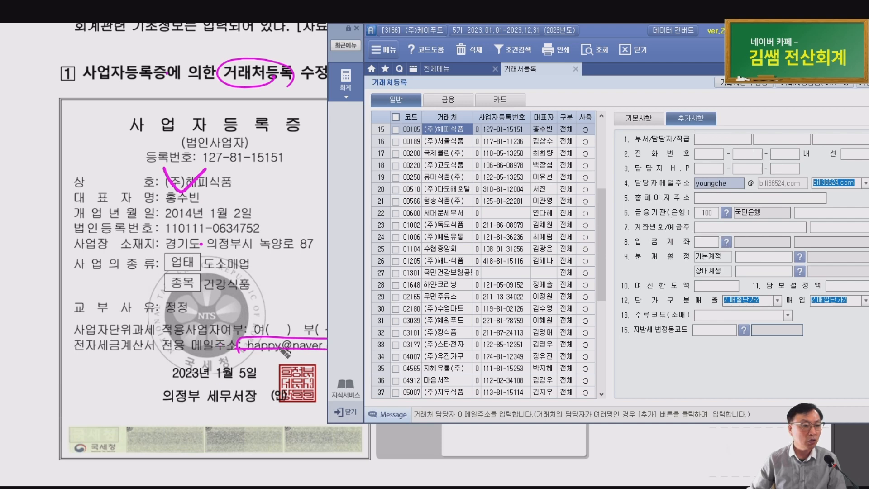
type("ㅗ")
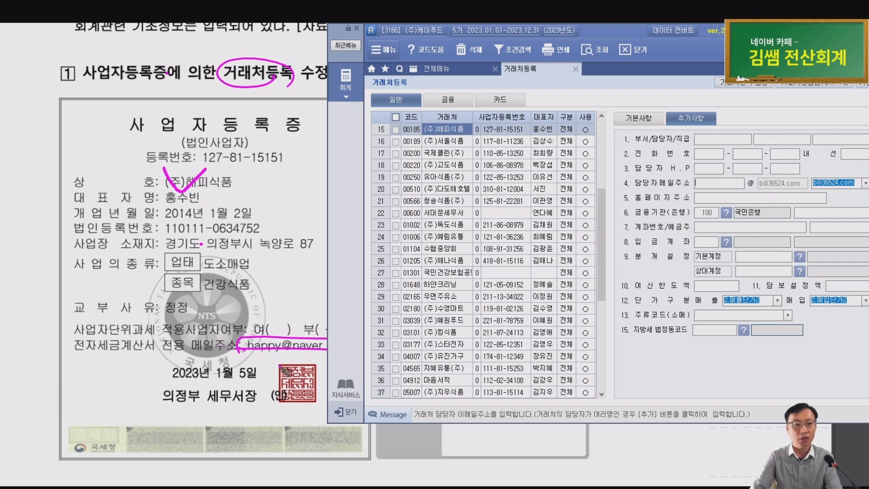
type("appy")
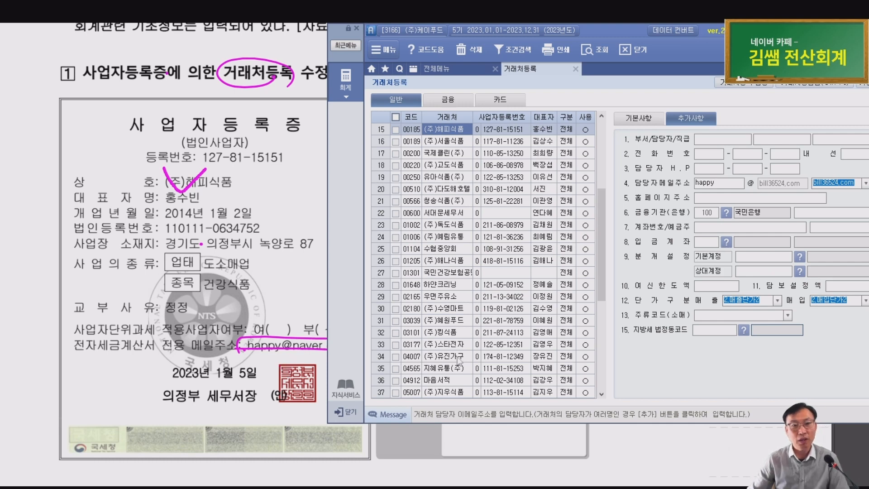
left_click(866, 183)
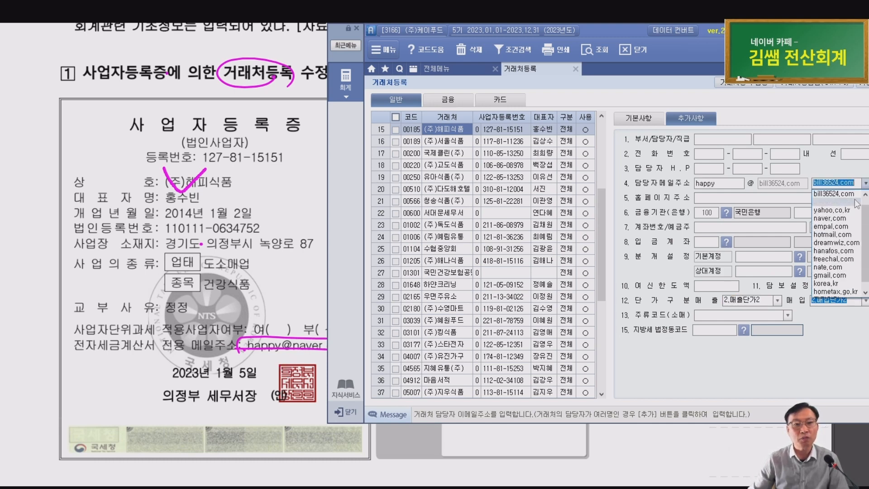
left_click(835, 224)
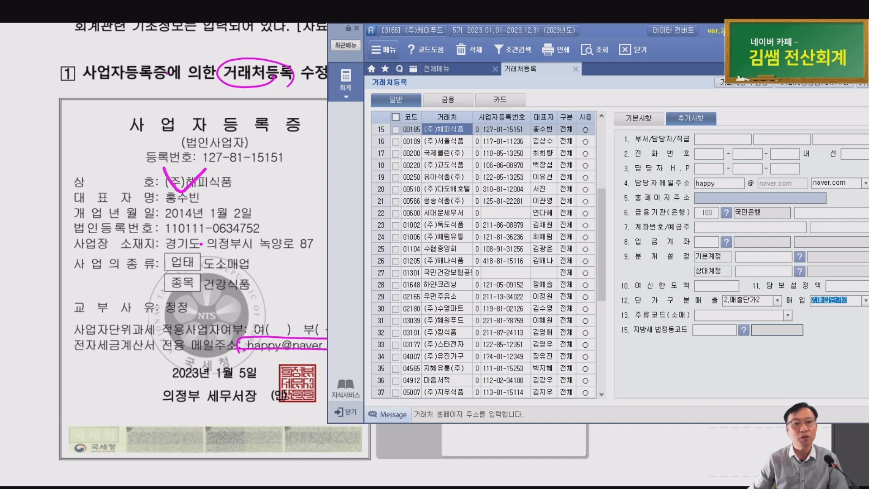
Reposition the window, recheck the e-mail field, and close Client Registration
left_click_drag(707, 34, 676, 39)
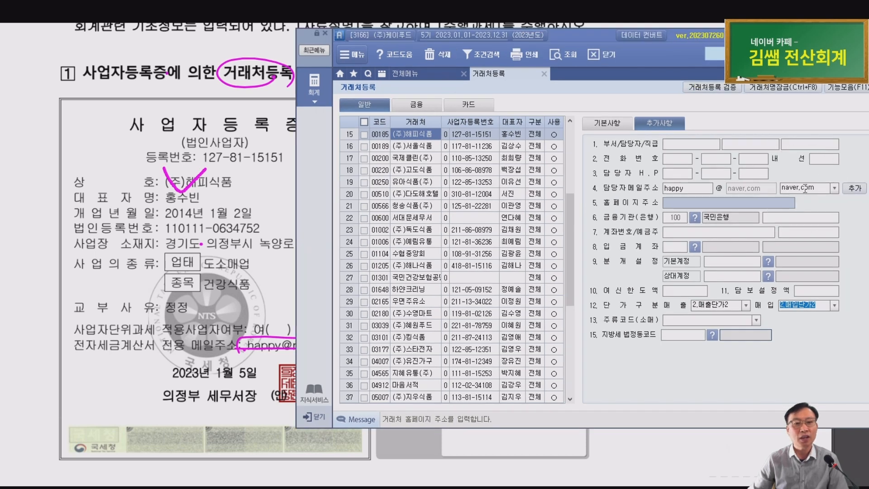
left_click(705, 189)
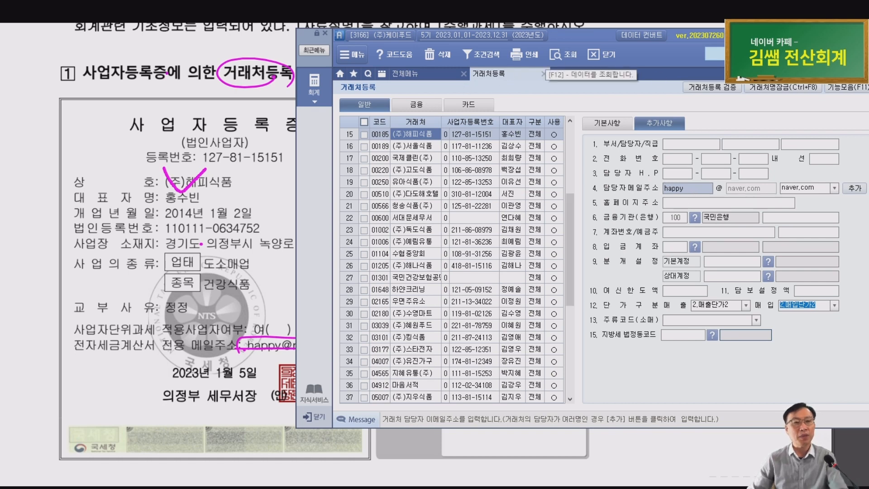
left_click_drag(557, 36, 576, 25)
key("Escape")
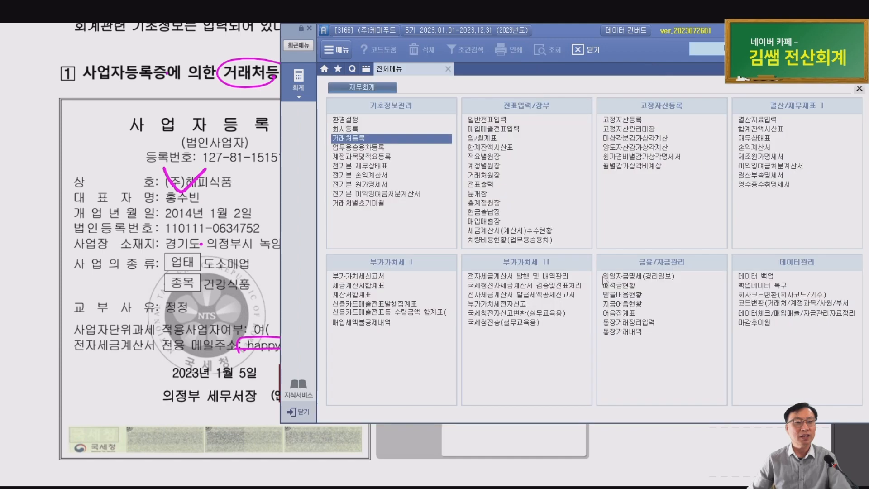
Tick the corrected representative name and contact e-mail in the PDF answer key, then page to task 2
left_click(225, 256)
scroll(231, 262, "down", 3)
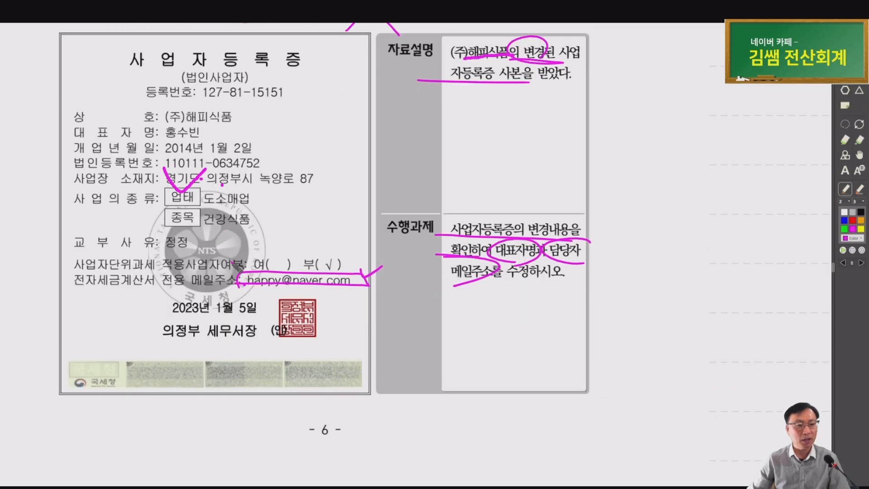
scroll(237, 267, "down", 1)
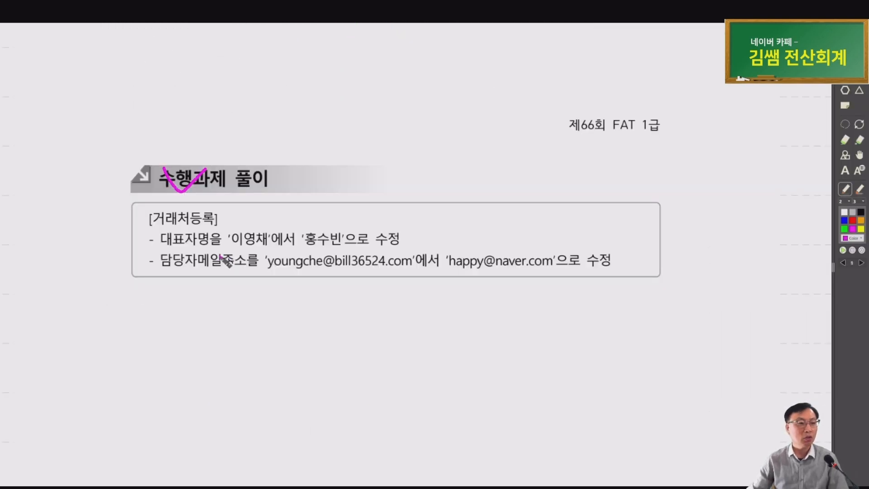
mouse_move(306, 225)
left_mouse_down()
mouse_move(317, 237)
mouse_move(335, 223)
left_mouse_up()
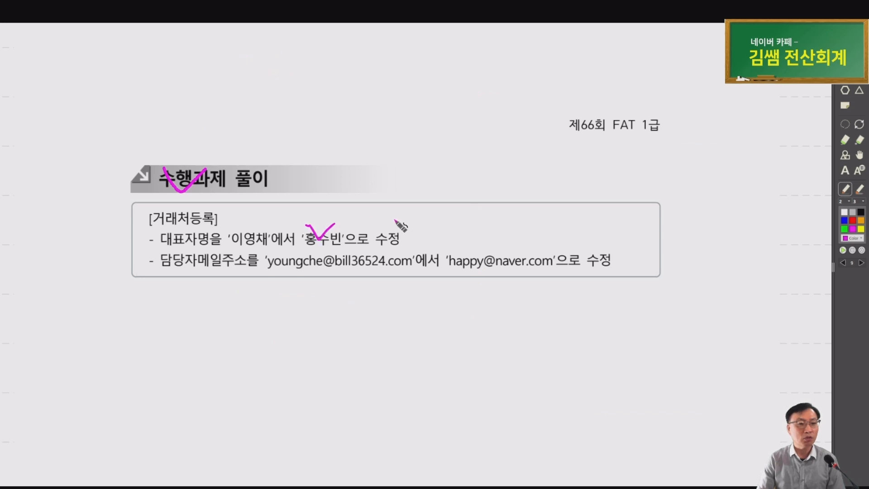
mouse_move(487, 235)
left_mouse_down()
mouse_move(496, 259)
mouse_move(518, 240)
left_mouse_up()
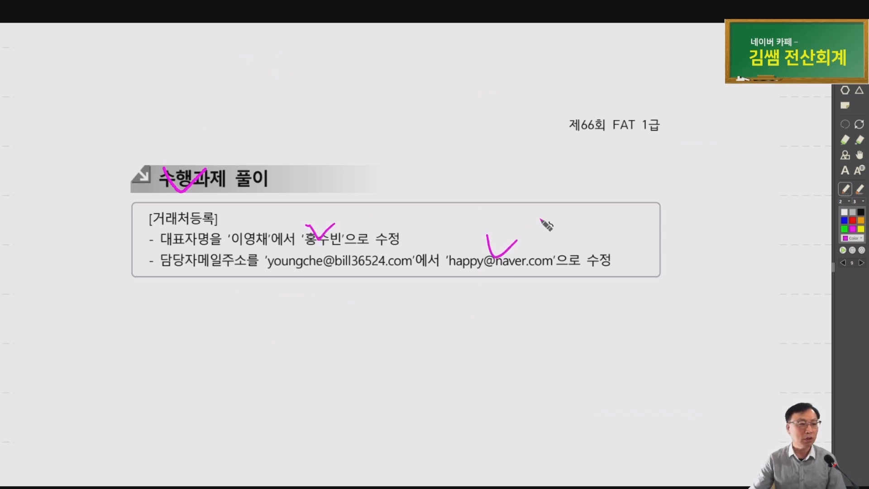
key("Page_Down")
scroll(541, 219, "down", 2)
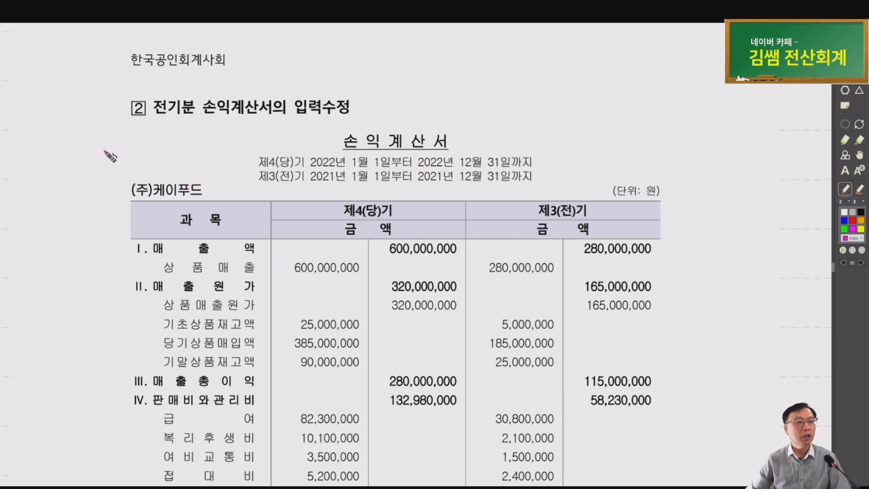
Circle the 전기분 손익계산서 task heading and scroll through the workbook's income statement figures
left_click_drag(262, 112, 254, 118)
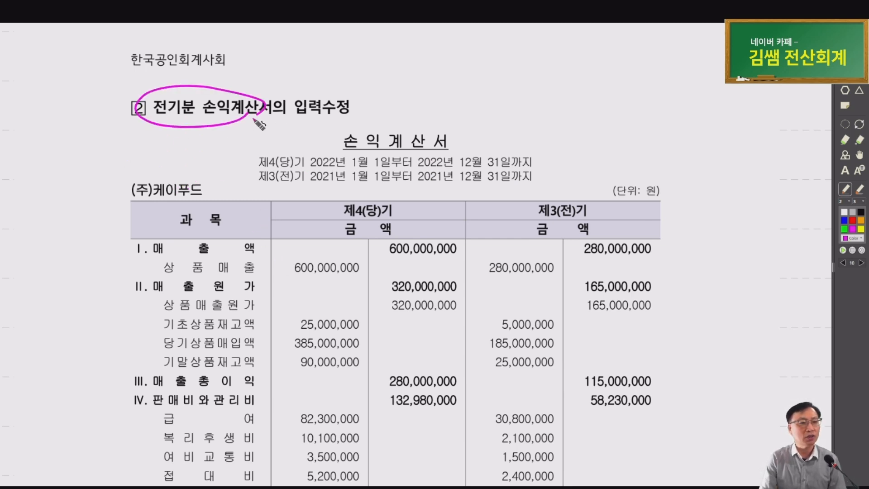
scroll(183, 171, "down", 1)
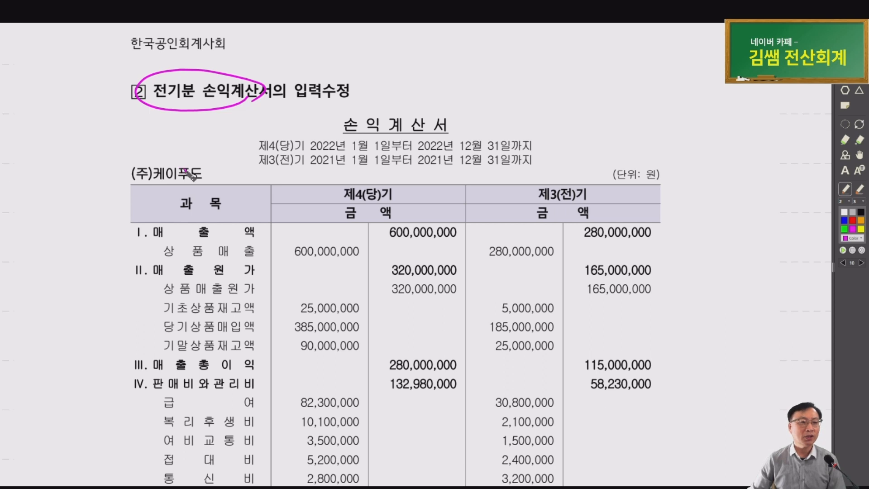
left_click_drag(248, 231, 158, 225)
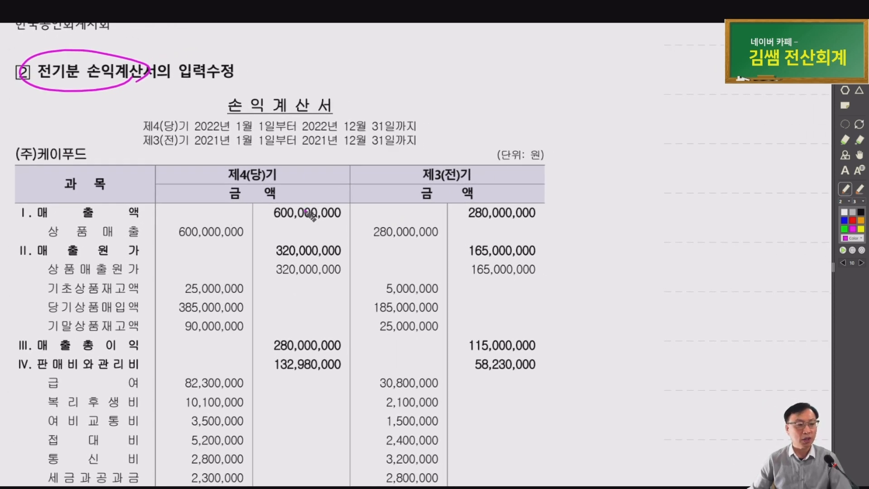
scroll(337, 197, "down", 2)
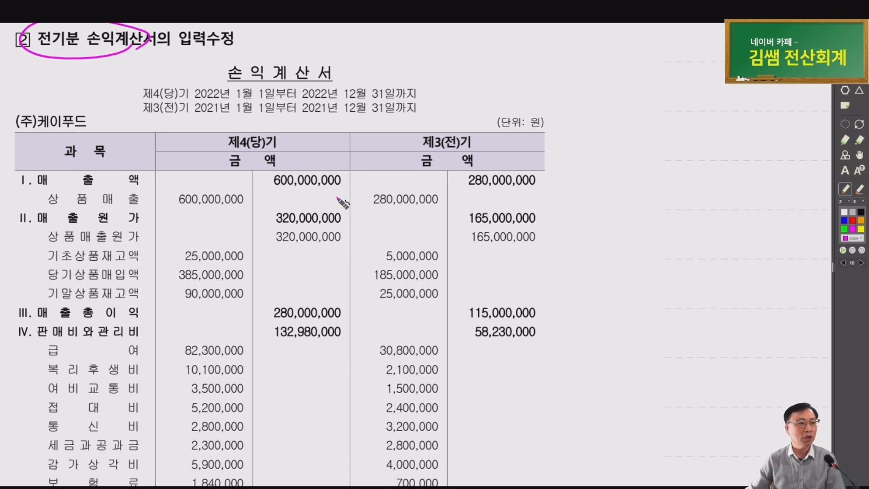
scroll(211, 244, "down", 3)
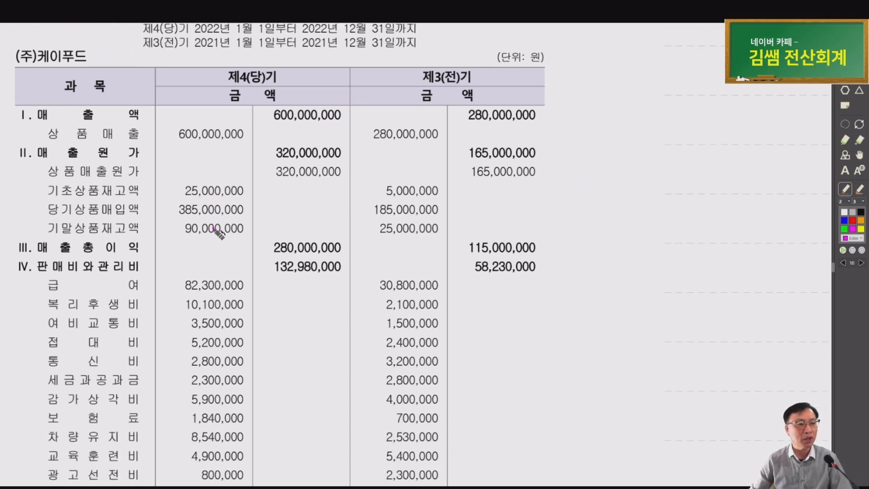
key("alt+Tab")
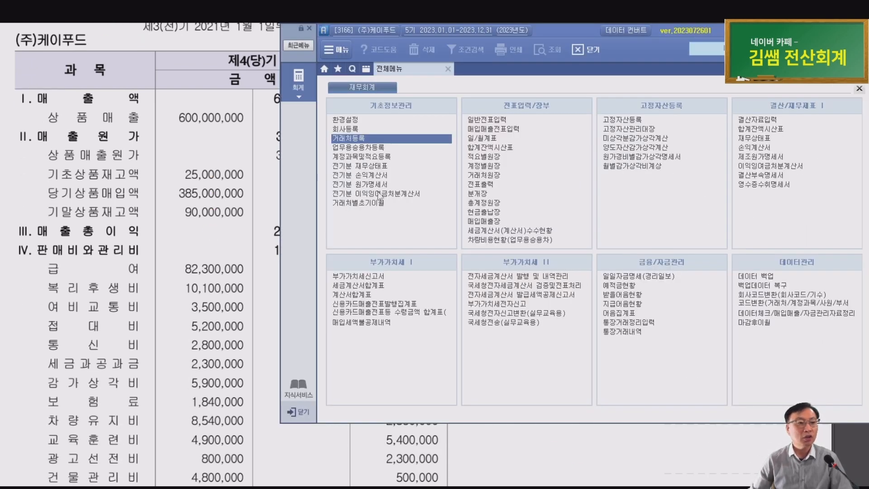
key("ctrl")
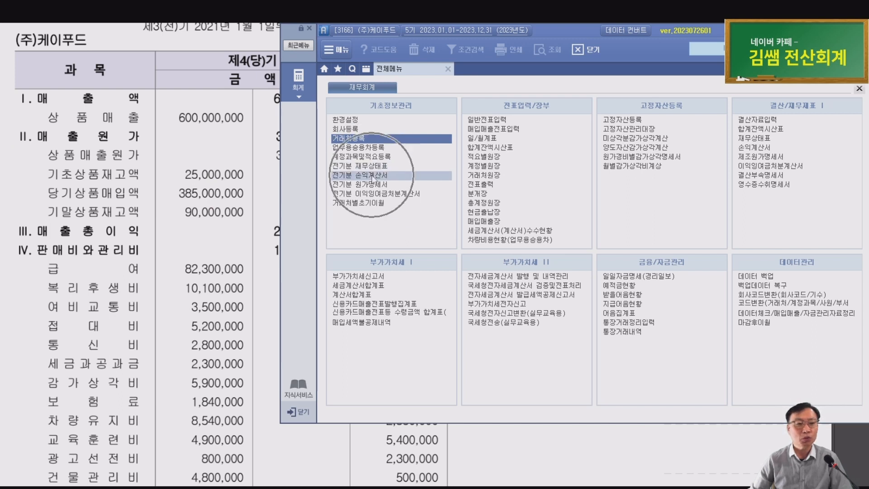
Open 전기분 손익계산서, tick 상품매출 600,000,000 in workbook and program, and view the 451 cost-of-sales breakdown
left_click(372, 175)
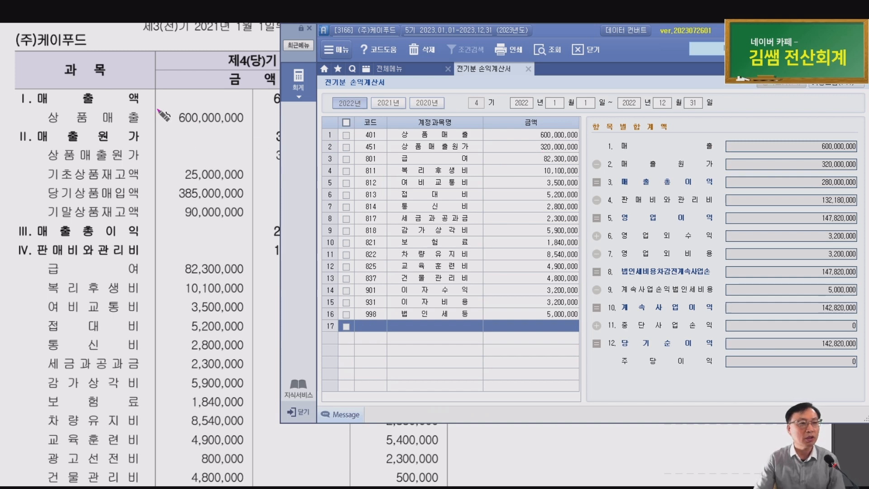
left_click_drag(165, 104, 189, 109)
left_click_drag(542, 119, 558, 128)
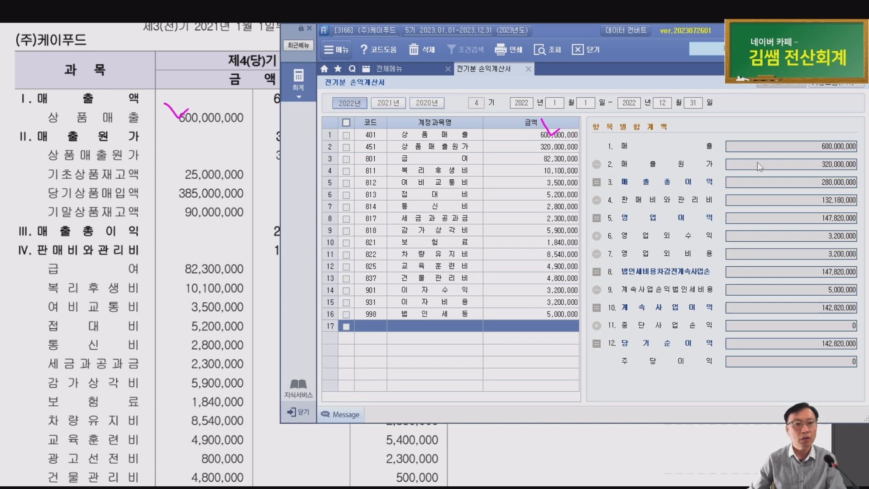
left_click(557, 146)
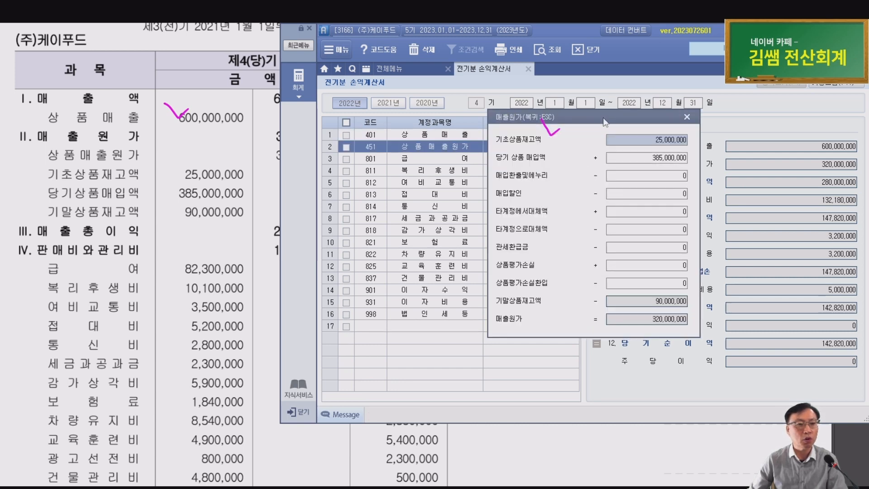
left_click_drag(606, 122, 585, 163)
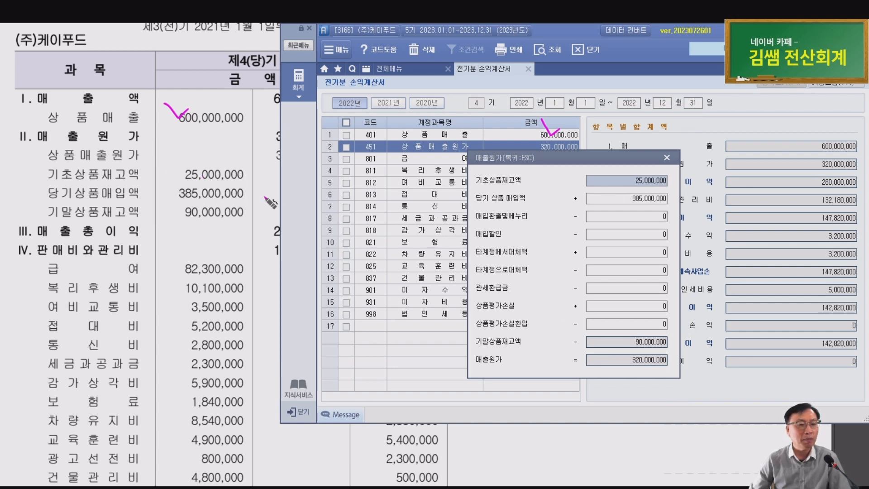
left_click(652, 205)
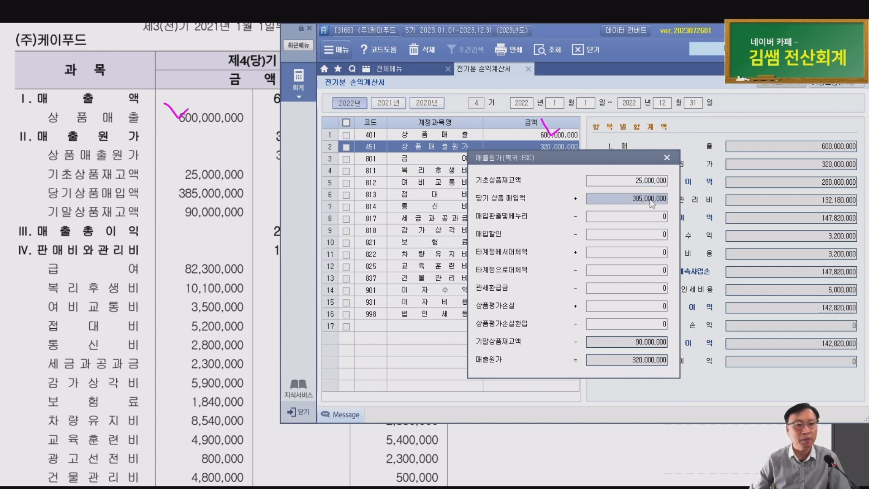
left_click(658, 345)
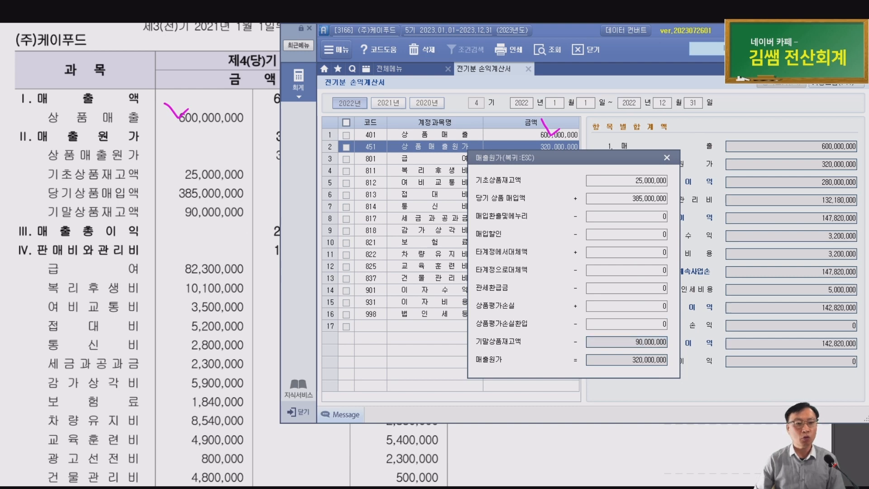
left_click_drag(646, 348, 628, 337)
mouse_move(226, 217)
left_mouse_down()
mouse_move(192, 213)
mouse_move(234, 212)
left_mouse_up()
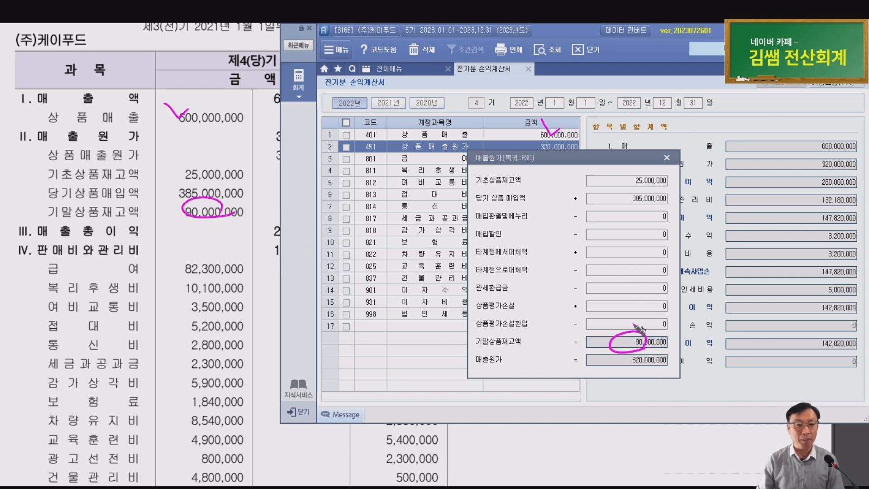
left_click_drag(601, 331, 644, 324)
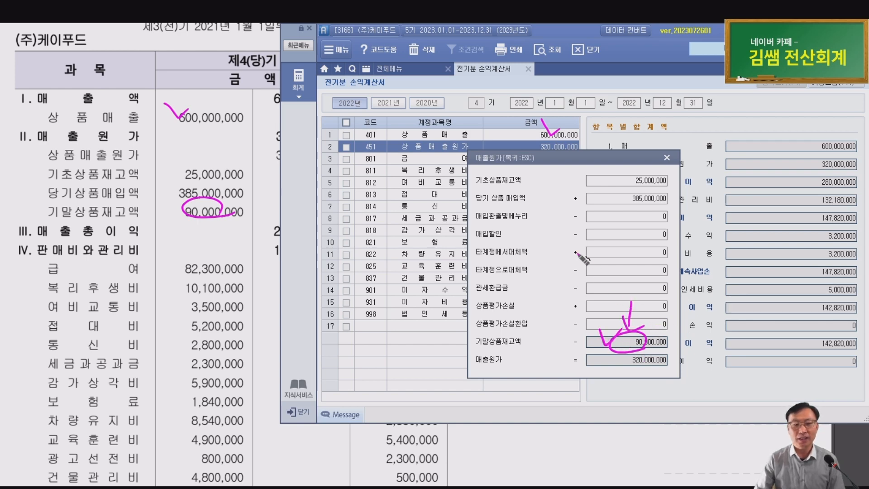
left_click_drag(505, 275, 527, 273)
mouse_move(520, 279)
left_mouse_down()
mouse_move(540, 292)
mouse_move(580, 284)
left_mouse_up()
mouse_move(566, 287)
left_mouse_down()
mouse_move(582, 298)
mouse_move(602, 274)
left_mouse_up()
mouse_move(600, 274)
left_mouse_down()
mouse_move(591, 294)
mouse_move(603, 294)
left_mouse_up()
mouse_move(603, 274)
left_mouse_down()
mouse_move(604, 294)
mouse_move(610, 282)
left_mouse_up()
mouse_move(610, 271)
left_mouse_down()
mouse_move(612, 298)
mouse_move(648, 277)
mouse_move(688, 285)
mouse_move(699, 272)
mouse_move(704, 295)
left_mouse_up()
left_click_drag(723, 260, 736, 275)
left_click_drag(722, 281, 733, 290)
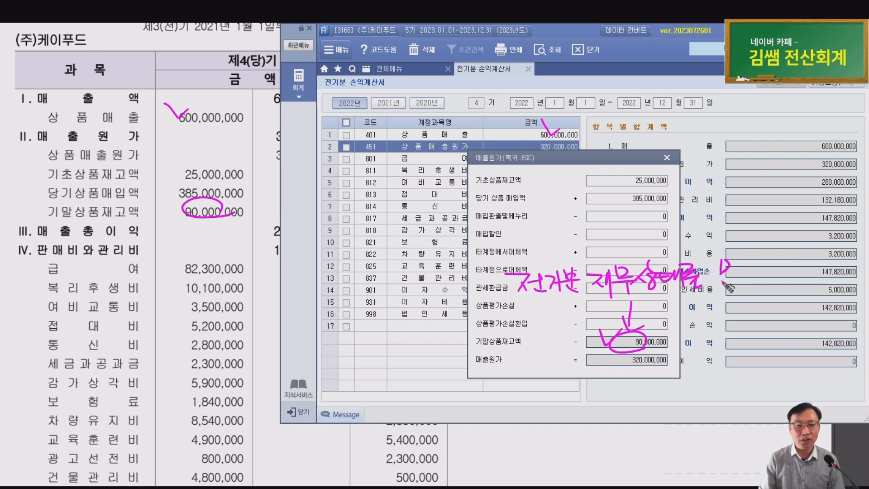
mouse_move(641, 349)
left_mouse_down()
mouse_move(666, 346)
mouse_move(604, 337)
left_mouse_up()
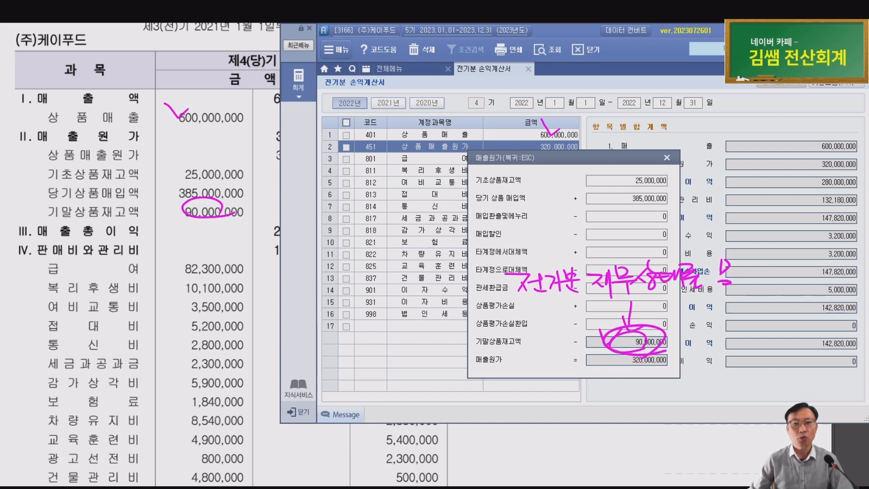
key("Escape")
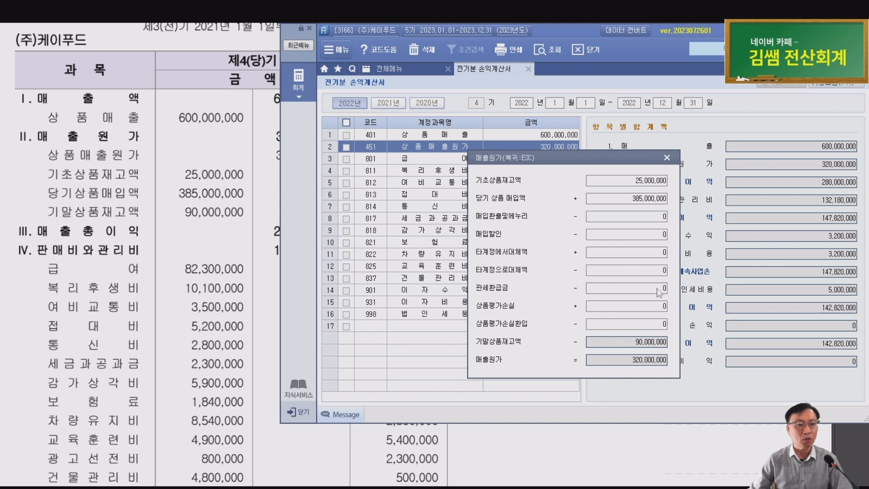
left_click(646, 348)
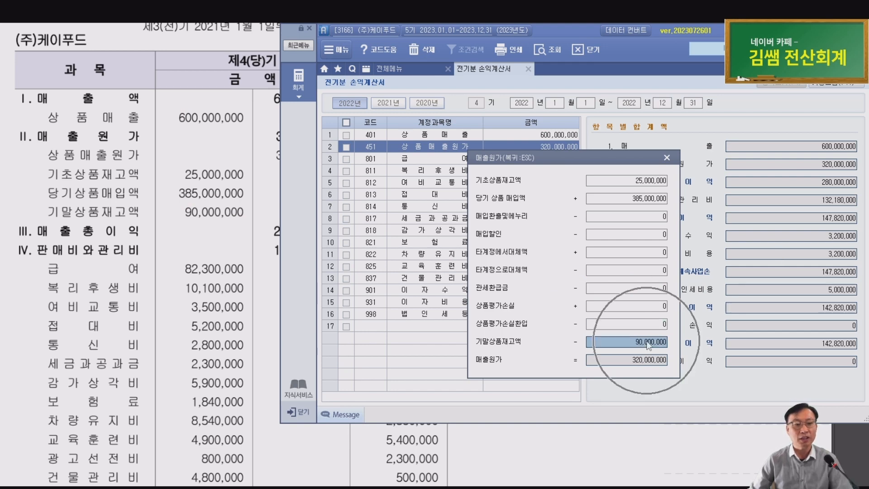
left_click(638, 342)
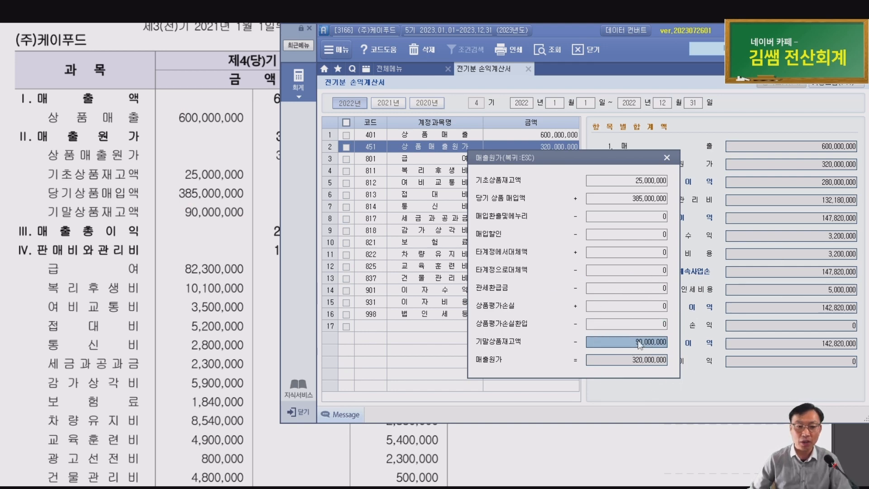
left_click(638, 344)
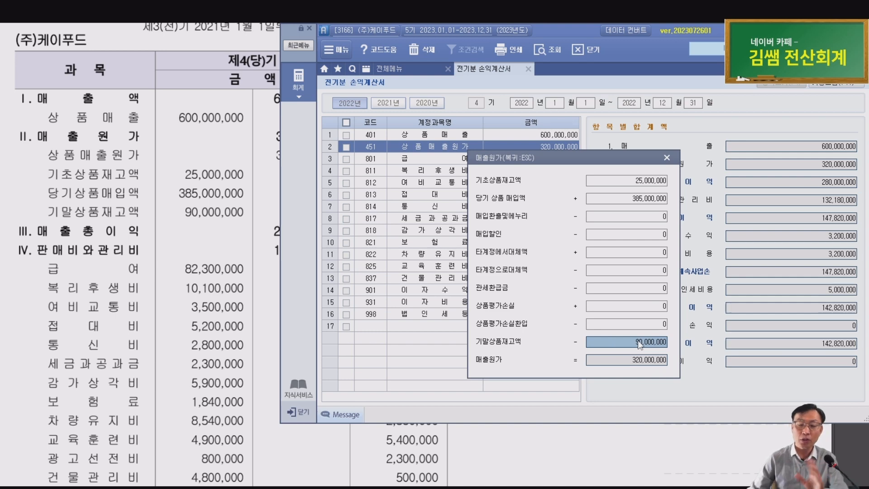
key("Escape")
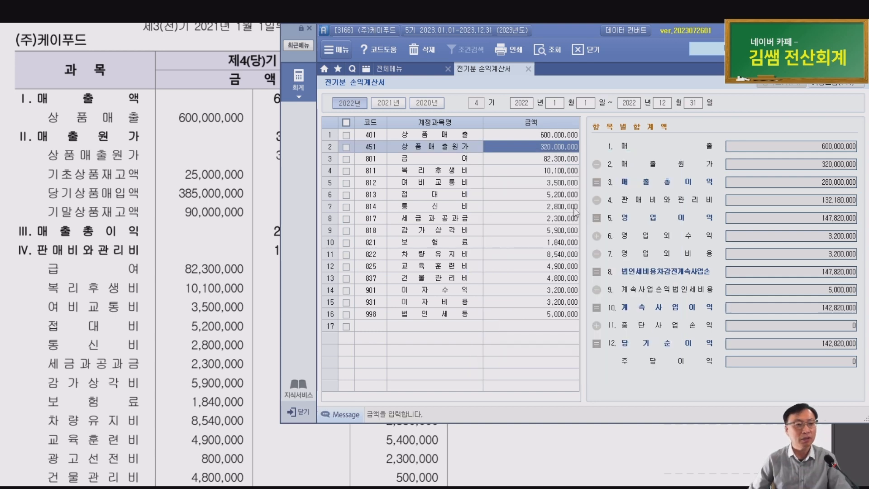
Check each expense amount, from salaries 82,300,000 through 건물관리비, against the workbook
left_click(561, 161)
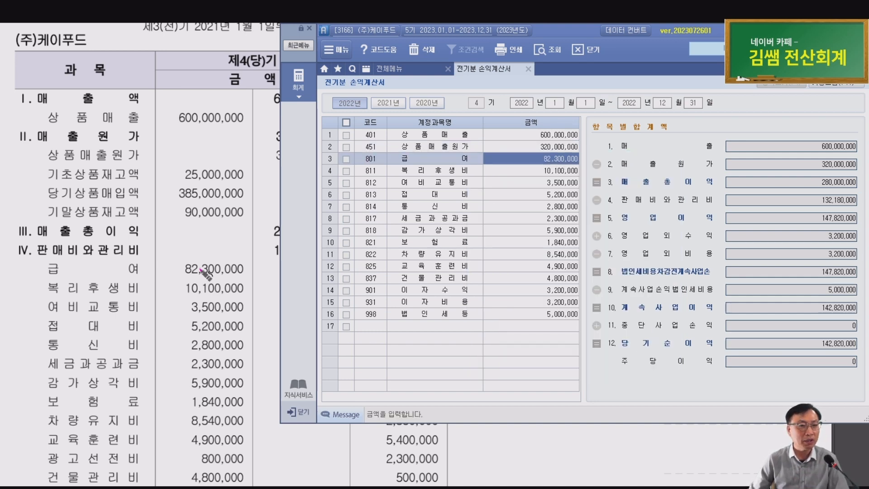
left_click(563, 172)
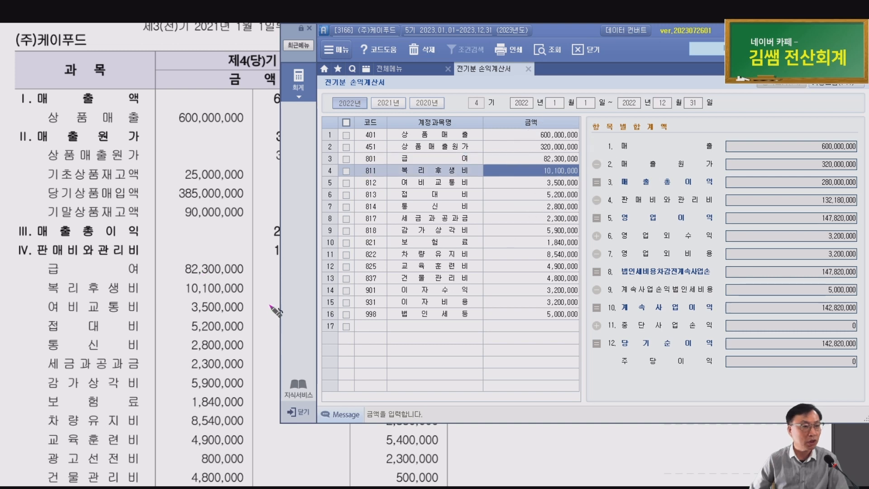
scroll(234, 304, "down", 3)
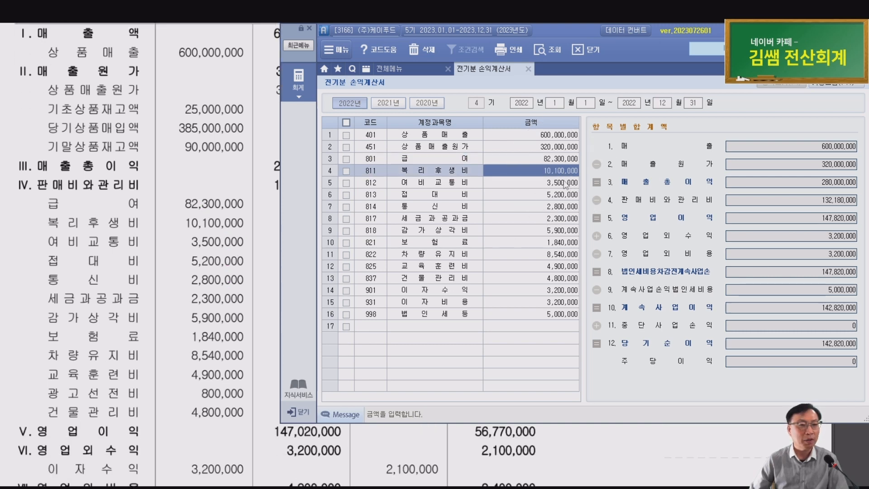
left_click(561, 183)
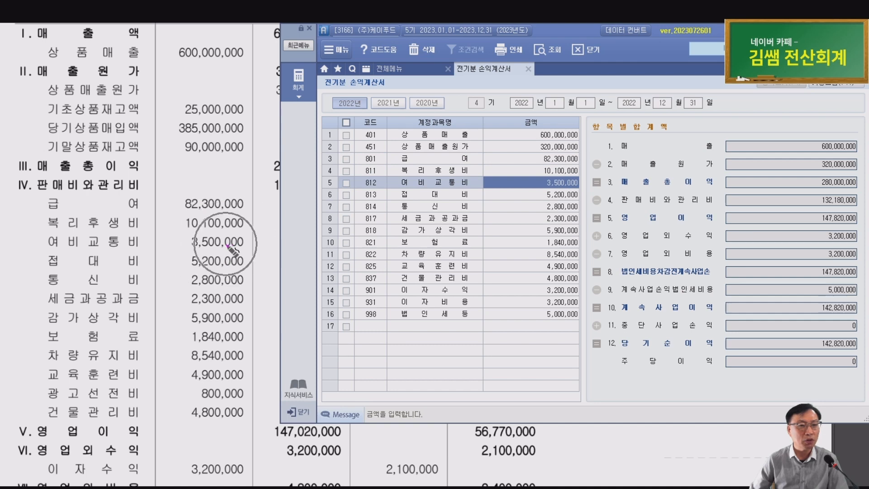
left_click(561, 199)
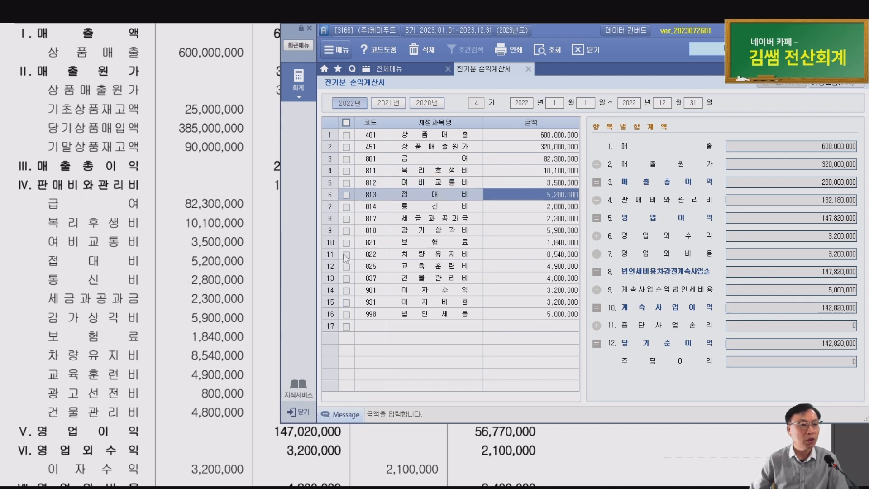
left_click(565, 208)
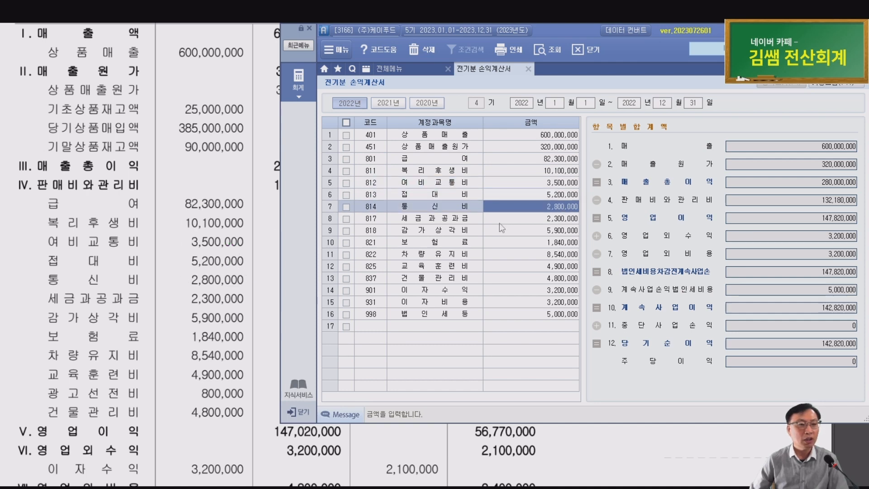
left_click(564, 223)
left_click(561, 232)
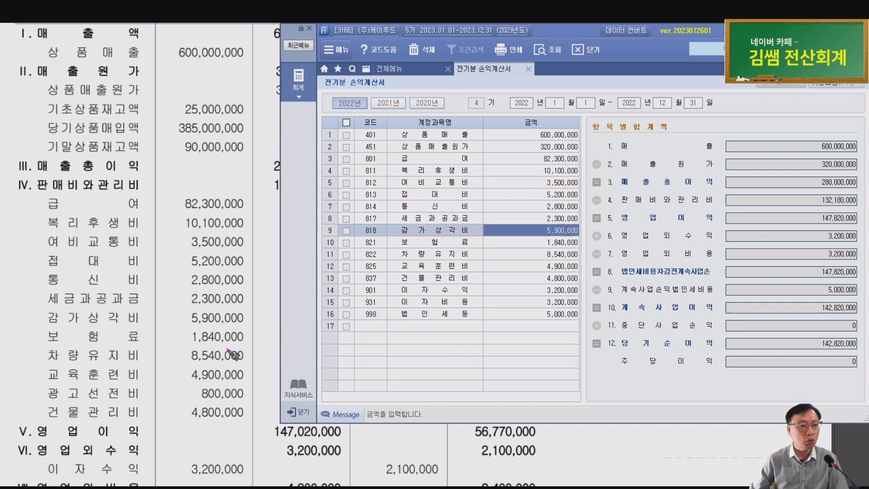
left_click(556, 246)
left_click(567, 255)
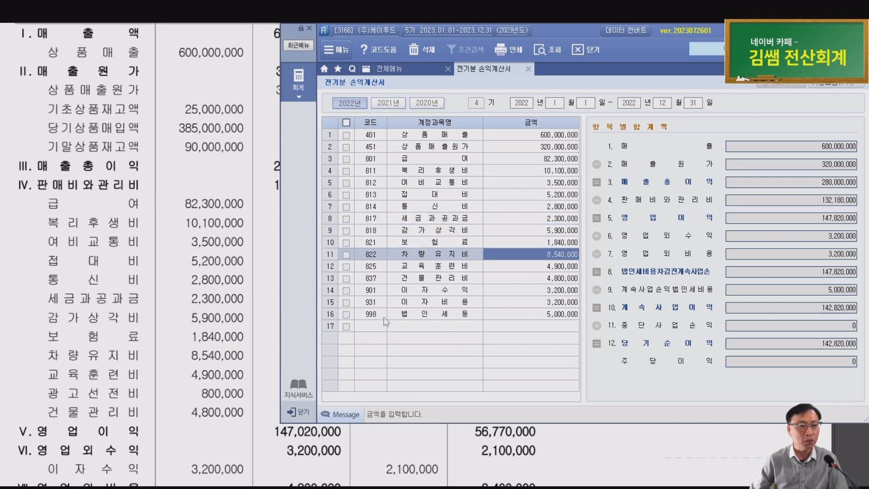
left_click(564, 267)
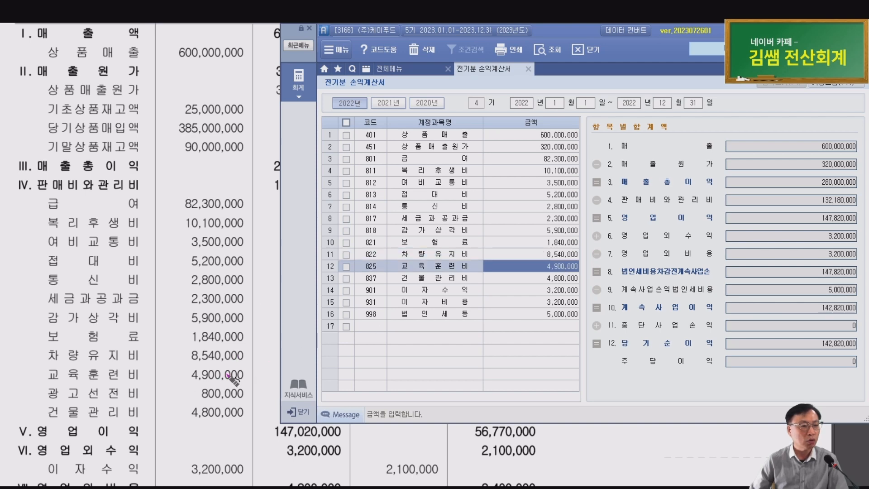
left_click(570, 279)
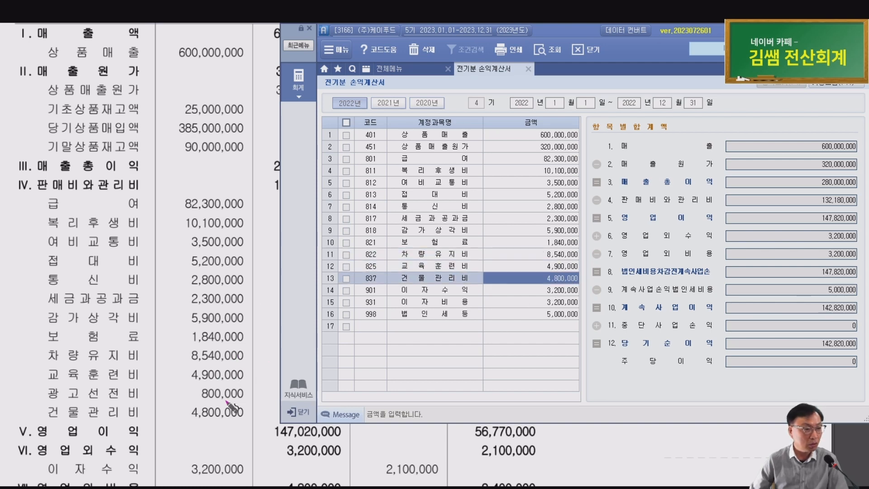
scroll(225, 393, "down", 1)
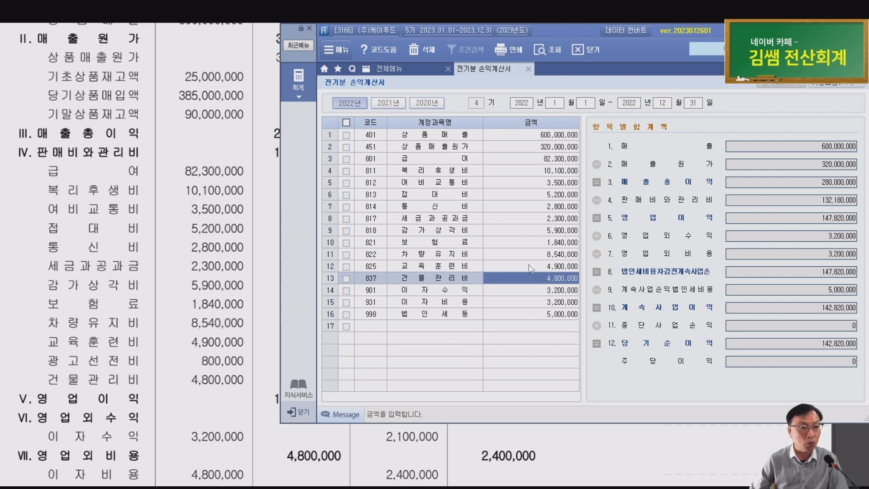
Circle the workbook's missing 광고선전비 800,000 line, tick 교육훈련비 4,900,000, and mark empty row 17
left_click(563, 268)
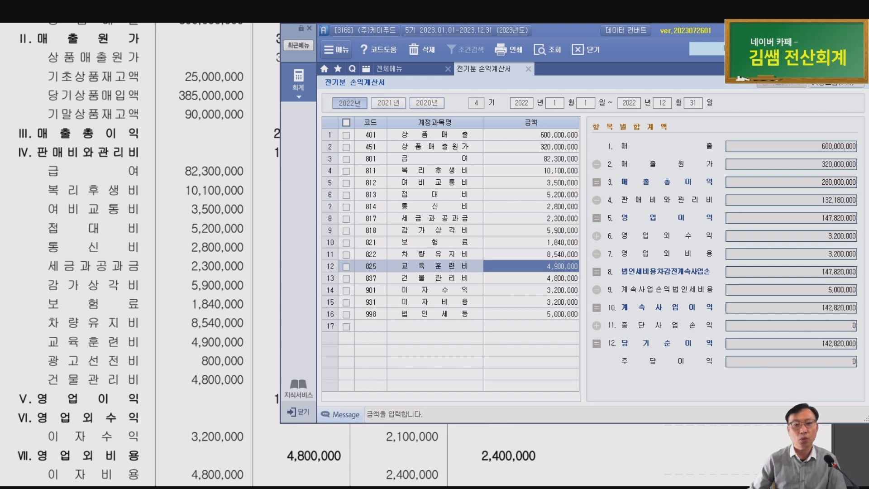
left_click(330, 266)
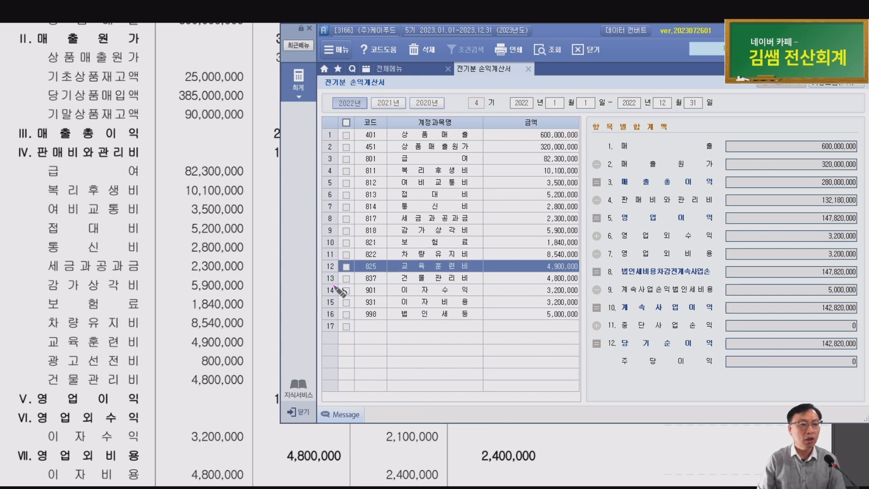
mouse_move(114, 368)
left_mouse_down()
mouse_move(209, 365)
mouse_move(162, 353)
mouse_move(100, 368)
left_mouse_up()
left_click_drag(530, 258, 554, 256)
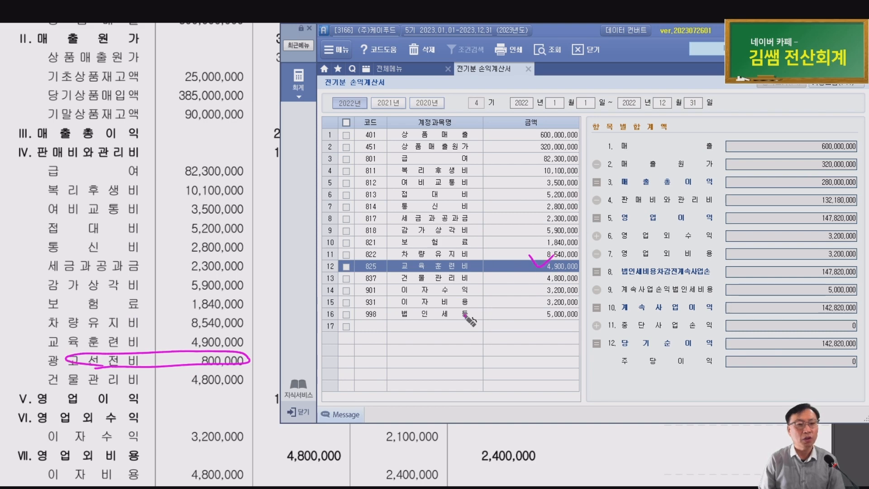
mouse_move(433, 341)
left_mouse_down()
mouse_move(394, 345)
mouse_move(446, 336)
left_mouse_up()
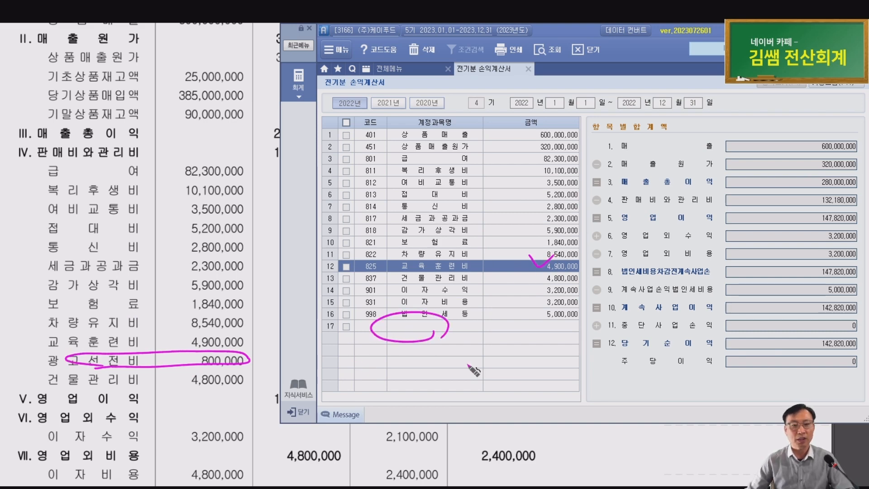
Add account 833 광고선전비 with 800,000 on row 17 of the prior-year income statement
key("Escape")
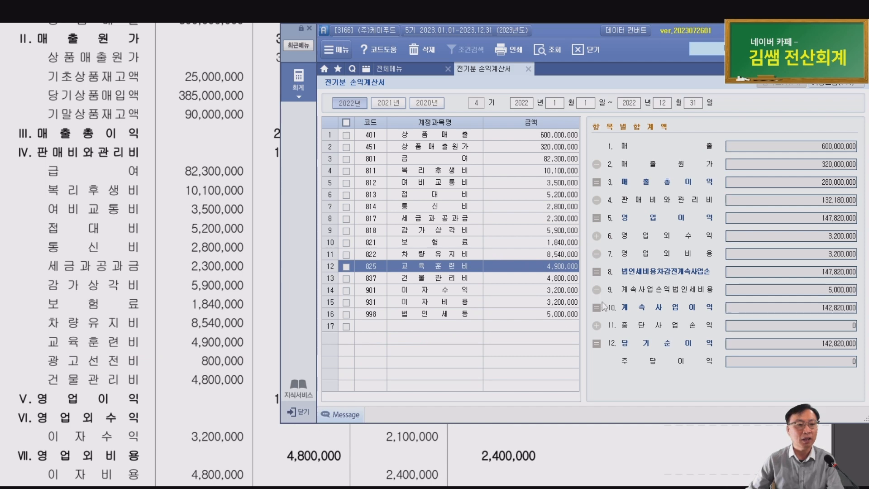
left_click(367, 327)
type("과")
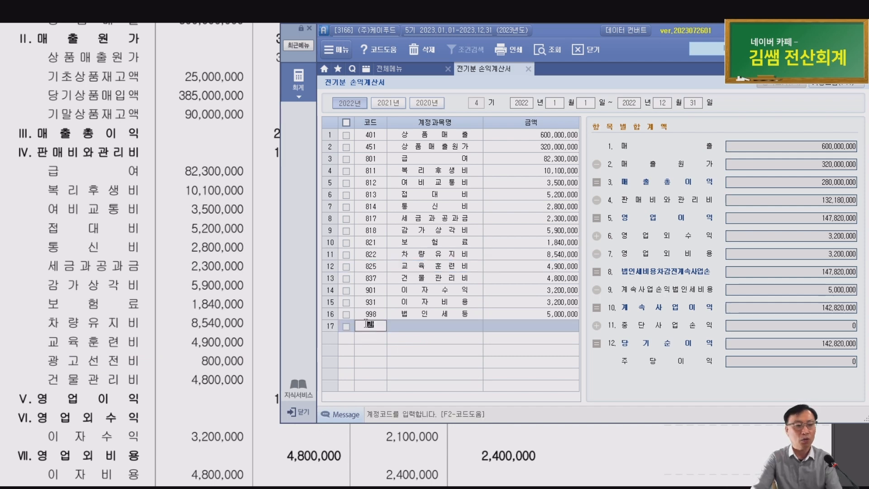
type("고")
key("Return")
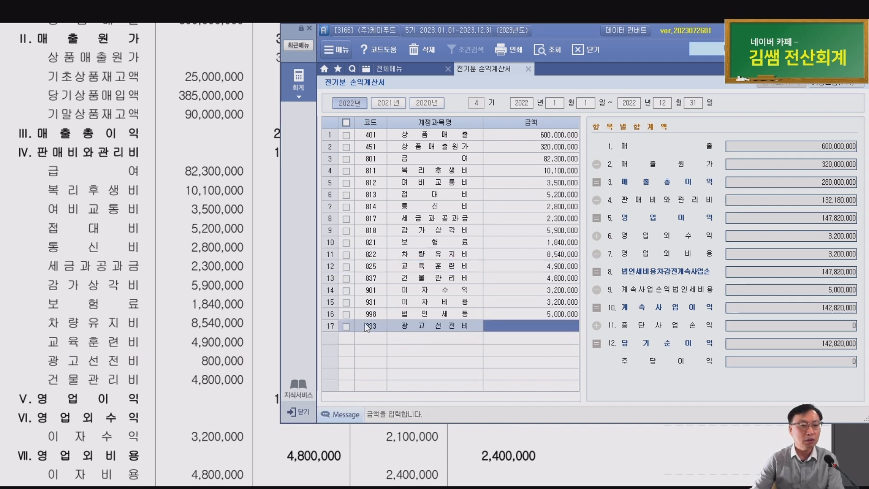
type("800,000")
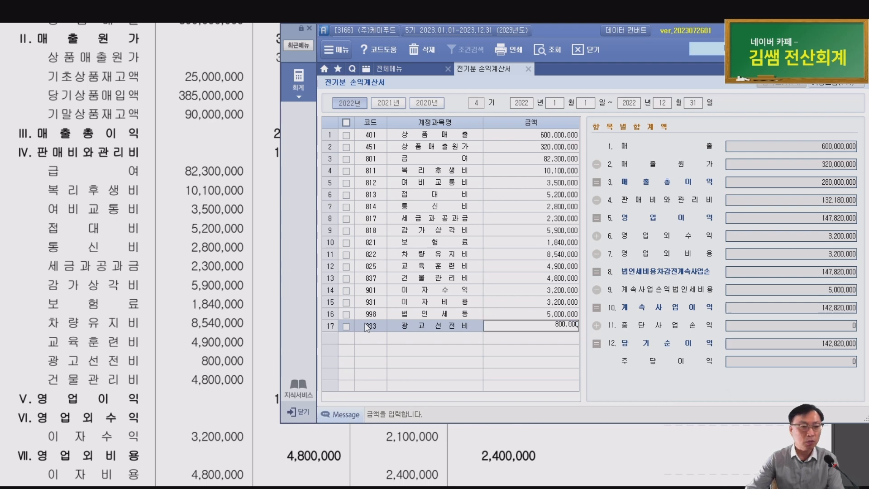
key("Return")
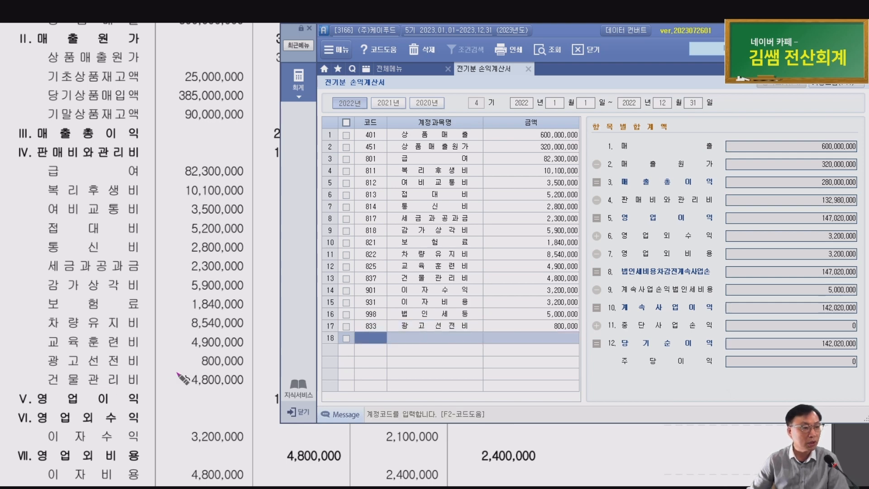
Check 건물관리비, 이자수익, 법인세등 and 이자비용, ticking the workbook's 4,800,000 interest expense
left_click(561, 280)
scroll(149, 338, "down", 3)
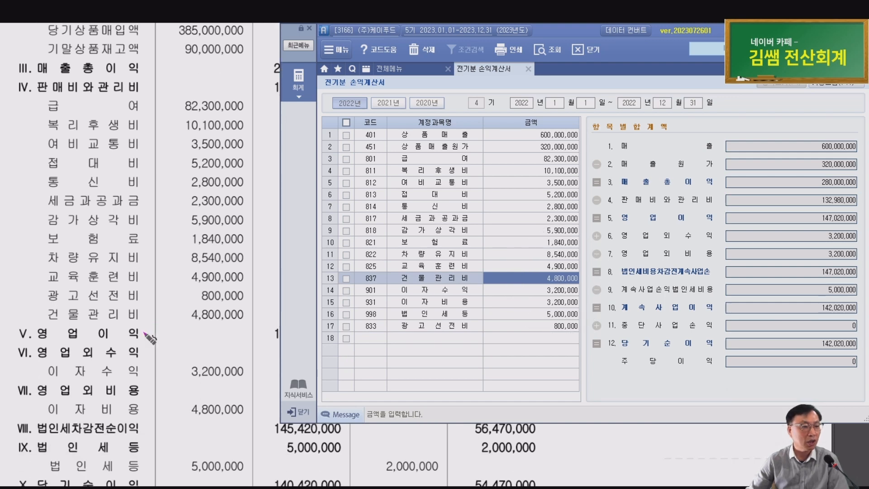
scroll(149, 337, "down", 4)
left_click(534, 293)
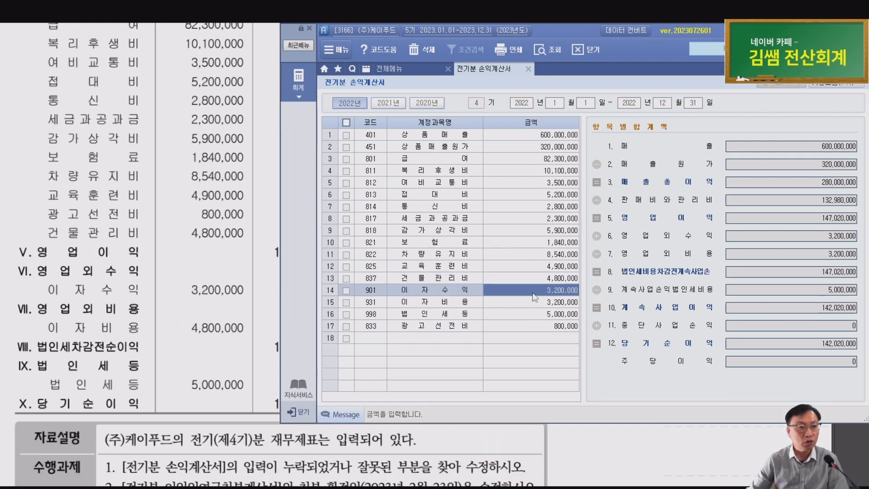
left_click(539, 313)
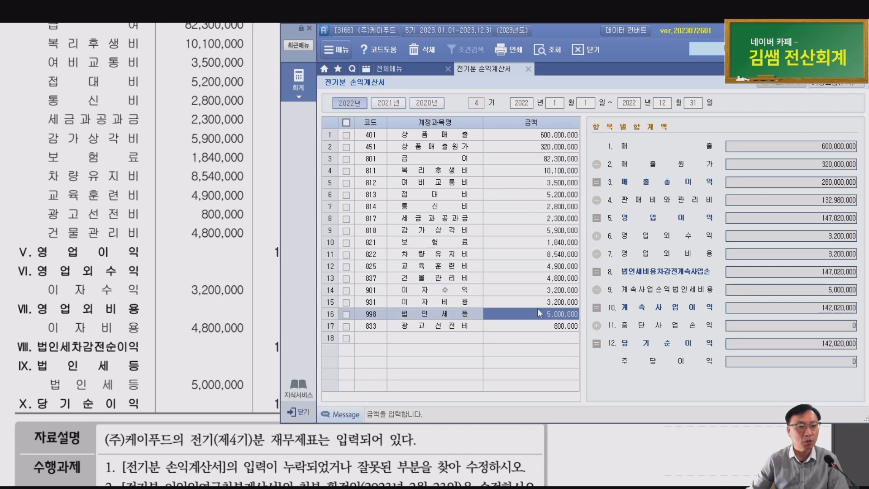
left_click(538, 299)
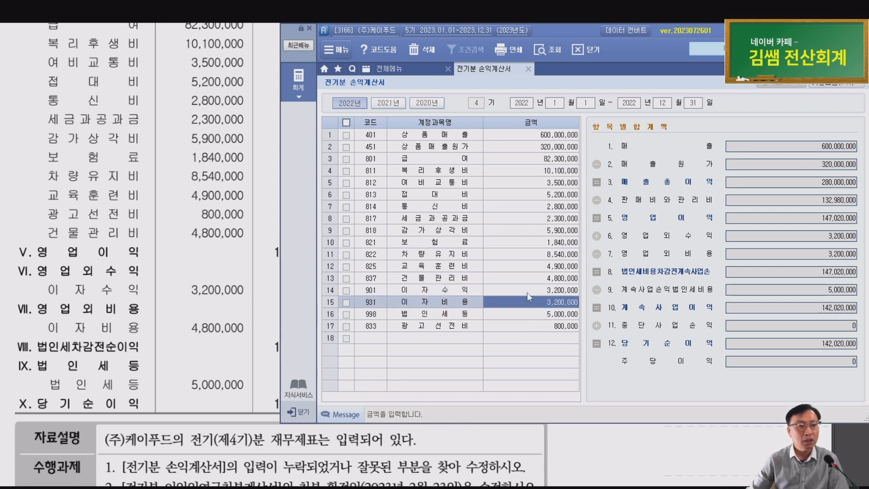
left_click(542, 291)
left_click(537, 302)
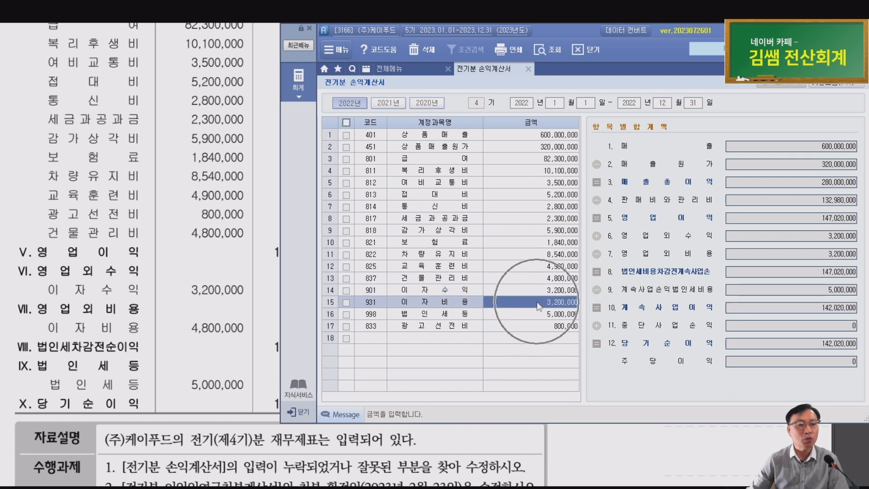
left_click(220, 332)
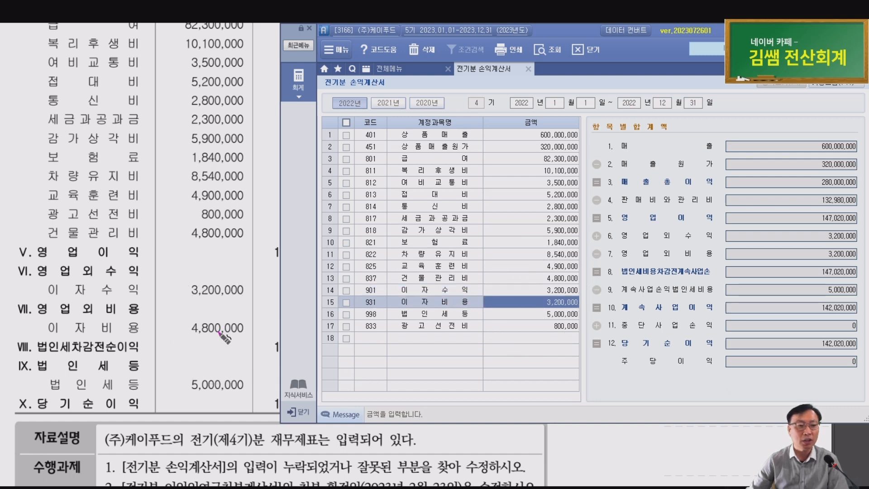
mouse_move(193, 319)
left_mouse_down()
mouse_move(205, 328)
mouse_move(239, 308)
left_mouse_up()
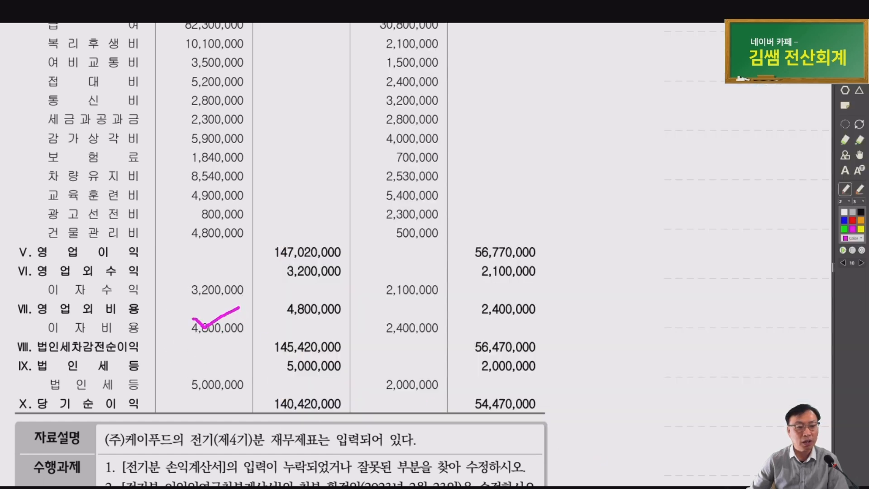
key("alt+Tab")
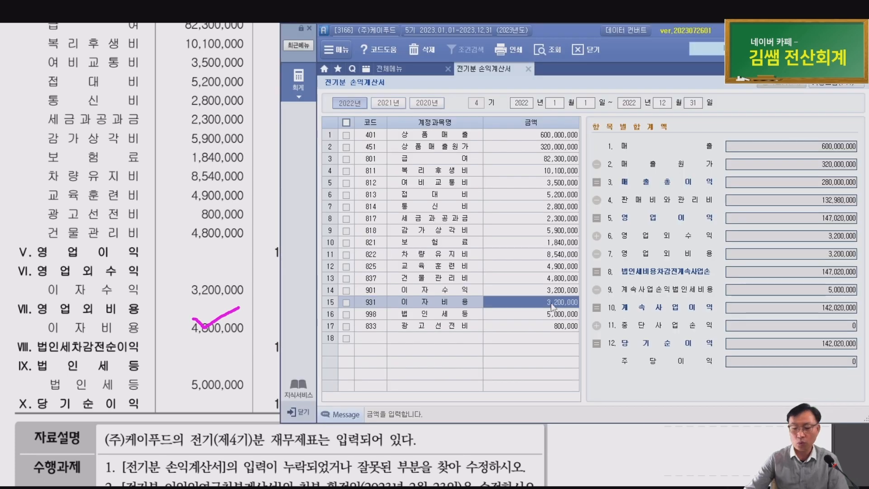
Correct 이자비용 to 4,800,000 and confirm net income totals 140,420,000, matching the workbook
type("4800000")
key("Return")
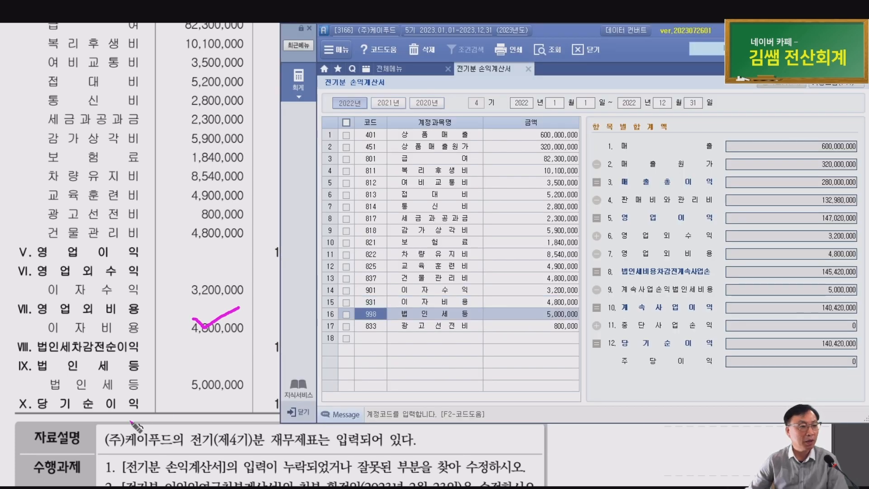
left_click(556, 314)
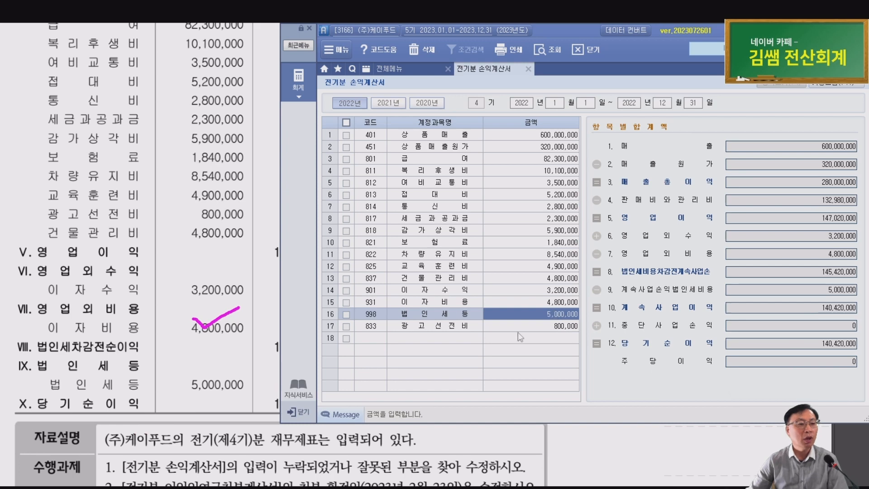
scroll(109, 349, "down", 1)
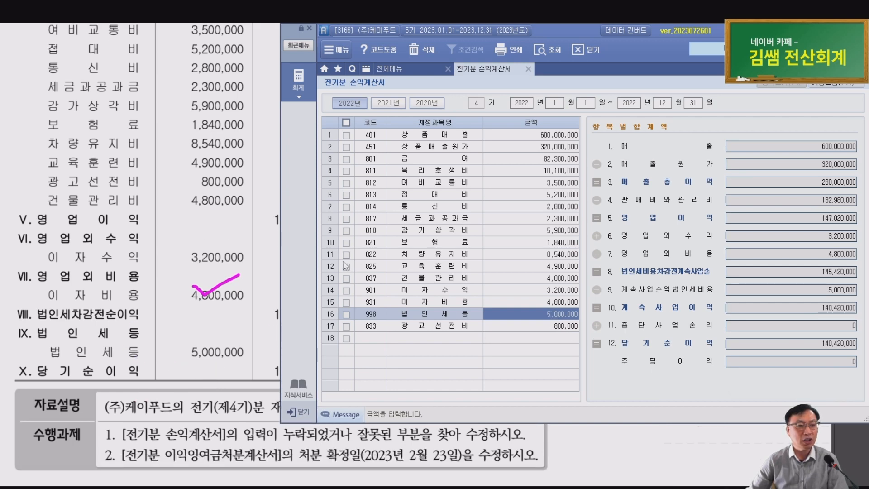
left_click_drag(567, 25, 638, 28)
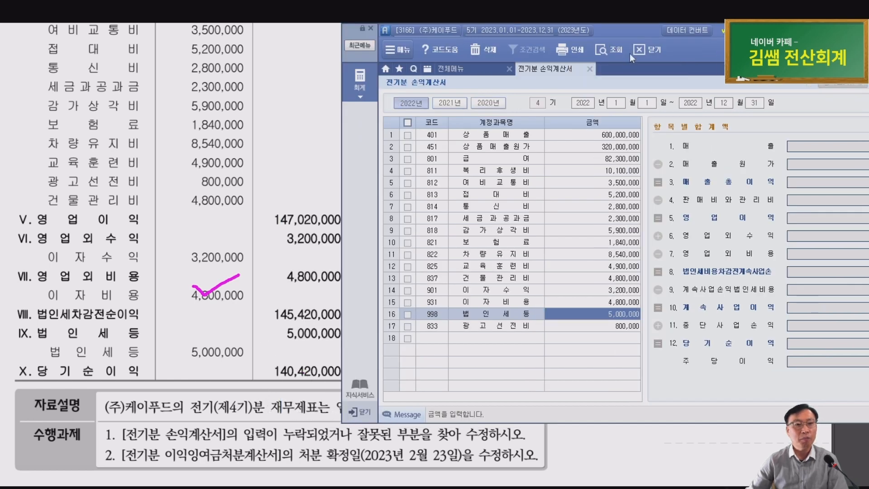
left_click_drag(596, 25, 529, 25)
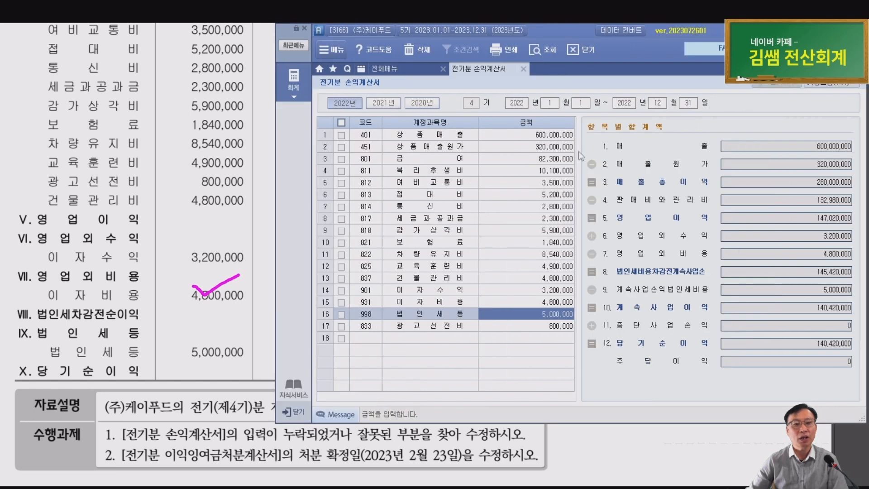
left_click(806, 342)
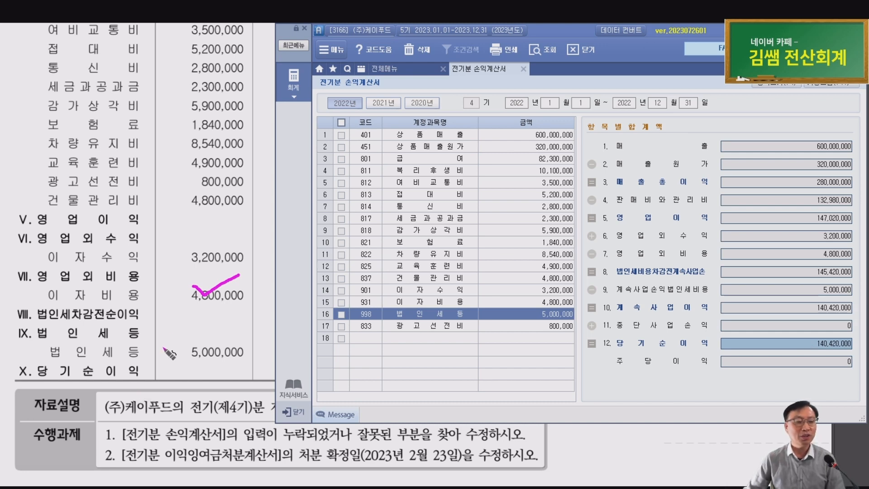
left_click(126, 332)
Underline task 1's prior-year income statement, circle its keywords, and underline the task 2 line
scroll(144, 313, "down", 3)
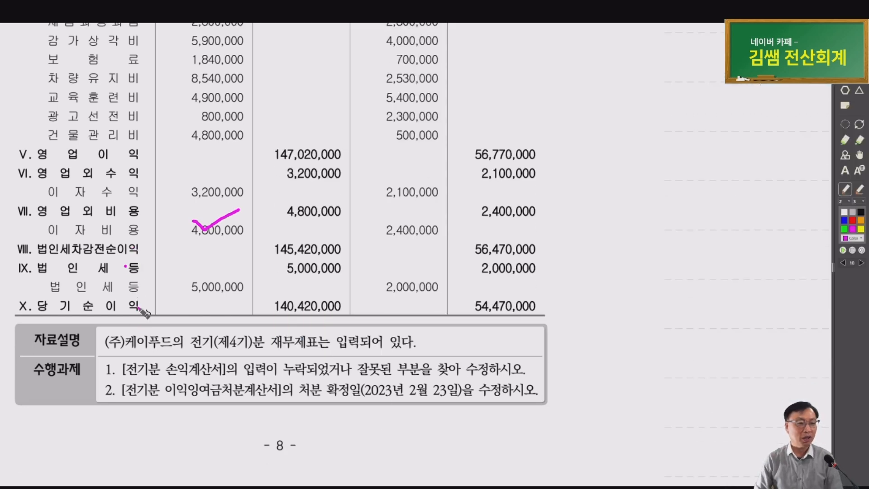
mouse_move(197, 378)
left_mouse_down()
mouse_move(146, 359)
mouse_move(203, 379)
left_mouse_up()
left_click_drag(322, 375, 316, 375)
mouse_move(423, 373)
left_mouse_down()
mouse_move(365, 355)
mouse_move(400, 374)
left_mouse_up()
left_click_drag(497, 373, 494, 365)
mouse_move(147, 410)
left_mouse_down()
mouse_move(525, 410)
mouse_move(548, 381)
left_mouse_up()
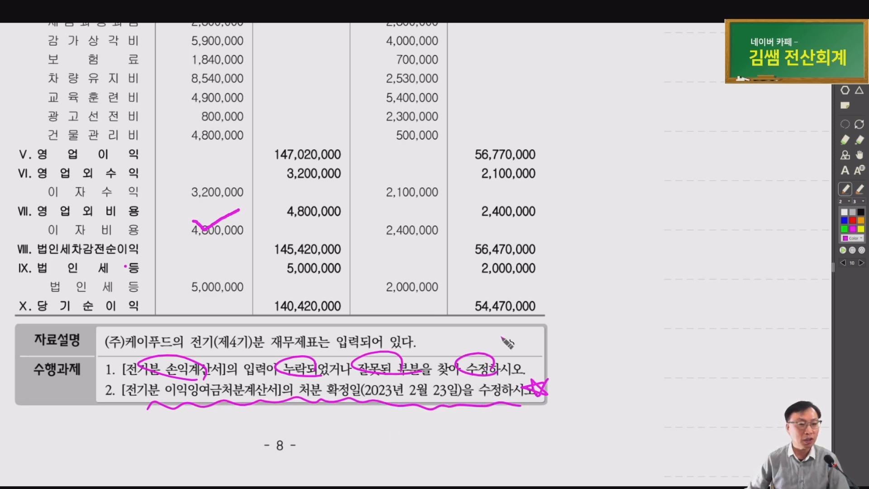
Circle the 140,420,000 net income figure and return to Smart A
mouse_move(347, 310)
left_mouse_down()
mouse_move(325, 294)
mouse_move(316, 321)
left_mouse_up()
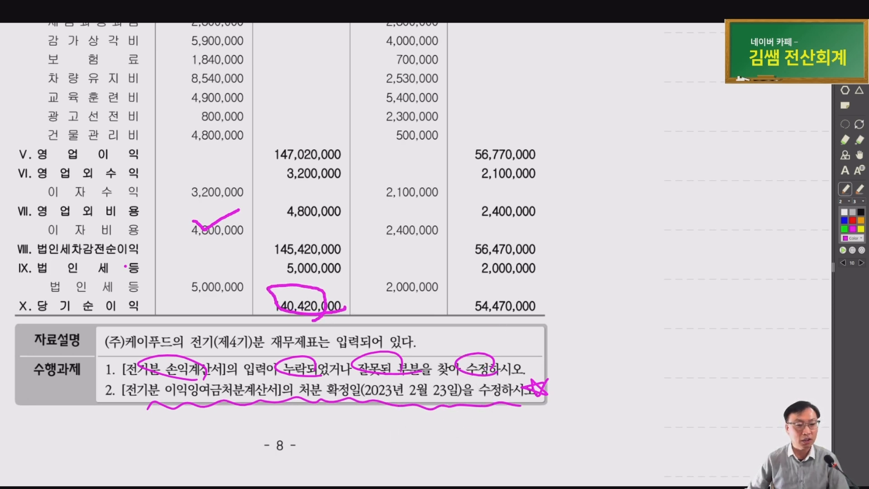
key("alt+Tab")
left_click(504, 336)
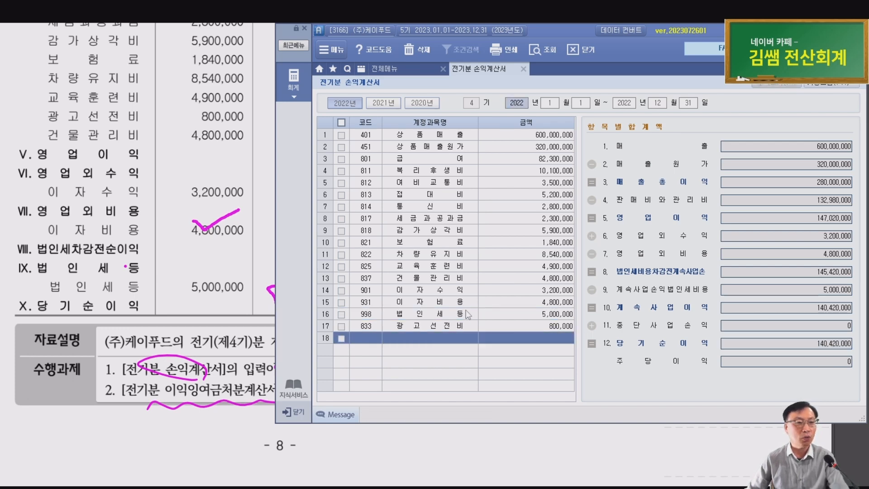
Close the prior-year income statement and open the prior-year retained earnings statement
key("Escape")
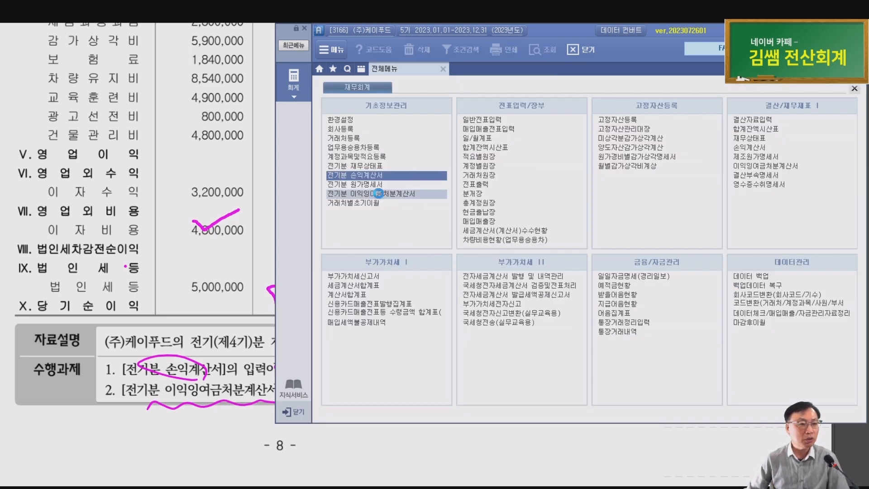
left_click(380, 195)
scroll(208, 407, "up", 1)
scroll(207, 407, "up", 1)
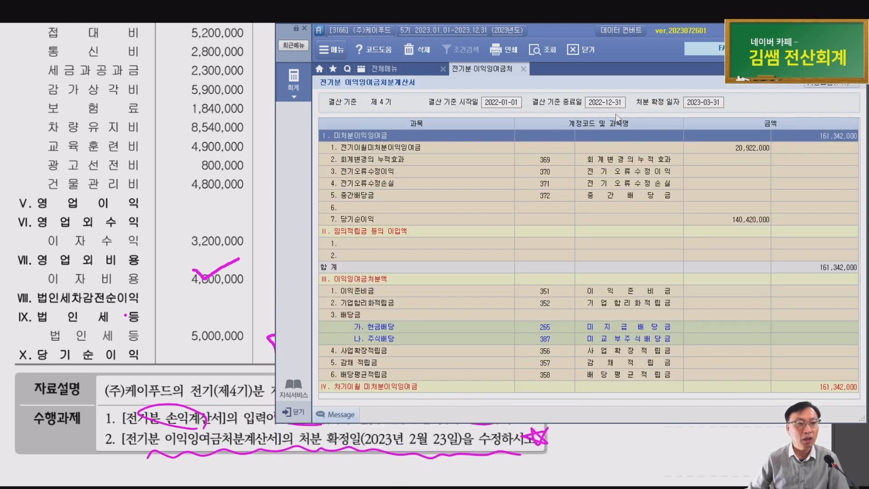
Set the disposal confirmation date to 2023-02-23, check the 140,420,000 net income, then close the statement
left_click(705, 104)
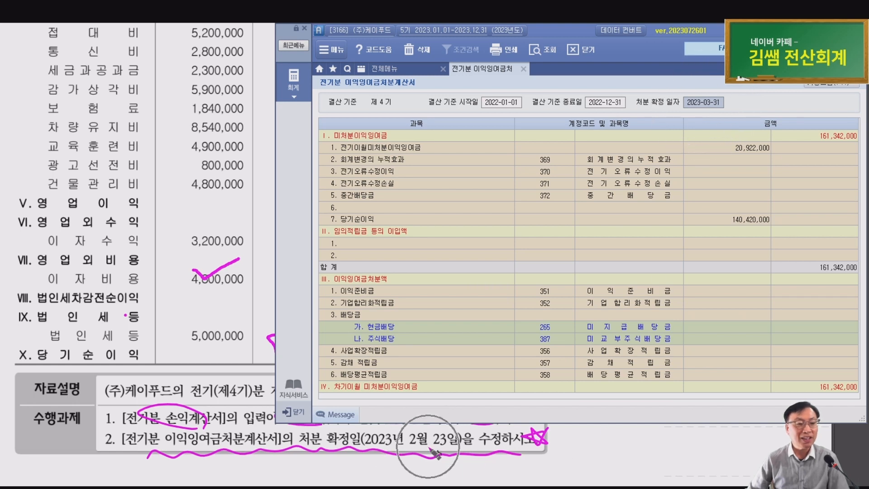
left_click(708, 106)
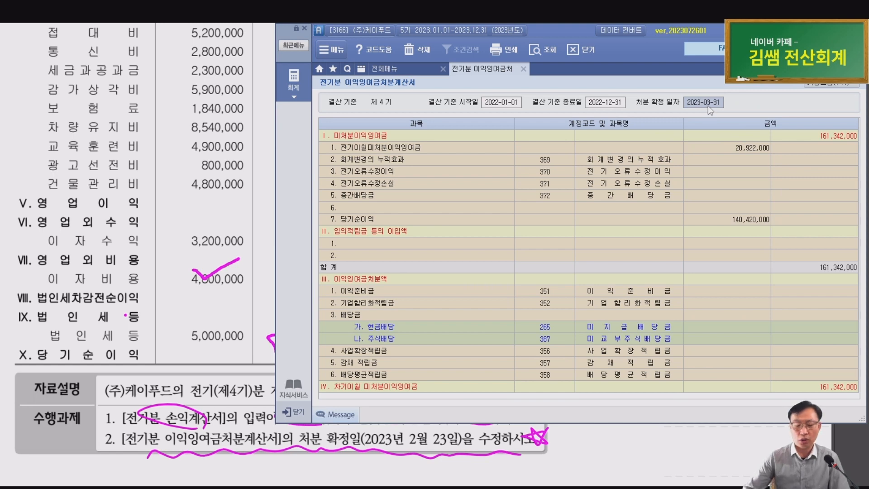
type("2023-02-2")
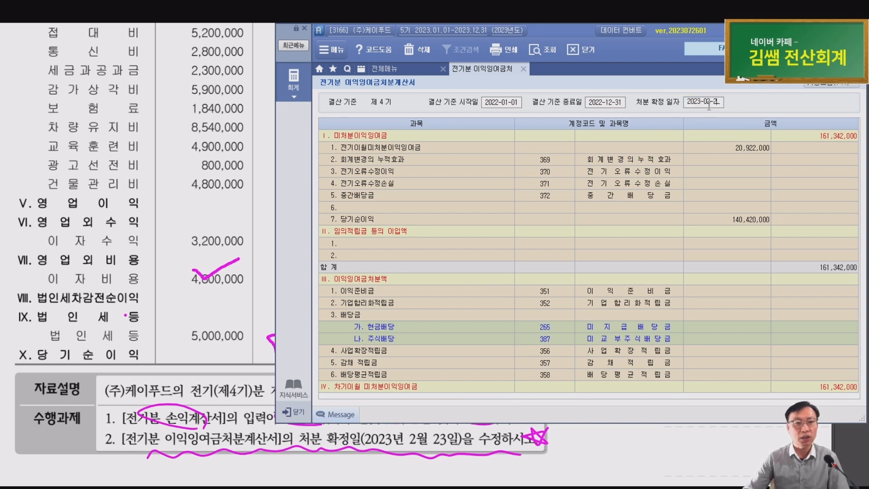
type("3")
key("Return")
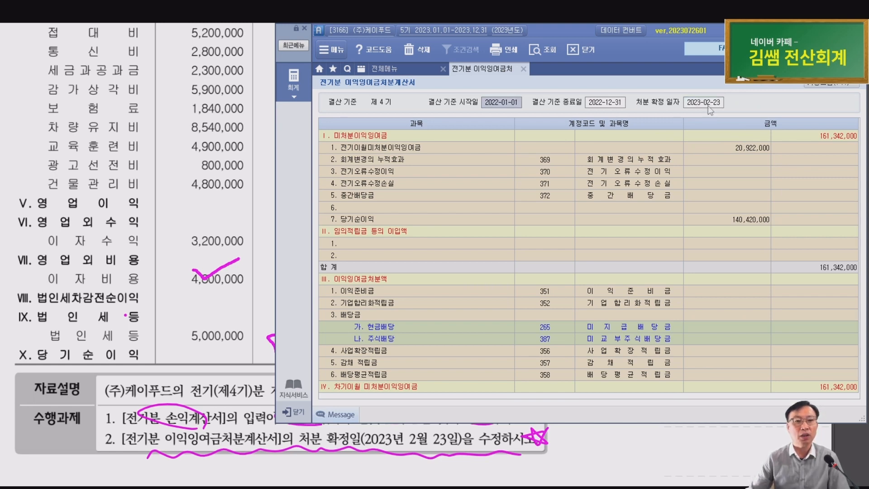
left_click(743, 224)
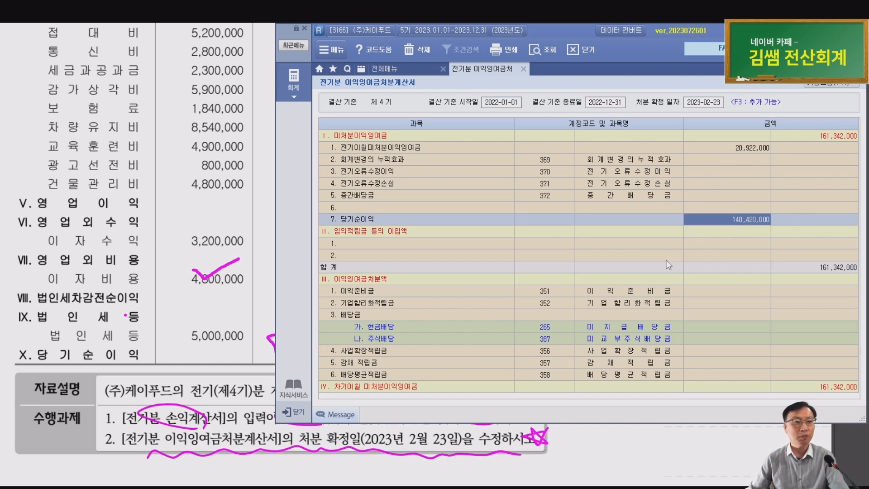
key("Escape")
left_click(190, 342)
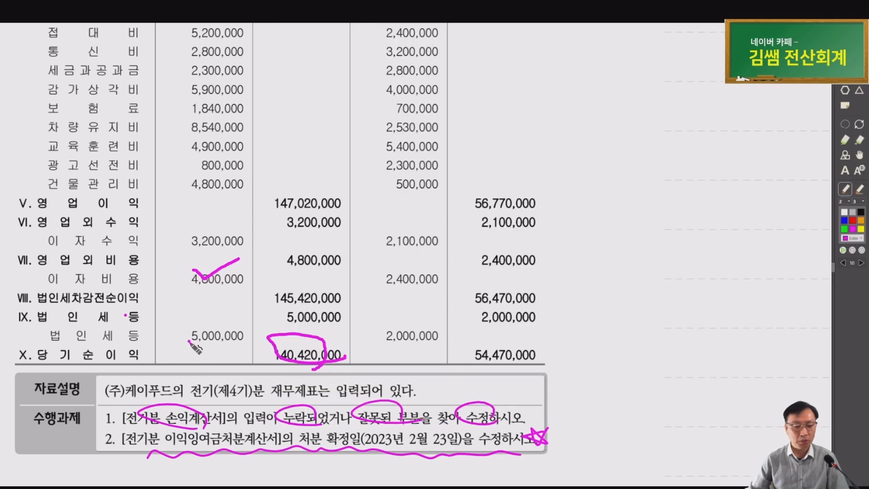
On the solutions page, circle and tick the section 1 answers and underline the disposal date correction
key("Page_Down")
scroll(193, 345, "down", 4)
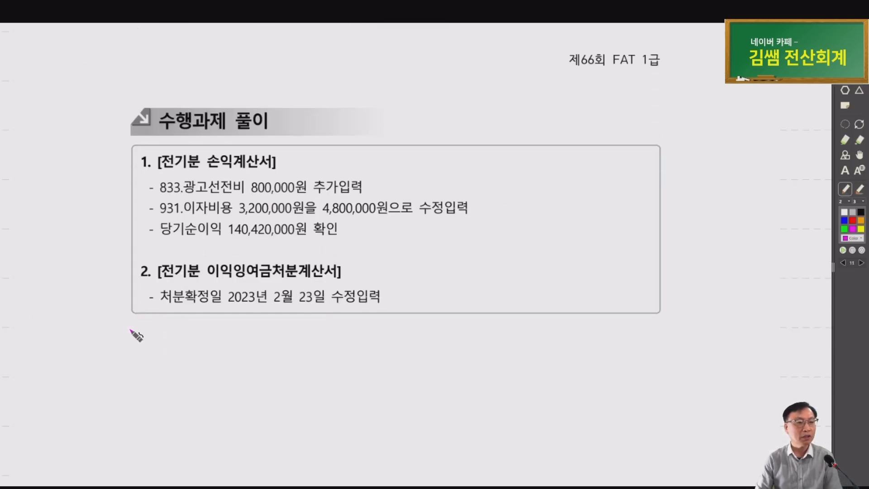
mouse_move(300, 235)
left_mouse_down()
mouse_move(321, 163)
mouse_move(325, 251)
left_mouse_up()
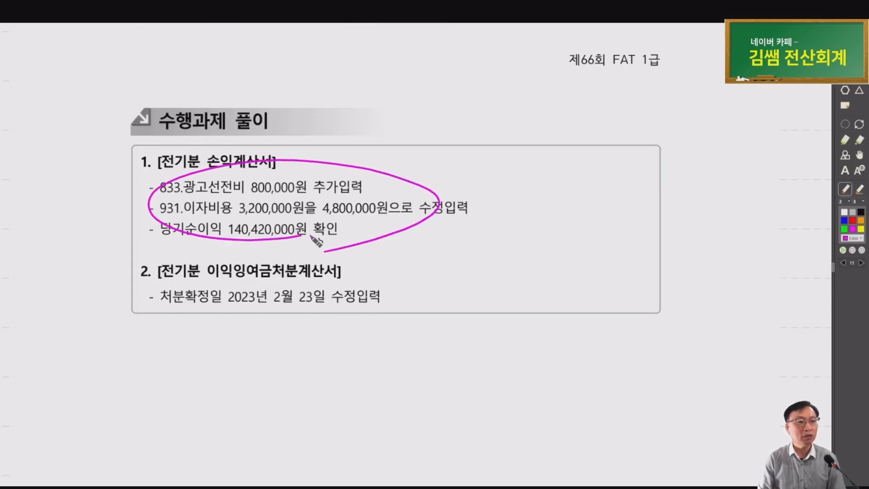
left_click_drag(350, 182, 366, 179)
left_click_drag(447, 186, 475, 186)
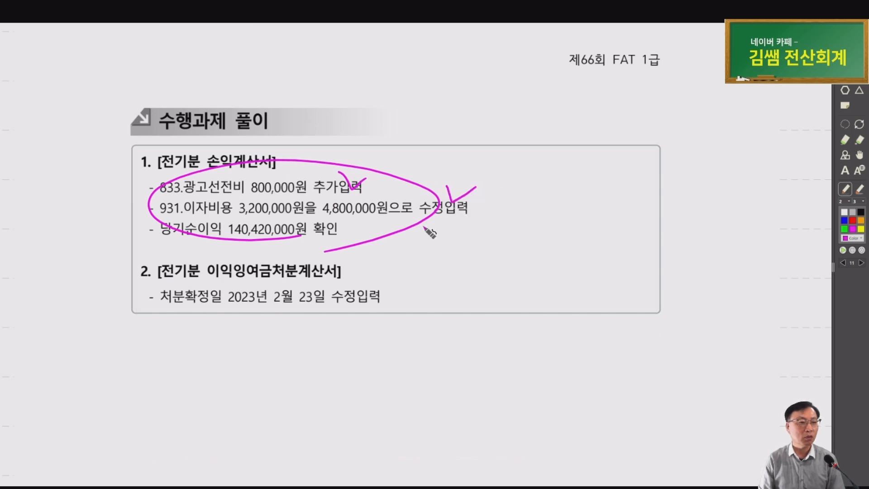
mouse_move(183, 324)
left_mouse_down()
mouse_move(247, 311)
mouse_move(389, 317)
mouse_move(411, 307)
left_mouse_up()
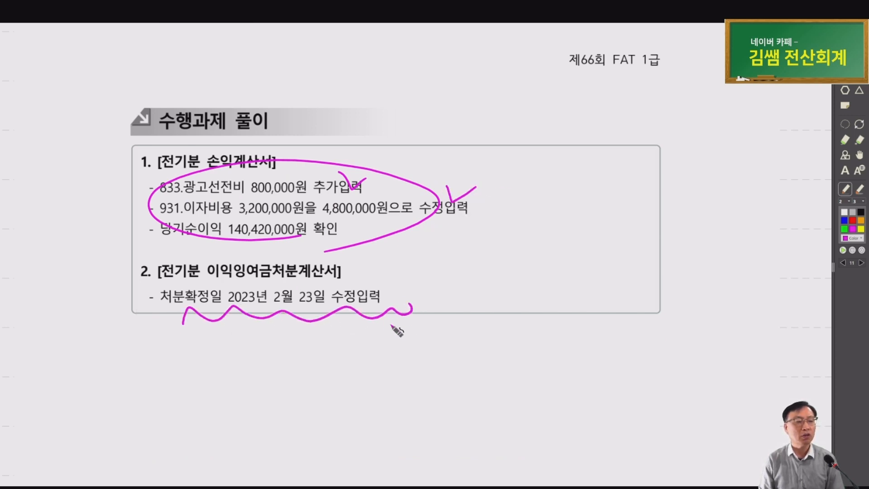
mouse_move(152, 169)
left_mouse_down()
mouse_move(128, 156)
mouse_move(156, 163)
left_mouse_up()
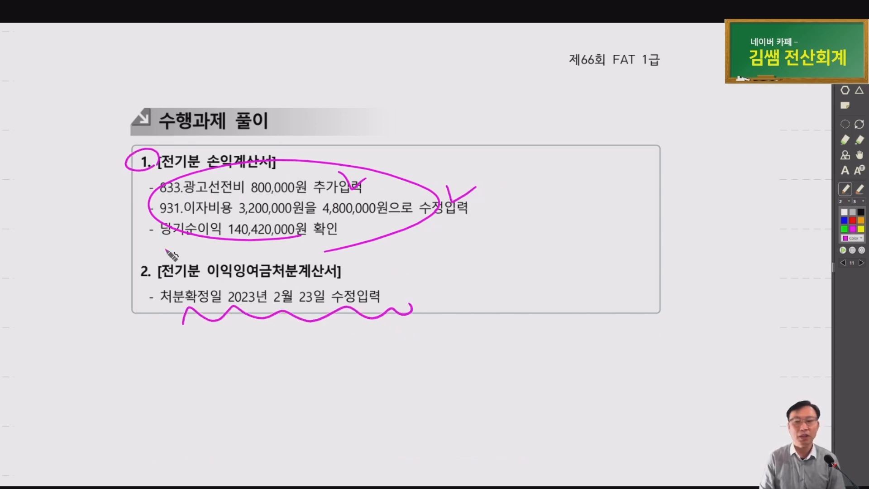
Point out the second answer's date and scroll on to the 거래자료 입력 page
left_click(269, 300)
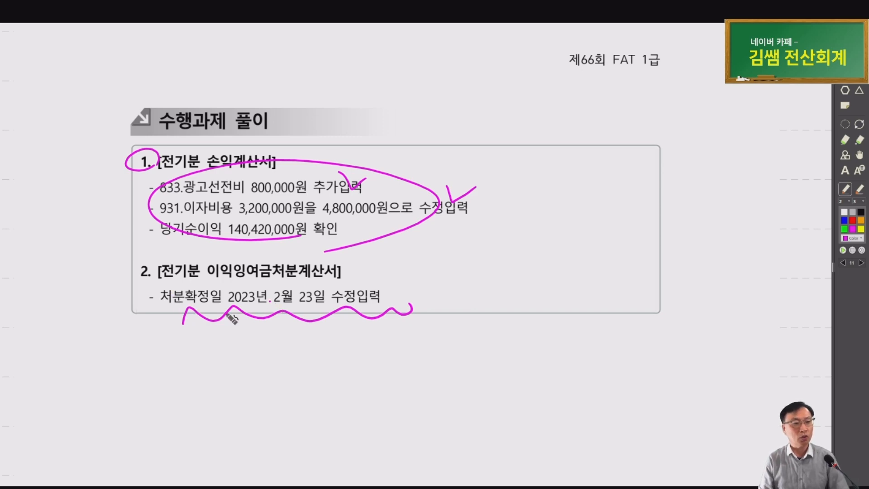
scroll(317, 280, "down", 5)
scroll(366, 252, "down", 5)
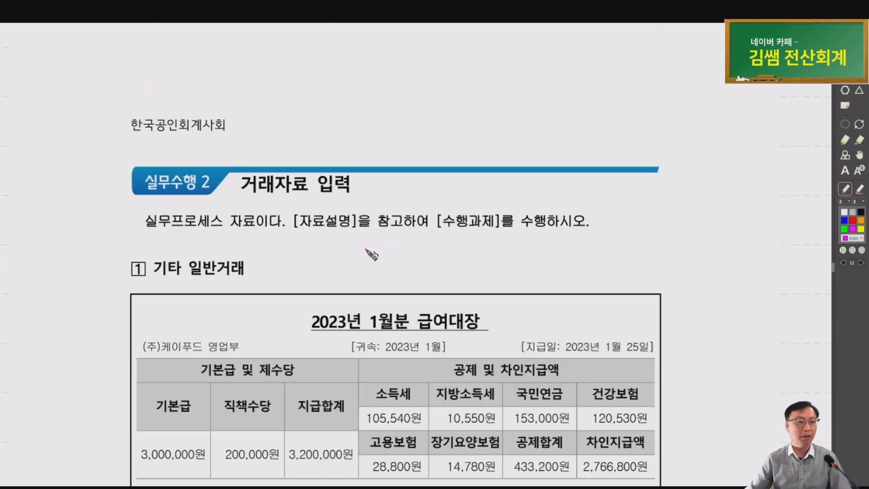
Bring the payroll table into view, underline the 급여대장 title, and circle the 1월 period and 1월 25일 pay date
scroll(372, 254, "down", 3)
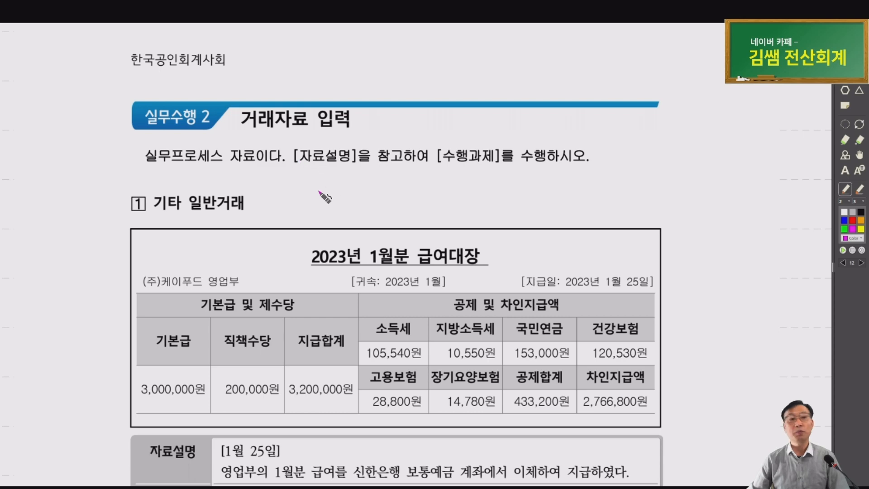
left_click_drag(367, 233, 248, 181)
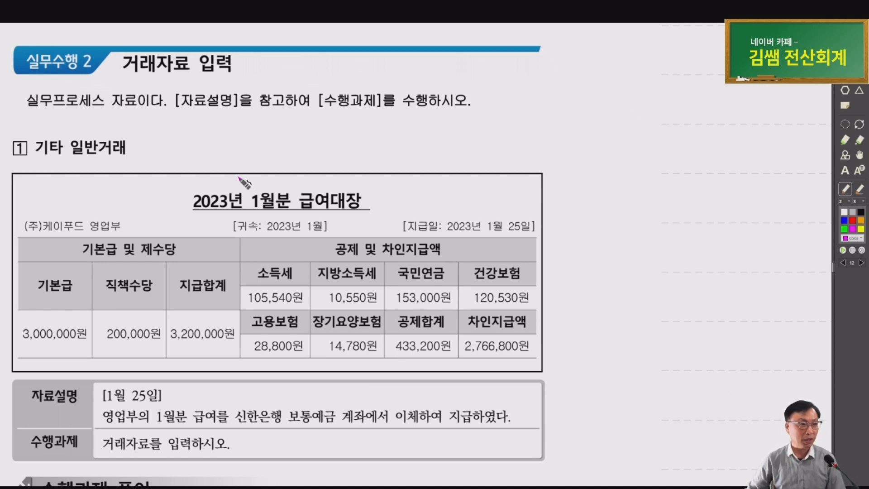
scroll(262, 186, "down", 4)
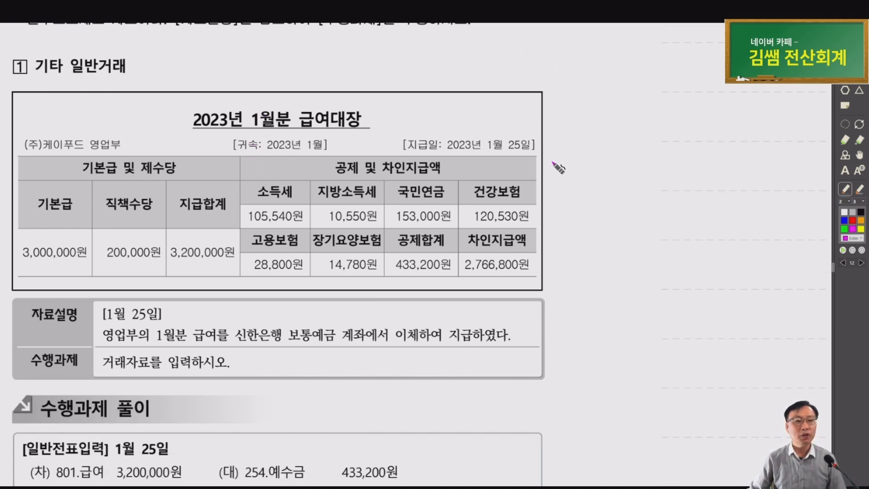
mouse_move(283, 113)
left_mouse_down()
mouse_move(313, 130)
mouse_move(360, 119)
mouse_move(349, 96)
left_mouse_up()
left_click_drag(335, 154, 305, 136)
mouse_move(536, 160)
left_mouse_down()
mouse_move(466, 140)
mouse_move(516, 128)
left_mouse_up()
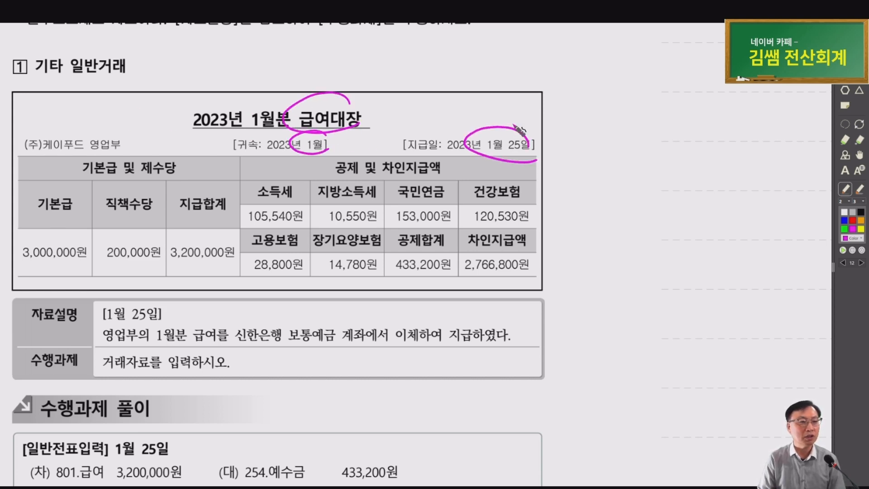
Circle the 3,200,000, 433,200 and 2,766,800 totals and 신한은행/보통예금, then return to Smart A
mouse_move(128, 273)
left_mouse_down()
mouse_move(174, 273)
mouse_move(181, 231)
mouse_move(230, 277)
left_mouse_up()
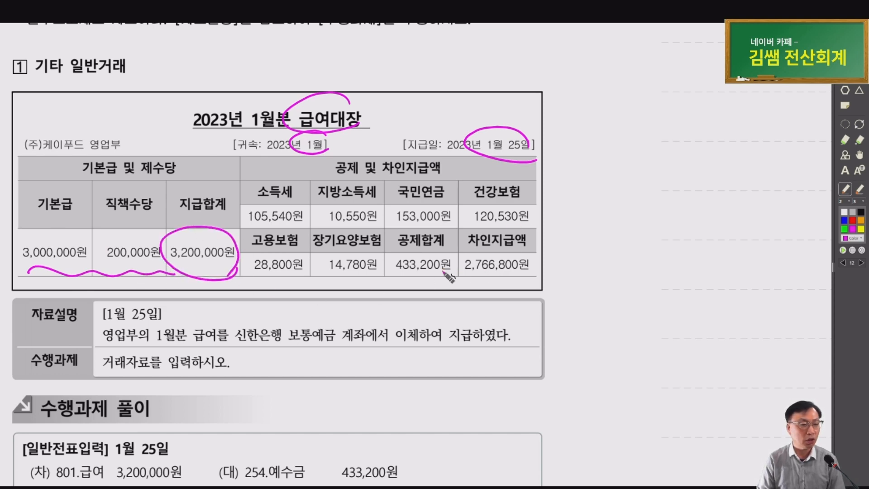
mouse_move(452, 275)
left_mouse_down()
mouse_move(389, 271)
mouse_move(454, 263)
left_mouse_up()
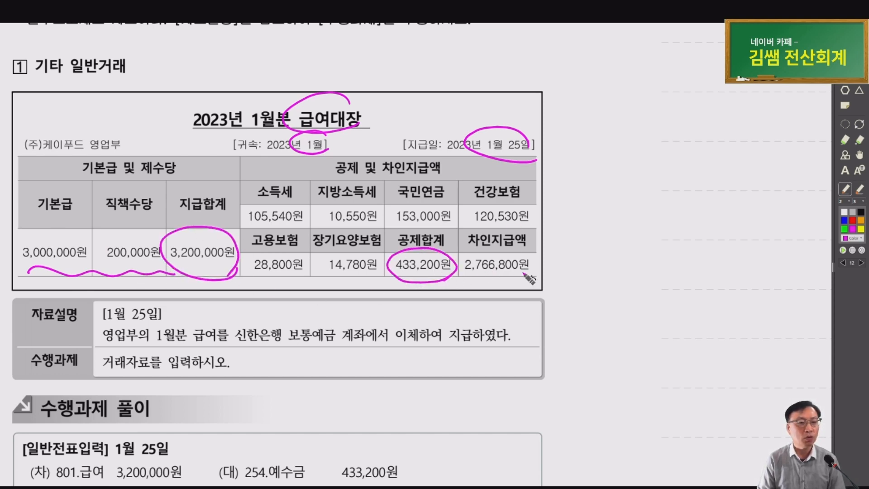
mouse_move(525, 275)
left_mouse_down()
mouse_move(516, 250)
mouse_move(527, 277)
left_mouse_up()
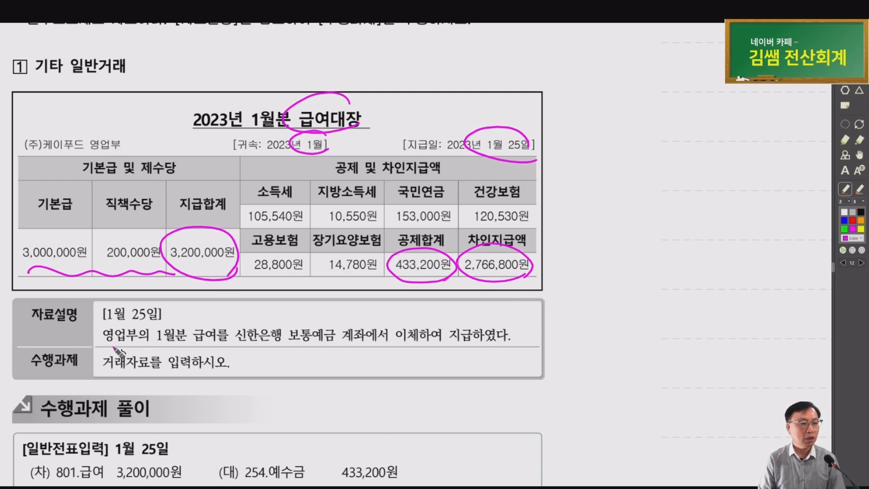
left_click_drag(101, 345, 215, 344)
mouse_move(272, 318)
left_mouse_down()
mouse_move(289, 345)
mouse_move(332, 351)
left_mouse_up()
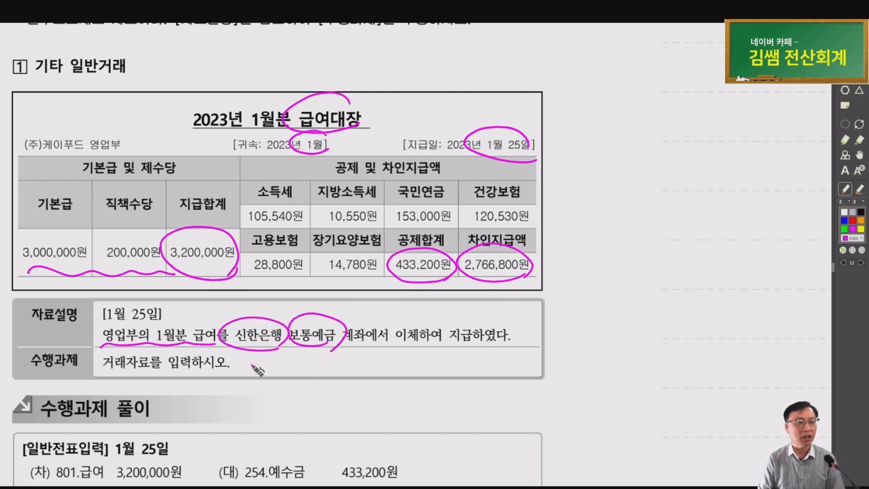
scroll(257, 371, "up", 1)
key("alt+Tab")
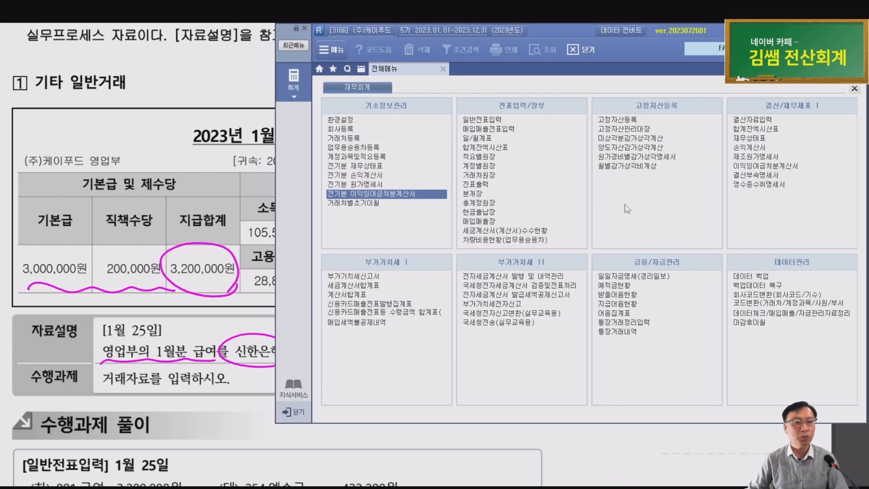
Start a January 25 general journal voucher with a debit of 3,200,000 to 801 급여
left_click(492, 121)
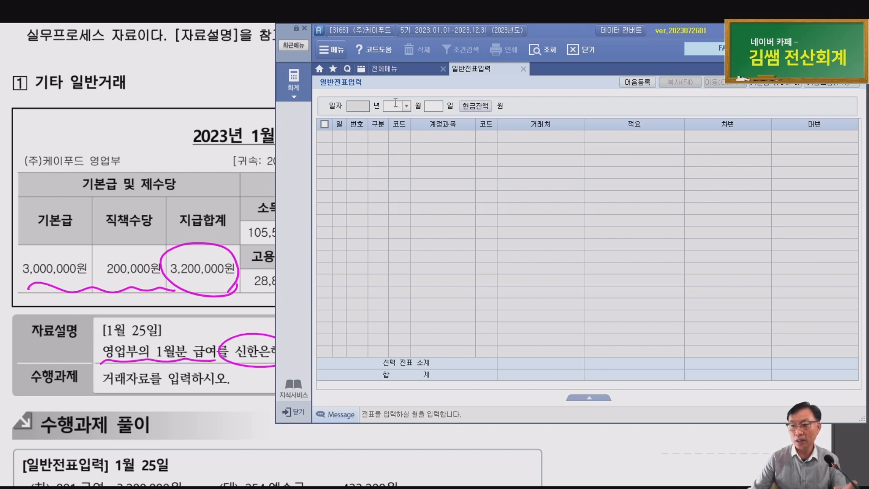
type("1")
key("Return")
type("25")
key("Return")
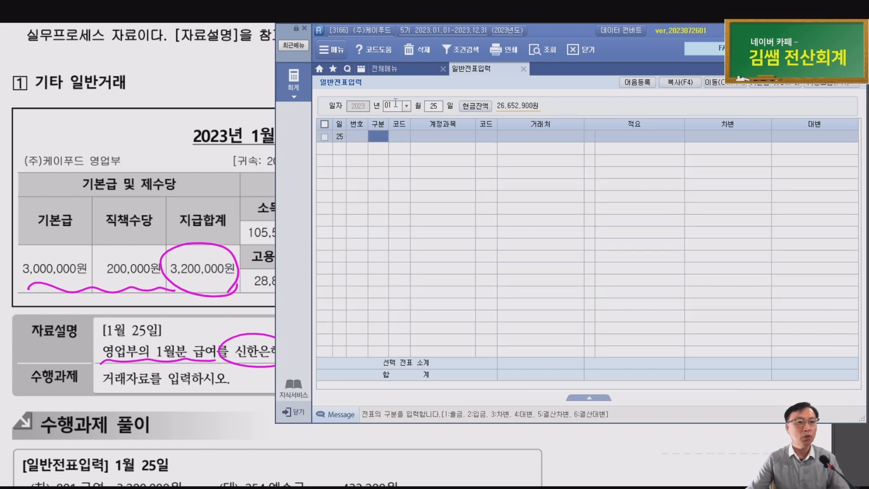
type("3")
key("Return")
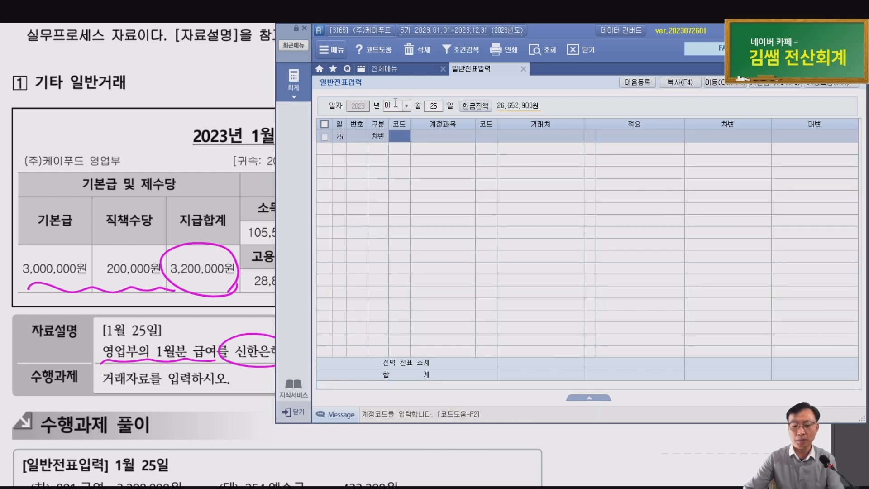
type("801")
key("Return")
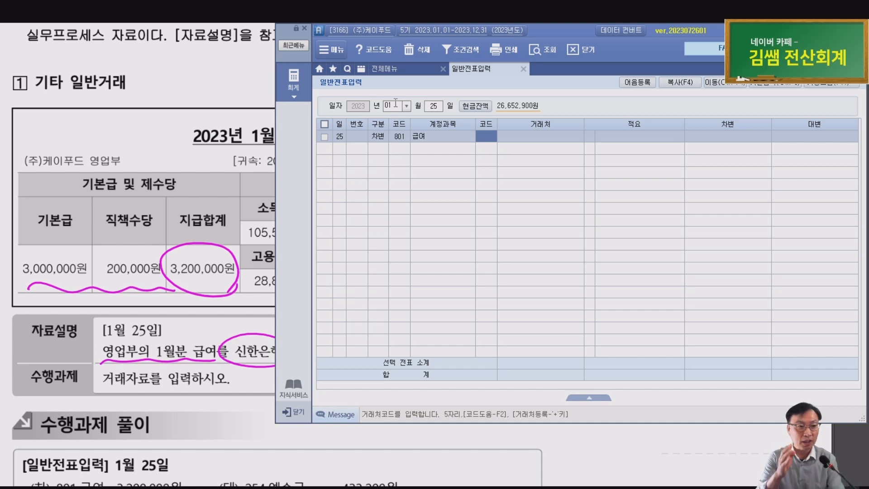
key("Return")
key("Return")
key("Return")
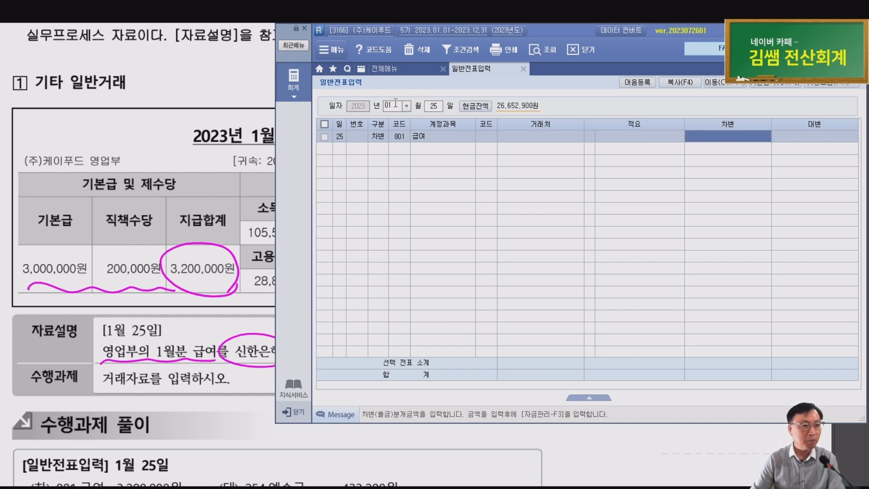
type("3,200,000")
key("Return")
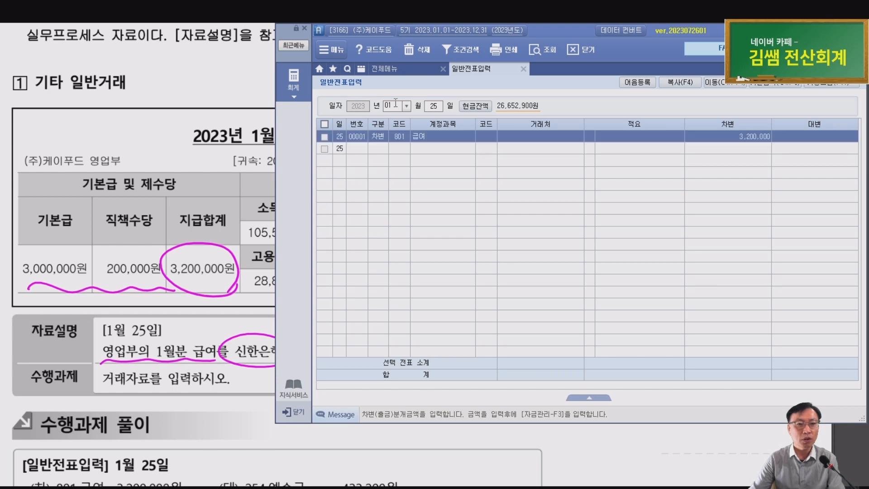
Add a credit line of 433,200 to 254 예수금, checking the deduction in the exam
type("42")
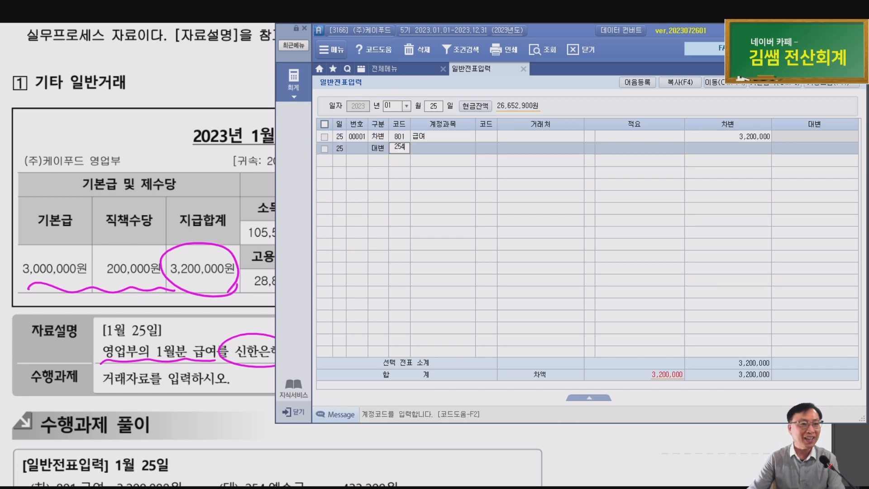
type("54")
key("Return")
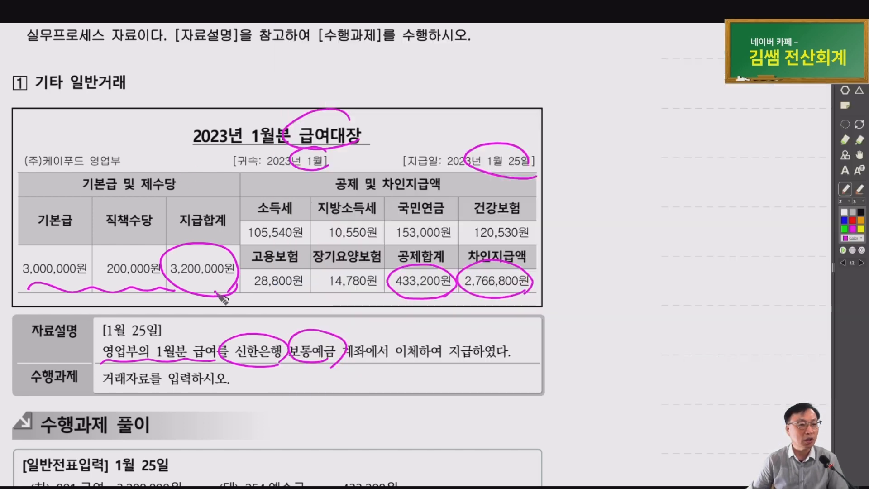
left_click(215, 292)
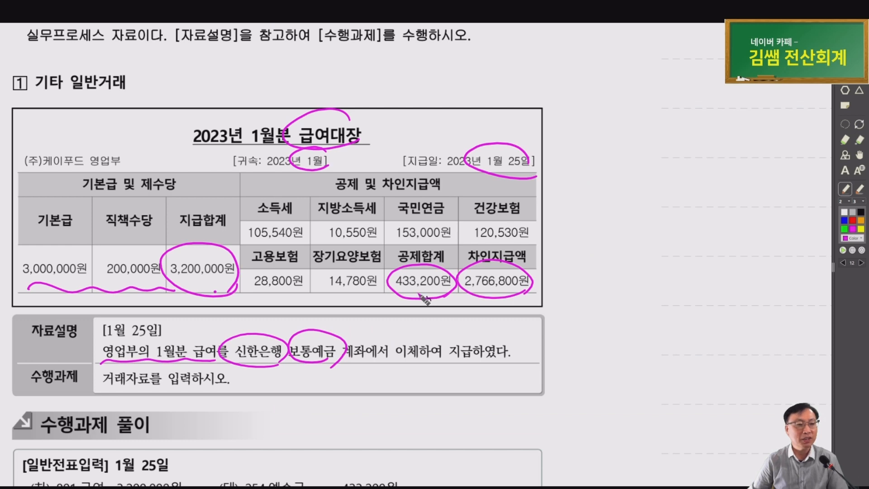
key("alt+Tab")
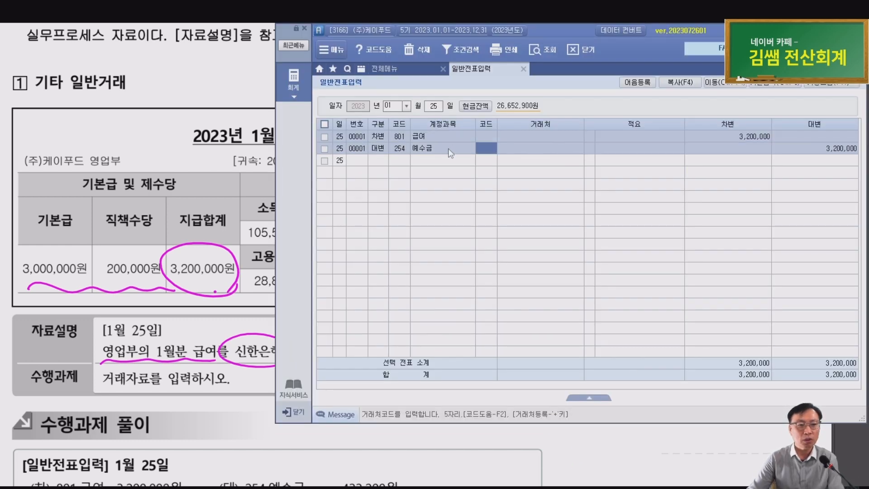
key("Return")
key("Return")
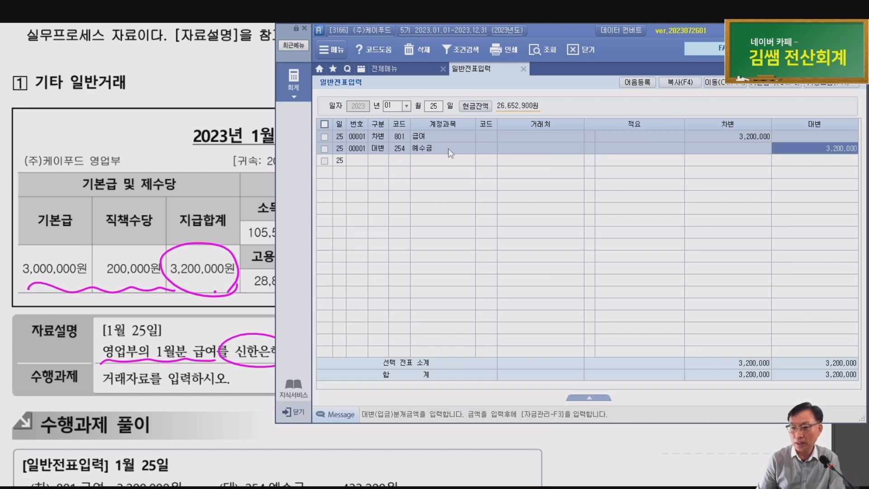
type("433,200")
key("Return")
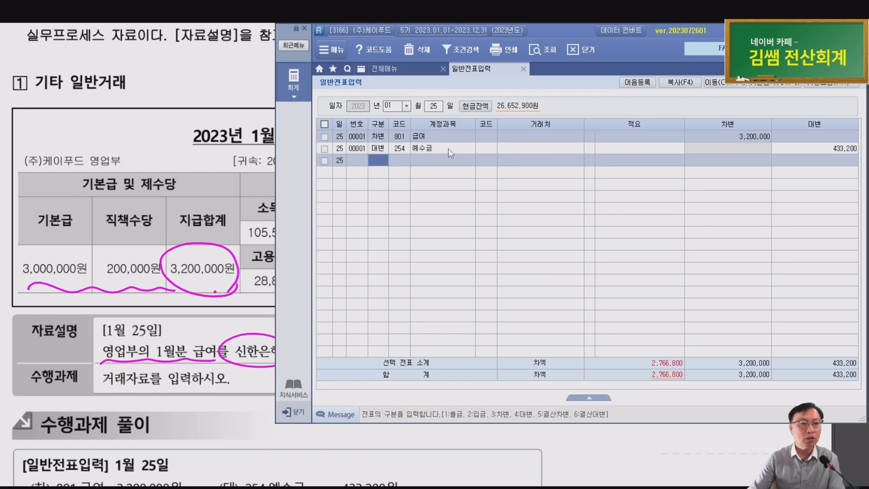
Credit 103 보통예금 2,766,800 with partner 신한은행(보통), verify the amount, and close the screen
type("103")
key("Return")
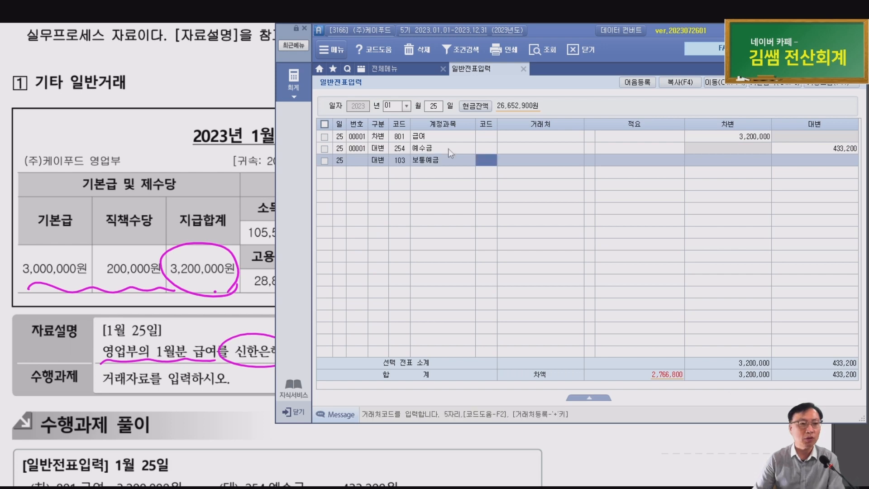
type("신한")
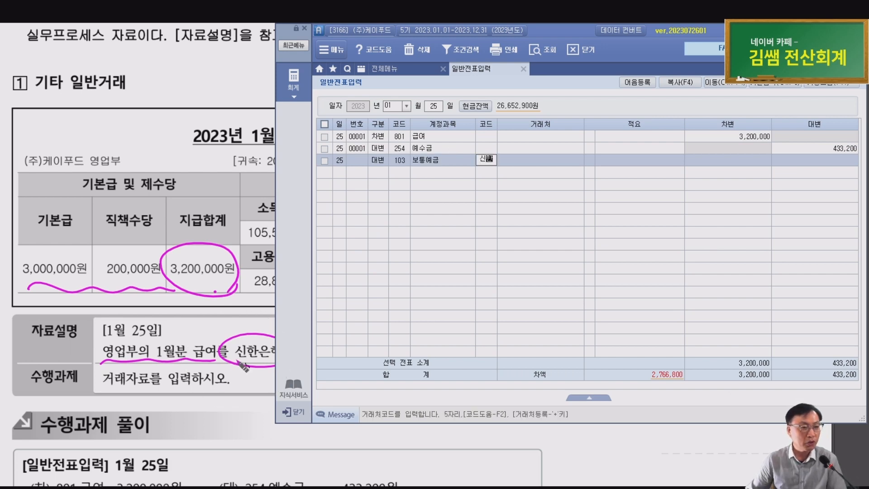
key("Return")
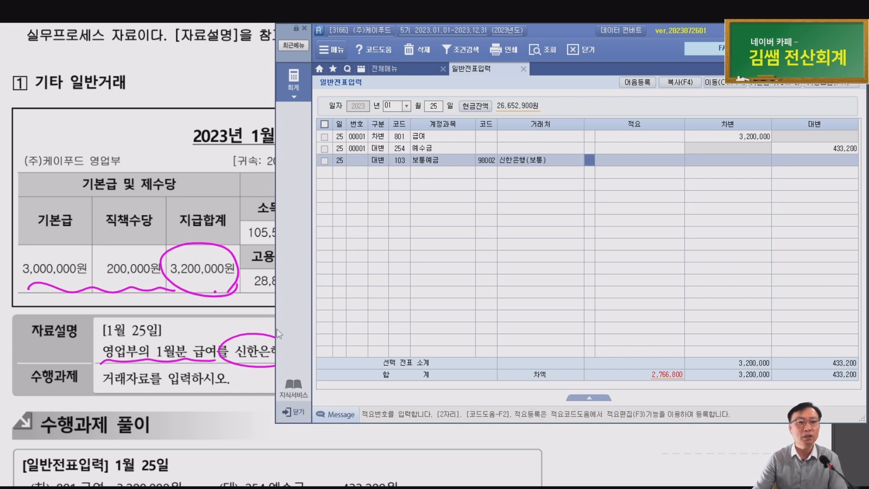
key("Return")
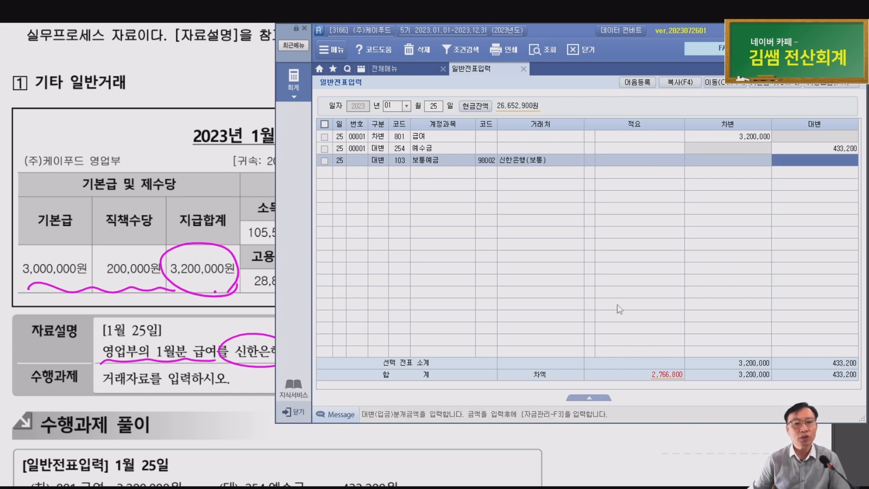
key("ctrl")
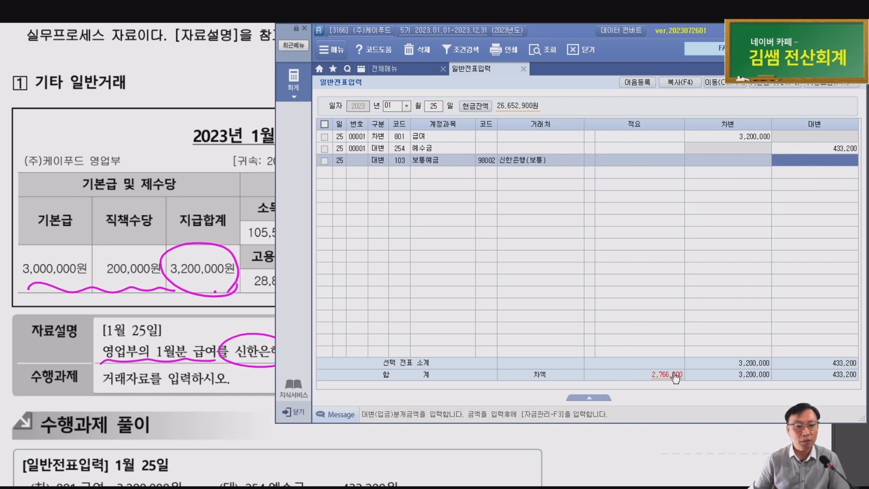
key("ctrl")
key("ctrl")
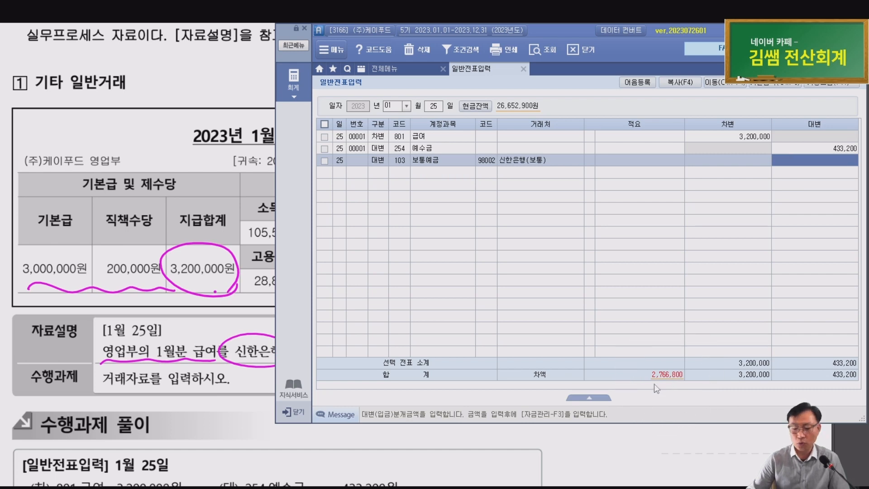
type("2,766")
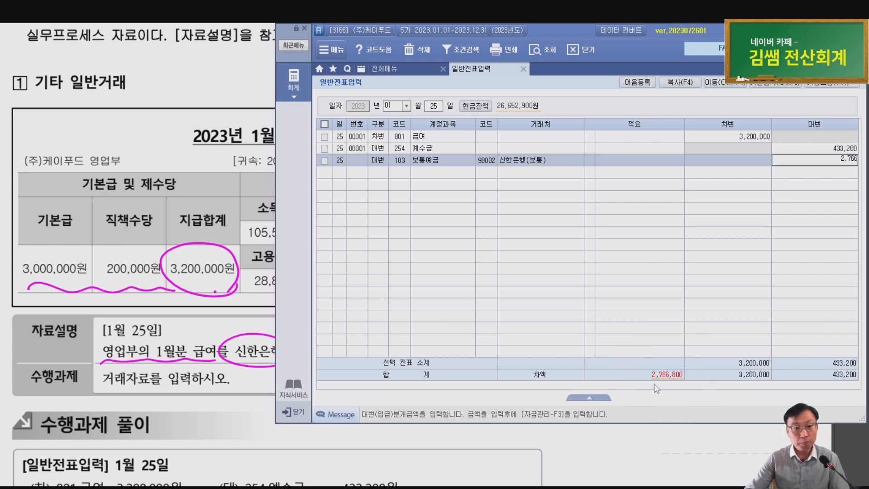
type(",800")
key("Return")
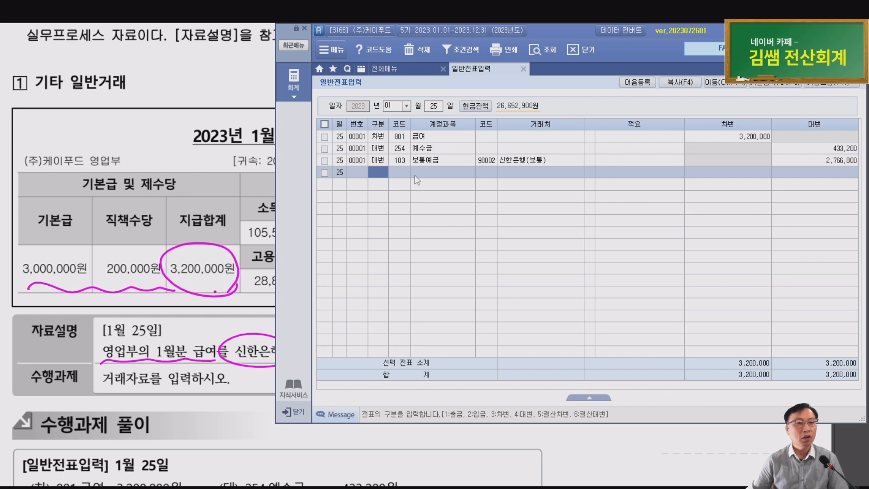
left_click(419, 161)
left_click(842, 163)
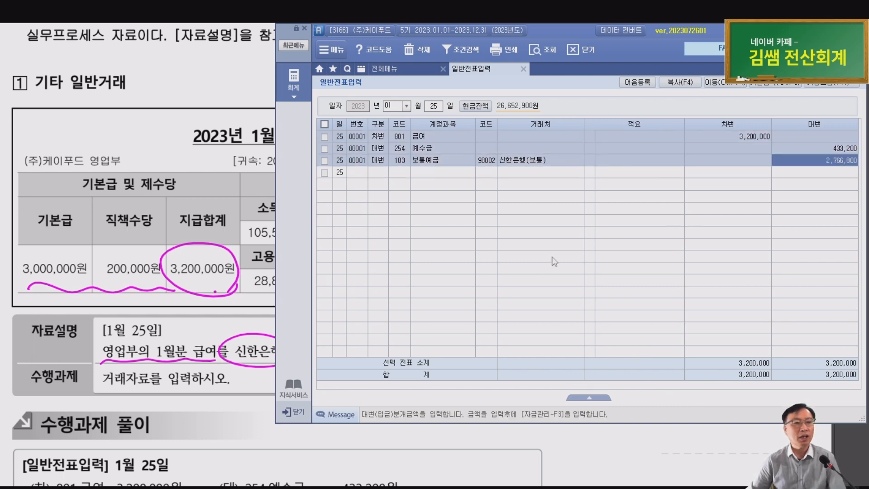
key("Escape")
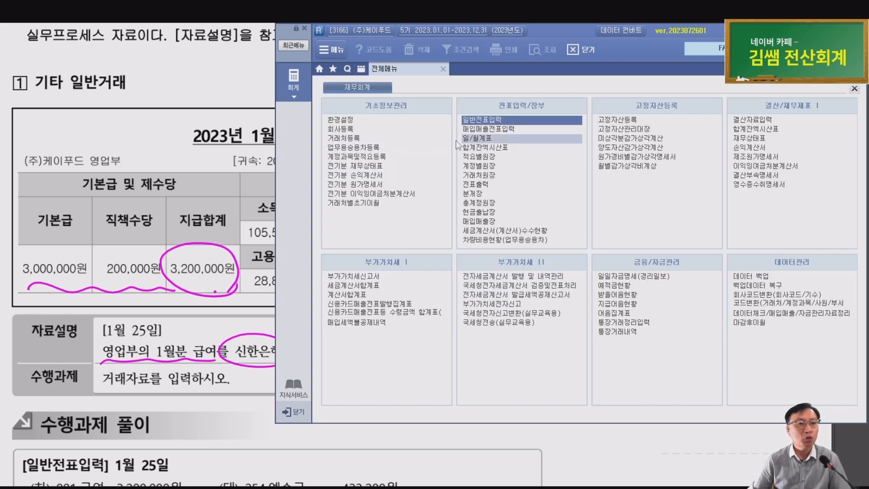
Keep difference auto-entry at 사용함 in 환경설정 > 내컴퓨터, confirm, and reopen 일반전표입력
left_click(345, 121)
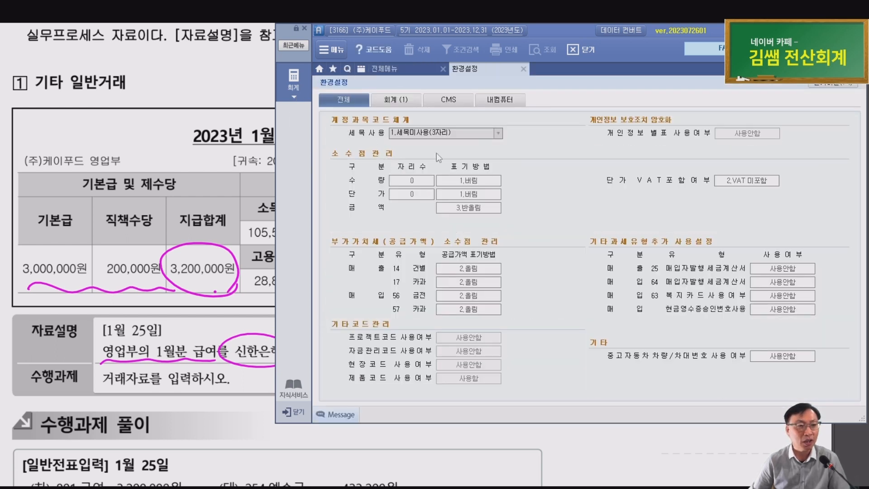
left_click(501, 100)
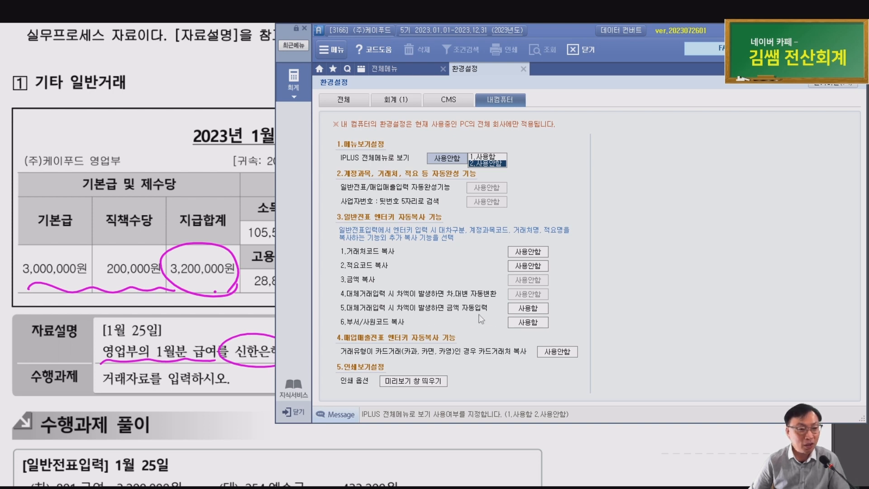
left_click(526, 310)
left_click(551, 308)
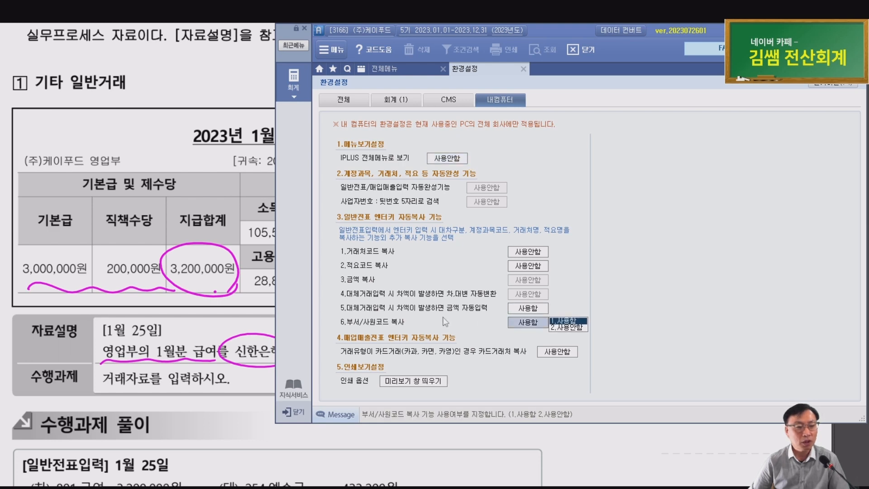
key("Return")
left_click(428, 297)
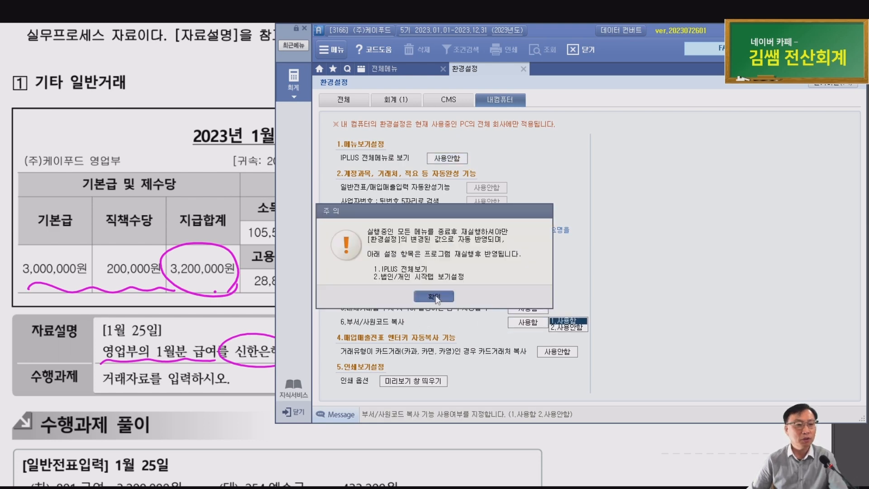
left_click(484, 121)
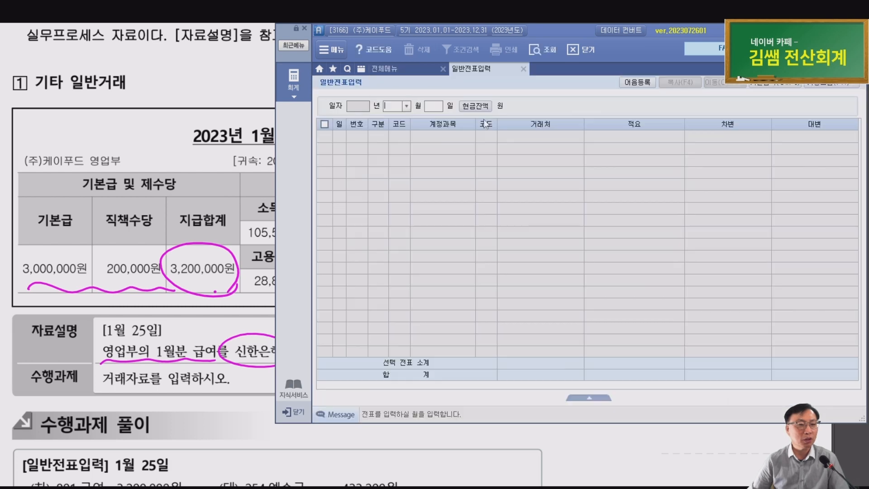
Circle the 103 보통예금 2,766,800 solution line, mark the 98002 line, and scroll to the note problem
left_click(150, 289)
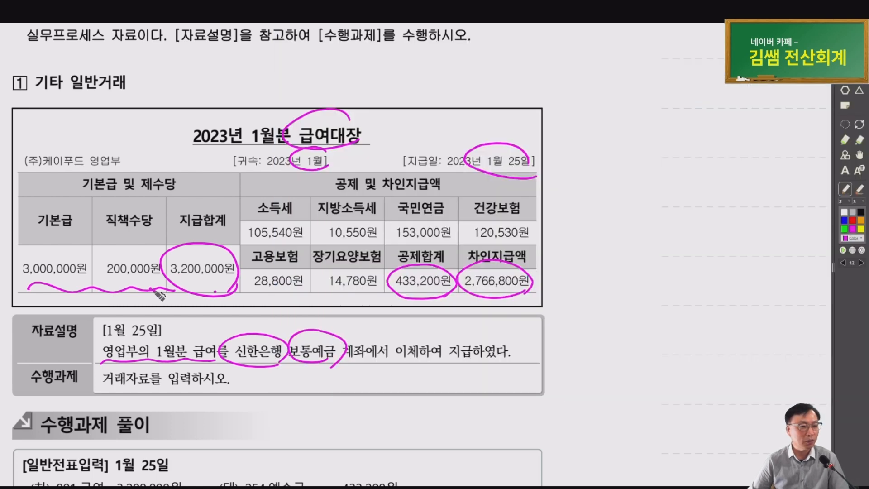
scroll(157, 287, "down", 5)
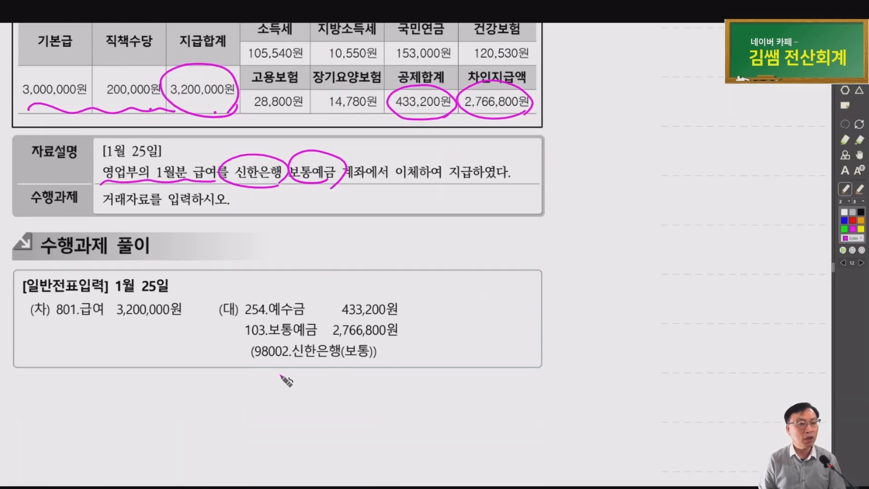
mouse_move(343, 368)
left_mouse_down()
mouse_move(280, 371)
mouse_move(331, 321)
mouse_move(338, 369)
left_mouse_up()
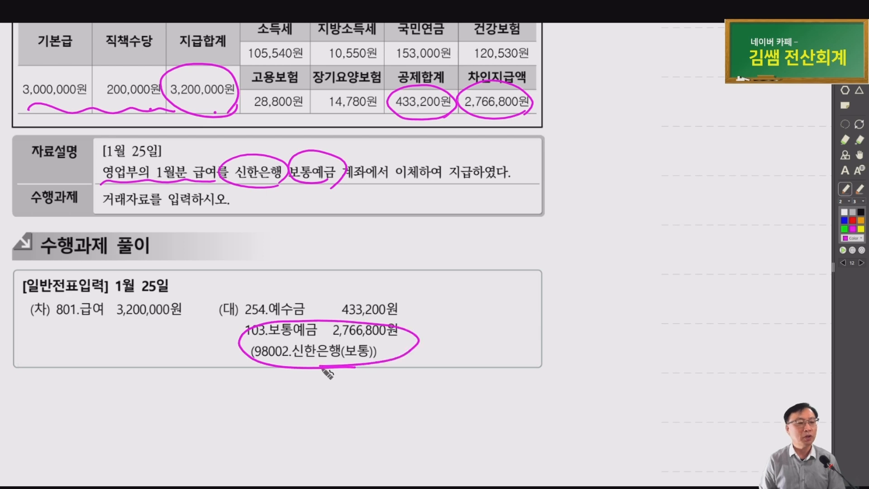
left_click_drag(262, 346, 232, 327)
left_click_drag(231, 344, 255, 339)
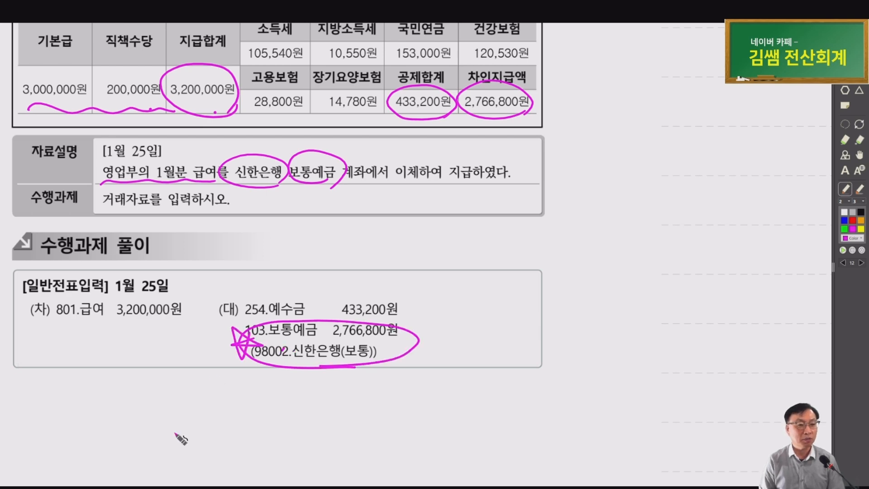
scroll(362, 322, "down", 4)
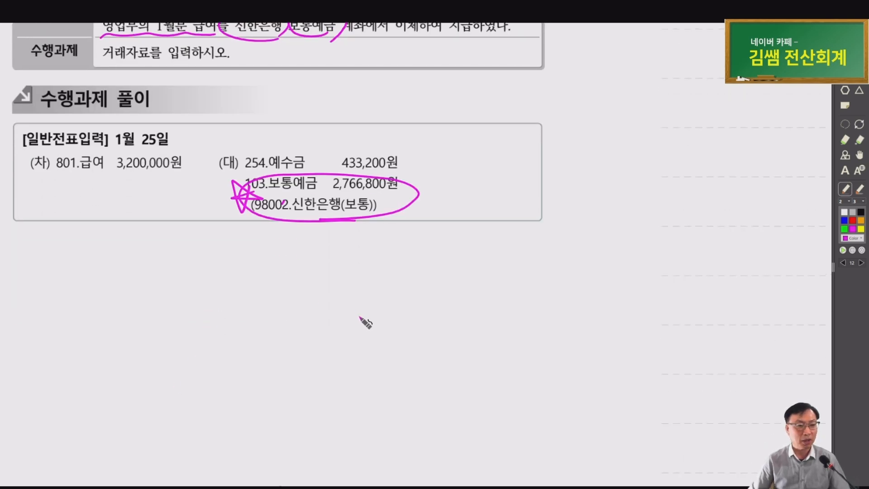
scroll(358, 322, "down", 5)
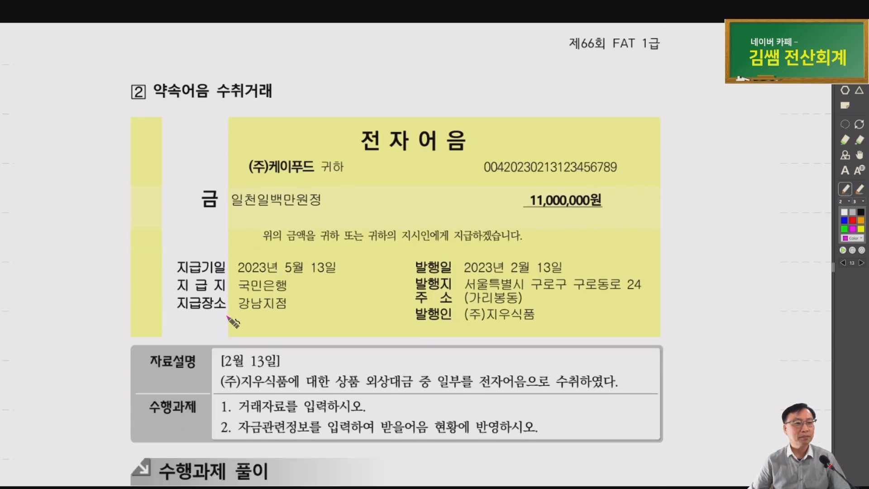
Circle 수취거래 in the heading and handwrite notes on 결제, 양도, 할인 and 등록·발행 beside it
left_click_drag(332, 355, 238, 345)
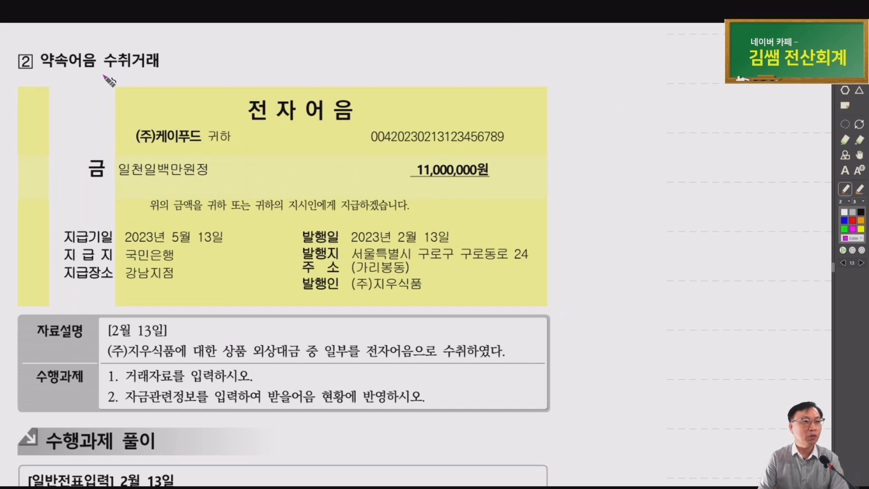
mouse_move(39, 65)
left_mouse_down()
mouse_move(68, 69)
mouse_move(107, 47)
mouse_move(160, 77)
mouse_move(250, 77)
left_mouse_up()
mouse_move(261, 57)
left_mouse_down()
mouse_move(254, 75)
mouse_move(285, 60)
mouse_move(300, 76)
mouse_move(319, 68)
mouse_move(414, 76)
left_mouse_up()
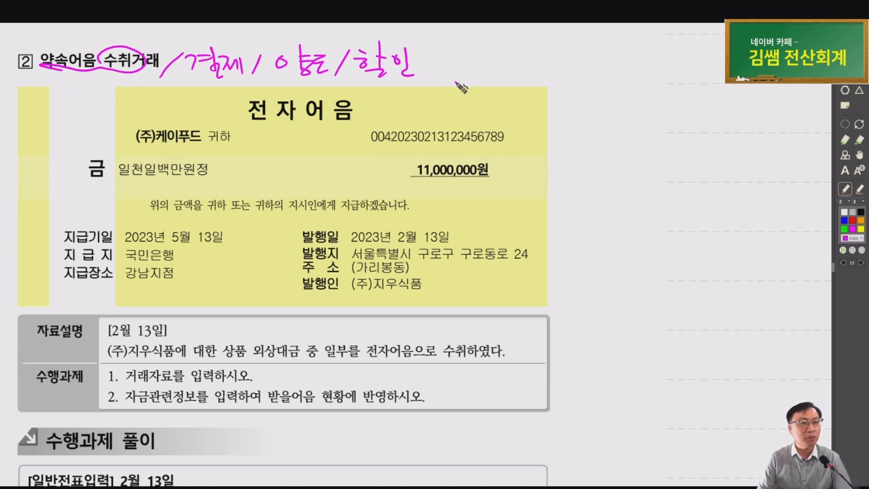
mouse_move(447, 79)
left_mouse_down()
mouse_move(469, 76)
mouse_move(510, 93)
mouse_move(514, 105)
mouse_move(586, 73)
mouse_move(582, 84)
mouse_move(647, 86)
mouse_move(682, 78)
mouse_move(686, 68)
mouse_move(703, 84)
left_mouse_up()
left_click(722, 72)
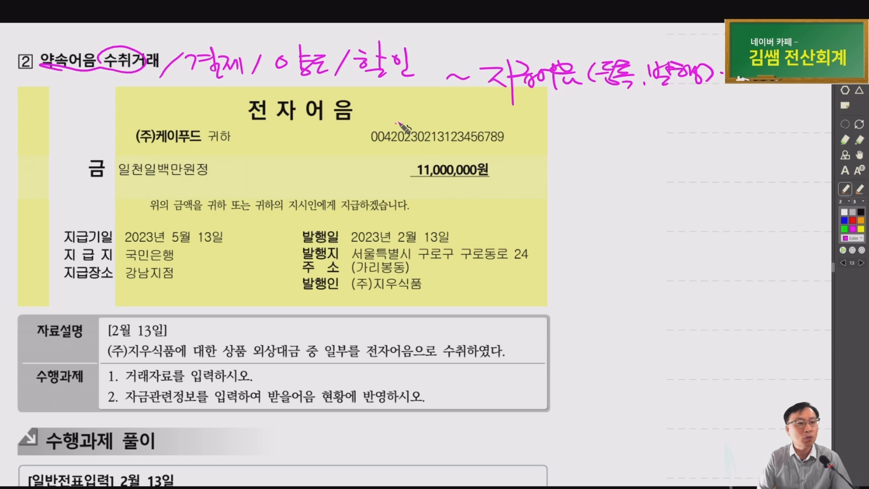
Mark the note number, 11,000,000원 amount, due and issue dates, payment place, and (주)지우식품 description
left_click_drag(397, 123, 380, 158)
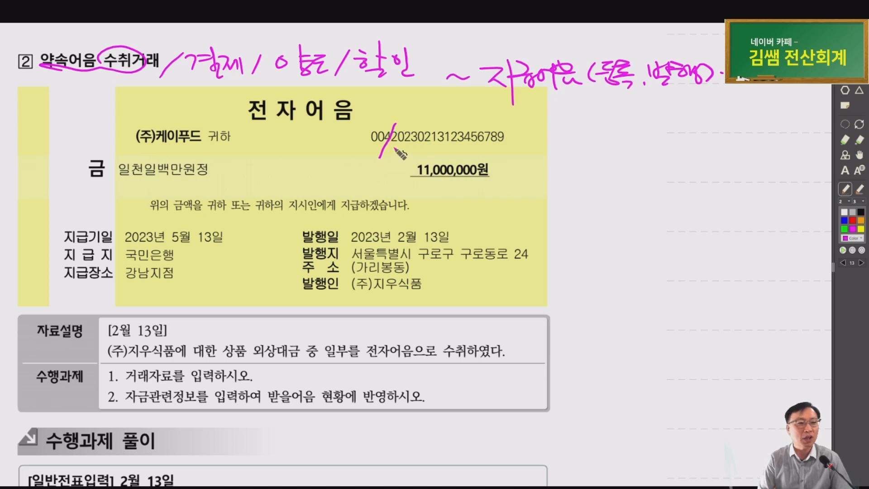
mouse_move(390, 148)
left_mouse_down()
mouse_move(440, 147)
mouse_move(449, 122)
mouse_move(503, 146)
left_mouse_up()
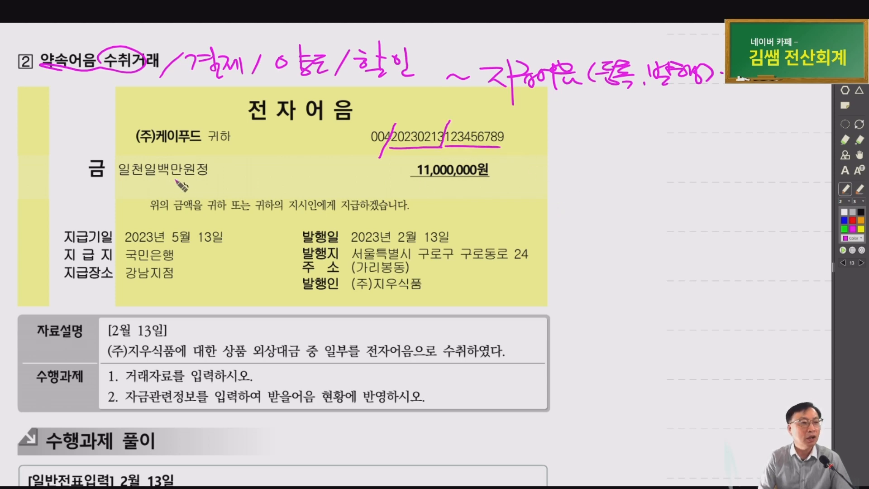
mouse_move(208, 184)
left_mouse_down()
mouse_move(107, 158)
mouse_move(244, 179)
left_mouse_up()
left_click_drag(466, 184, 491, 174)
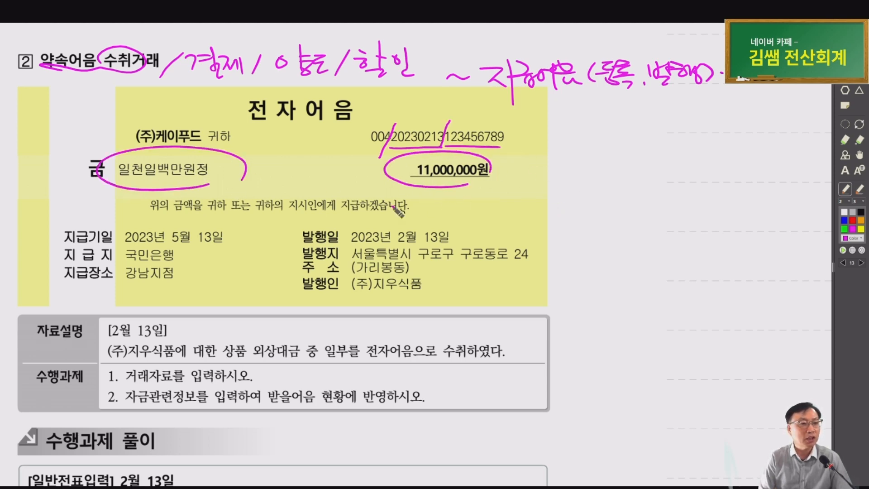
left_click_drag(216, 227, 224, 241)
left_click_drag(425, 248, 428, 248)
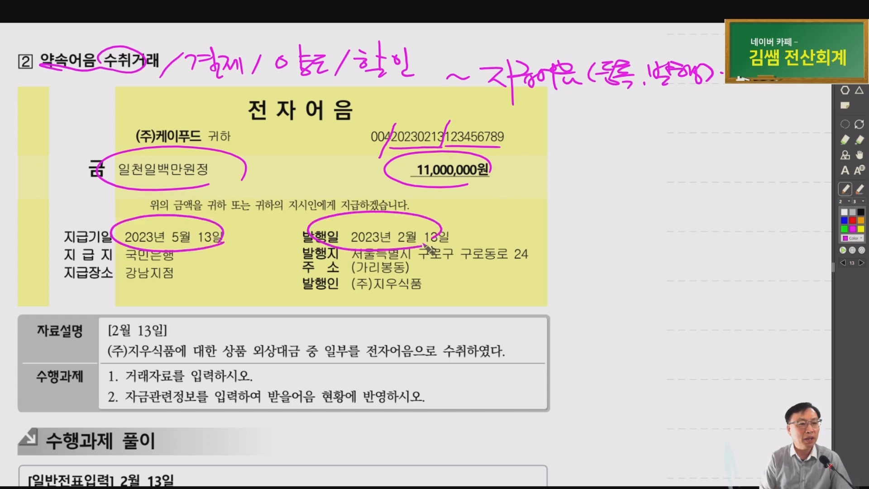
mouse_move(75, 239)
left_mouse_down()
mouse_move(43, 267)
mouse_move(79, 282)
left_mouse_up()
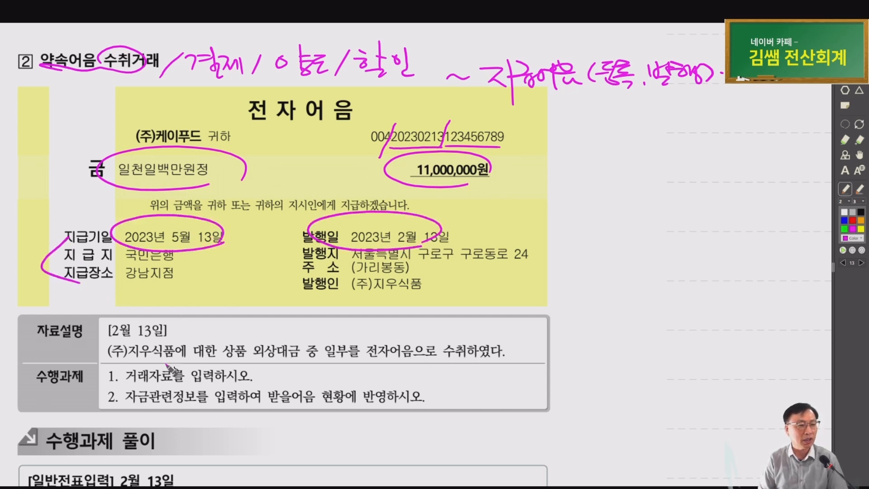
mouse_move(172, 349)
left_mouse_down()
mouse_move(120, 362)
mouse_move(315, 358)
left_mouse_up()
mouse_move(378, 358)
left_mouse_down()
mouse_move(415, 359)
mouse_move(472, 332)
mouse_move(380, 358)
left_mouse_up()
mouse_move(443, 340)
left_mouse_down()
mouse_move(482, 323)
mouse_move(517, 331)
mouse_move(535, 315)
left_mouse_up()
Write code 110 beside 전자어음, mark the task keywords, and write 108 above 외상대금
left_click(561, 321)
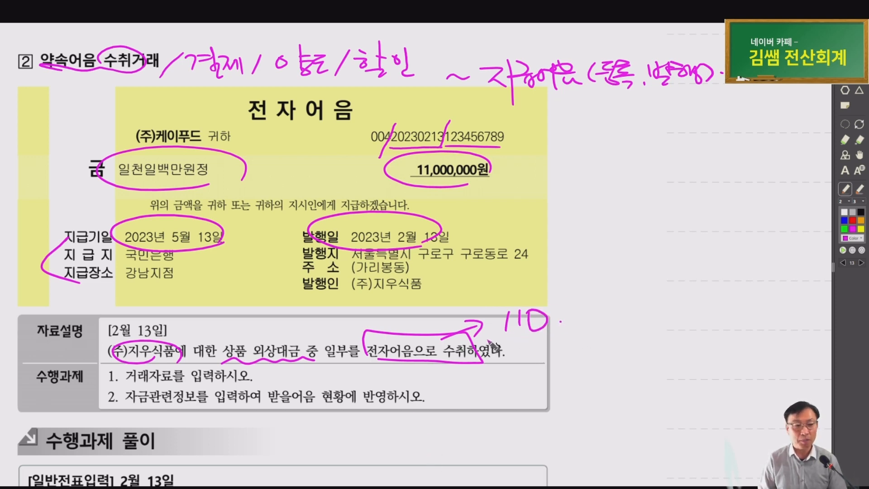
left_click_drag(496, 336, 631, 338)
mouse_move(493, 302)
left_mouse_down()
mouse_move(495, 309)
mouse_move(617, 313)
mouse_move(621, 339)
left_mouse_up()
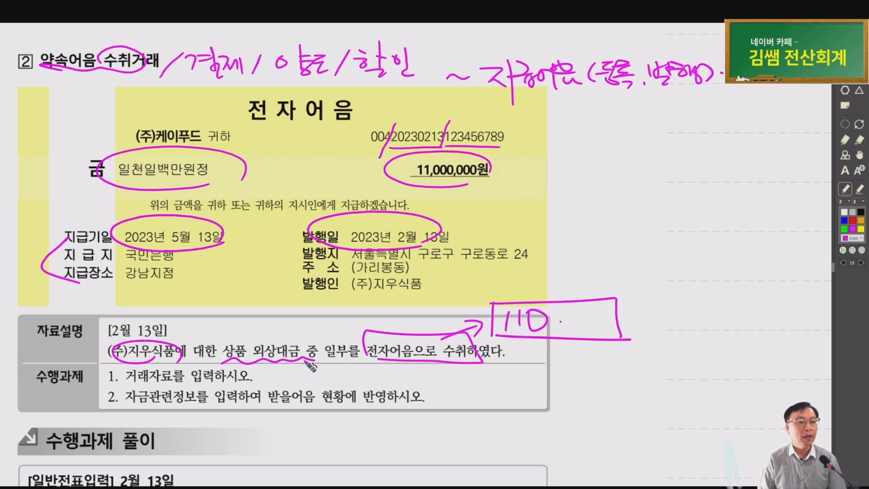
left_click_drag(174, 384, 222, 380)
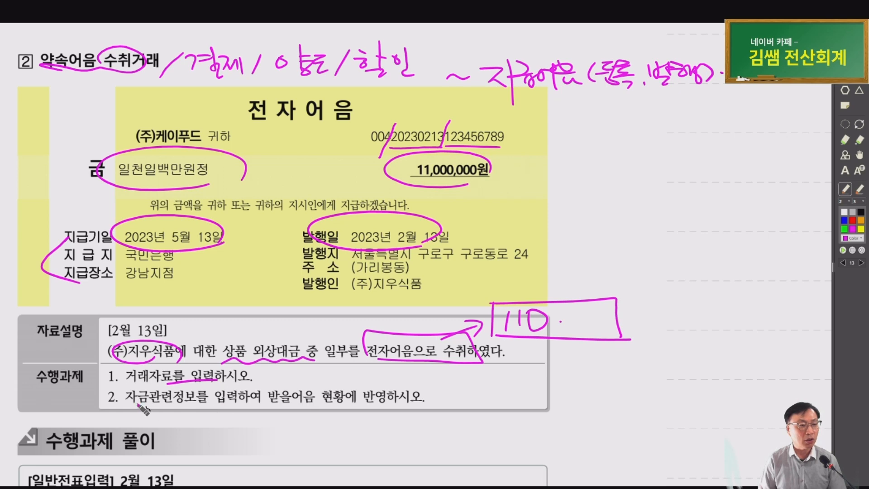
left_click_drag(137, 404, 152, 406)
mouse_move(322, 402)
left_mouse_down()
mouse_move(284, 406)
mouse_move(329, 415)
mouse_move(322, 390)
left_mouse_up()
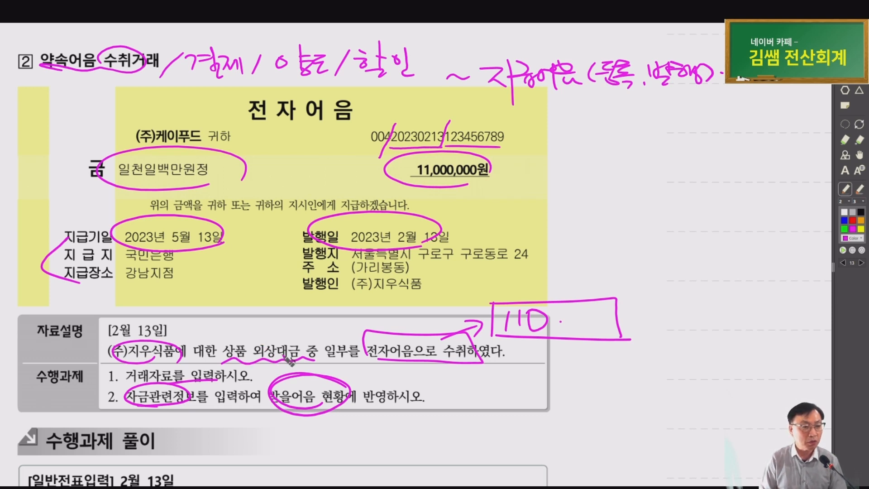
mouse_move(290, 360)
left_mouse_down()
mouse_move(272, 328)
mouse_move(302, 356)
left_mouse_up()
mouse_move(283, 311)
left_mouse_down()
mouse_move(277, 327)
mouse_move(317, 308)
left_mouse_up()
left_click(324, 325)
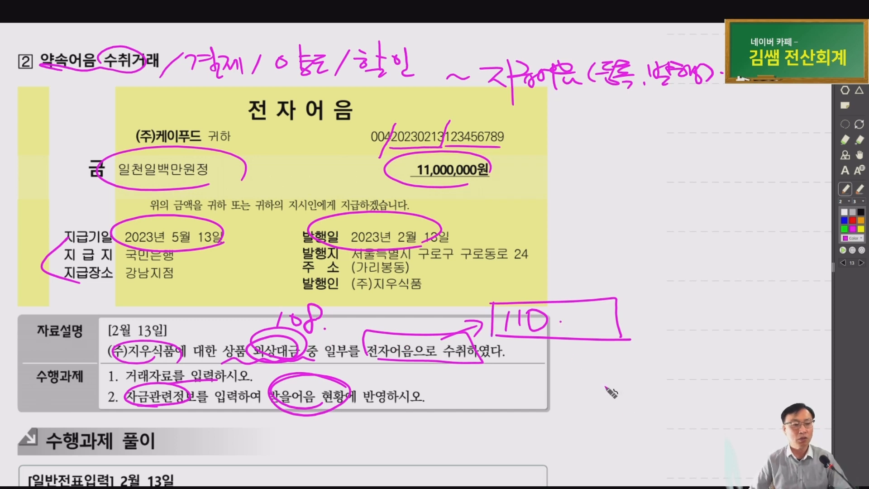
Start a 02-13 voucher crediting 108 외상매출금 for 11,000,000 with partner 05007 (주)지우식품
mouse_move(672, 487)
left_click(672, 459)
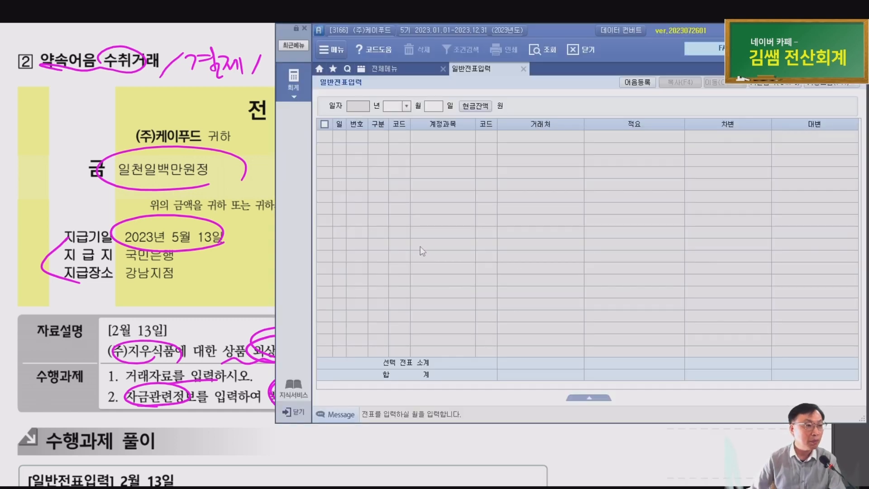
type("02")
key("Return")
type("13")
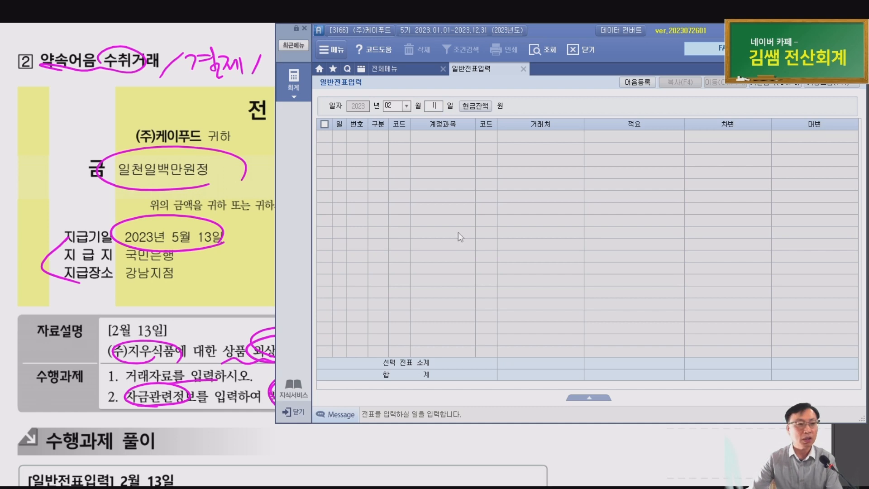
key("Return")
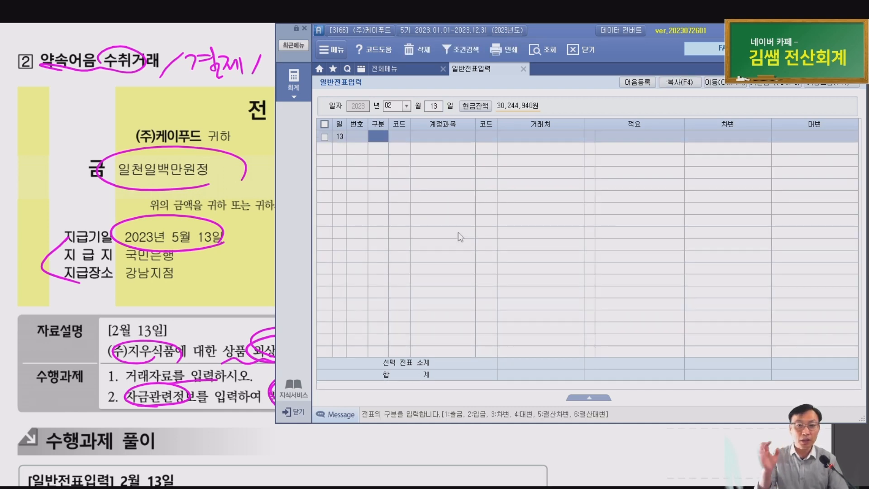
type("4")
key("Return")
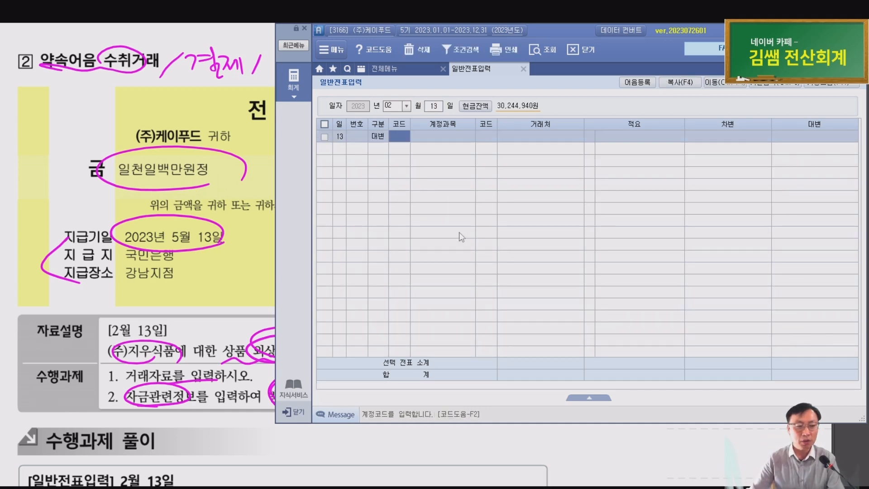
type("108")
key("Return")
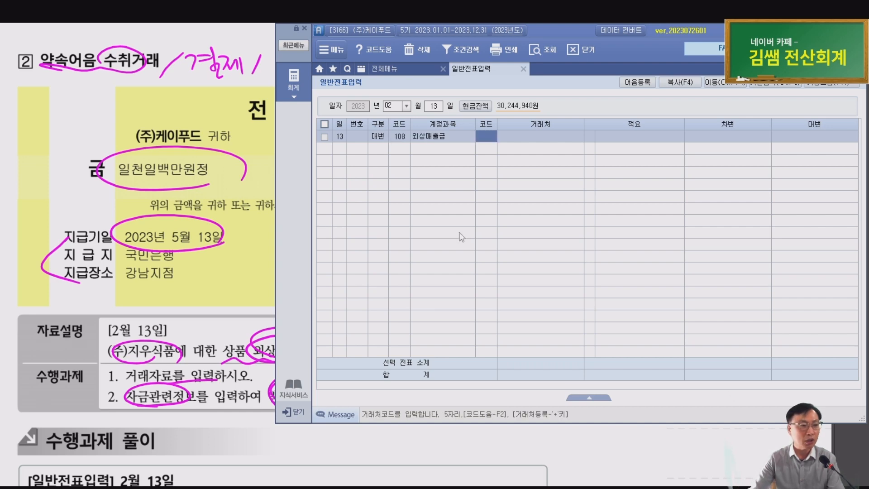
type("05007")
key("Return")
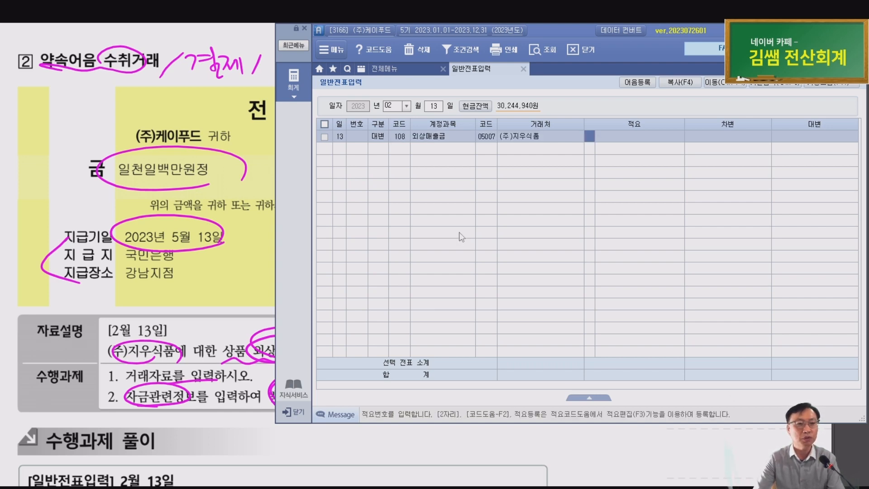
key("Return")
type("11000000")
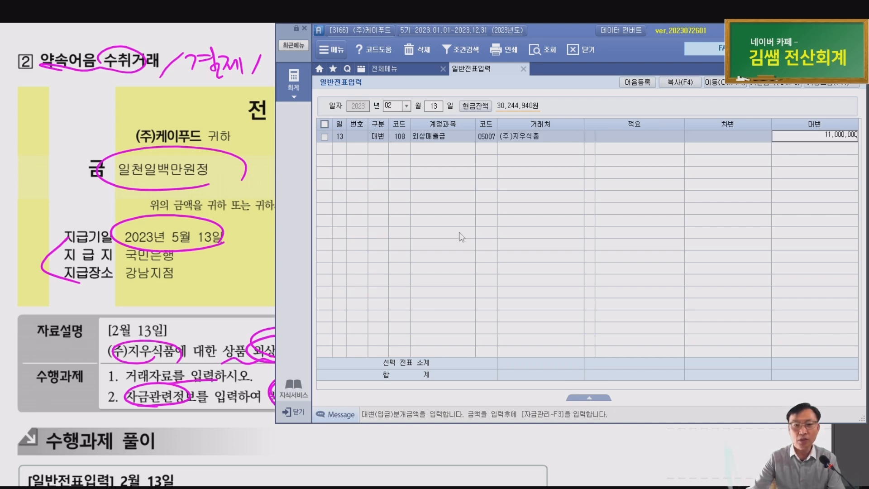
key("Return")
Add the matching debit line to 110 받을어음 with partner 05007 (주)지우식품
type("3")
key("Return")
type("111")
key("Return")
type("0")
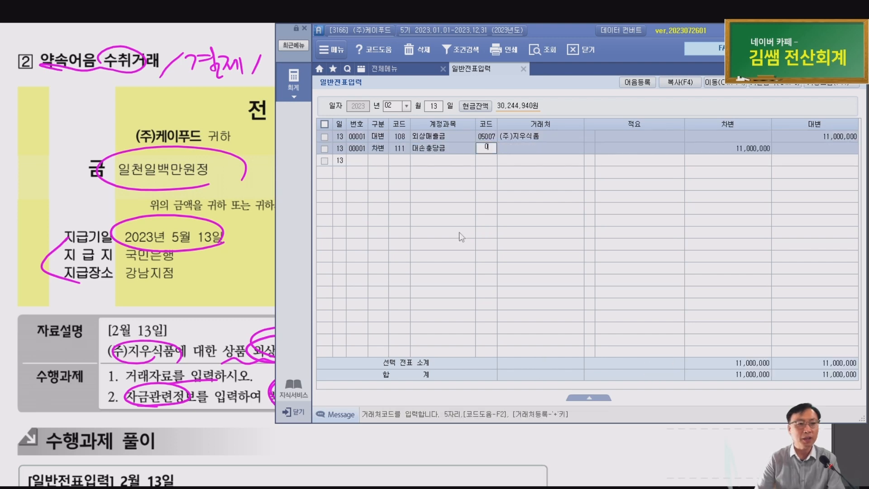
key("Escape")
key("Left")
type("110")
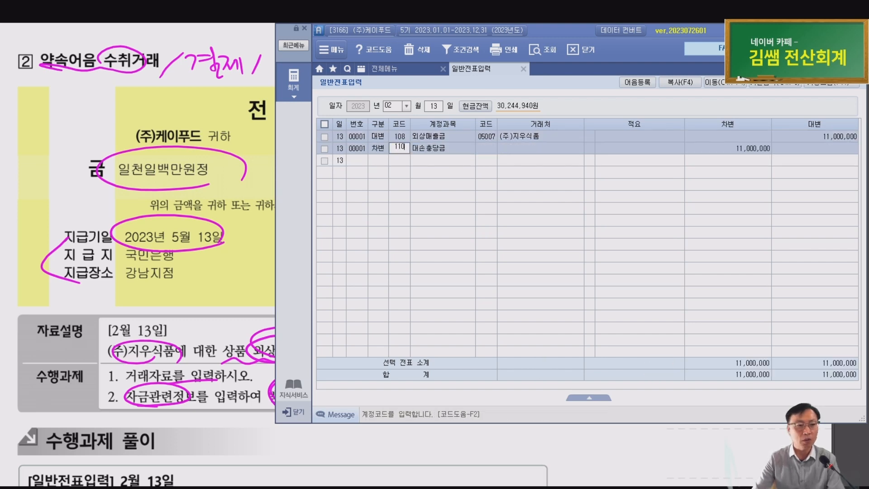
key("Return")
key("Left")
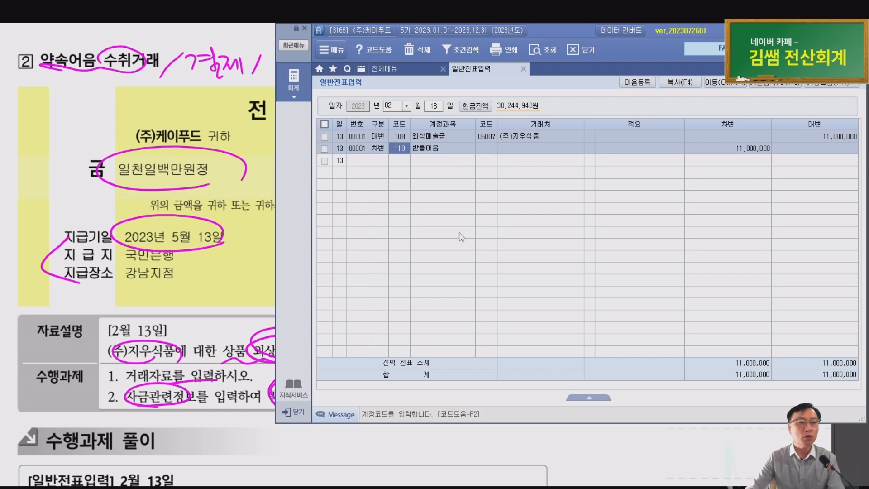
type("받을")
key("Return")
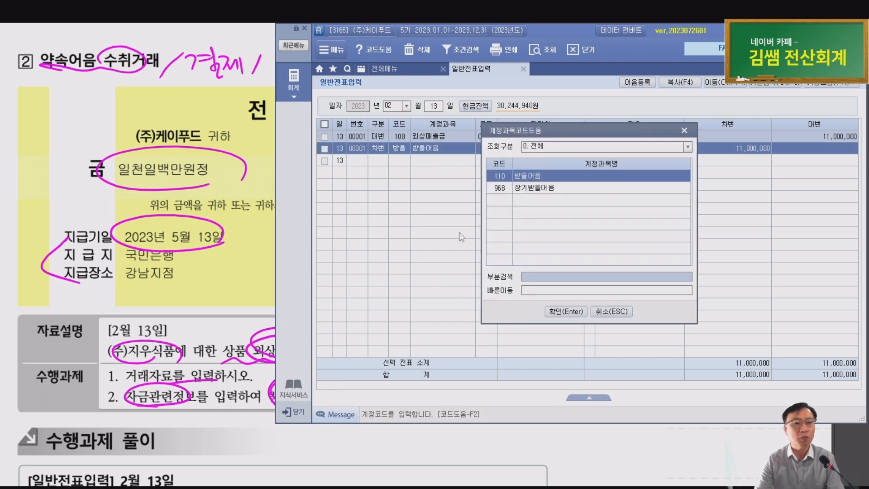
key("Return")
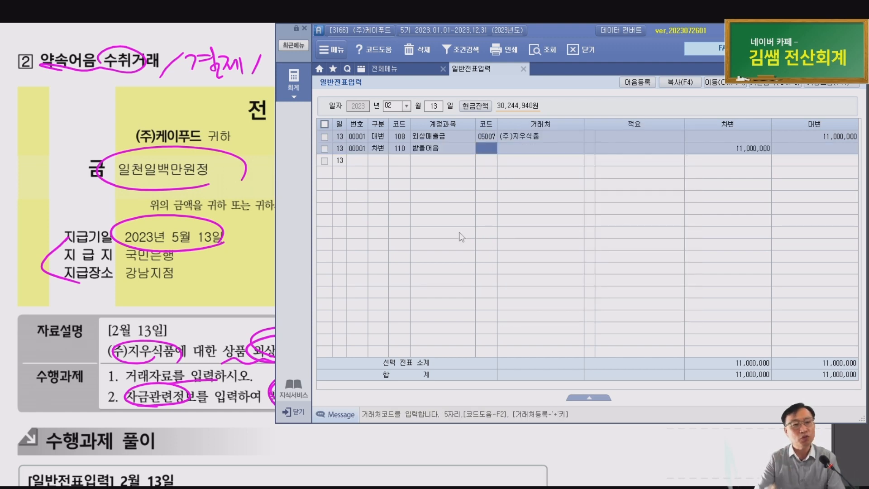
type("05007")
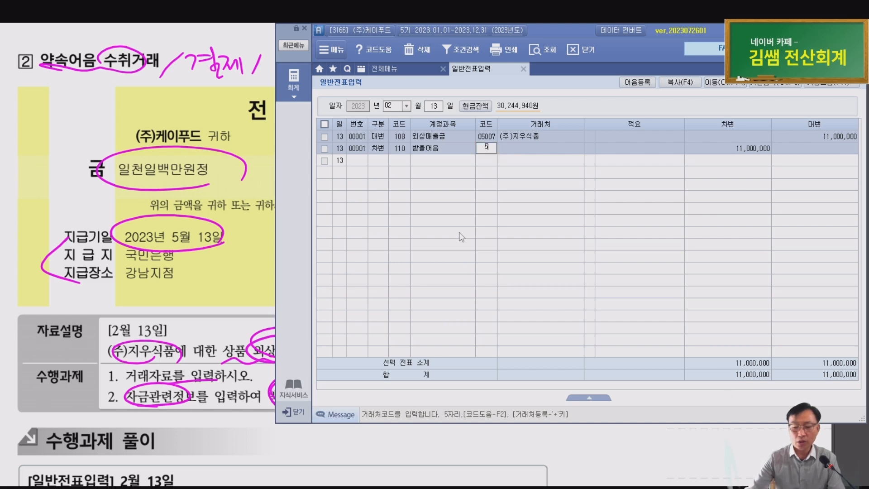
key("Return")
key("Return")
key("Return")
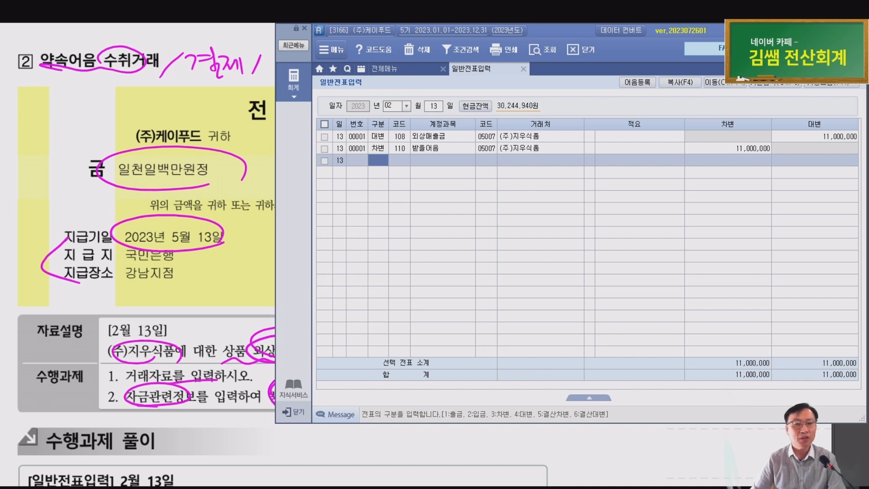
left_click(385, 148)
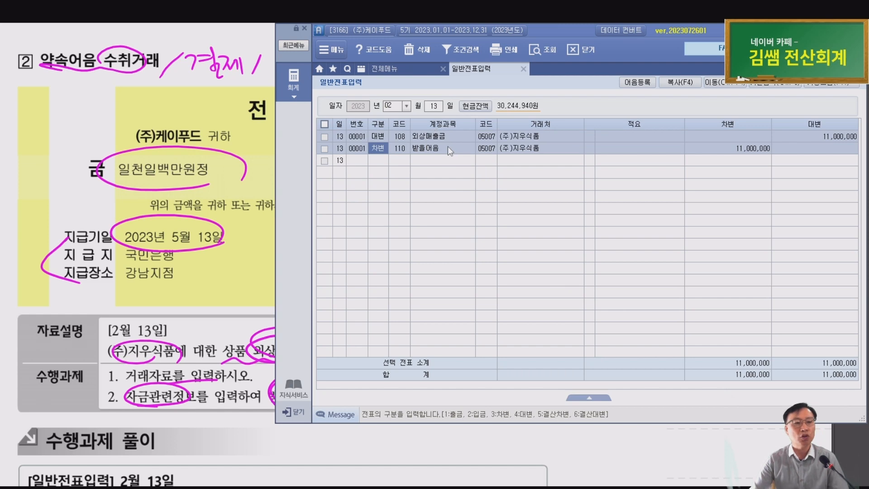
key("Return")
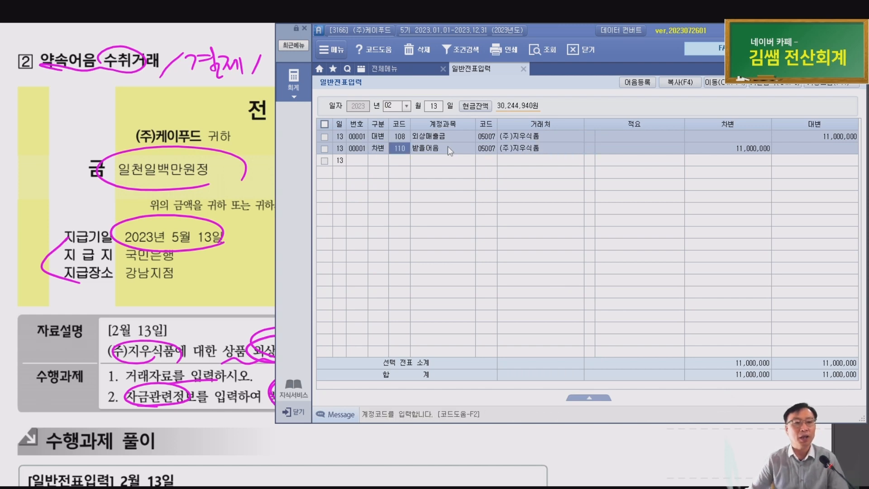
Open the 자금관리 notes-receivable details for the 110 받을어음 line
left_click(843, 84)
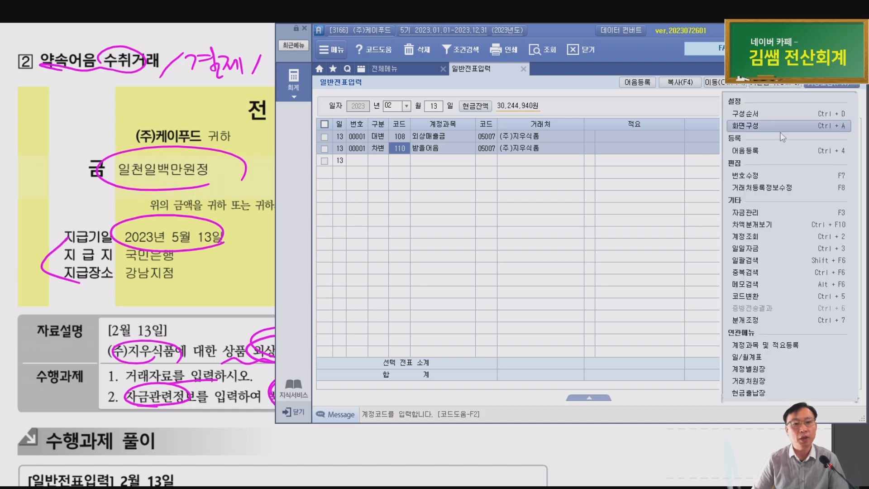
left_click(749, 214)
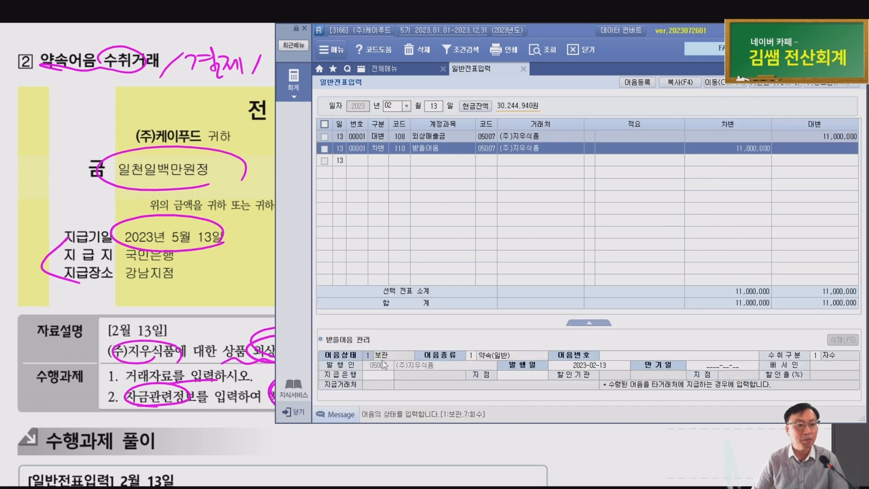
left_click(392, 355)
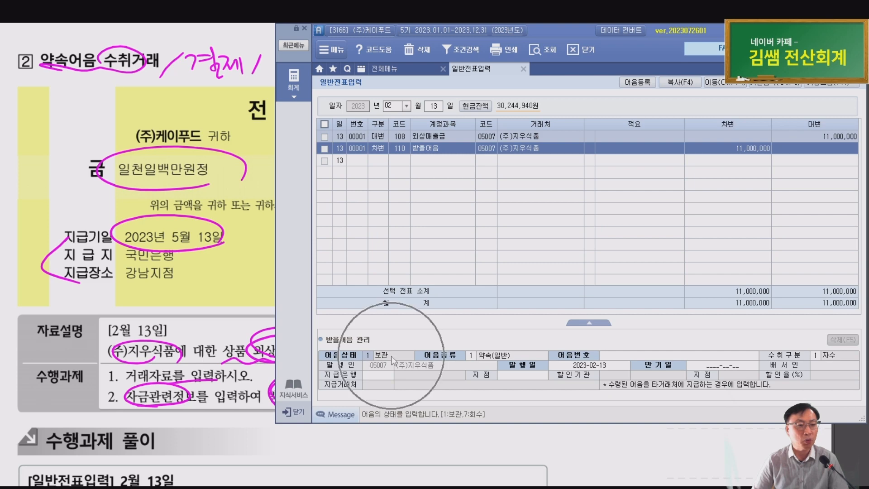
left_click(473, 355)
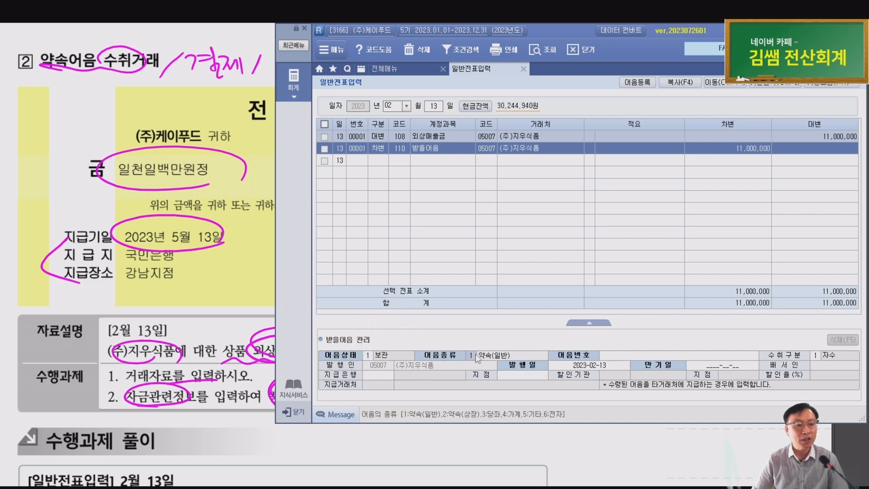
left_click(250, 112)
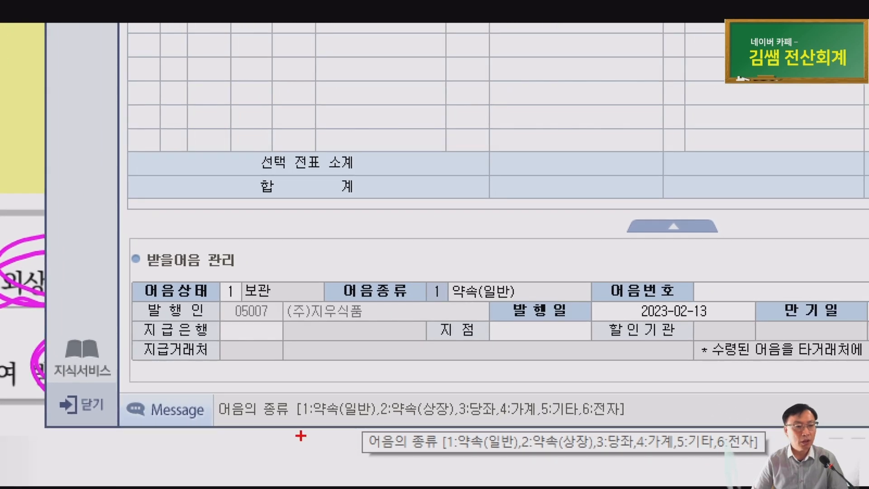
left_click_drag(305, 421, 665, 421)
key("Escape")
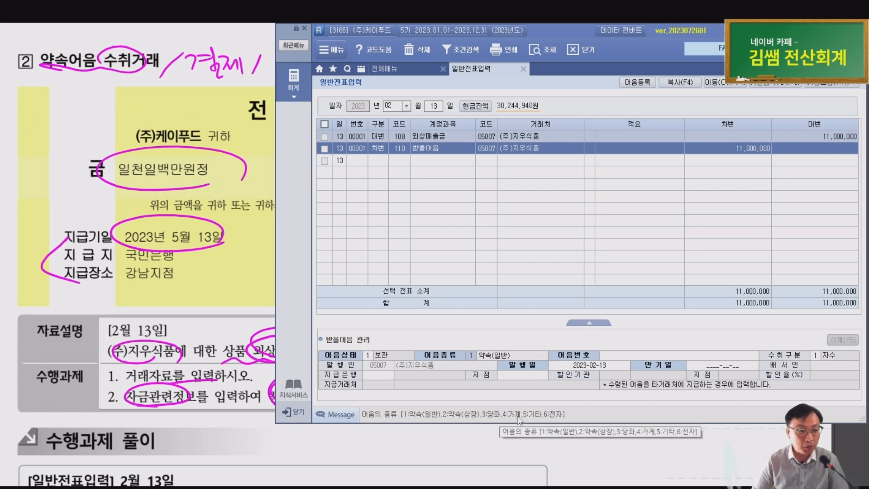
Set the note type to 6 전자 and move to the note number field
left_click(469, 358)
type("6")
key("Return")
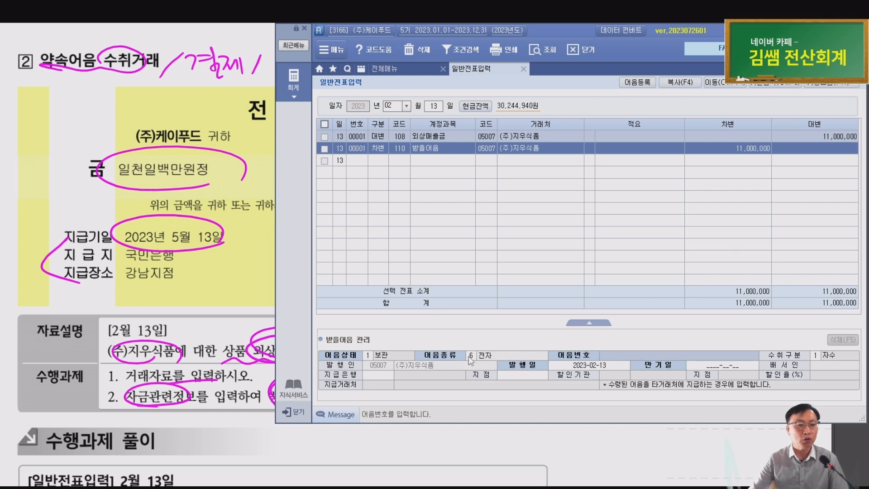
left_click(471, 361)
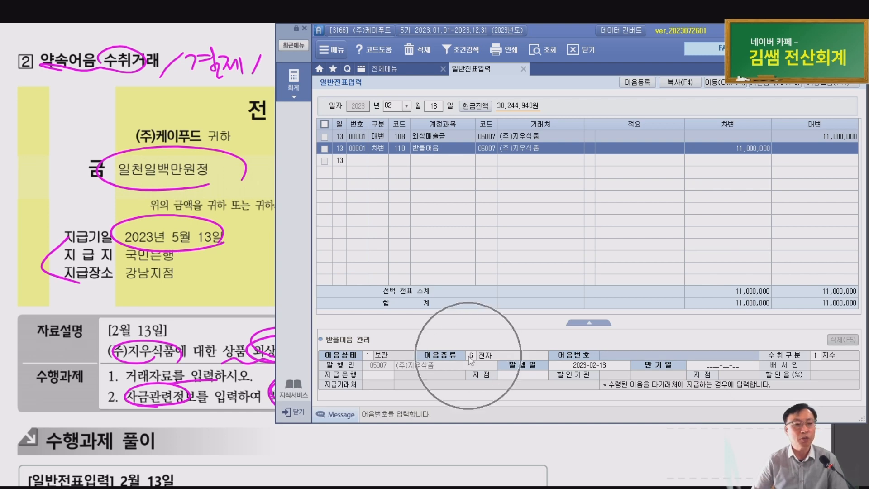
left_click(640, 355)
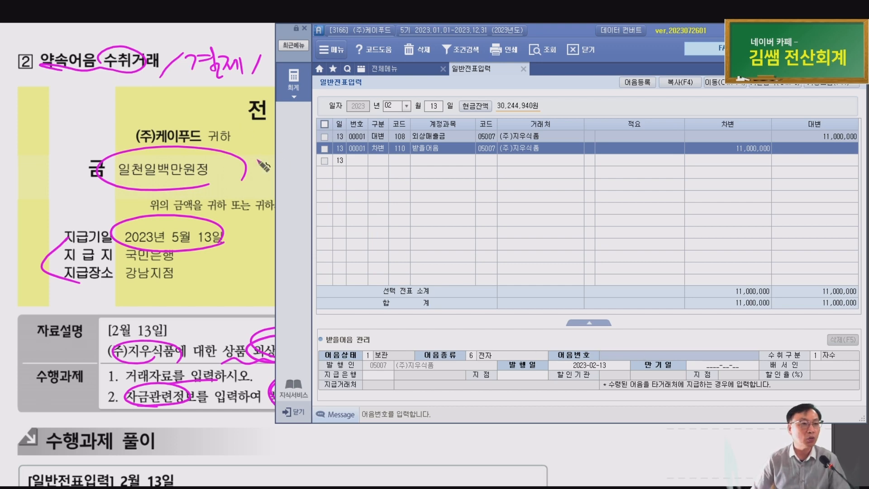
left_click(223, 173)
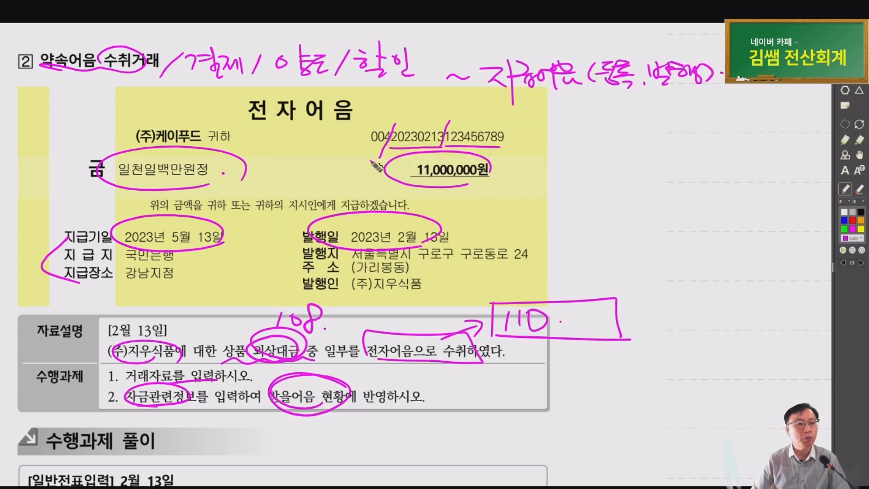
Enter the electronic note's number, keeping receipt type 1 자수 and issue date 2023-02-13
key("alt+Tab")
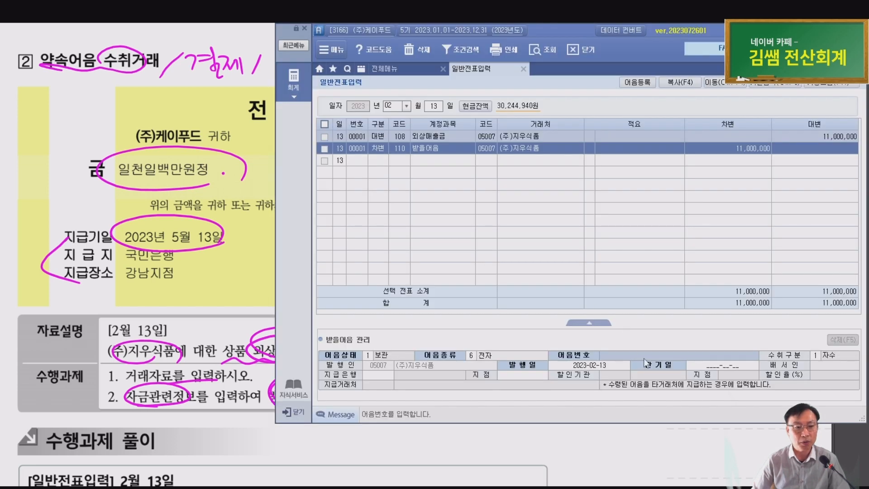
type("004202302131")
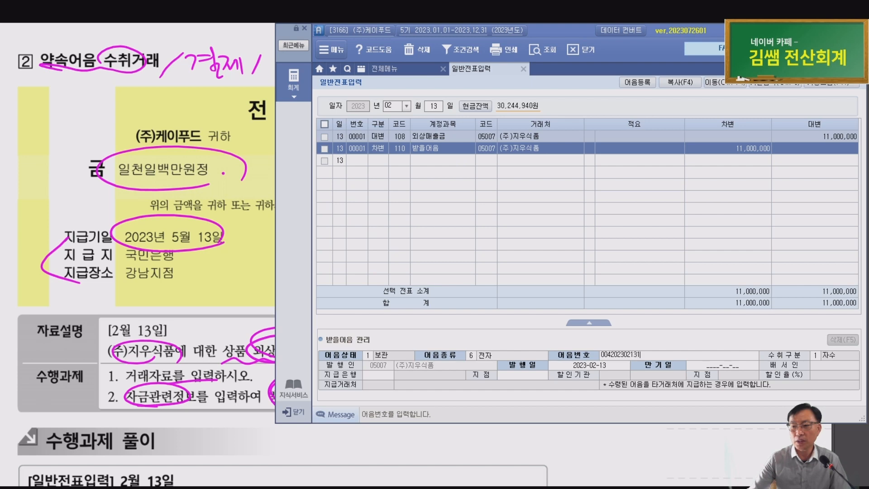
type("2345678")
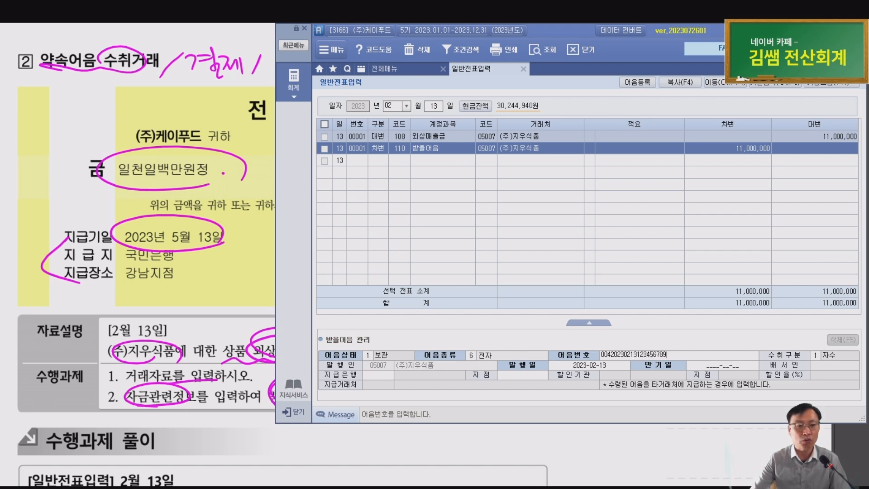
type("9")
key("Return")
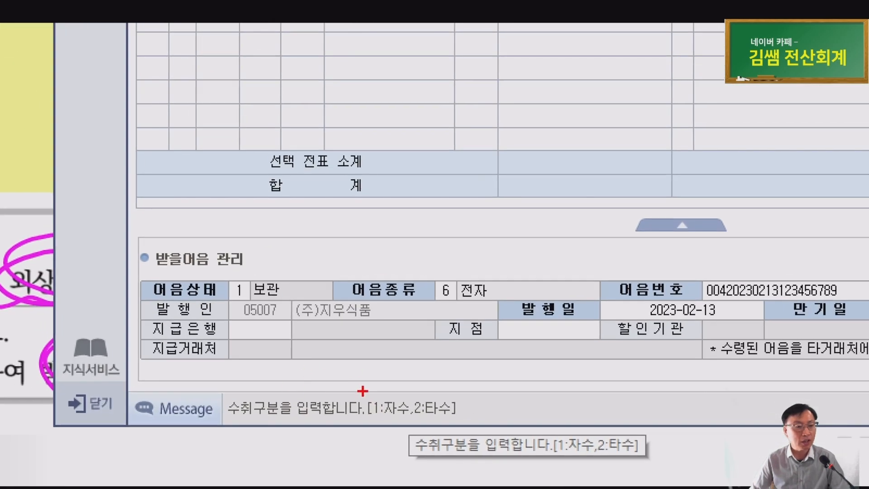
mouse_move(499, 430)
left_mouse_down()
mouse_move(344, 373)
mouse_move(488, 472)
left_mouse_up()
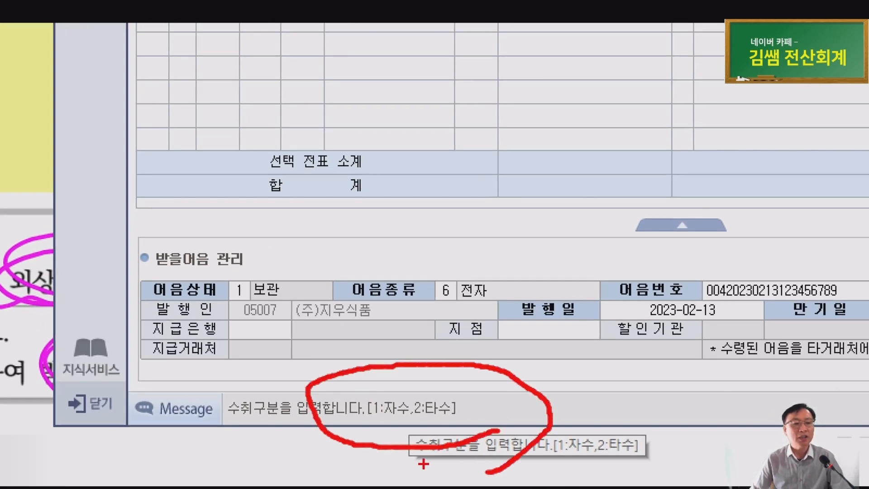
key("Escape")
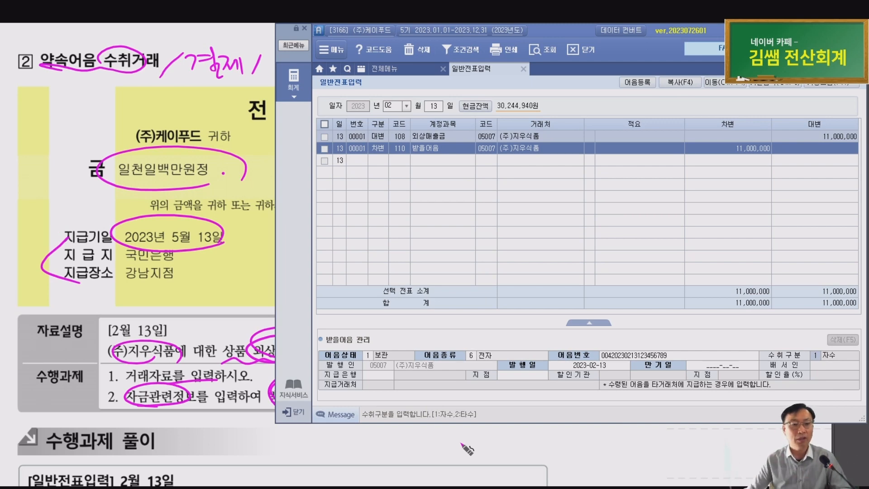
left_click(595, 367)
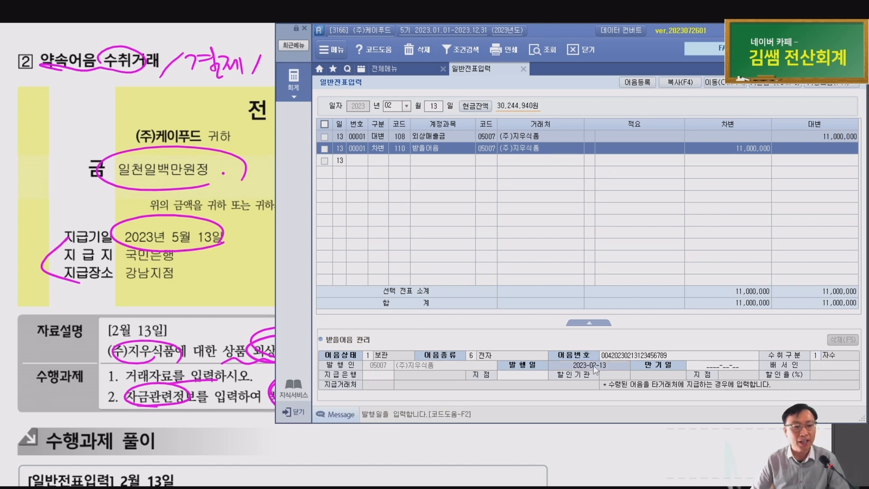
left_click(235, 247)
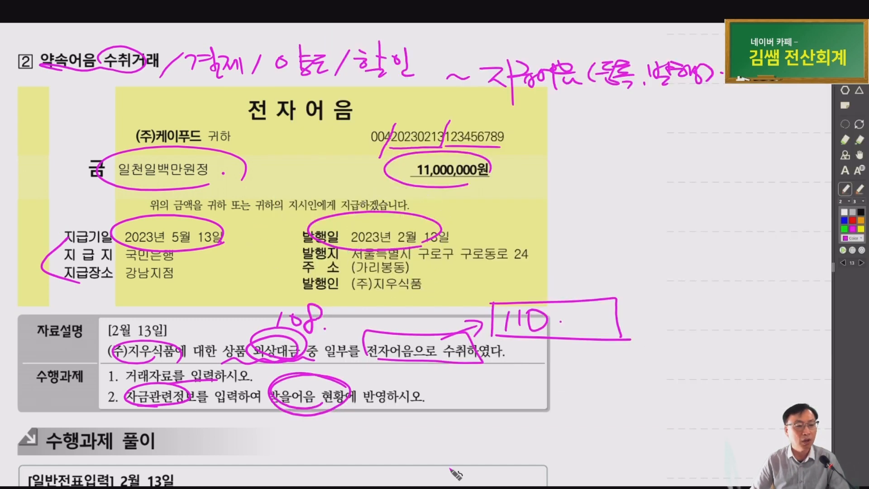
left_click(453, 488)
left_click(707, 364)
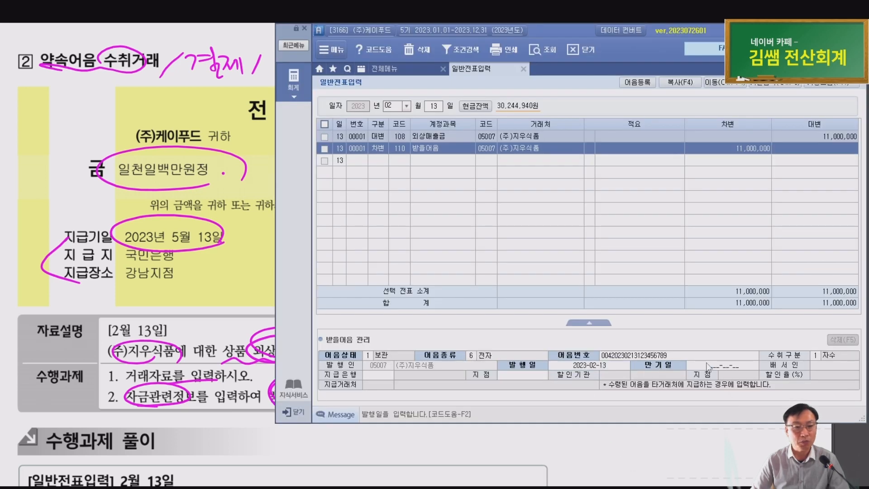
left_click(708, 365)
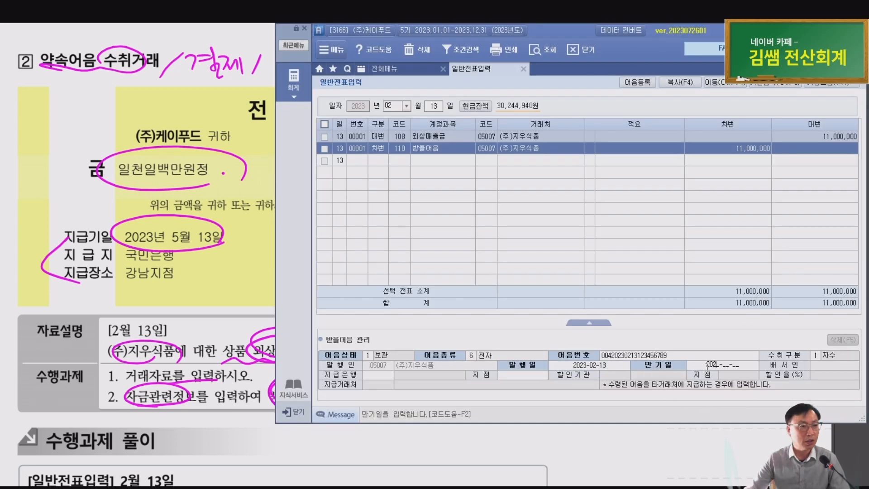
Enter maturity 05-13, choose paying bank 100 국민은행 from the lookup, and branch 강남지점
type("05-13")
key("Return")
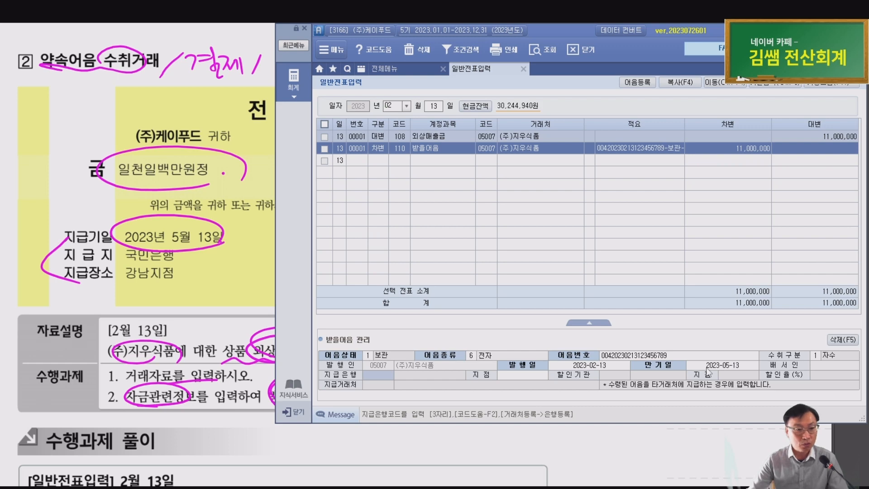
key("F2")
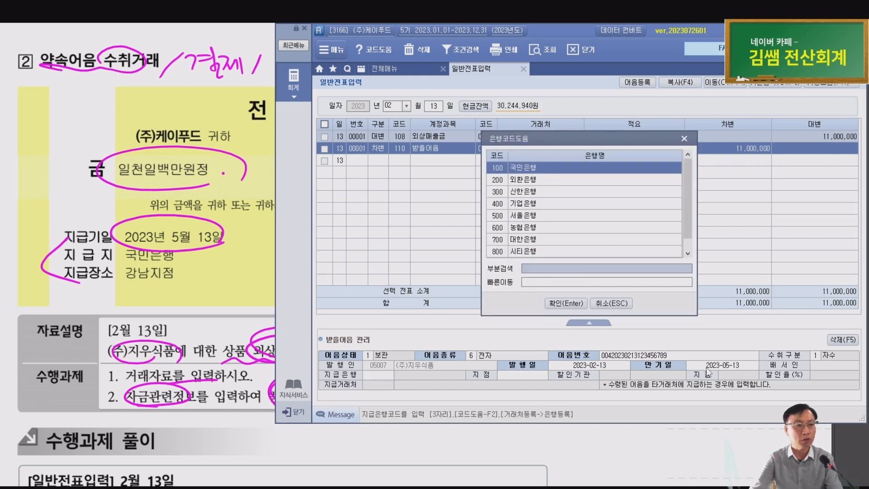
type("구")
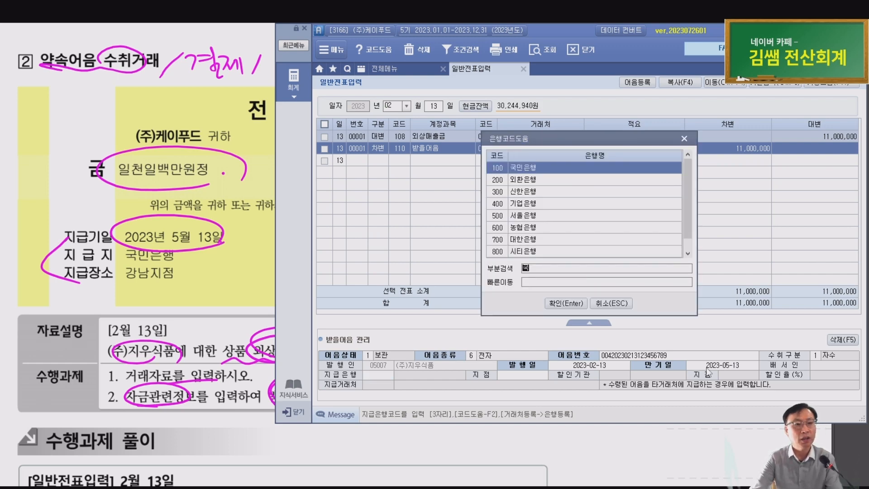
key("Return")
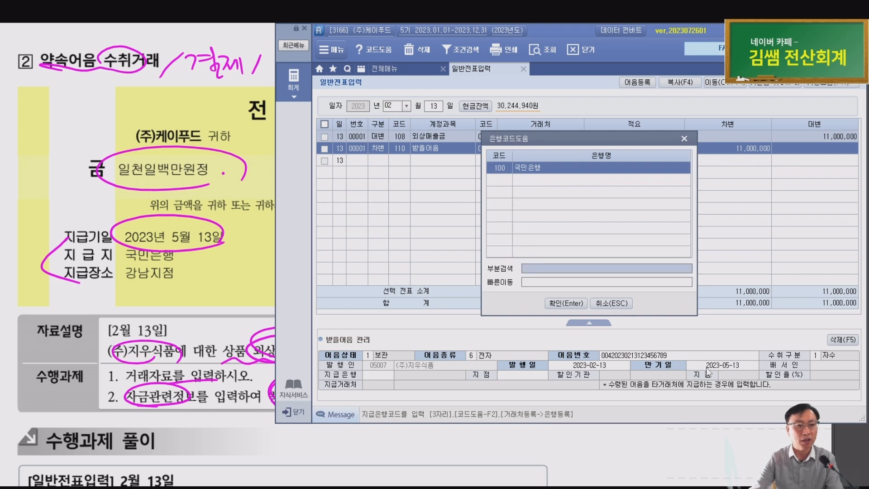
key("Return")
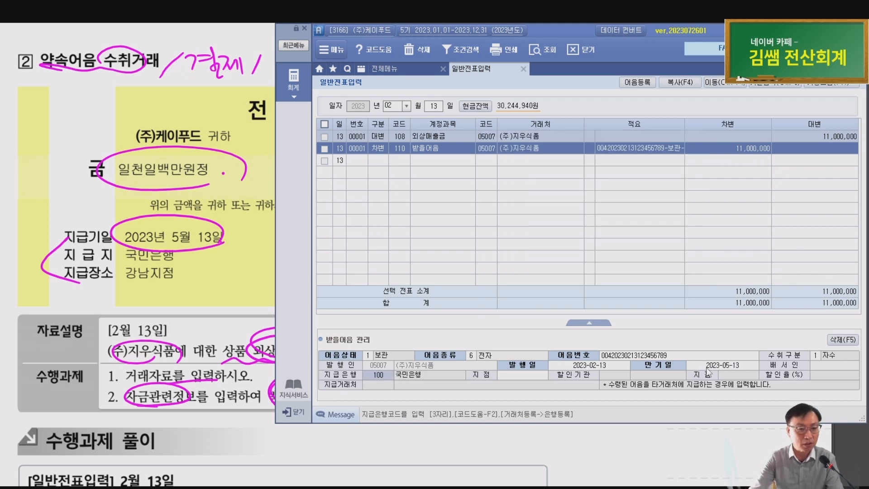
key("Return")
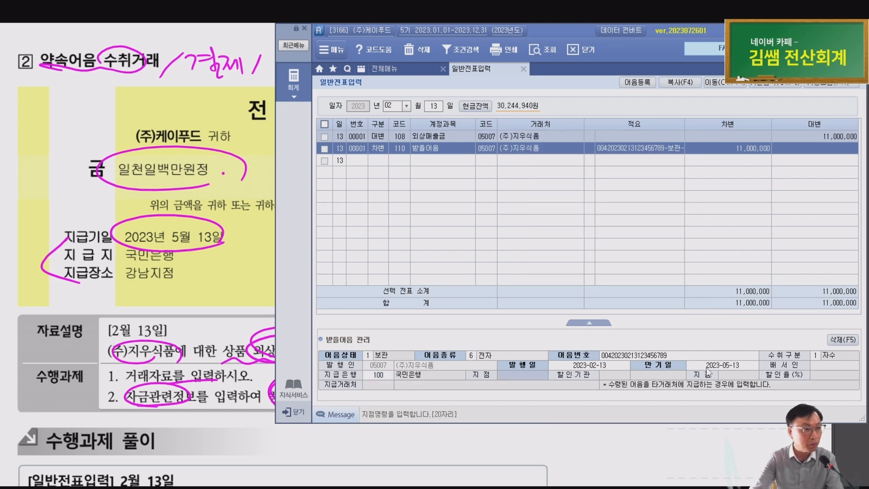
type("강ㄴ")
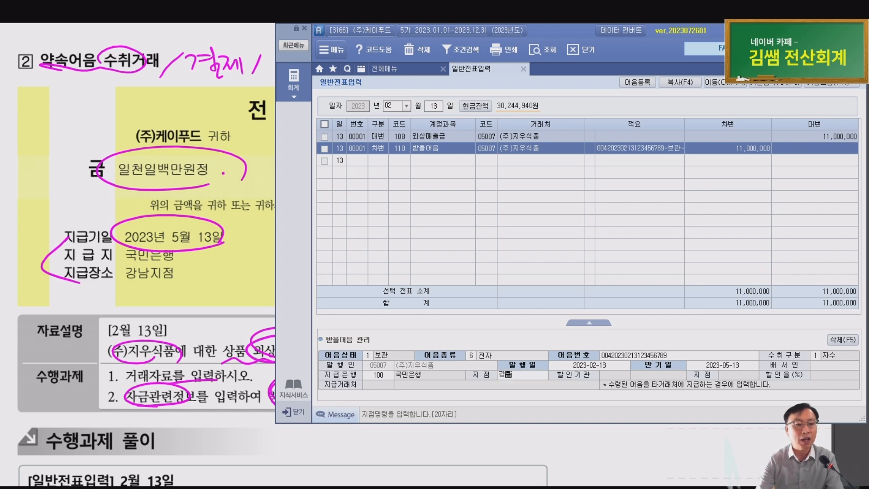
type("지점")
key("Return")
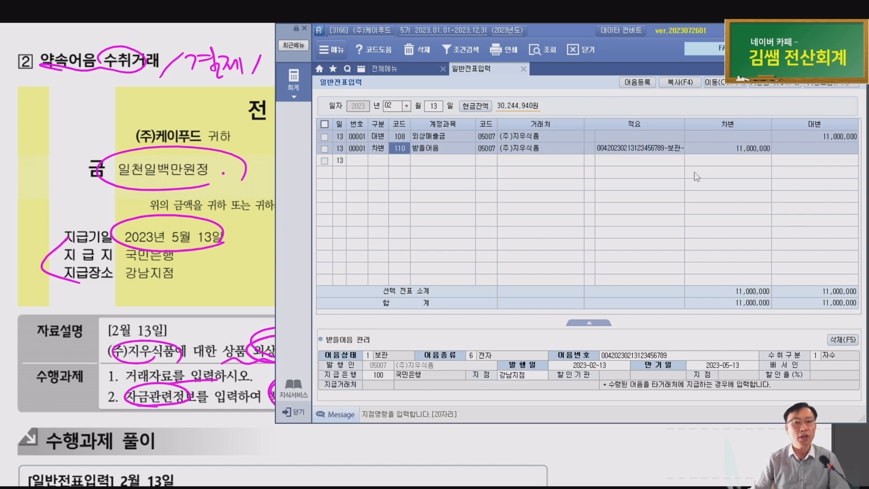
Open the 받을어음현황 notes receivable status report from the accounting menu
left_click(641, 150)
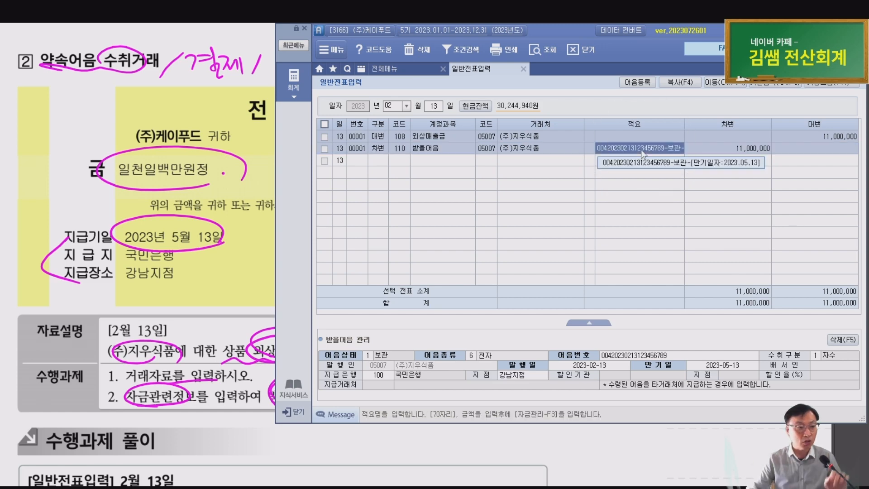
scroll(192, 430, "up", 1)
scroll(204, 444, "up", 1)
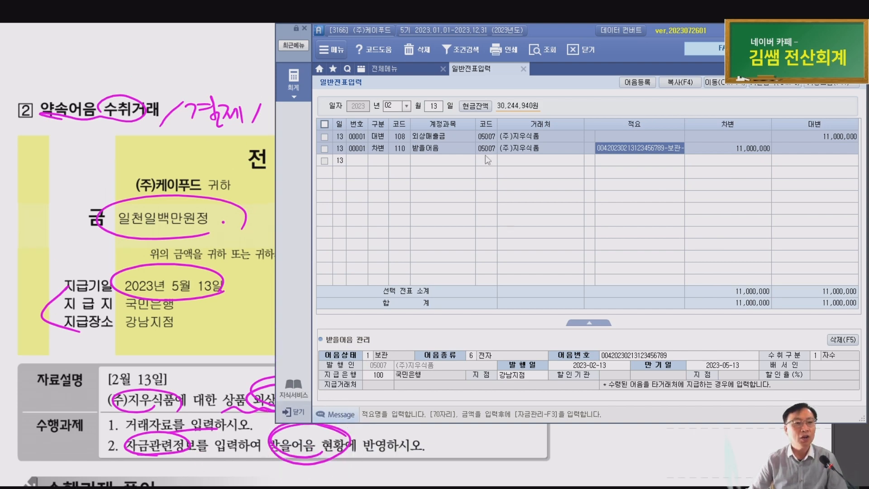
key("ctrl")
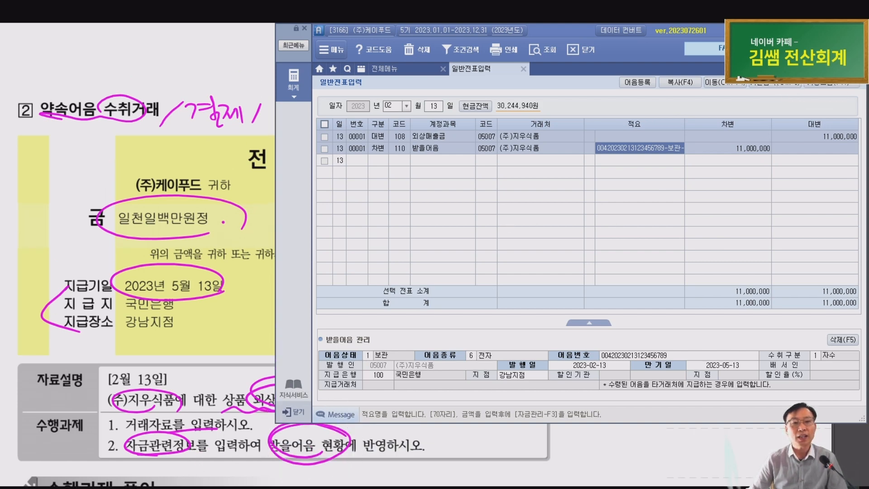
key("Escape")
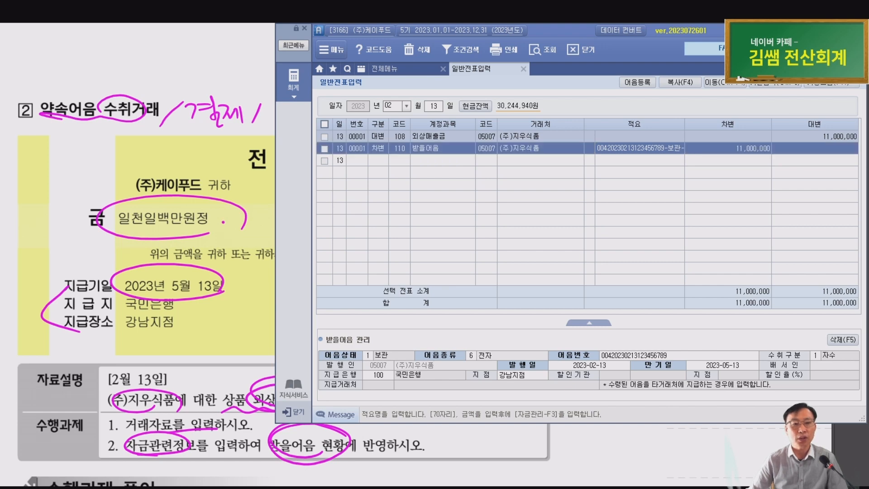
type("받")
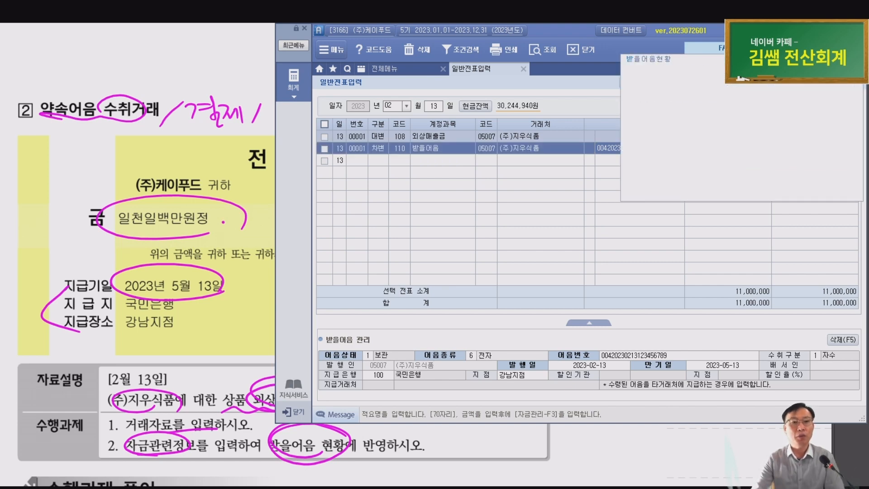
key("Down")
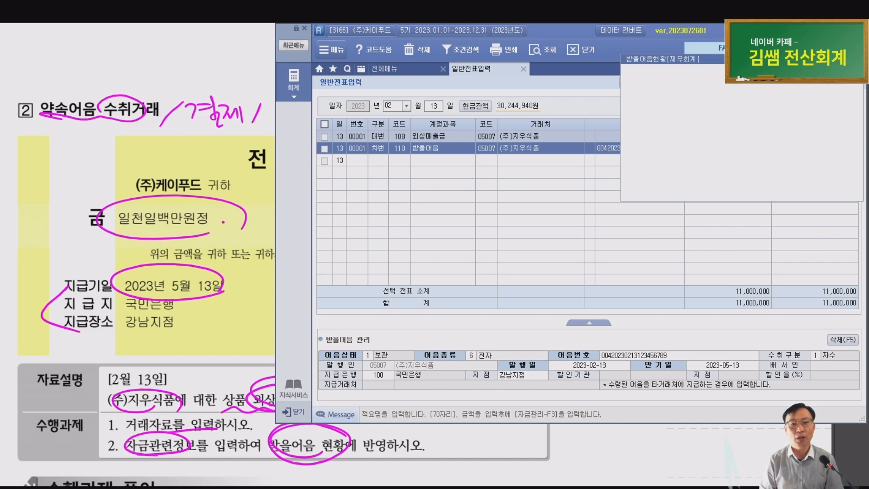
left_click(402, 66)
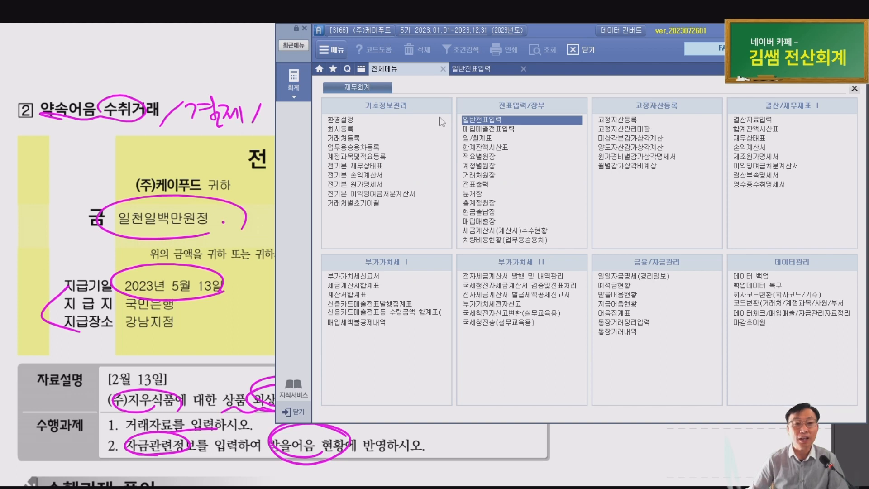
left_click(621, 294)
left_click(622, 295)
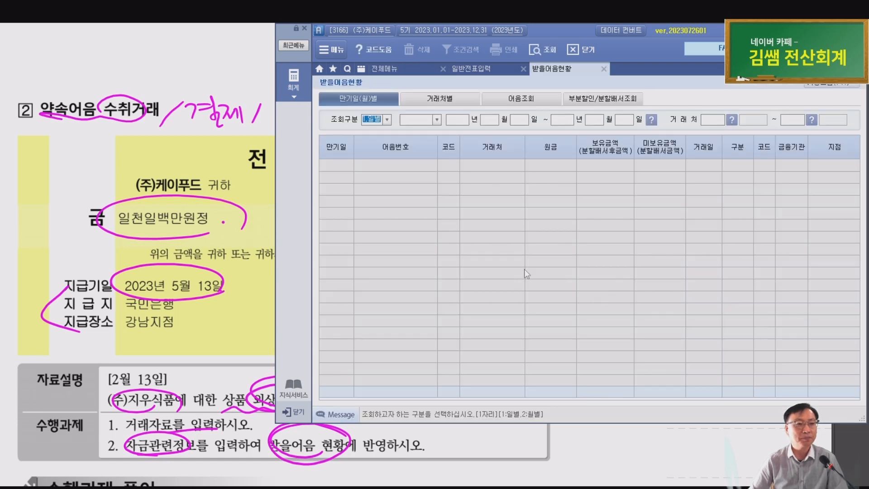
Filter the report by maturity date starting from 2023-05-13
left_click(437, 120)
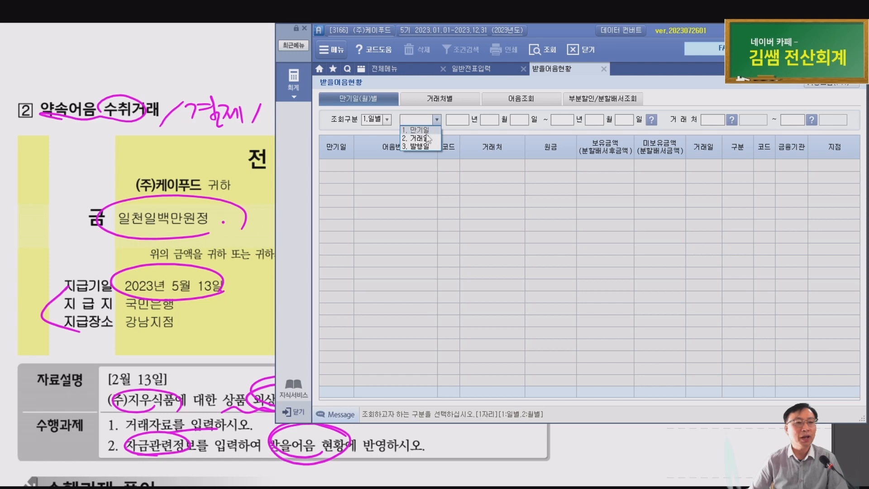
key("ctrl")
key("ctrl")
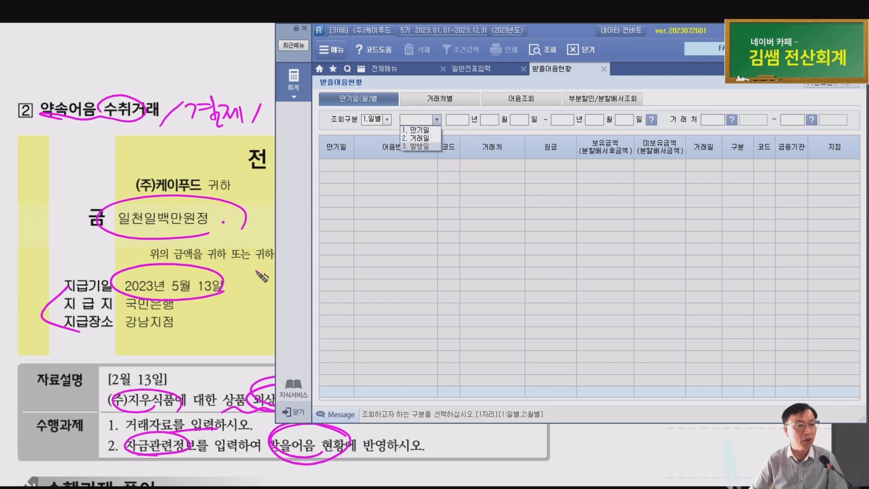
key("ctrl")
scroll(190, 283, "up", 1)
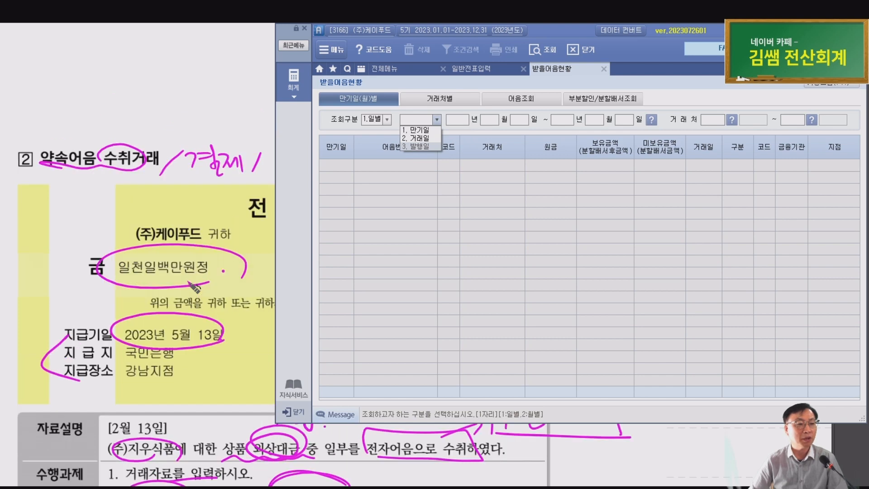
scroll(195, 288, "down", 2)
scroll(199, 296, "up", 2)
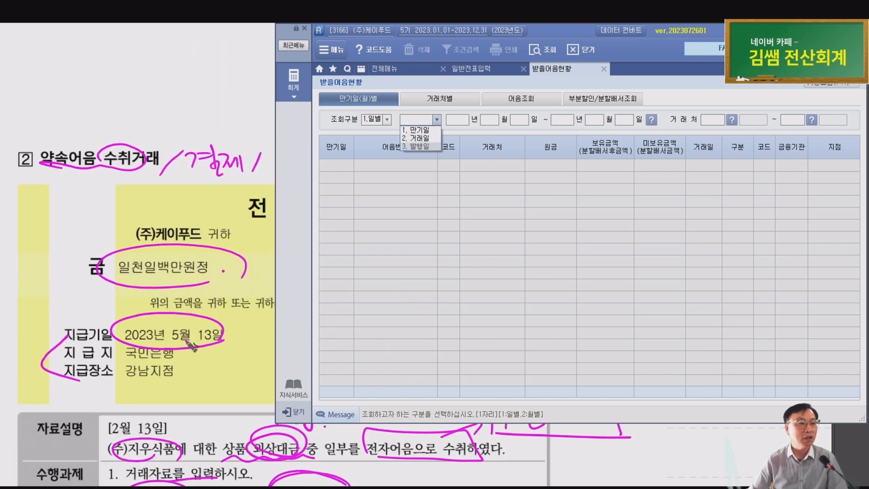
left_click(415, 130)
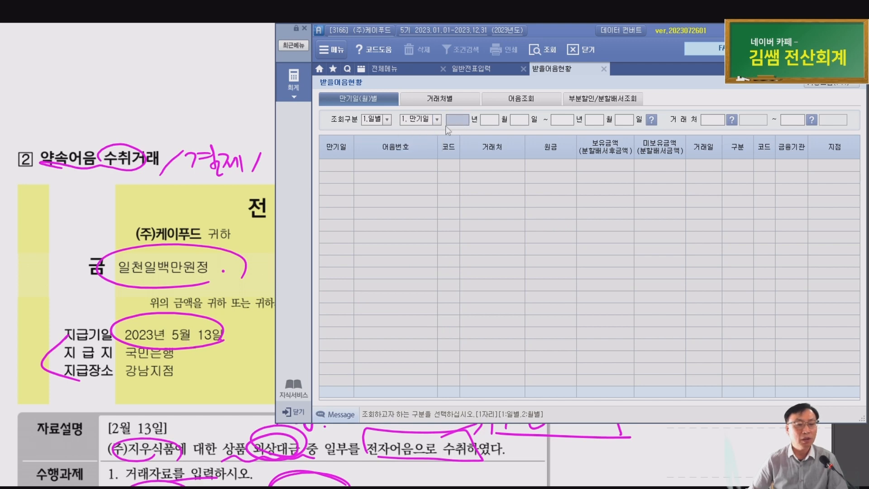
type("2023")
key("Return")
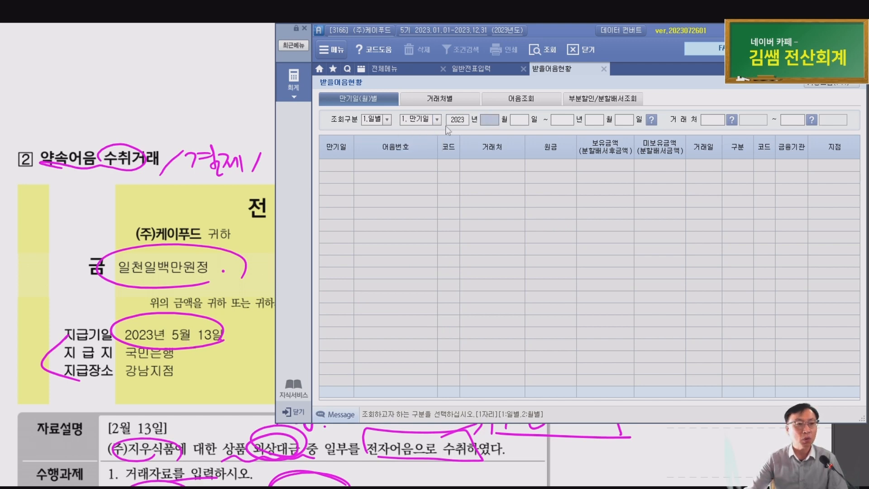
type("05")
key("Return")
type("13")
key("Return")
key("Return")
key("Return")
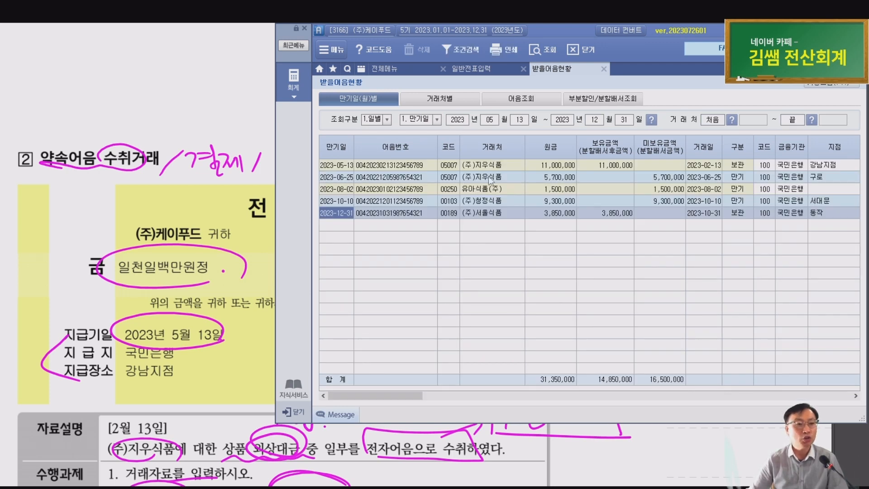
End the range at 05-13, confirm the 11,000,000 (주)지우식품 note, and close the report
left_click(576, 174)
left_click(564, 164)
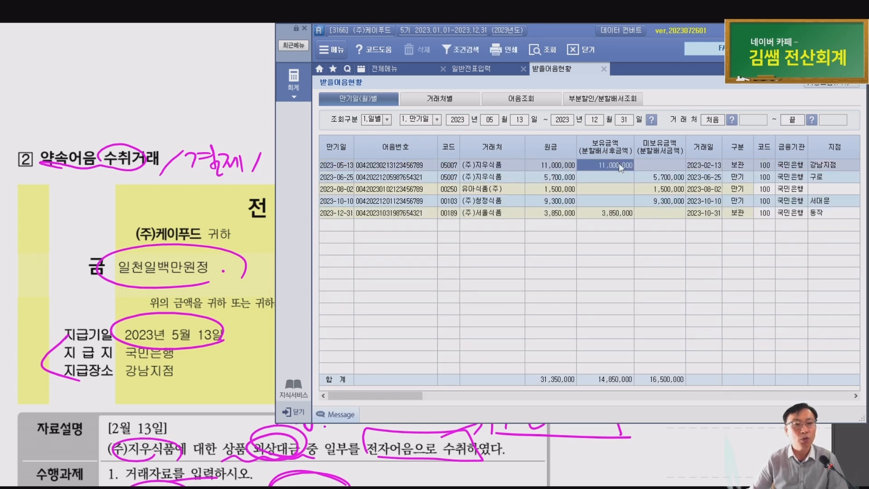
left_click(618, 165)
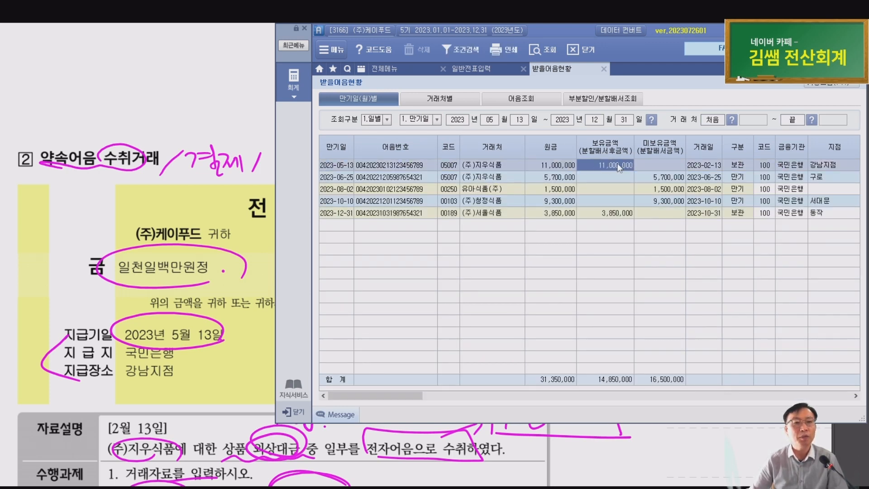
left_click(593, 121)
type("0513")
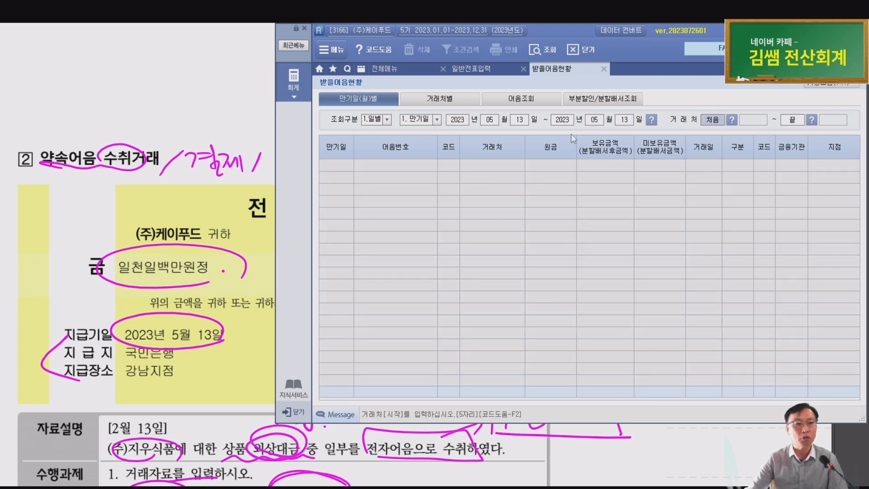
key("Return")
key("Return")
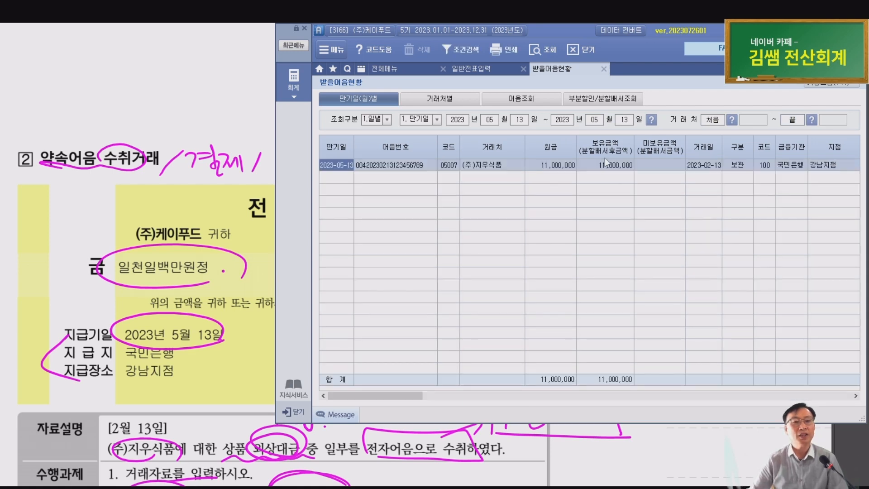
left_click(613, 166)
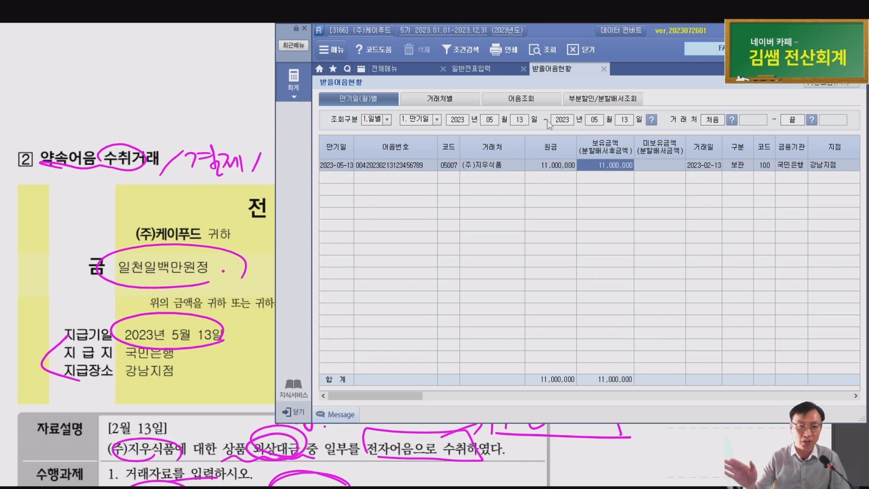
key("Escape")
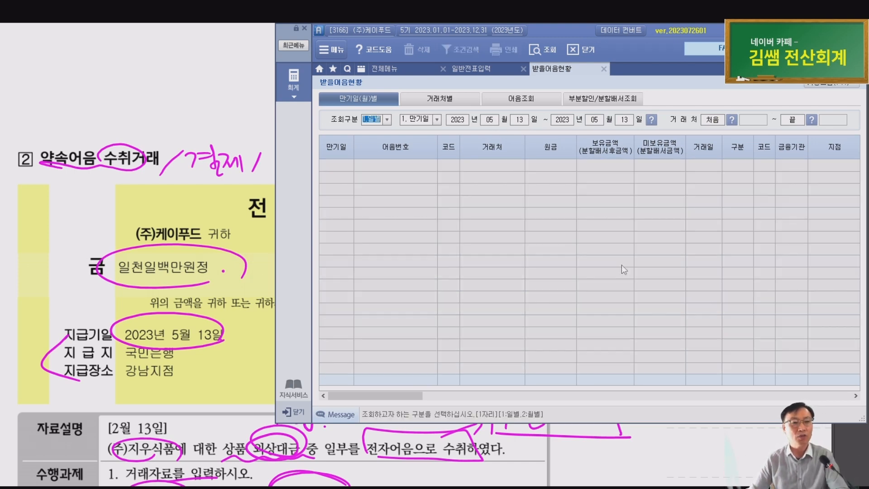
Scroll to the February 13 answer and circle and star its journal entry
left_click(210, 289)
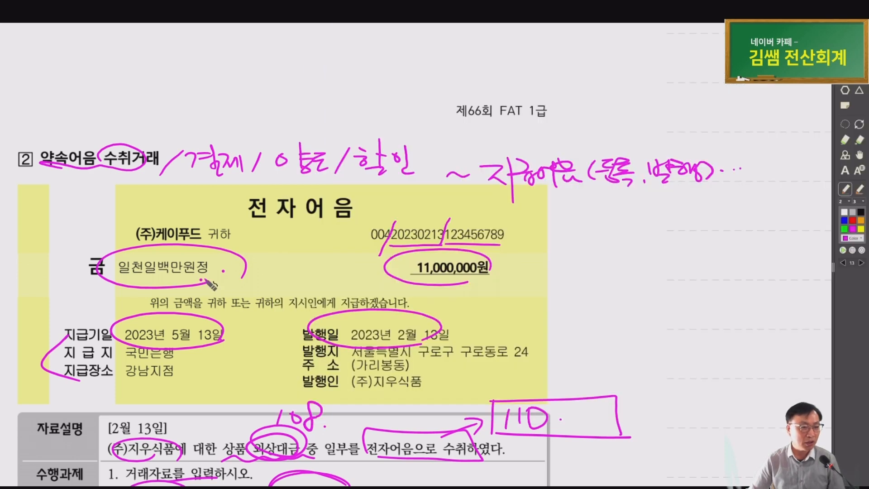
scroll(204, 253, "down", 6)
scroll(200, 222, "down", 3)
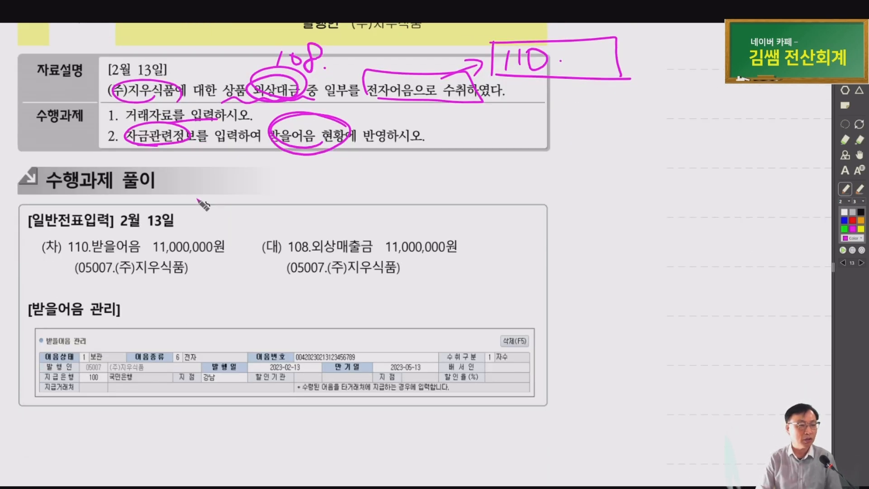
mouse_move(166, 277)
left_mouse_down()
mouse_move(69, 262)
mouse_move(186, 273)
left_mouse_up()
mouse_move(402, 277)
left_mouse_down()
mouse_move(360, 228)
mouse_move(399, 259)
left_mouse_up()
mouse_move(55, 282)
left_mouse_down()
mouse_move(500, 284)
mouse_move(267, 224)
mouse_move(55, 277)
left_mouse_up()
mouse_move(514, 227)
left_mouse_down()
mouse_move(467, 216)
mouse_move(529, 209)
left_mouse_up()
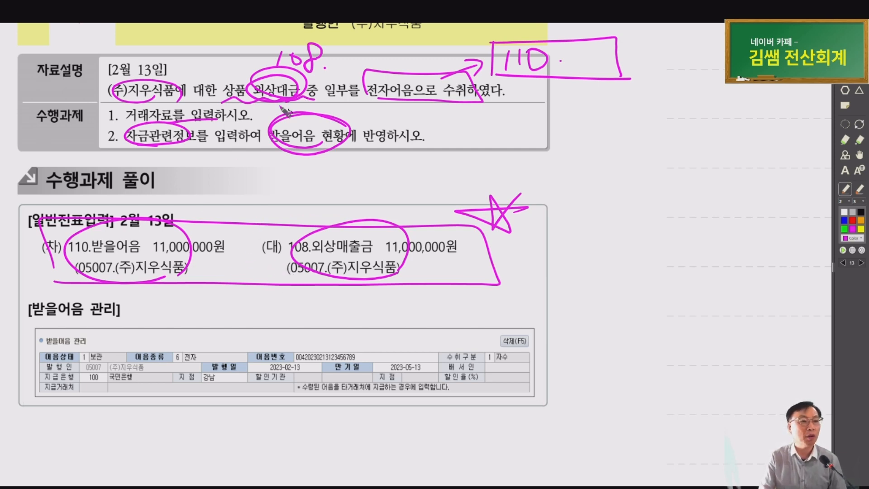
Mark 외상대금 and 전자어음으로 in the description and outline the 받을어음 관리 table
left_click_drag(286, 112, 298, 80)
mouse_move(445, 103)
left_mouse_down()
mouse_move(369, 101)
mouse_move(453, 93)
left_mouse_up()
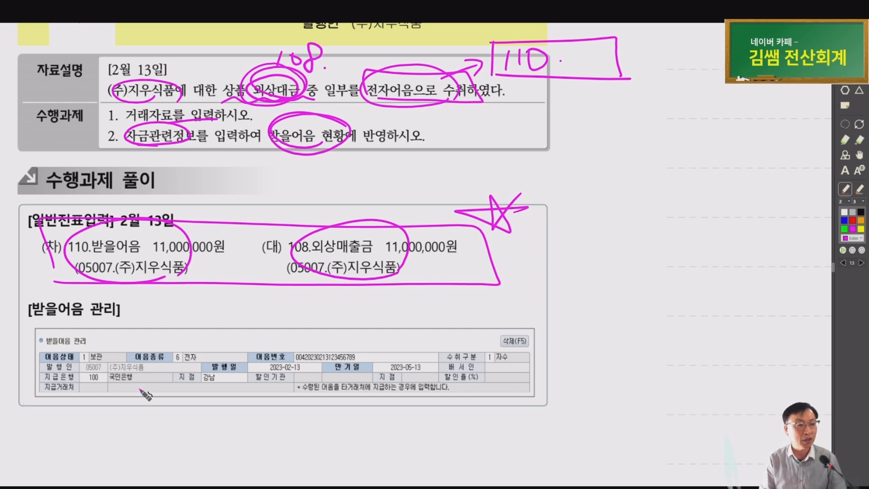
mouse_move(72, 342)
left_mouse_down()
mouse_move(242, 407)
mouse_move(461, 335)
mouse_move(42, 331)
left_mouse_up()
Circle 당일매도, the 2023/3/21 trade date and 8,000,000 on the stock trade statement
key("Page_Down")
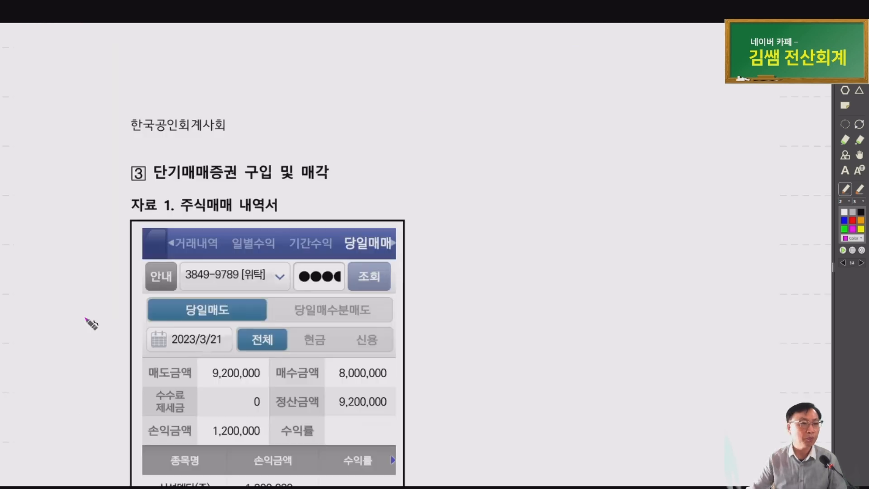
scroll(68, 270, "down", 1)
scroll(65, 273, "down", 3)
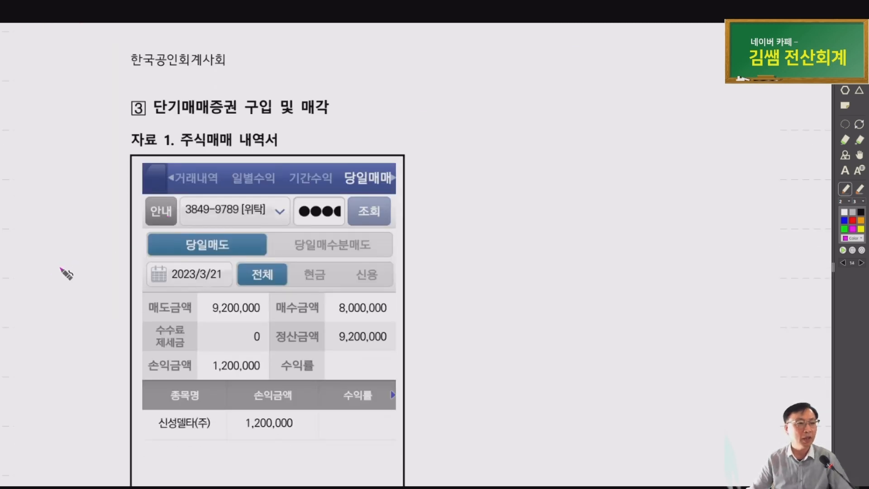
left_click_drag(263, 331, 165, 319)
scroll(431, 257, "down", 1)
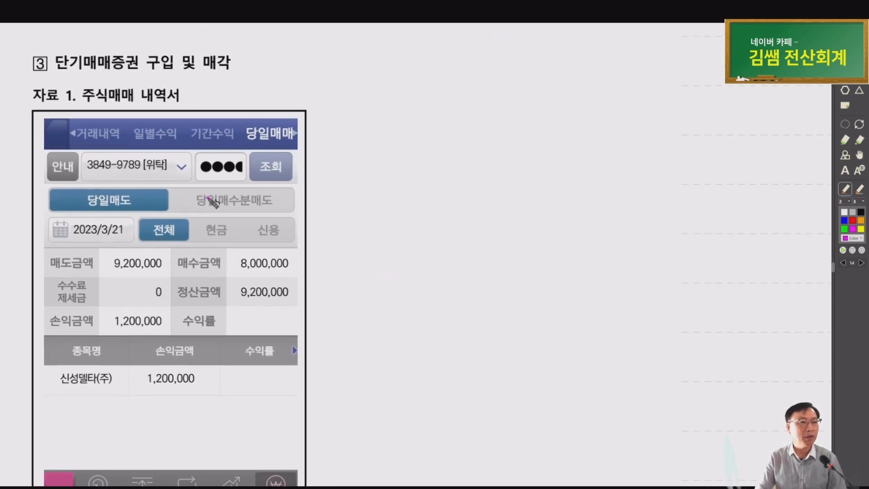
mouse_move(171, 68)
left_mouse_down()
mouse_move(122, 56)
mouse_move(205, 75)
left_mouse_up()
mouse_move(182, 102)
left_mouse_down()
mouse_move(121, 83)
mouse_move(181, 90)
left_mouse_up()
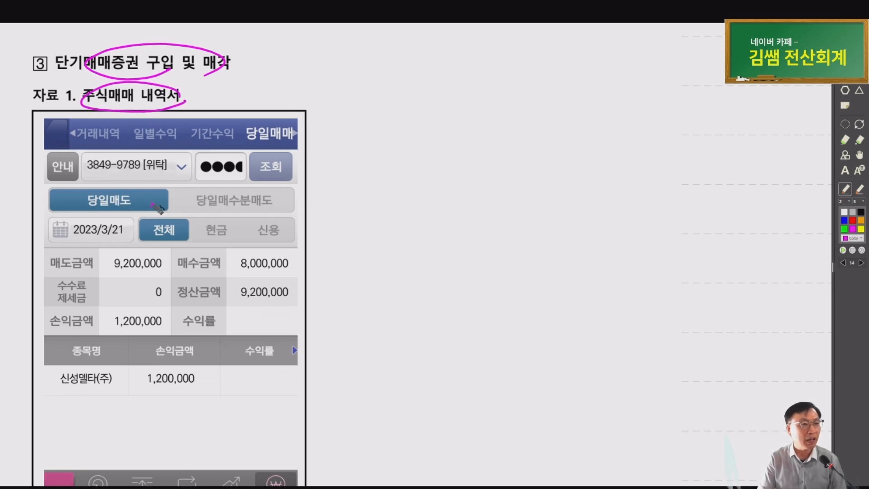
mouse_move(147, 194)
left_mouse_down()
mouse_move(150, 210)
mouse_move(109, 251)
mouse_move(143, 241)
left_mouse_up()
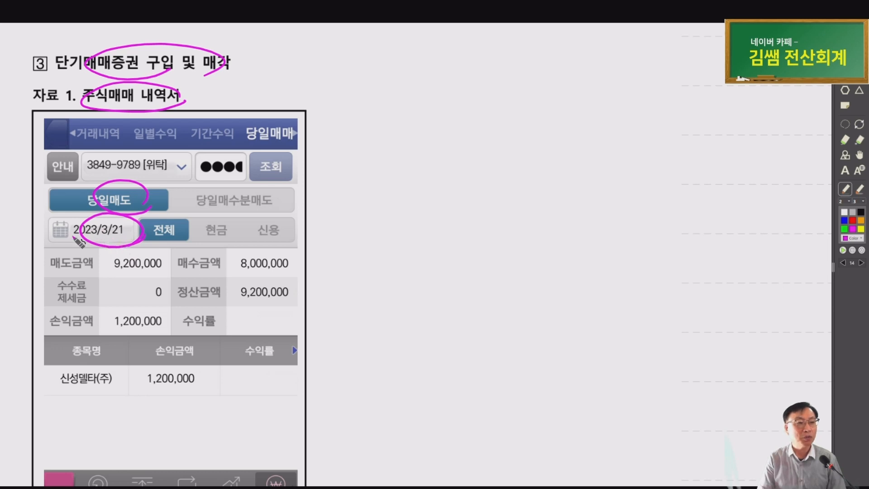
left_click_drag(91, 246, 119, 247)
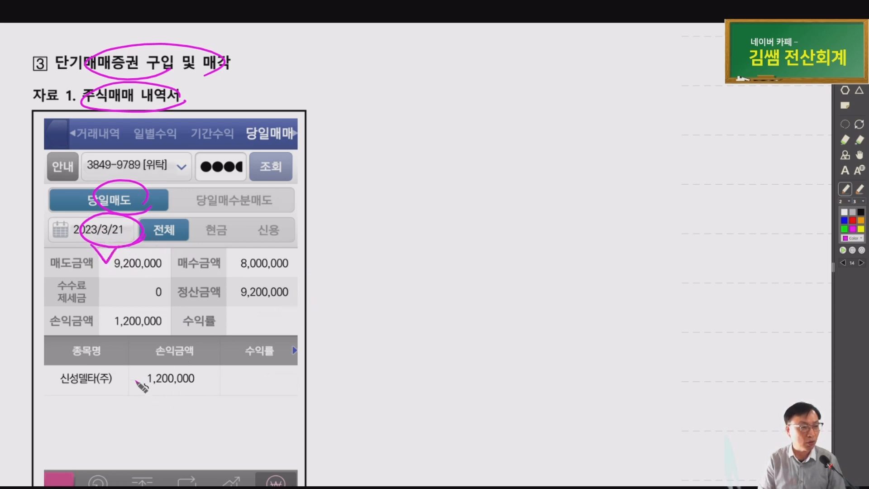
mouse_move(274, 266)
left_mouse_down()
mouse_move(289, 258)
mouse_move(254, 246)
mouse_move(156, 258)
mouse_move(195, 259)
left_mouse_up()
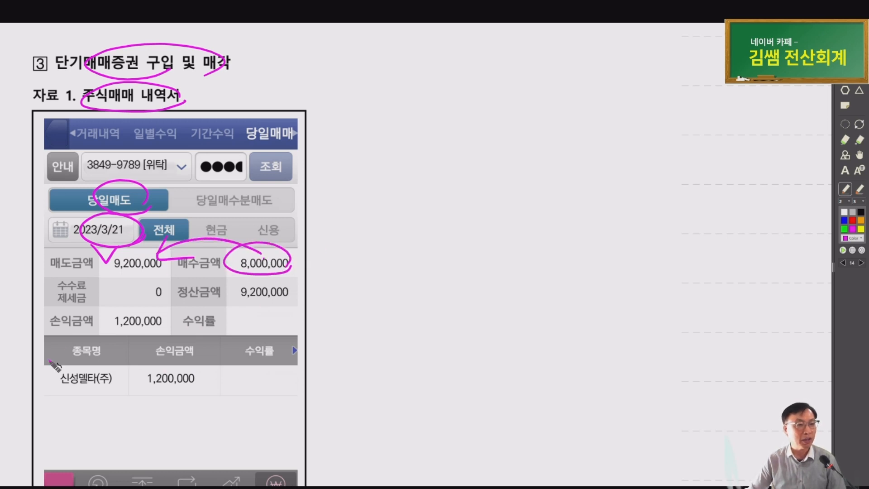
Mark the 2023-3-21 date and 9,200,000 deposit, write 107 by 단기매매목적, and circle 보통예금
scroll(159, 312, "down", 4)
scroll(523, 190, "down", 3)
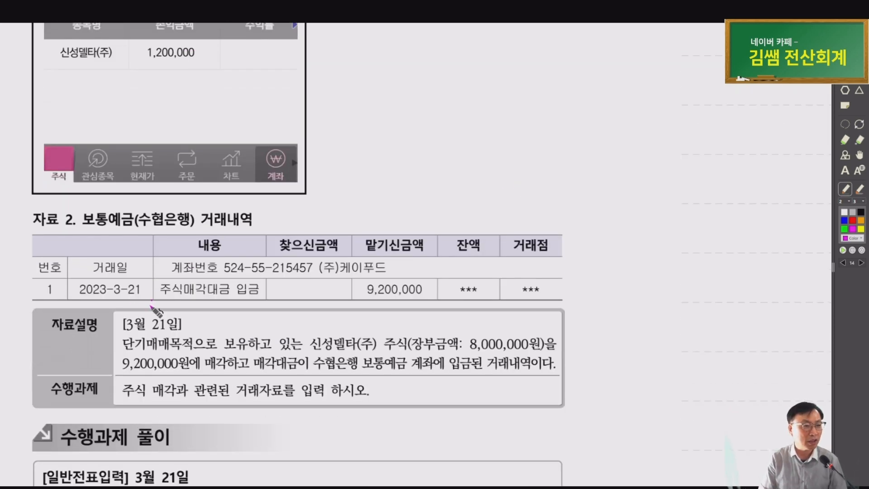
left_click_drag(153, 307, 136, 311)
left_click(383, 307)
mouse_move(386, 306)
left_mouse_down()
mouse_move(387, 224)
mouse_move(409, 313)
left_mouse_up()
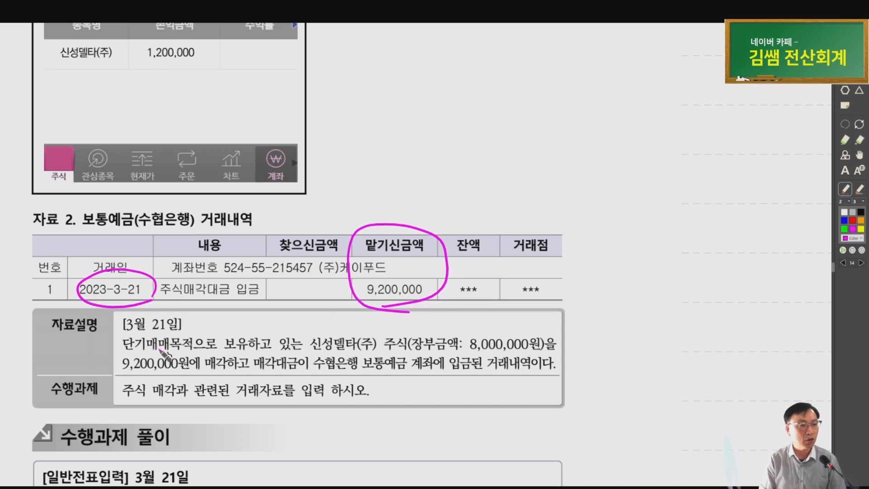
mouse_move(112, 336)
left_mouse_down()
mouse_move(186, 338)
mouse_move(212, 326)
left_mouse_up()
left_click_drag(219, 324, 220, 339)
left_click(238, 334)
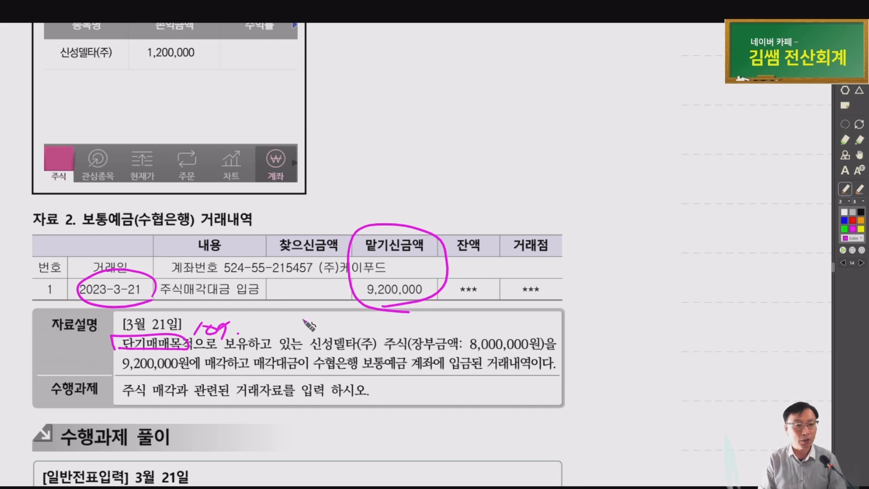
mouse_move(393, 356)
left_mouse_down()
mouse_move(380, 339)
mouse_move(404, 358)
mouse_move(546, 350)
left_mouse_up()
mouse_move(117, 375)
left_mouse_down()
mouse_move(224, 373)
mouse_move(192, 365)
mouse_move(229, 360)
left_mouse_up()
mouse_move(345, 376)
left_mouse_down()
mouse_move(362, 362)
mouse_move(405, 363)
left_mouse_up()
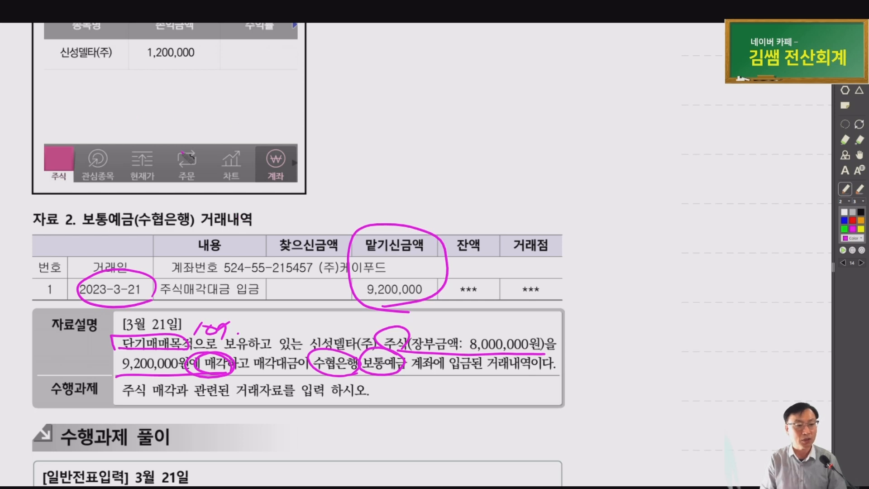
scroll(325, 410, "up", 1)
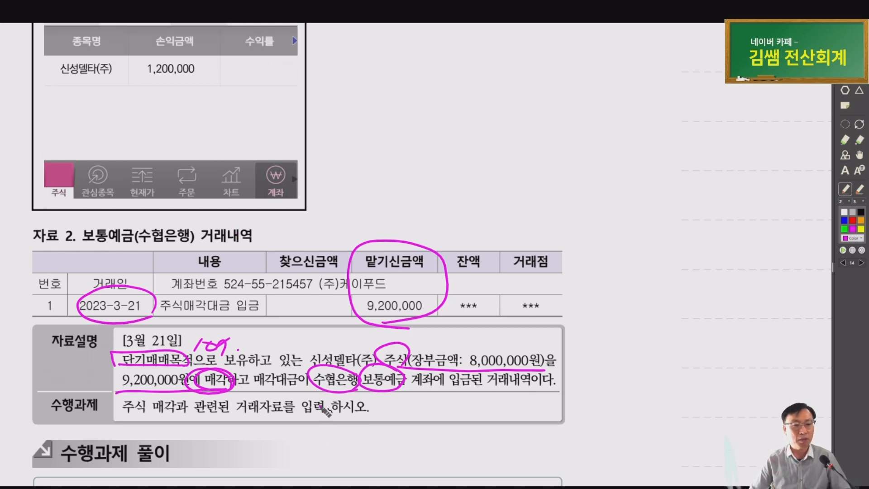
scroll(325, 410, "up", 1)
Set the voucher day to 21 and credit 107 단기매매증권 8,000,000
key("alt+Tab")
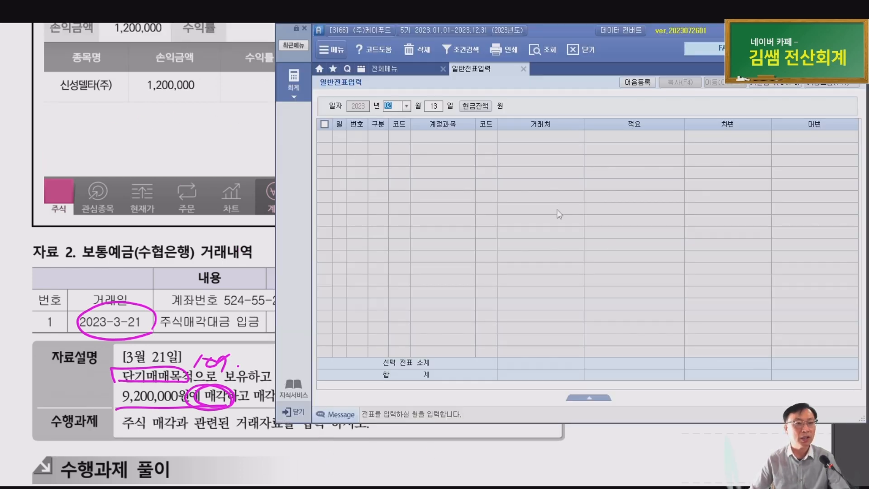
key("Return")
type("21")
key("Return")
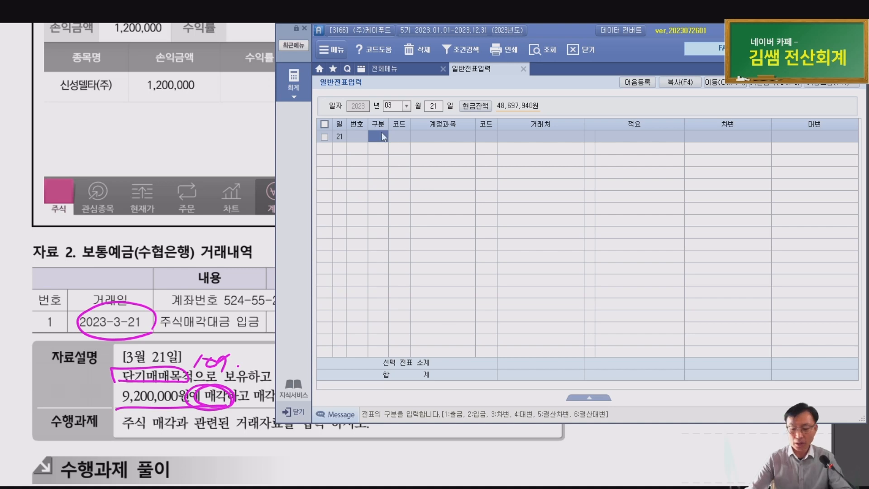
type("4")
key("Return")
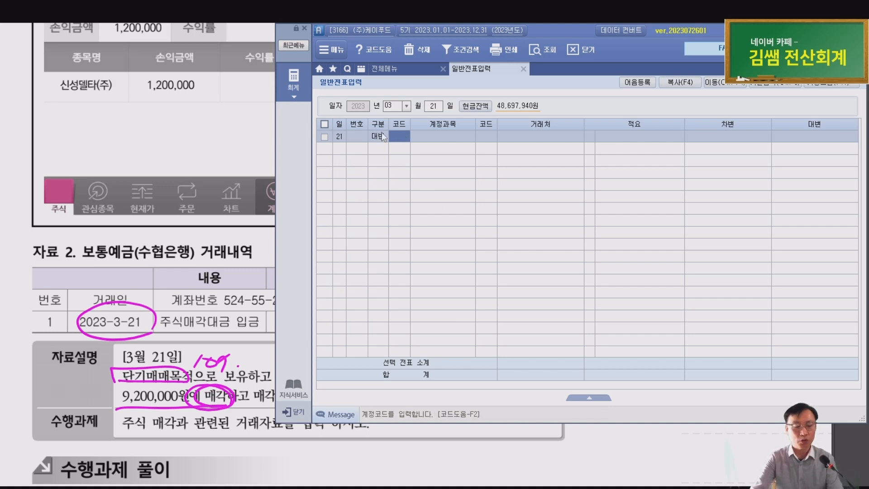
type("단기")
key("Return")
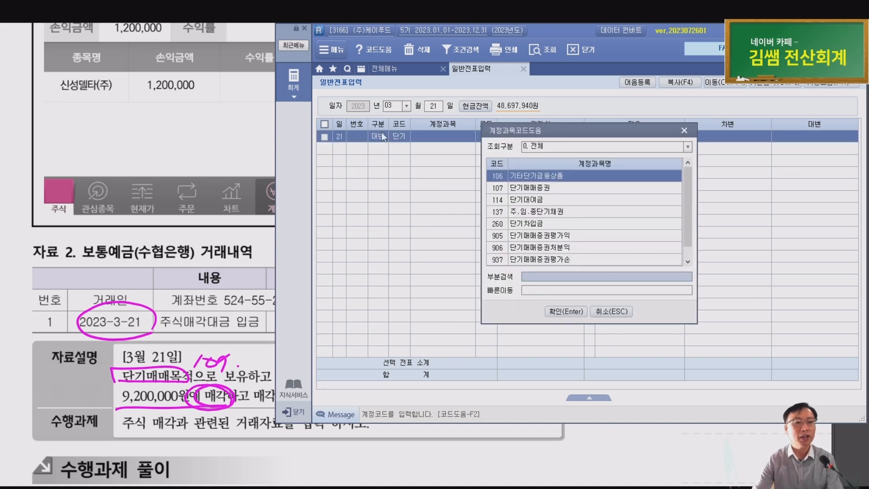
key("Down")
key("Return")
key("Return")
key("Return")
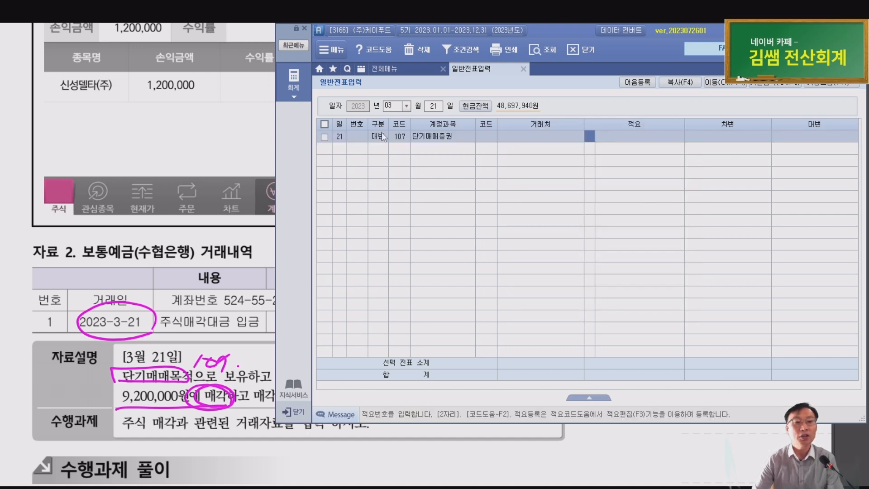
key("Return")
type("8000000")
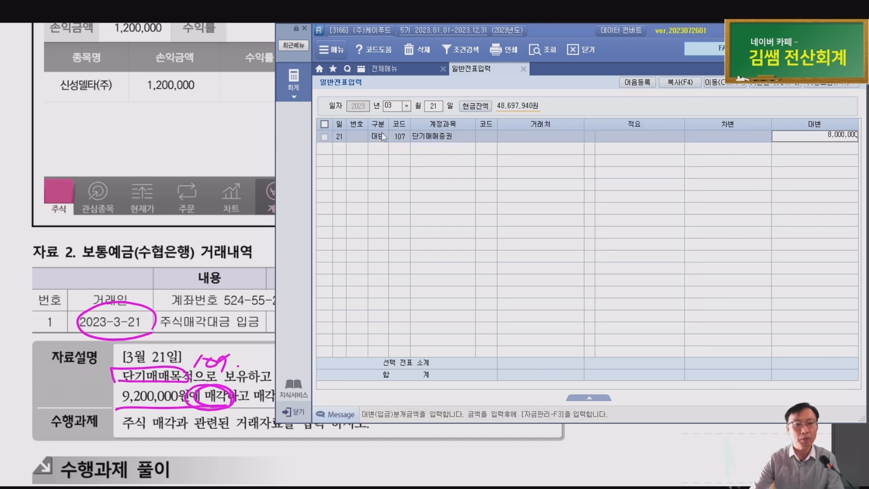
key("Return")
Debit 103 보통예금 9,200,000 with trading partner 수협은행(보통)
type("3")
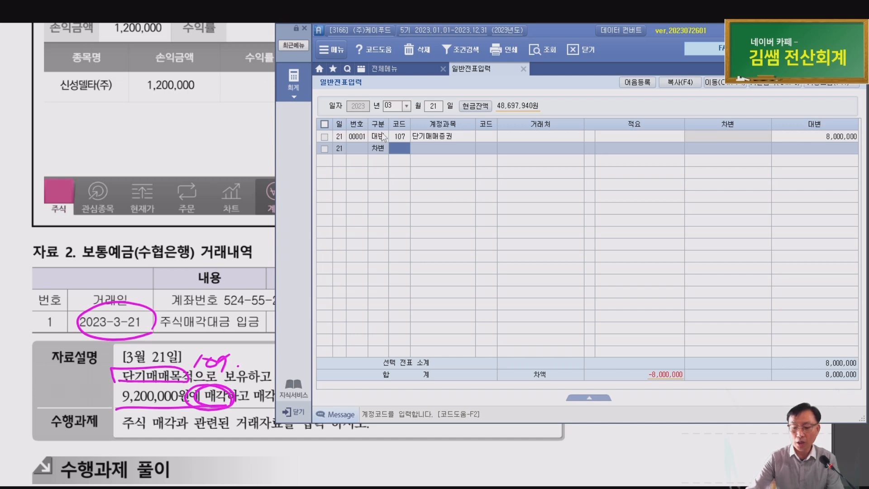
type("103")
key("Return")
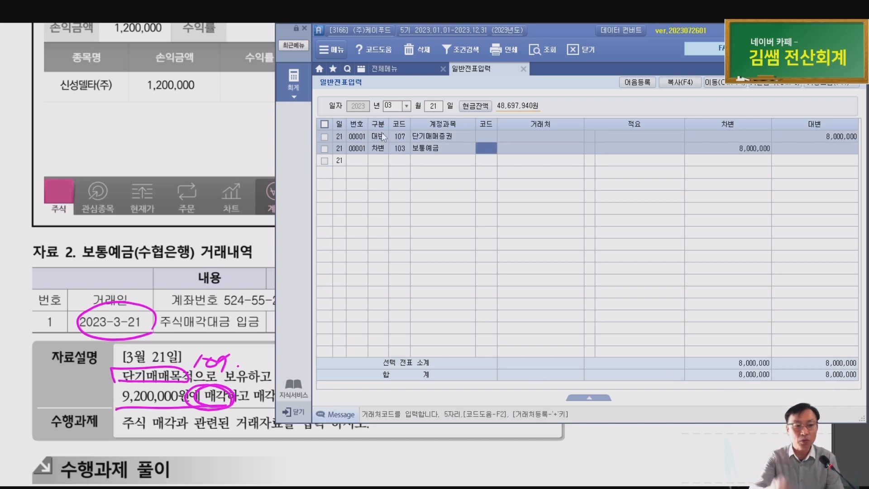
type("수협")
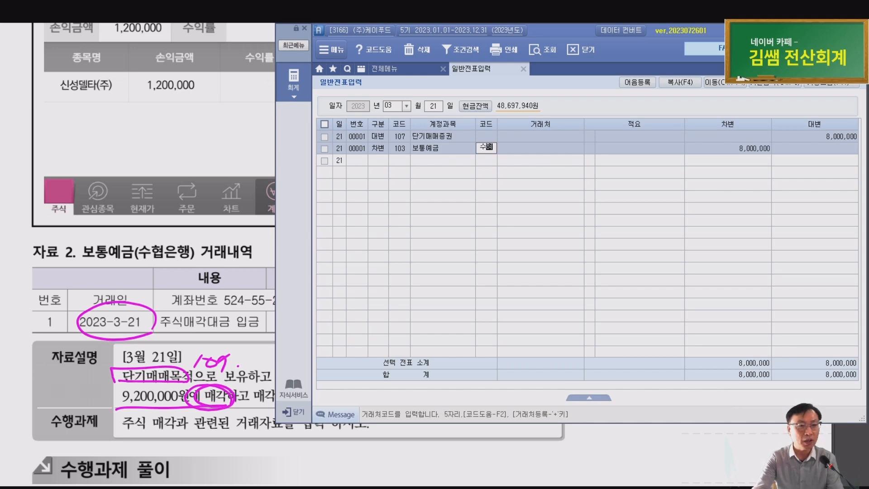
key("Return")
key("Down")
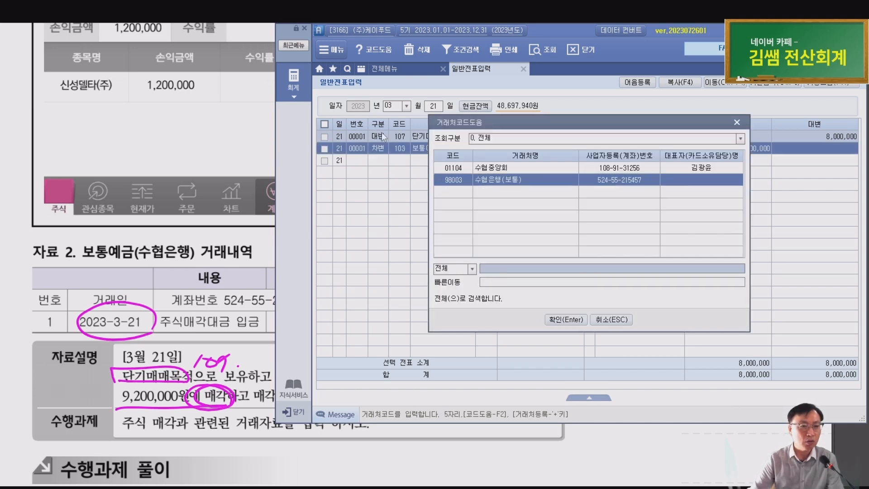
scroll(122, 436, "up", 3)
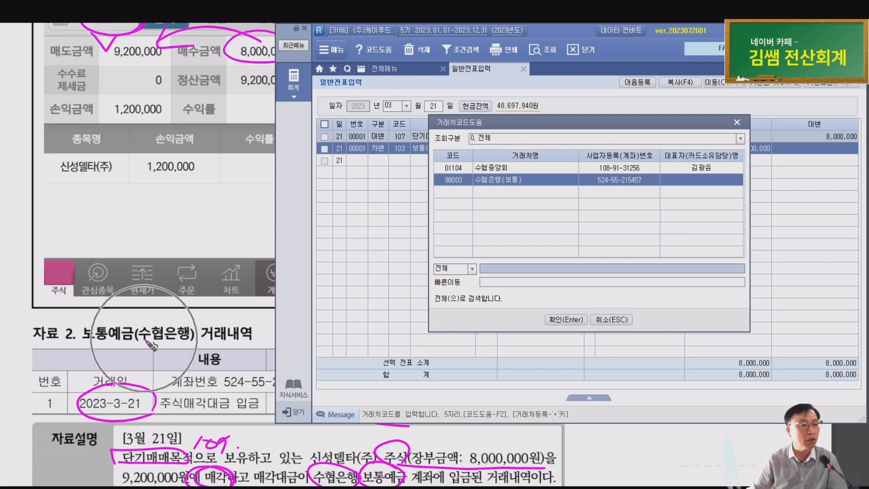
double_click(546, 177)
key("Return")
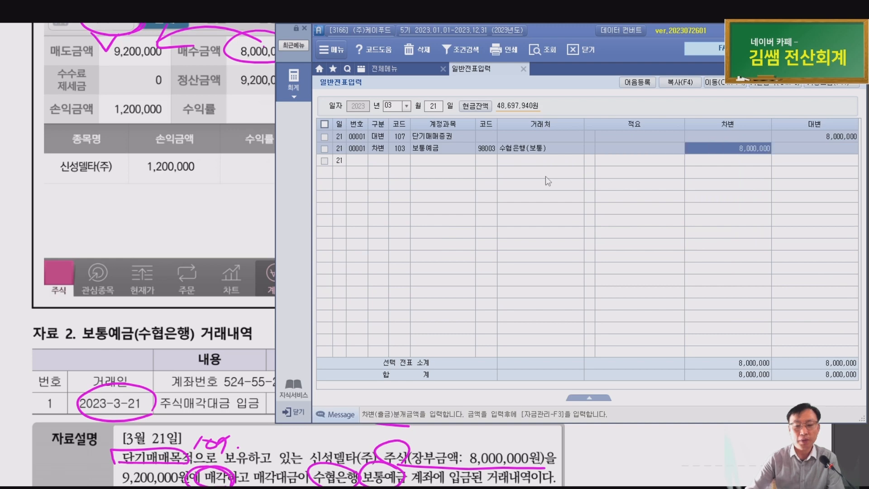
type("92")
key("Return")
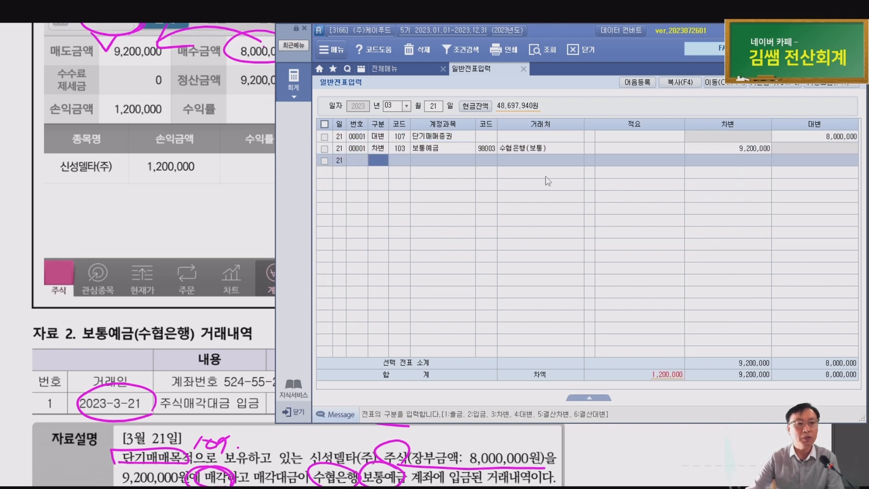
Credit 906 단기매매증권처분익 1,200,000 to balance the voucher and check the amount
type("4단기")
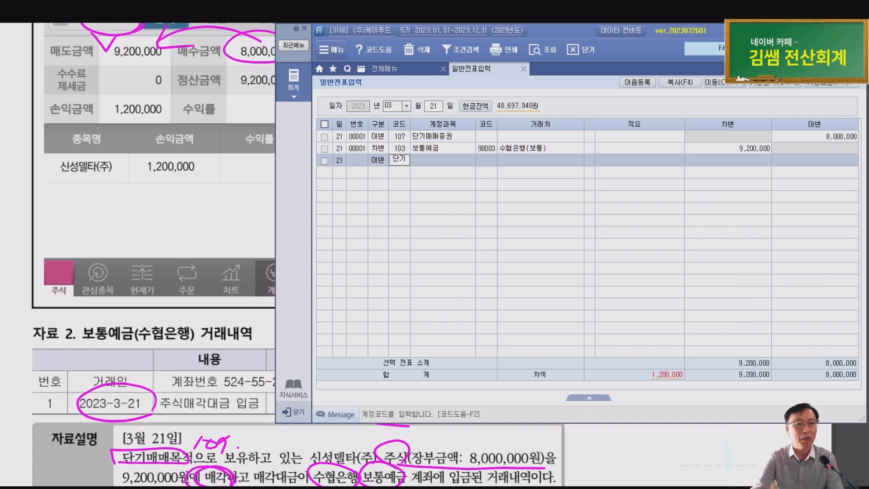
key("Return")
key("Down")
key("Down")
key("Down")
key("Down")
key("Down")
key("Down")
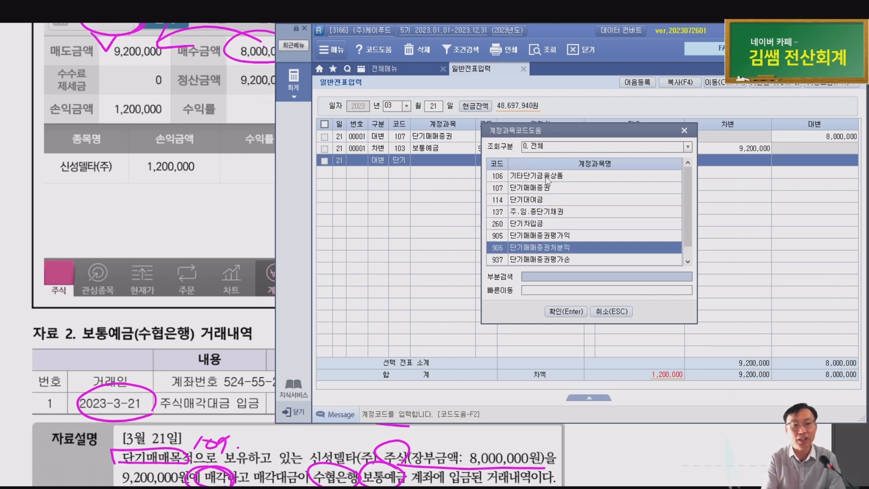
key("Return")
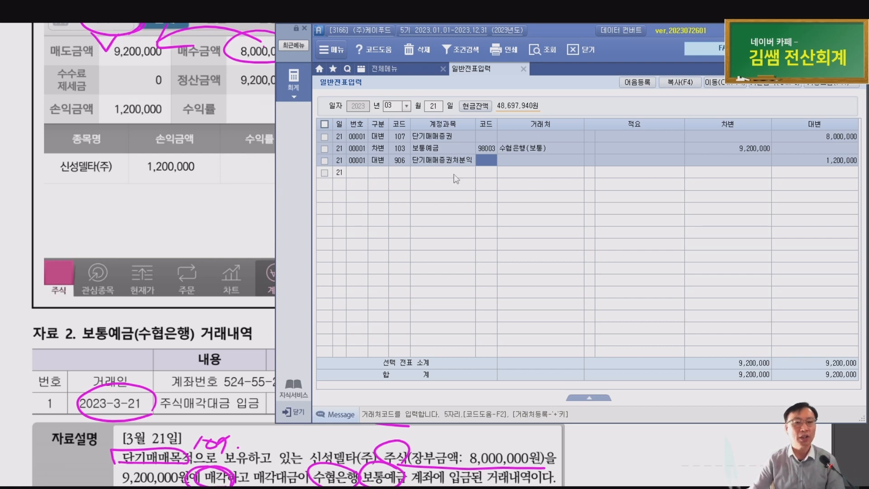
key("Return")
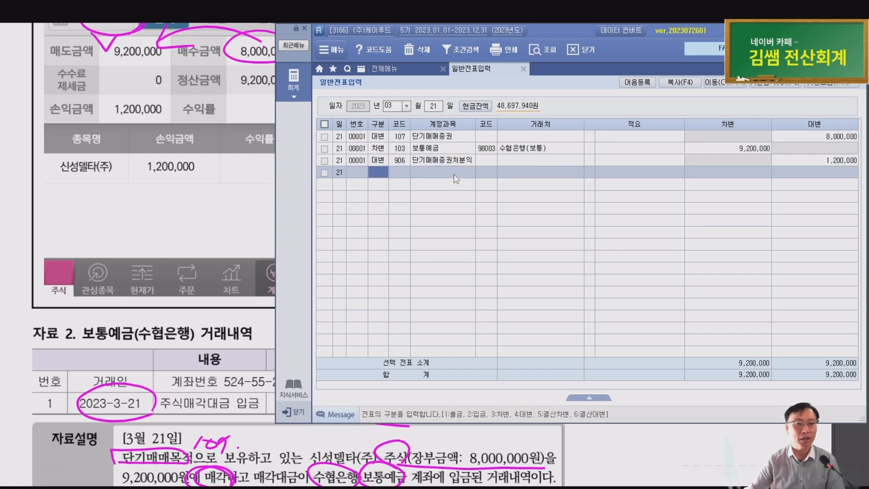
left_click(824, 159)
left_click(819, 173)
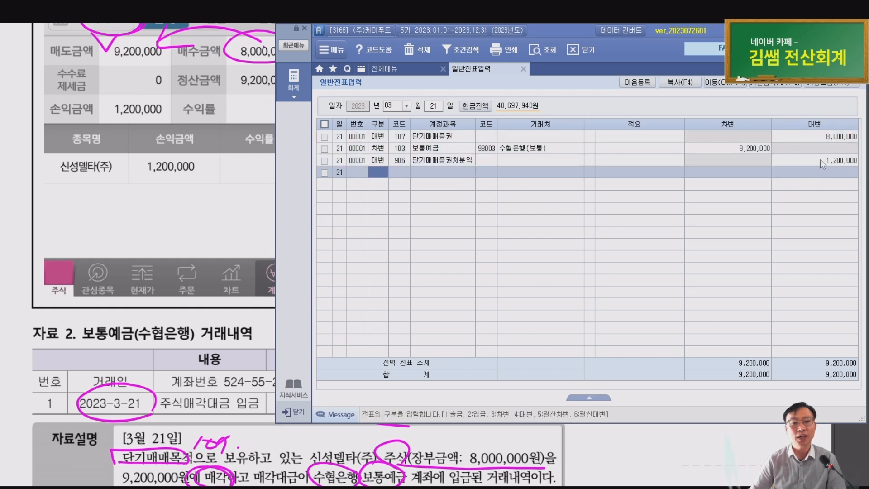
left_click(822, 160)
left_click(366, 175)
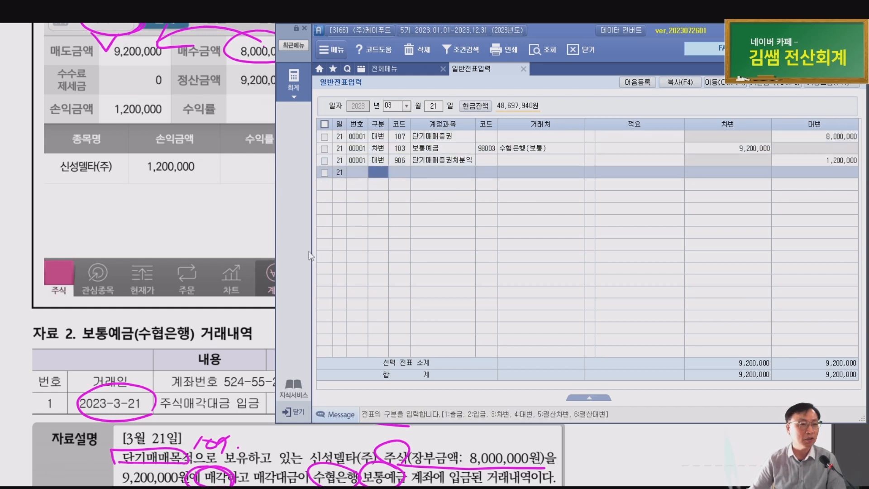
scroll(131, 278, "down", 3)
Mark the March 21 solution's credit side, 1,200,000 gain and debit 보통예금 entry in the workbook
left_click(148, 316)
scroll(154, 322, "down", 3)
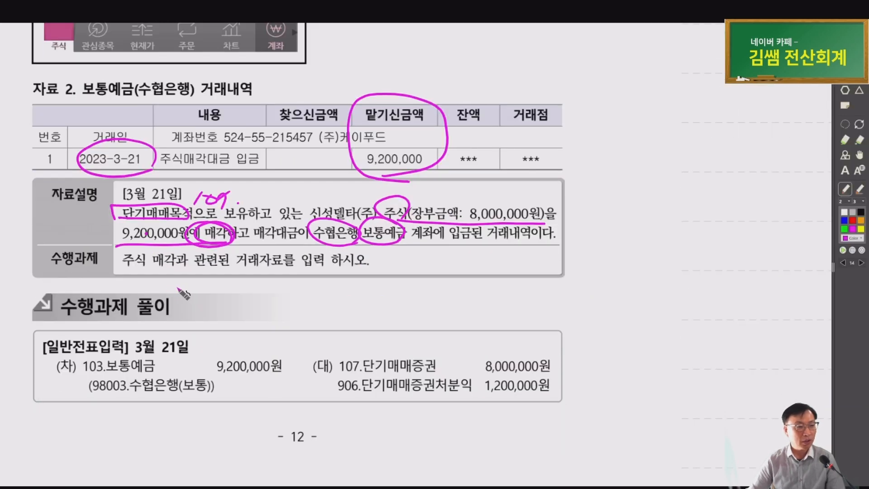
left_click_drag(332, 361, 320, 387)
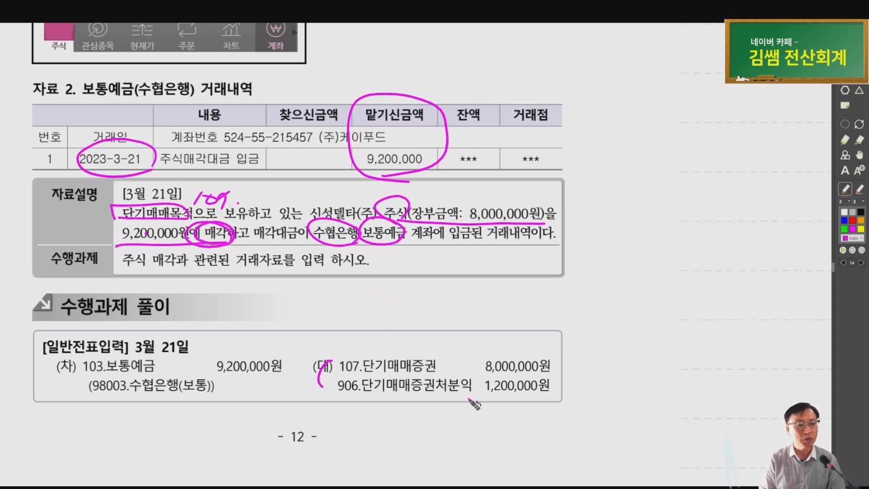
left_click_drag(467, 396, 560, 396)
mouse_move(182, 385)
left_mouse_down()
mouse_move(96, 398)
mouse_move(190, 393)
left_mouse_up()
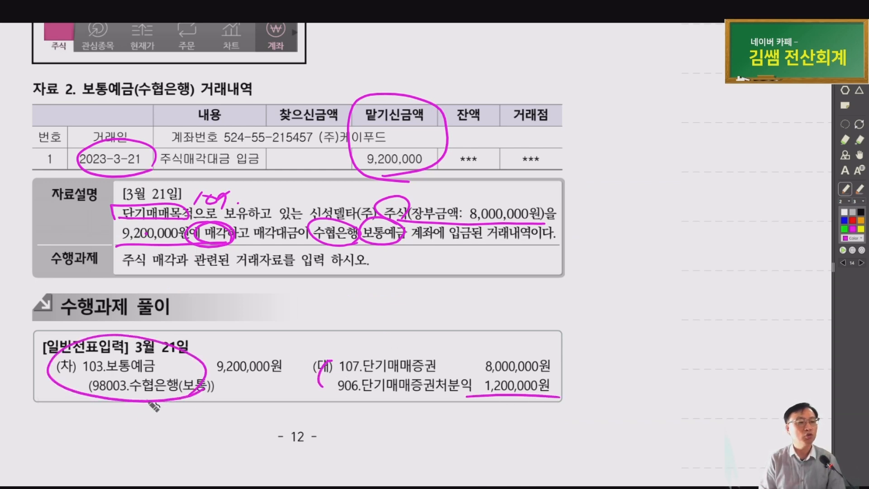
left_click_drag(136, 394, 211, 397)
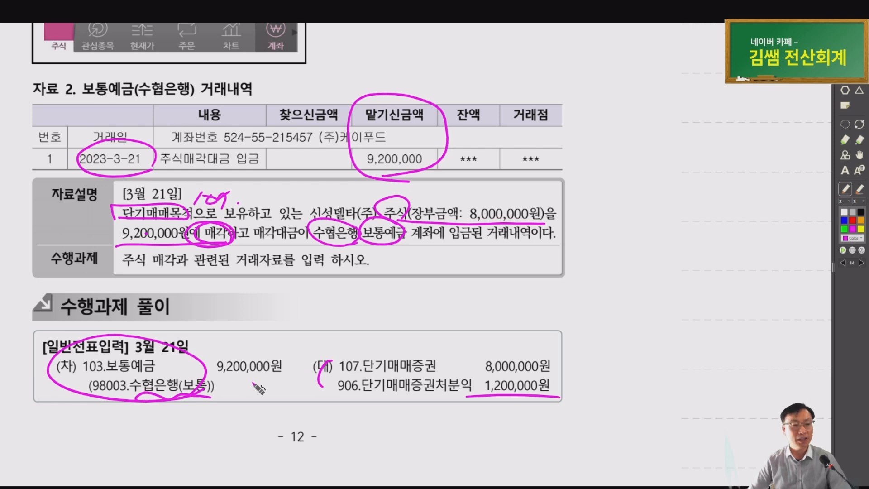
On the next page, circle the card statement's 카드, dates 2023.3.28 and 2023.4.10, and 1,650,000원
key("Page_Down")
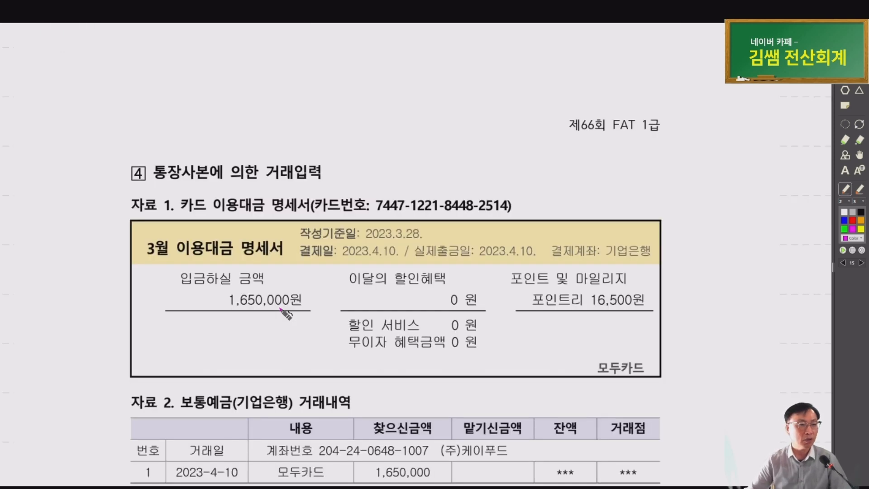
left_click_drag(280, 384, 197, 289)
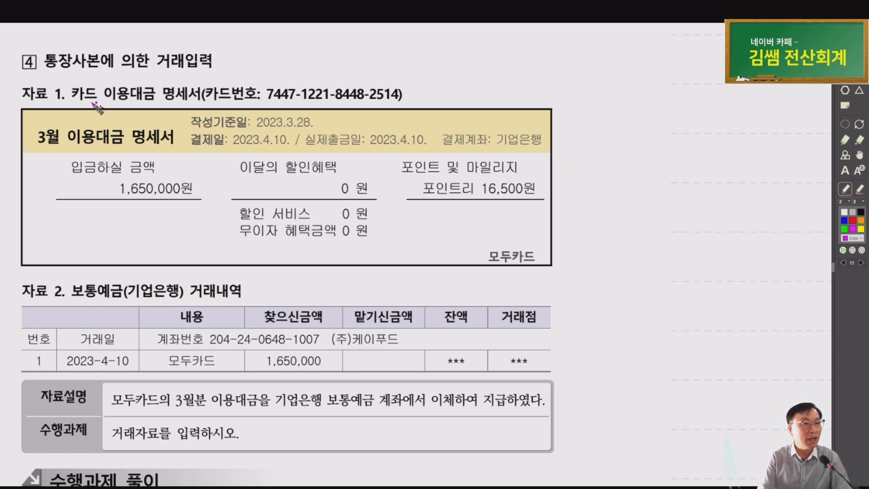
left_click_drag(97, 103, 129, 104)
mouse_move(231, 102)
left_mouse_down()
mouse_move(304, 105)
mouse_move(402, 78)
mouse_move(233, 100)
left_mouse_up()
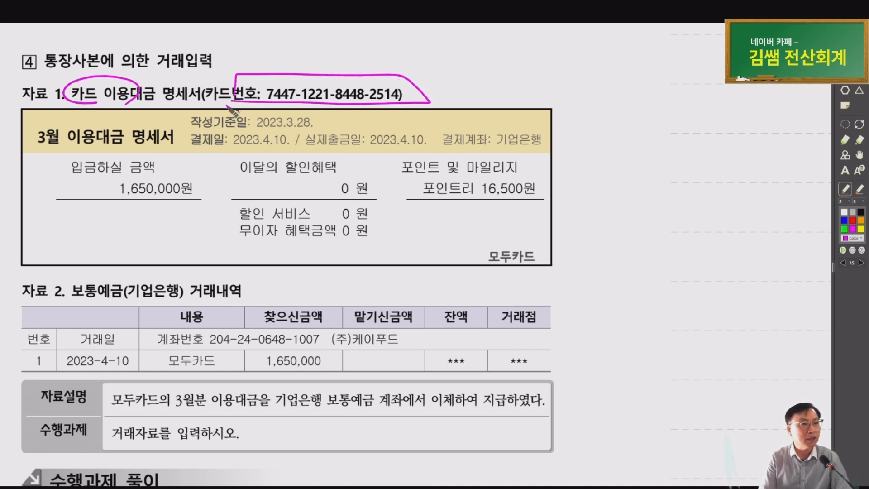
mouse_move(61, 152)
left_mouse_down()
mouse_move(36, 124)
mouse_move(68, 138)
left_mouse_up()
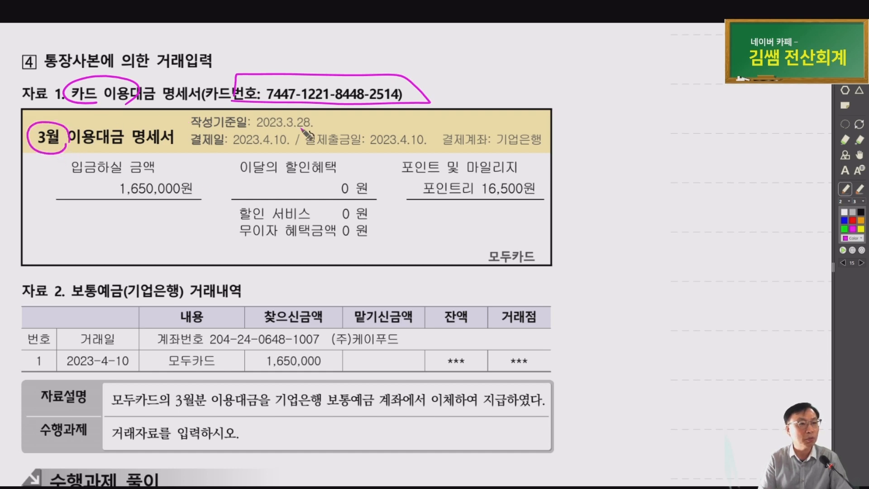
left_click_drag(277, 134, 315, 131)
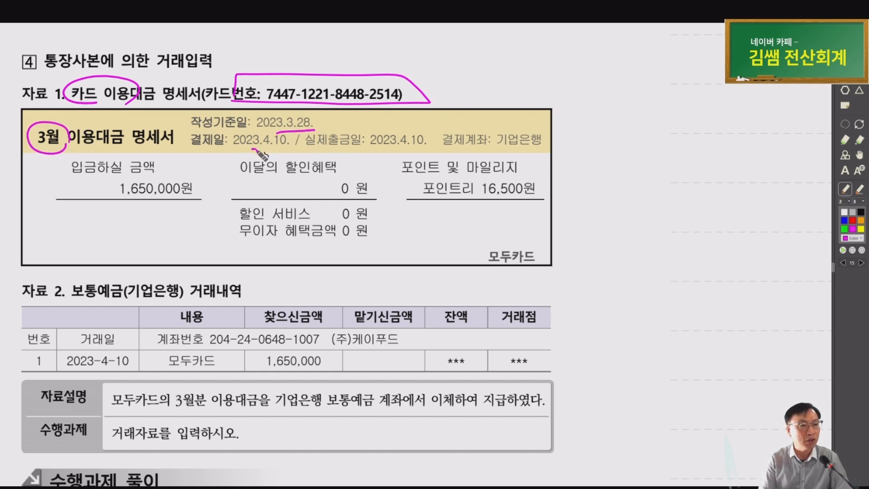
left_click_drag(253, 148, 290, 147)
mouse_move(170, 156)
left_mouse_down()
mouse_move(131, 210)
mouse_move(178, 209)
left_mouse_up()
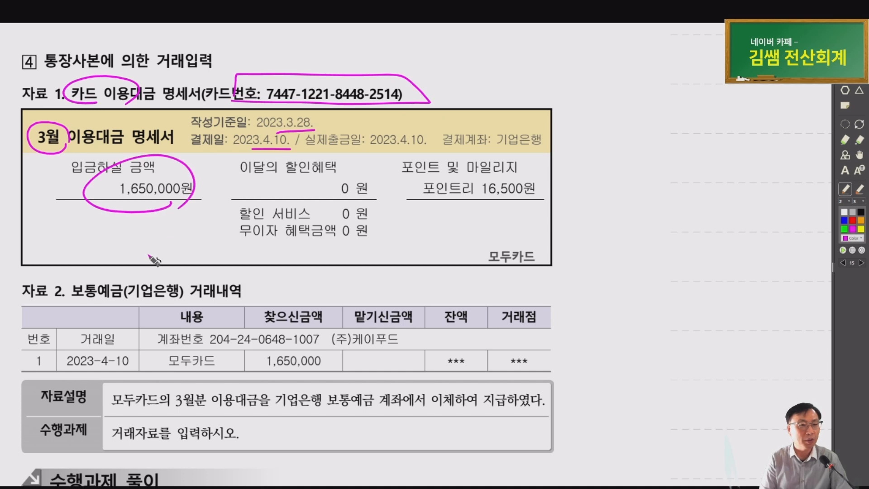
scroll(154, 261, "down", 3)
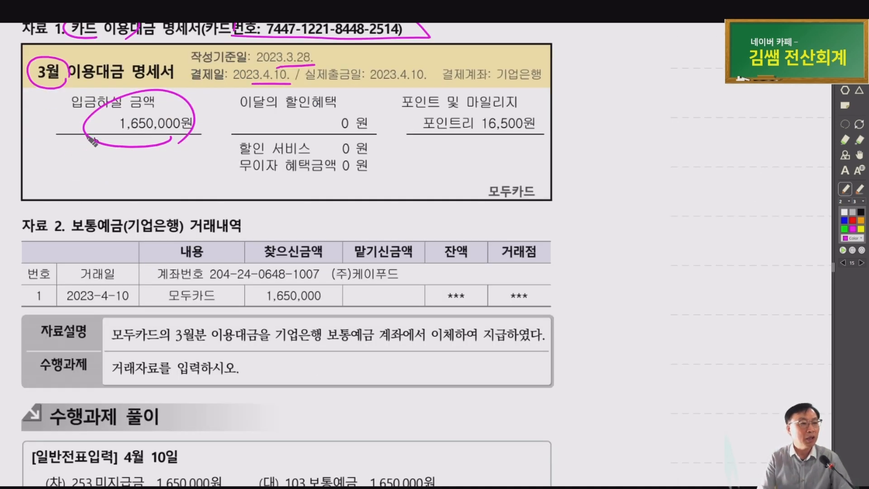
Circle 보통예금(기업은행), the 1,650,000 withdrawal, 2023-4-10, 모두카드 and 기업은행, noting 인출
mouse_move(156, 234)
left_mouse_down()
mouse_move(75, 217)
mouse_move(77, 240)
mouse_move(181, 224)
left_mouse_up()
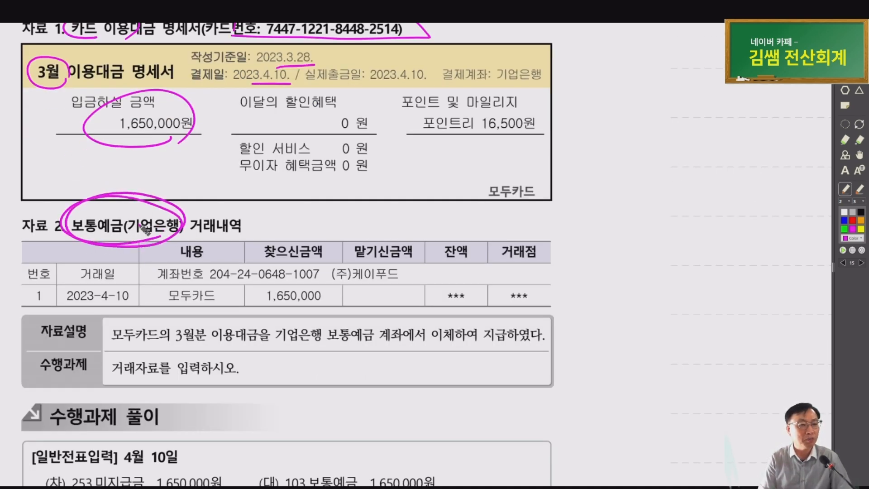
mouse_move(300, 303)
left_mouse_down()
mouse_move(337, 274)
mouse_move(258, 240)
mouse_move(286, 321)
mouse_move(336, 290)
left_mouse_up()
left_click_drag(315, 219, 317, 217)
left_click_drag(338, 227, 356, 234)
mouse_move(175, 128)
left_mouse_down()
mouse_move(277, 224)
mouse_move(245, 212)
left_mouse_up()
mouse_move(133, 305)
left_mouse_down()
mouse_move(137, 315)
mouse_move(217, 304)
left_mouse_up()
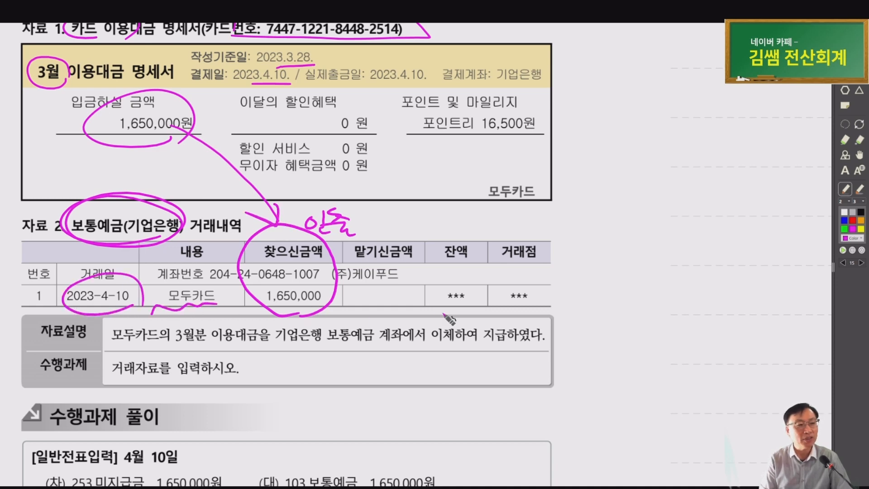
mouse_move(153, 320)
left_mouse_down()
mouse_move(158, 350)
mouse_move(241, 345)
left_mouse_up()
mouse_move(313, 347)
left_mouse_down()
mouse_move(337, 323)
mouse_move(317, 347)
left_mouse_up()
left_click_drag(413, 344, 510, 344)
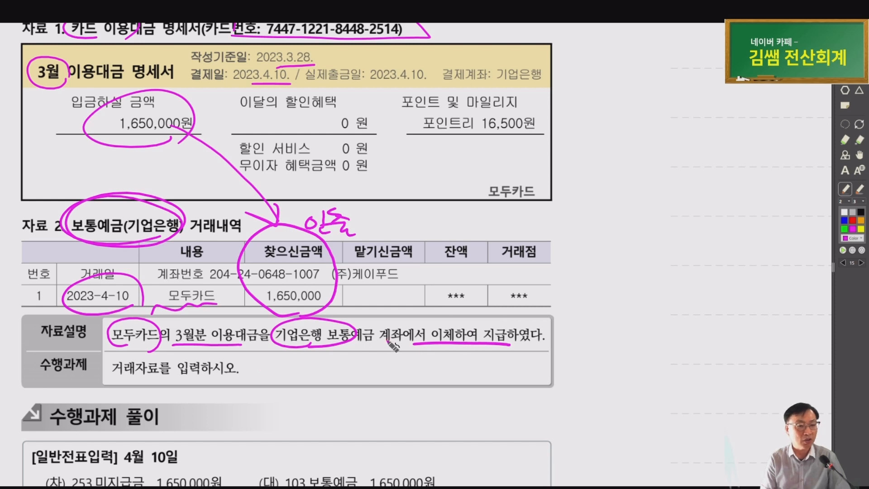
scroll(421, 342, "up", 1)
key("alt+Tab")
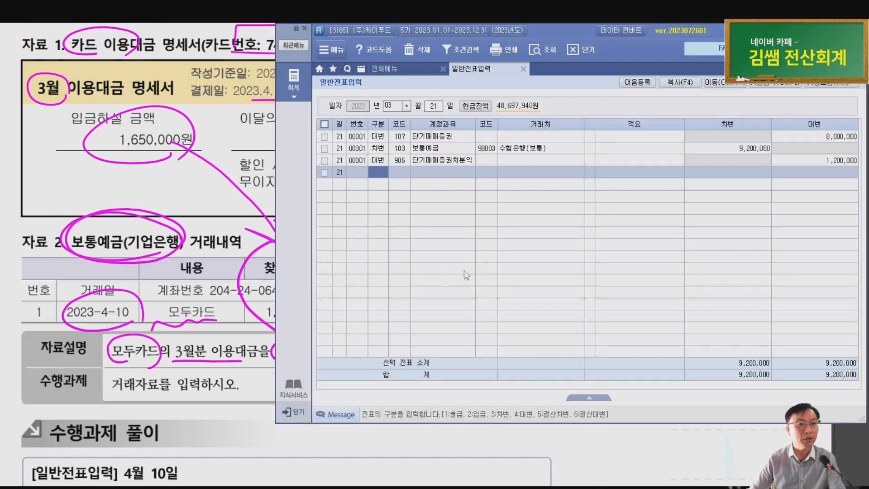
Change the date to April 10 and credit 103 보통예금 1,650,000 for partner 98007 기업은행(보통)
key("Escape")
key("Escape")
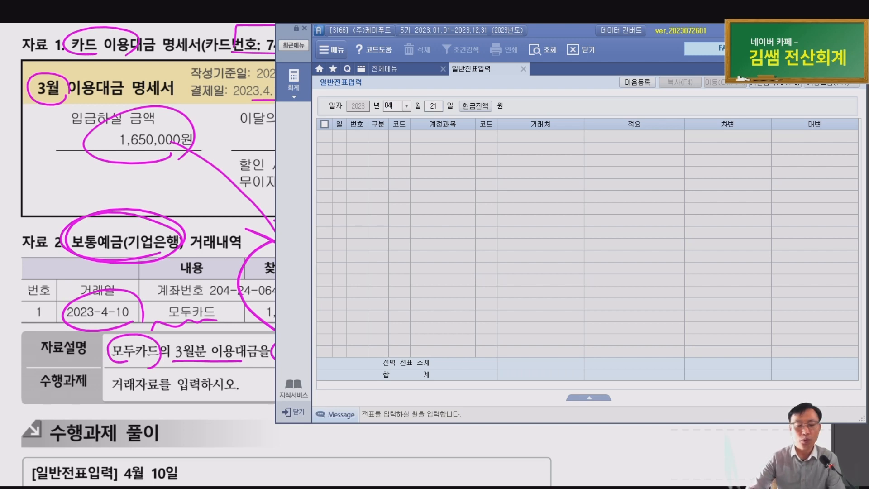
type("10")
key("Return")
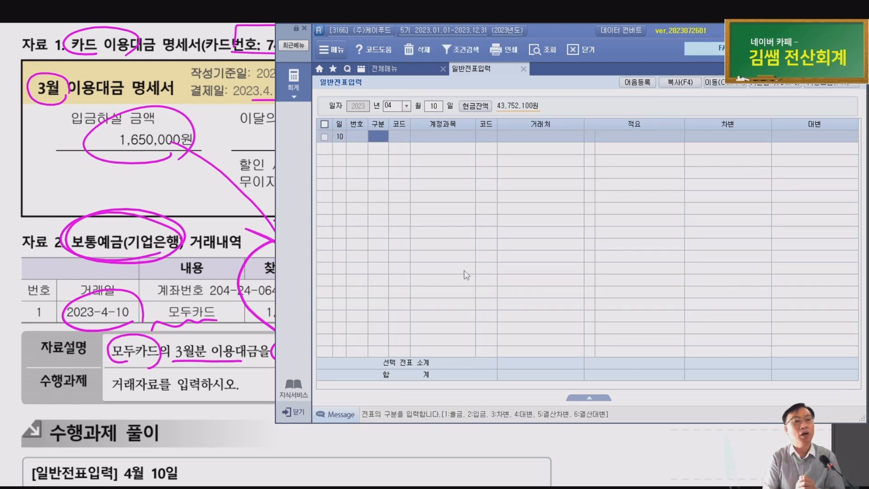
type("4")
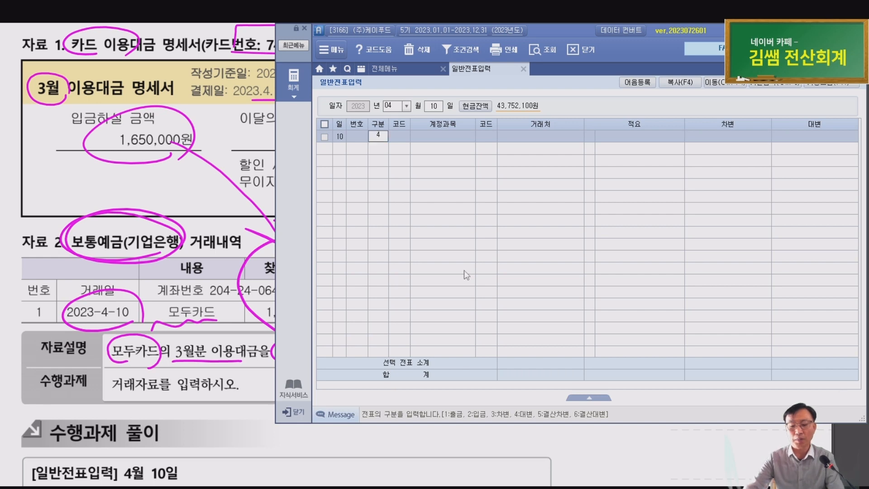
key("Return")
type("103")
key("Return")
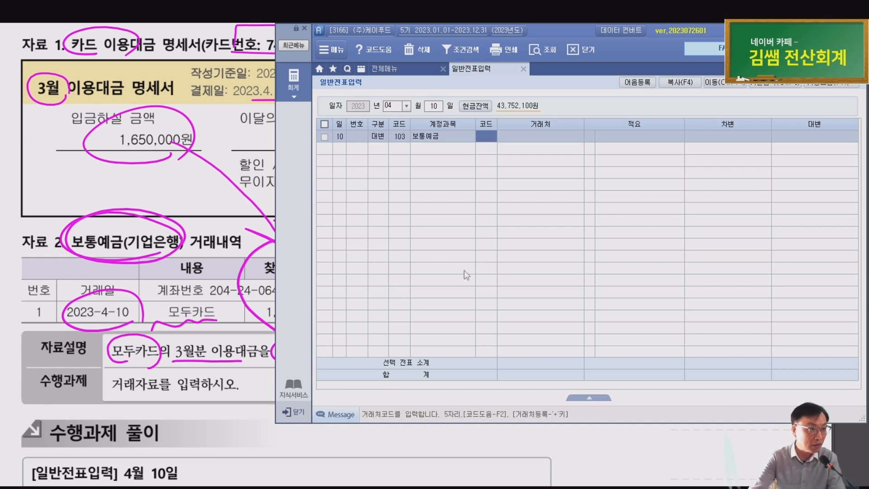
type("98007")
key("Return")
key("Return")
key("Return")
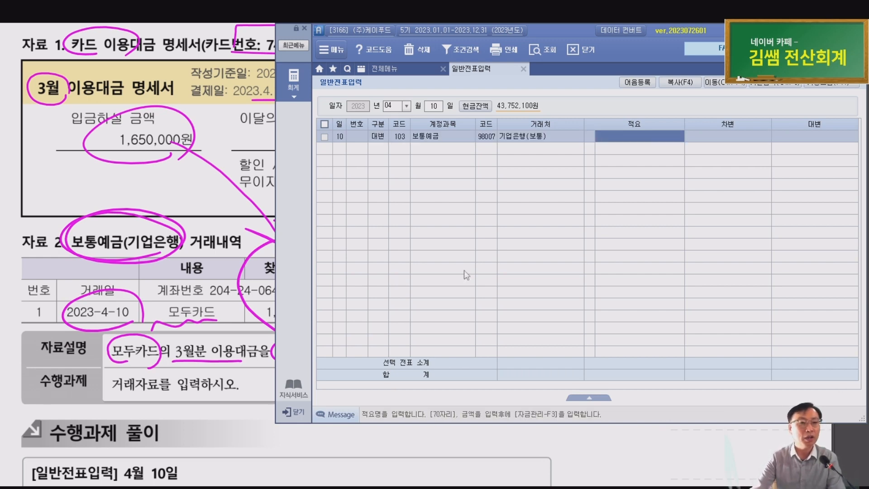
type("1,650")
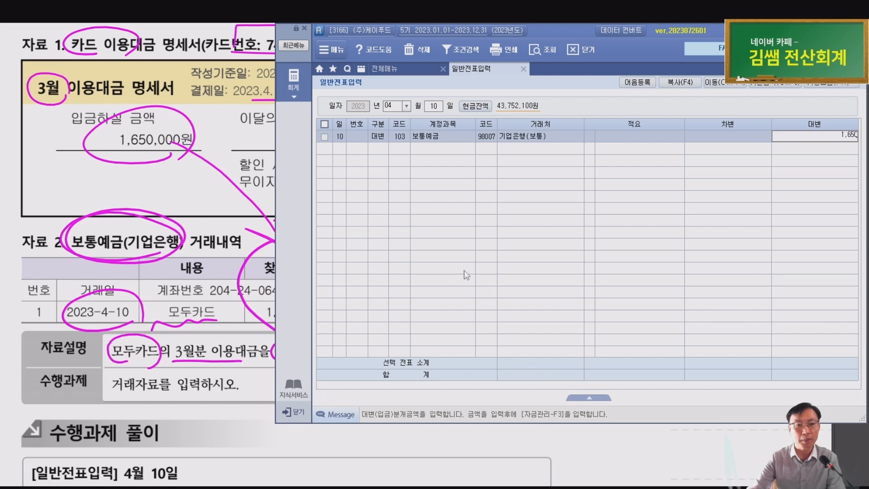
type(",000")
key("Return")
Start the debit line and sketch a 미지급금 (모두) pen note over the journal grid
type("3")
key("Return")
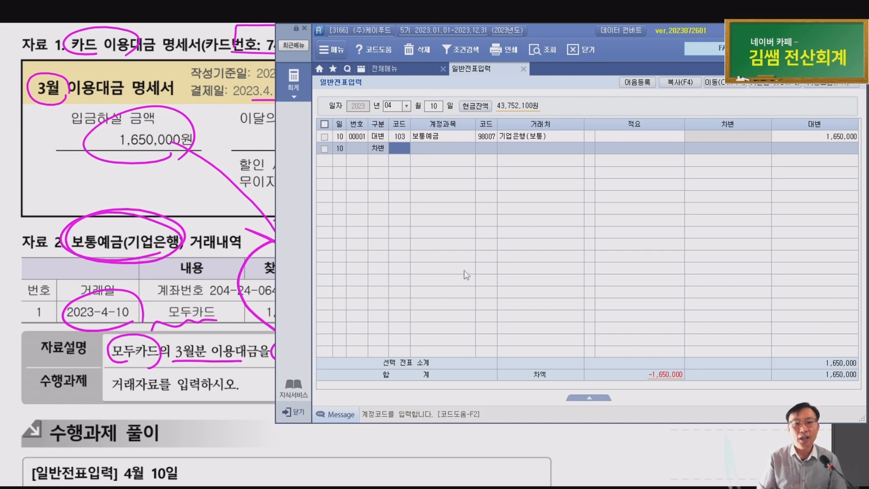
key("F2")
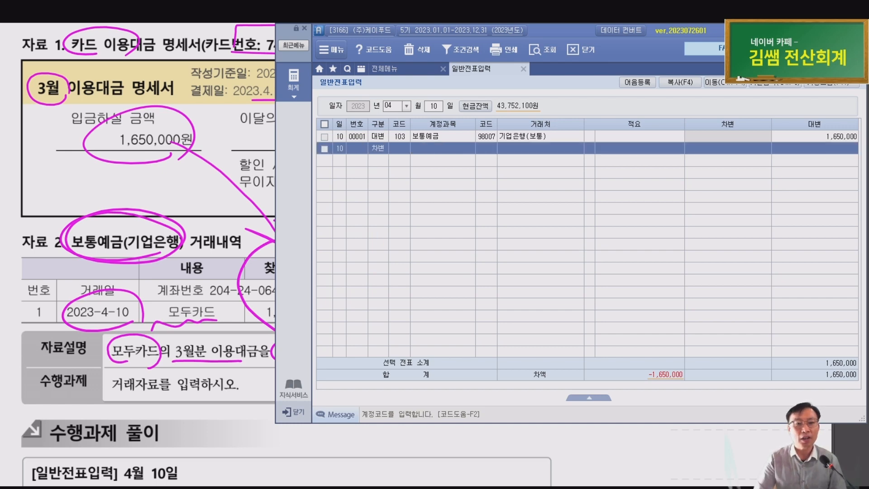
left_click_drag(560, 197, 531, 234)
left_click_drag(376, 192, 366, 234)
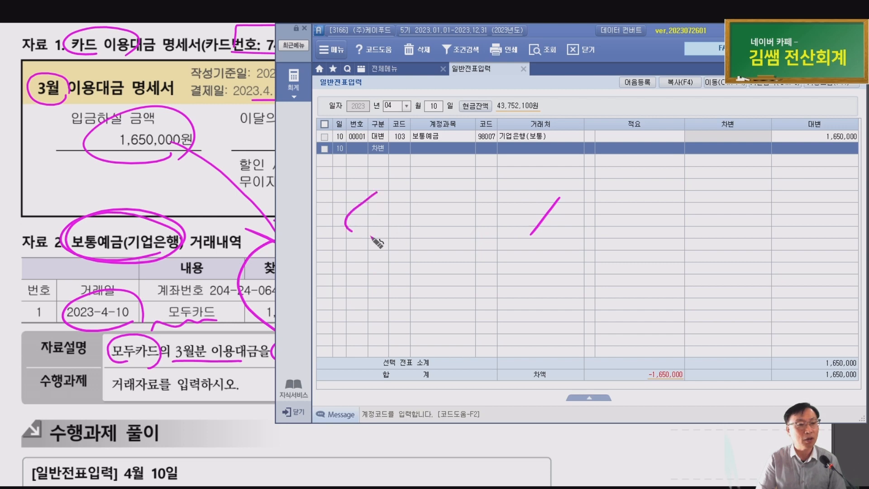
left_click_drag(452, 190, 455, 228)
mouse_move(581, 196)
left_mouse_down()
mouse_move(596, 203)
mouse_move(589, 210)
mouse_move(602, 224)
mouse_move(609, 210)
mouse_move(667, 214)
mouse_move(698, 199)
mouse_move(709, 210)
mouse_move(730, 193)
mouse_move(730, 211)
left_mouse_up()
mouse_move(765, 196)
left_mouse_down()
mouse_move(775, 209)
mouse_move(765, 210)
mouse_move(795, 195)
left_mouse_up()
left_click_drag(782, 195, 795, 207)
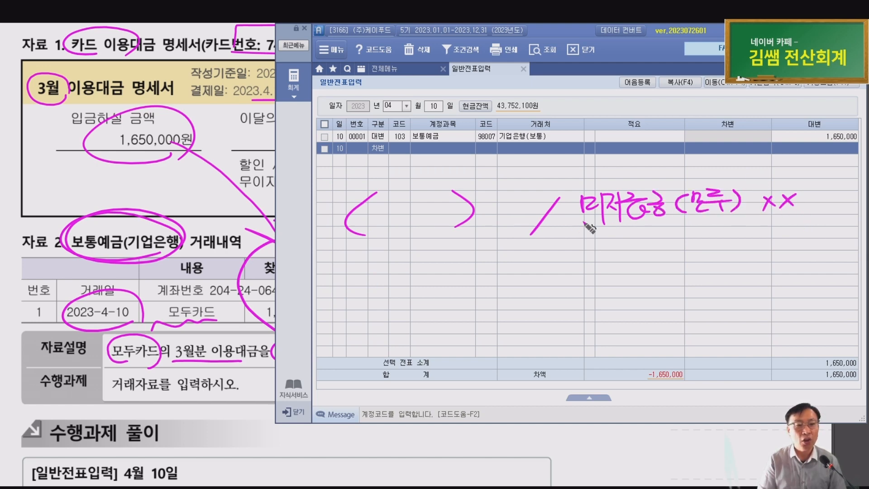
mouse_move(597, 213)
left_mouse_down()
mouse_move(475, 252)
mouse_move(501, 260)
left_mouse_up()
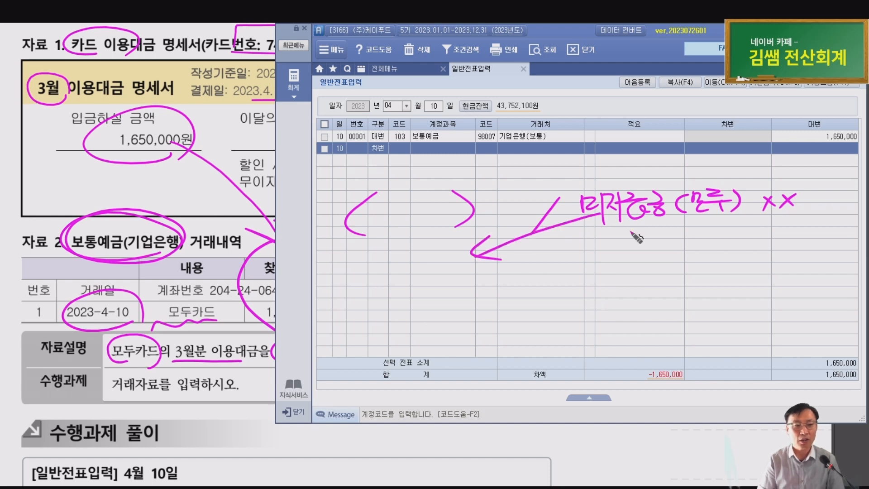
key("Escape")
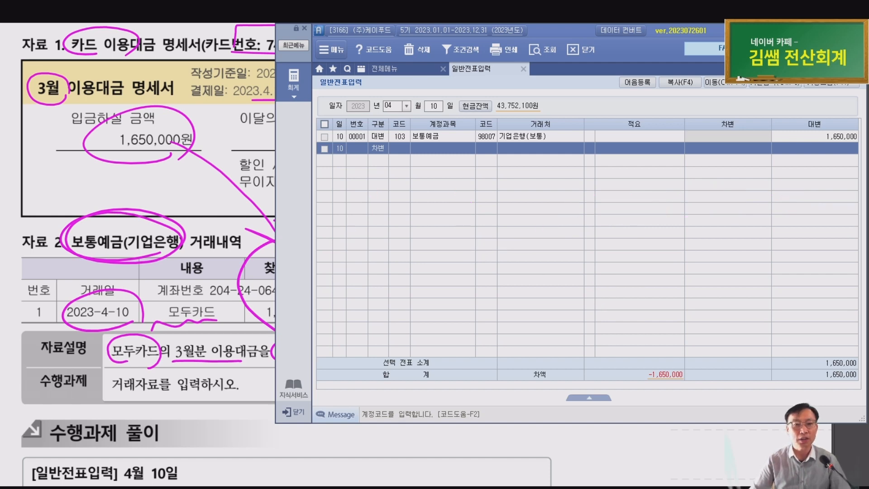
Debit 251 미지급금 1,650,000 with trading partner 99605 모두카드
left_click(403, 147)
type("251")
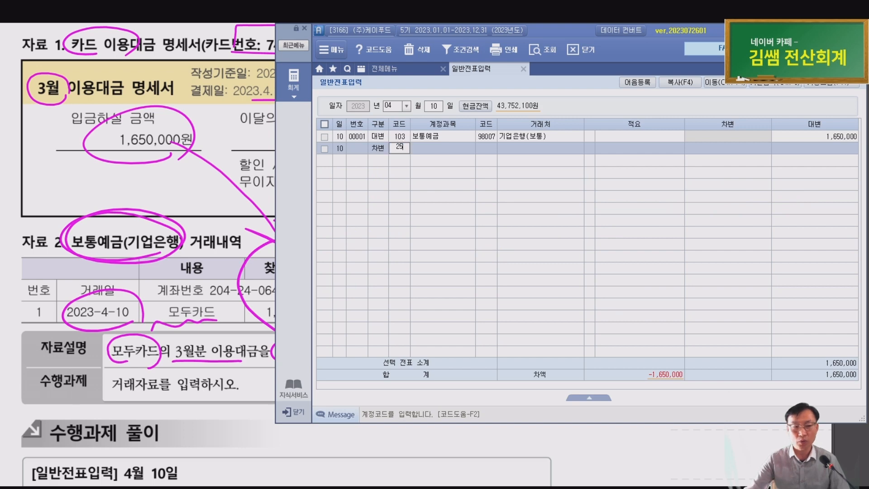
key("Return")
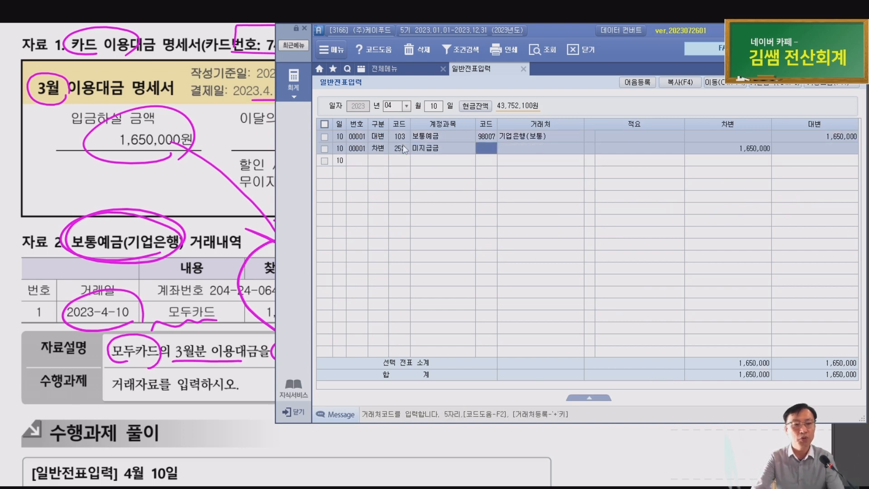
type("99605")
key("Return")
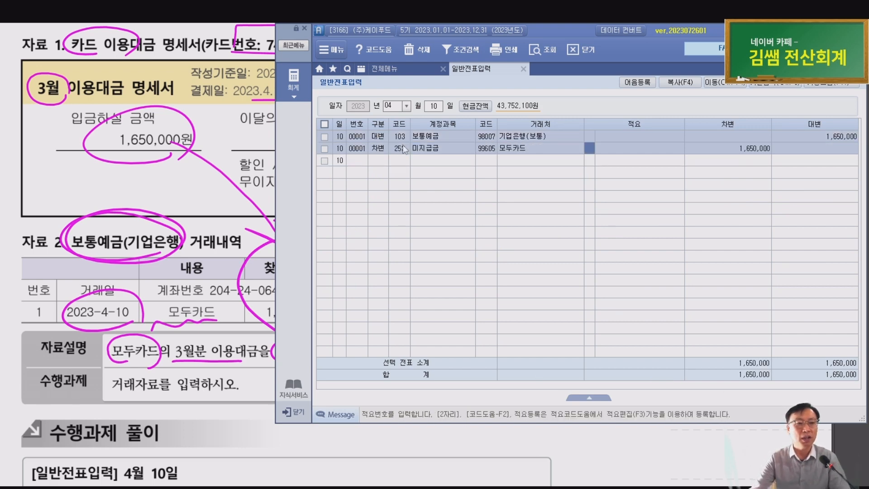
left_click(171, 268)
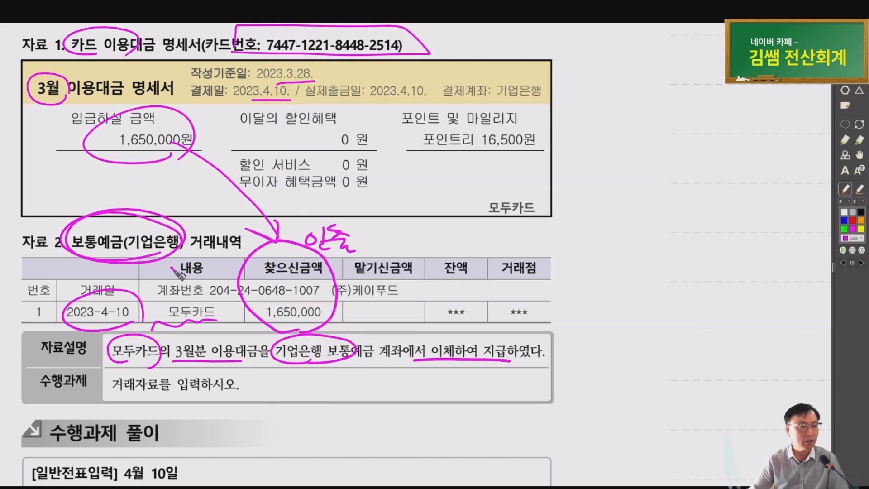
Circle the answer's 253.미지급금 (99605.모두카드) debit line and mark its date 10
scroll(216, 255, "down", 6)
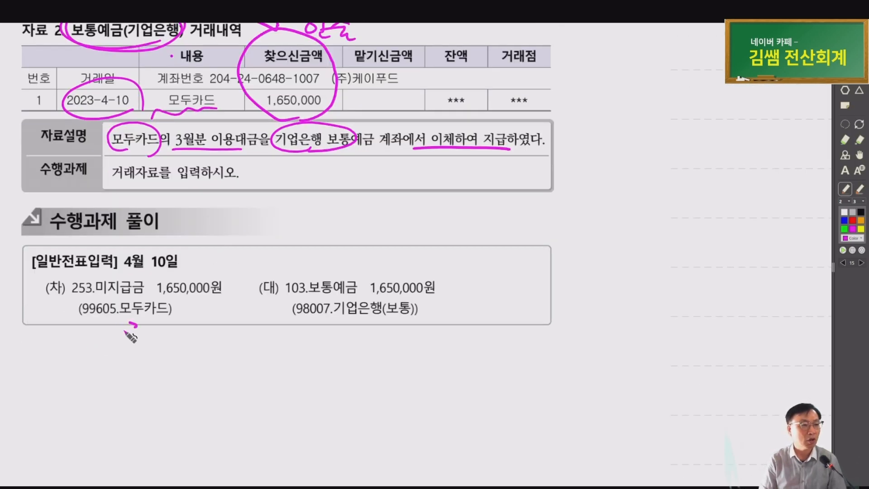
left_click_drag(126, 333, 126, 332)
left_click_drag(159, 274, 154, 273)
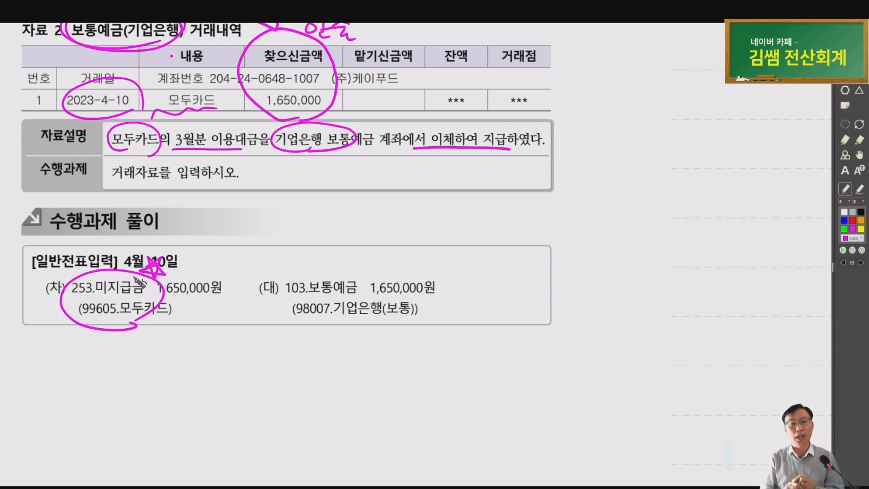
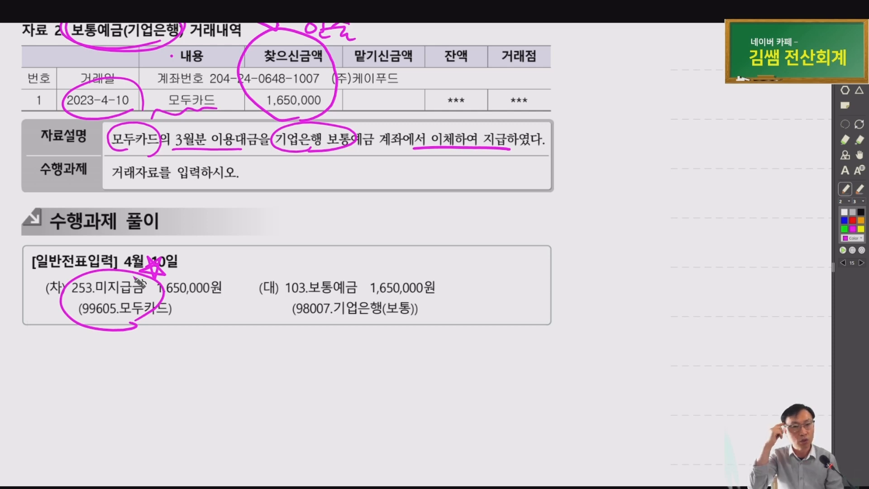
Mark the bank credit line and card partner, then check both partner codes in Smart A
mouse_move(369, 299)
left_mouse_down()
mouse_move(275, 317)
mouse_move(425, 317)
mouse_move(341, 324)
left_mouse_up()
left_click_drag(124, 324, 170, 318)
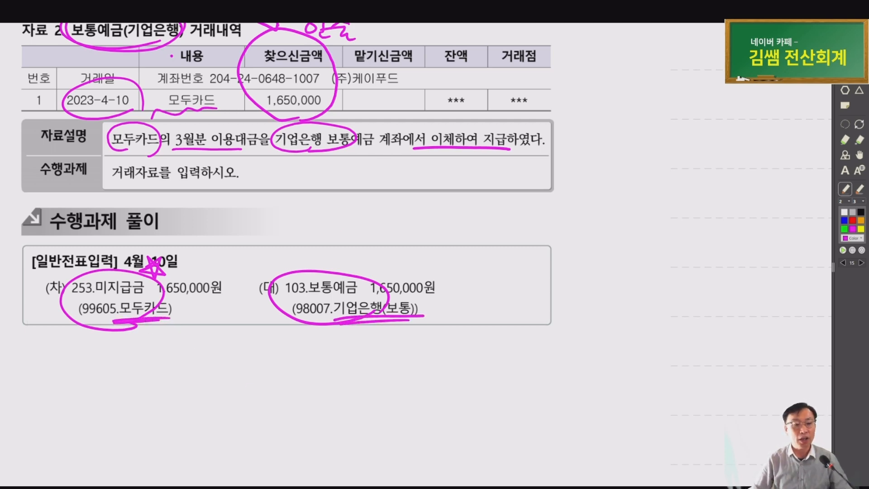
key("alt+Tab")
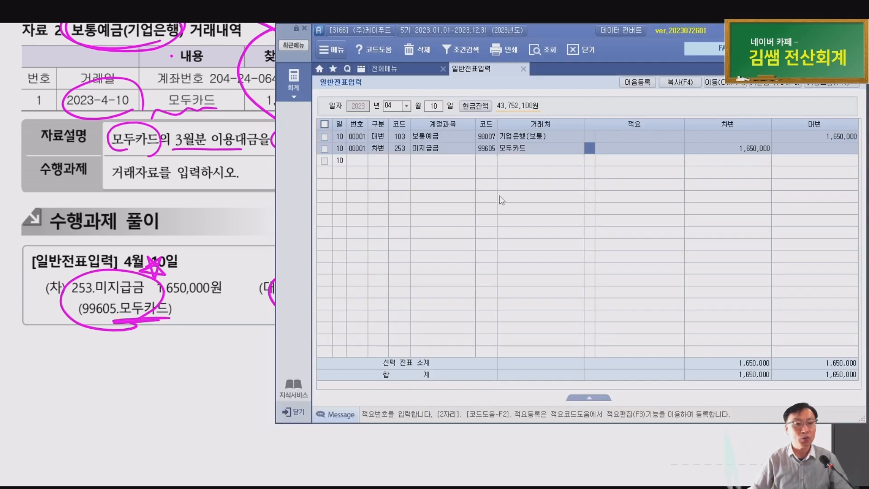
left_click(495, 135)
left_click(492, 149)
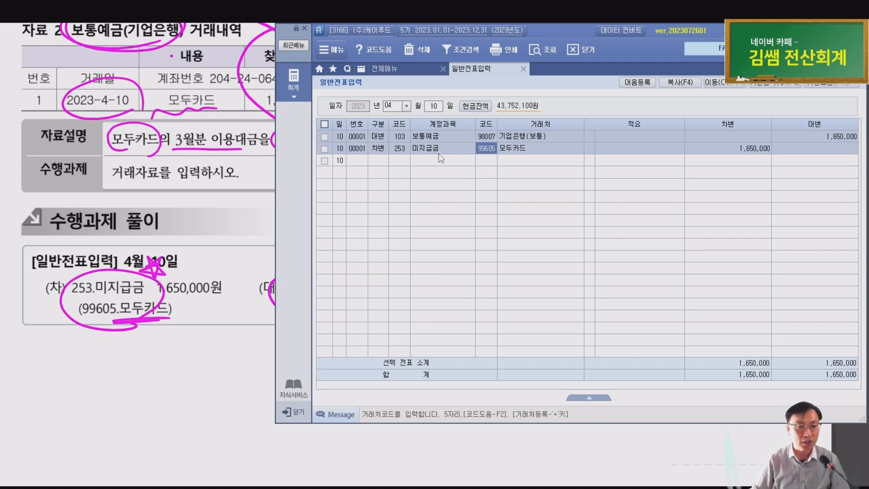
key("alt+Tab")
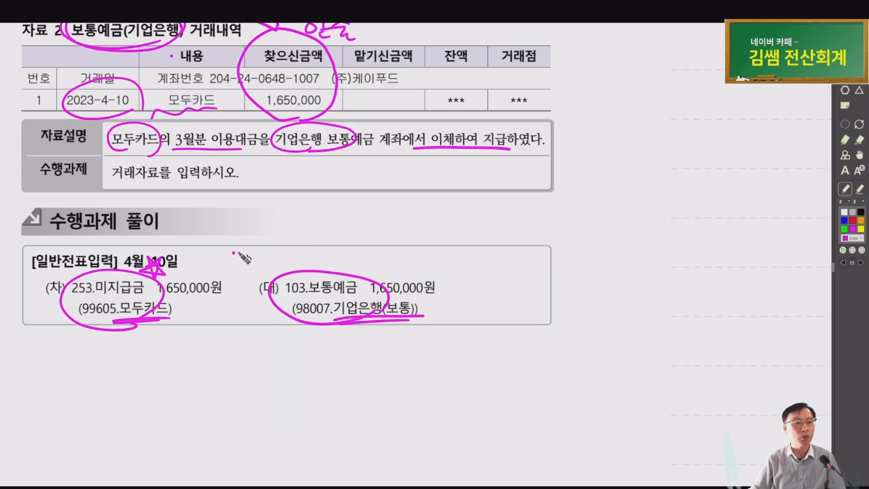
Loop the bank partner and 모두카드 and draw an arrow linking them on the solution
left_click_drag(136, 323, 169, 316)
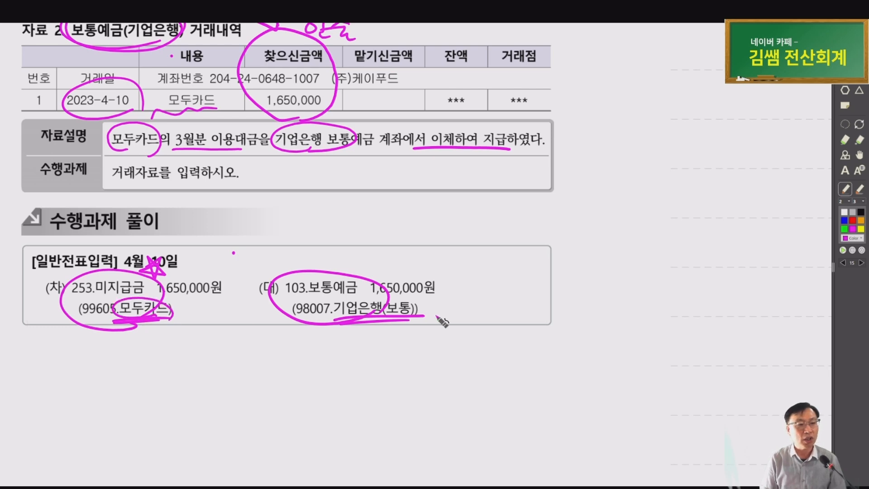
left_click_drag(436, 316, 419, 301)
left_click_drag(442, 348, 379, 335)
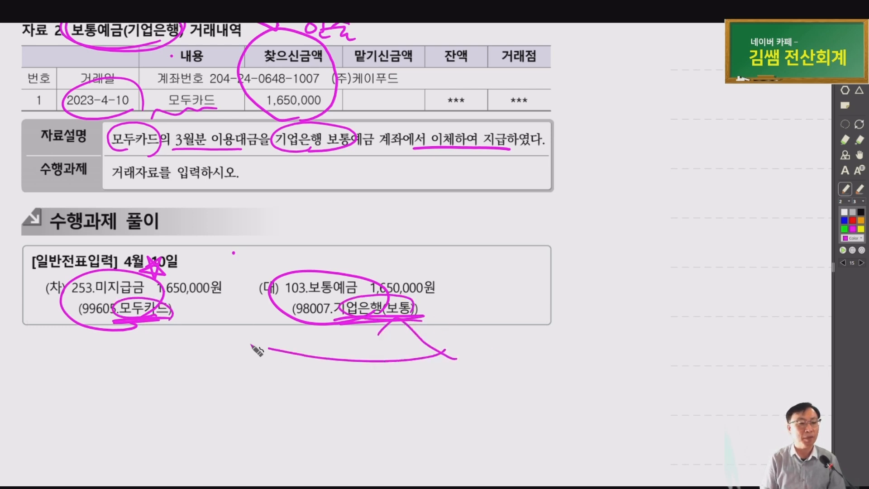
mouse_move(445, 351)
left_mouse_down()
mouse_move(257, 352)
mouse_move(177, 317)
left_mouse_up()
left_click_drag(177, 317, 188, 337)
left_click_drag(177, 317, 203, 311)
mouse_move(499, 355)
left_mouse_down()
mouse_move(516, 351)
mouse_move(518, 366)
left_mouse_up()
left_click(531, 363)
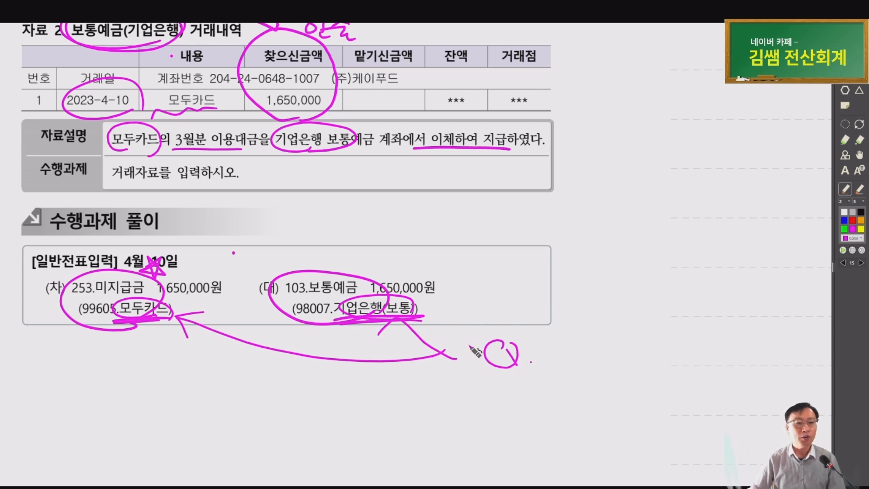
Recheck the bank partner on the Smart A credit line, then scroll toward the April 24 problem
key("alt+Tab")
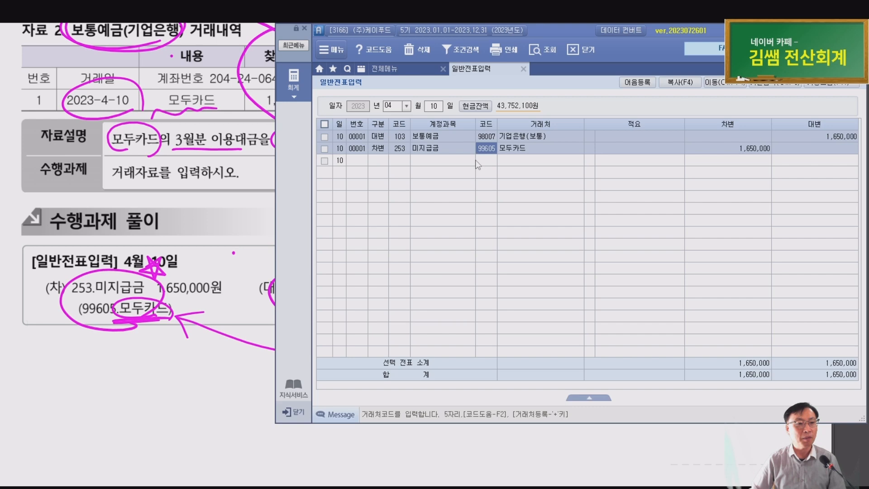
left_click(518, 136)
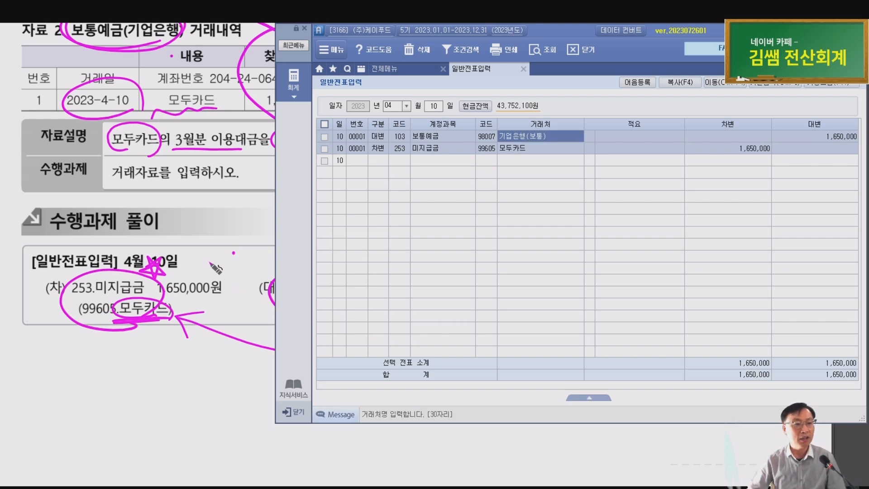
key("alt+Tab")
scroll(210, 261, "down", 5)
scroll(209, 261, "down", 3)
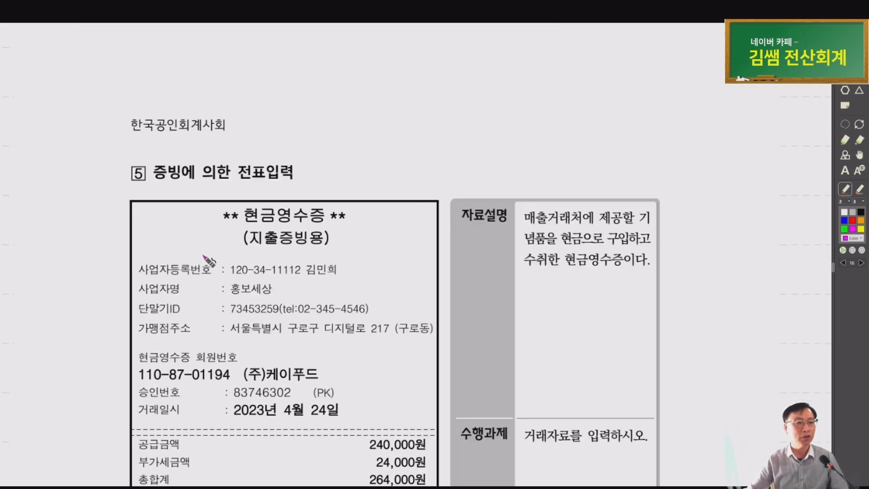
Circle the receipt title, business name 홍보세상, date 4월 24일 and bracket the three amounts
scroll(209, 262, "down", 2)
left_click_drag(338, 299, 261, 298)
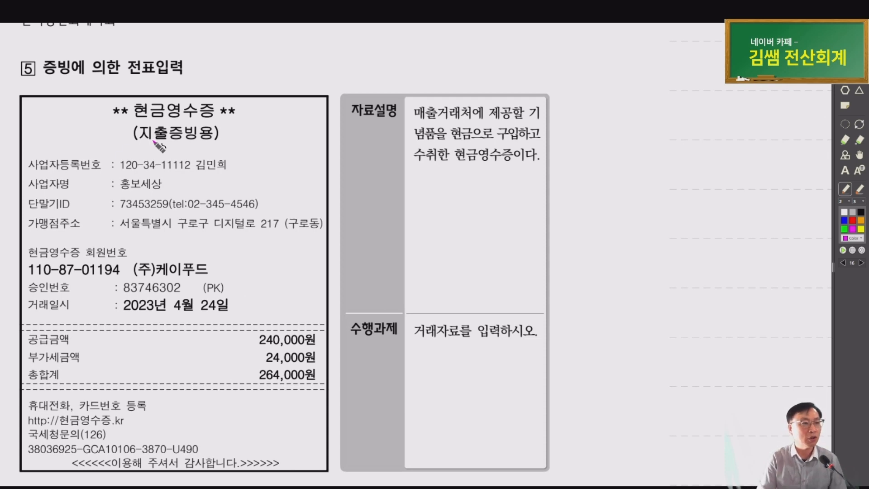
mouse_move(196, 144)
left_mouse_down()
mouse_move(131, 98)
mouse_move(231, 119)
left_mouse_up()
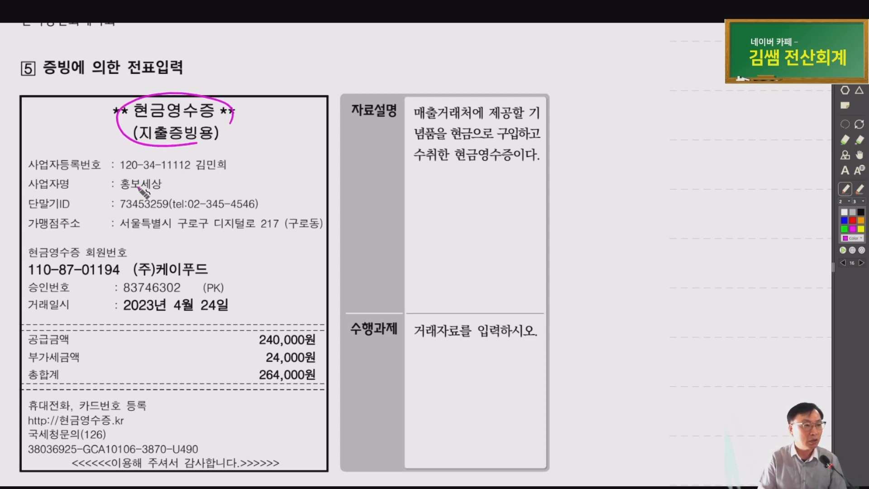
left_click_drag(105, 176, 117, 175)
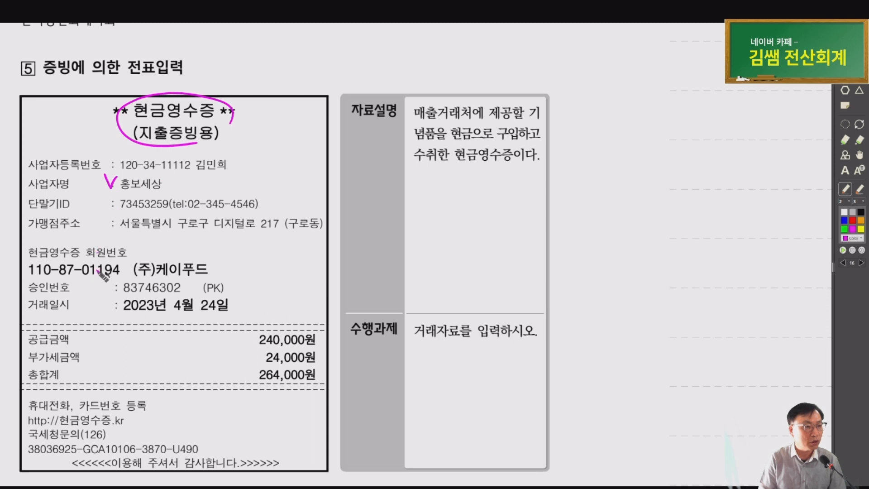
left_click_drag(220, 312, 231, 300)
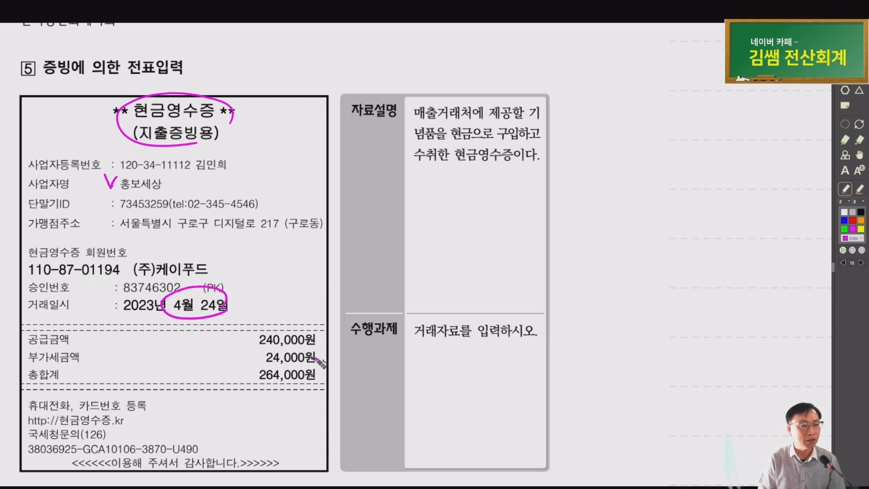
mouse_move(260, 333)
left_mouse_down()
mouse_move(224, 363)
mouse_move(252, 384)
left_mouse_up()
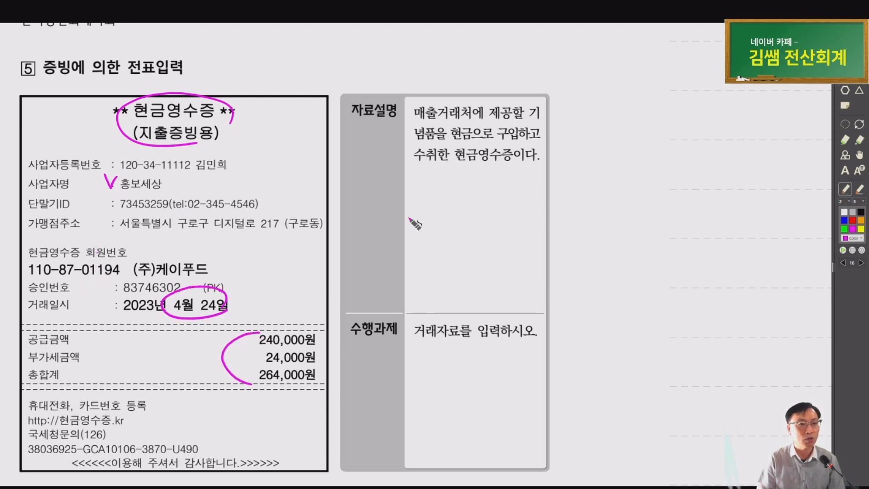
Mark 매출거래처, 현금 and 현금영수증 in the description and write 813 접대비 above it
mouse_move(459, 121)
left_mouse_down()
mouse_move(402, 108)
mouse_move(458, 127)
mouse_move(502, 125)
left_mouse_up()
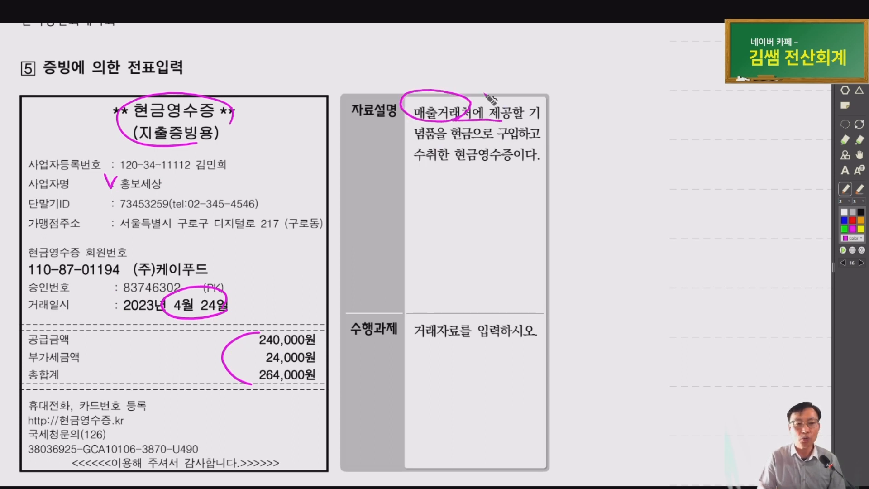
mouse_move(485, 94)
left_mouse_down()
mouse_move(475, 89)
mouse_move(519, 93)
left_mouse_up()
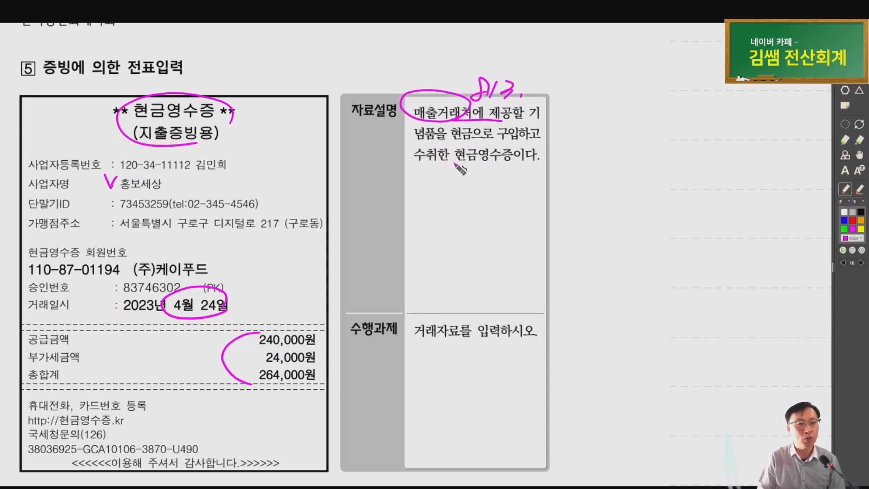
mouse_move(465, 142)
left_mouse_down()
mouse_move(443, 144)
mouse_move(482, 130)
left_mouse_up()
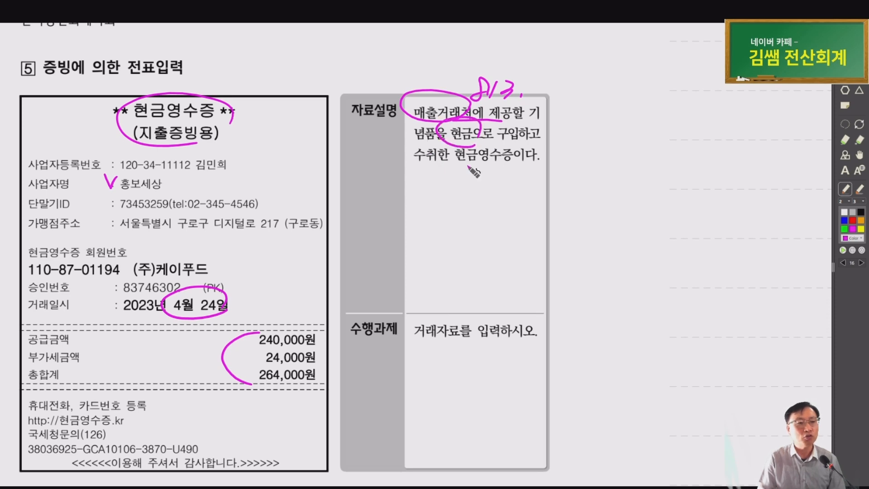
mouse_move(494, 172)
left_mouse_down()
mouse_move(453, 169)
mouse_move(511, 167)
left_mouse_up()
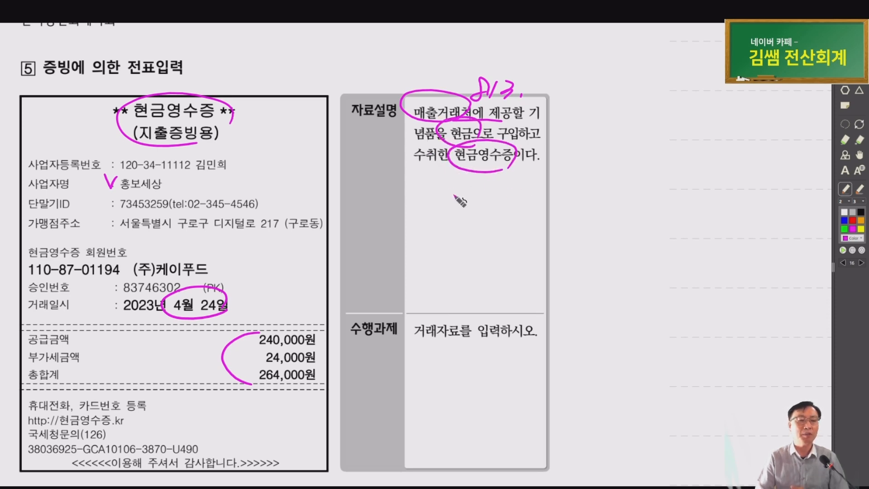
mouse_move(538, 96)
left_mouse_down()
mouse_move(550, 102)
mouse_move(585, 86)
mouse_move(595, 101)
mouse_move(615, 81)
left_mouse_up()
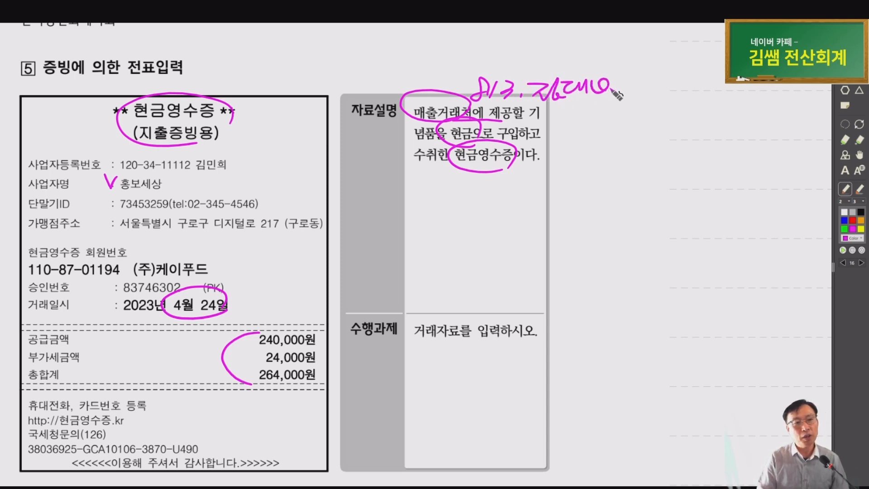
mouse_move(580, 106)
left_mouse_down()
mouse_move(591, 118)
mouse_move(603, 108)
mouse_move(572, 131)
mouse_move(603, 157)
mouse_move(623, 132)
mouse_move(643, 136)
mouse_move(648, 151)
left_mouse_up()
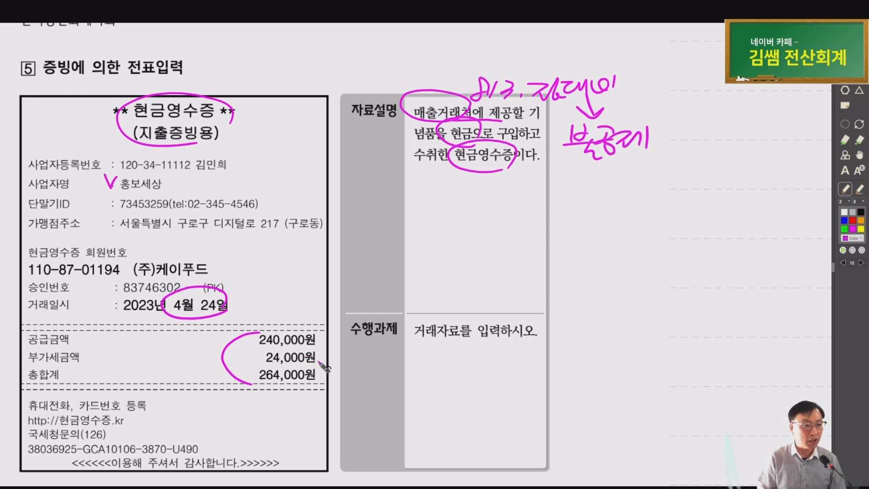
Circle the 24,000원 VAT, underline 불공제, and add an arrow and note below
left_click_drag(319, 361, 318, 366)
left_click_drag(560, 161, 663, 159)
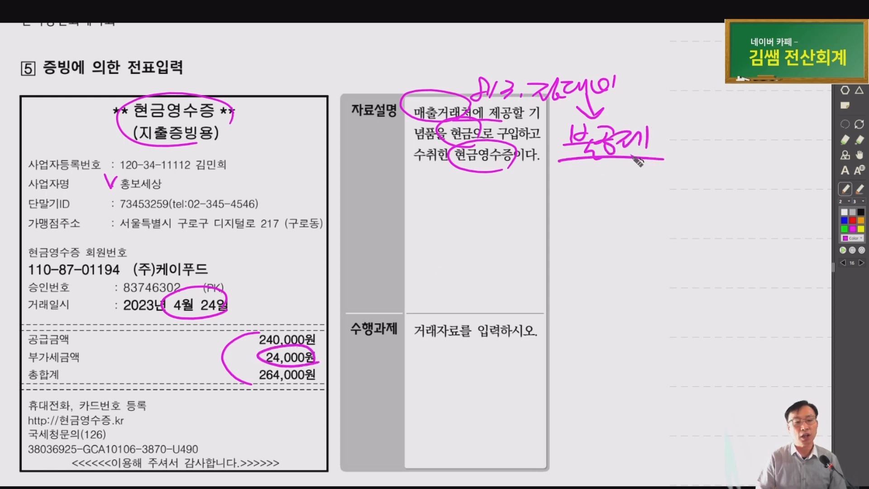
left_click_drag(537, 175, 536, 208)
left_click_drag(530, 195, 553, 208)
mouse_move(475, 209)
left_mouse_down()
mouse_move(494, 245)
mouse_move(512, 230)
mouse_move(516, 247)
left_mouse_up()
Write 불공, cross it out, and replace it with a bracketed 불공제사유 note
left_click(529, 240)
mouse_move(589, 211)
left_mouse_down()
mouse_move(566, 228)
mouse_move(584, 244)
mouse_move(621, 225)
mouse_move(611, 227)
left_mouse_up()
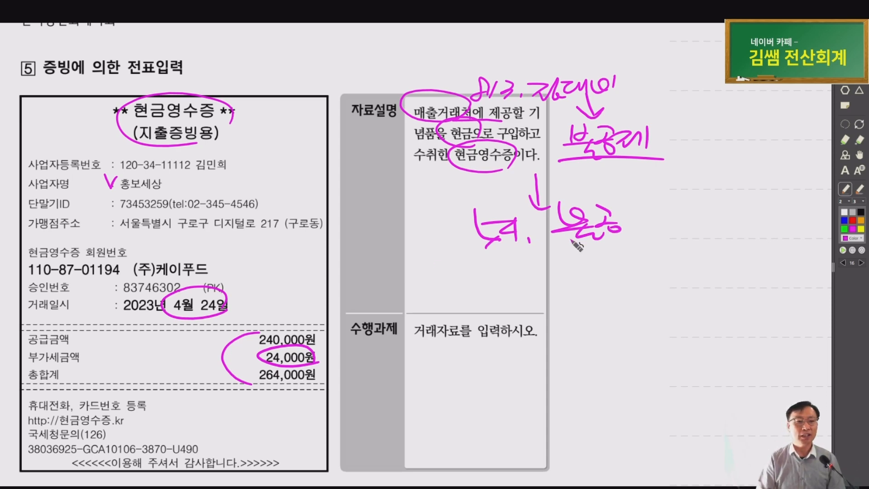
left_click_drag(609, 191, 459, 255)
left_click_drag(487, 192, 659, 252)
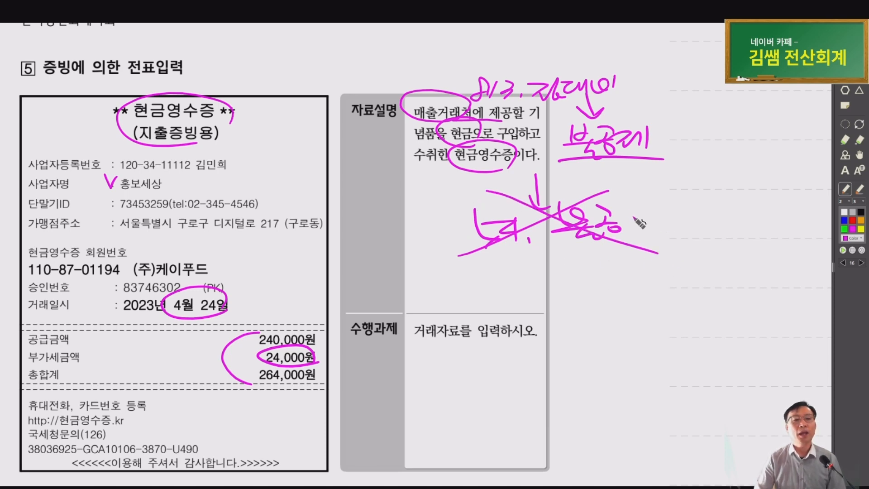
left_click_drag(643, 197, 640, 231)
left_click_drag(663, 199, 651, 213)
mouse_move(656, 207)
left_mouse_down()
mouse_move(677, 226)
mouse_move(713, 206)
mouse_move(721, 223)
mouse_move(770, 199)
mouse_move(776, 222)
mouse_move(784, 203)
mouse_move(792, 206)
left_mouse_up()
mouse_move(781, 213)
left_mouse_down()
mouse_move(776, 220)
mouse_move(809, 217)
mouse_move(813, 229)
left_mouse_up()
mouse_move(806, 200)
left_mouse_down()
mouse_move(822, 218)
mouse_move(829, 190)
mouse_move(816, 223)
left_mouse_up()
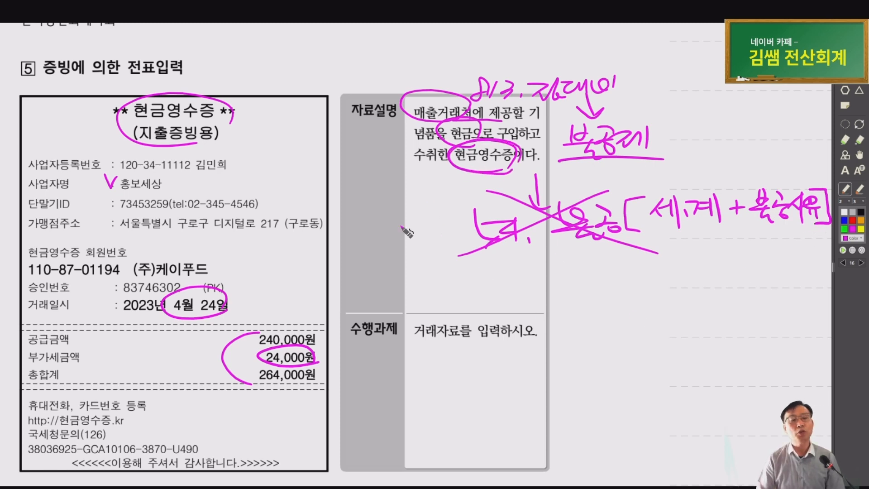
Note that 현영·카드 + 불공제사유 goes to 일반전표 and double-circle that conclusion
mouse_move(401, 249)
left_mouse_down()
mouse_move(424, 265)
mouse_move(437, 263)
mouse_move(443, 276)
mouse_move(471, 262)
mouse_move(487, 272)
mouse_move(475, 272)
left_mouse_up()
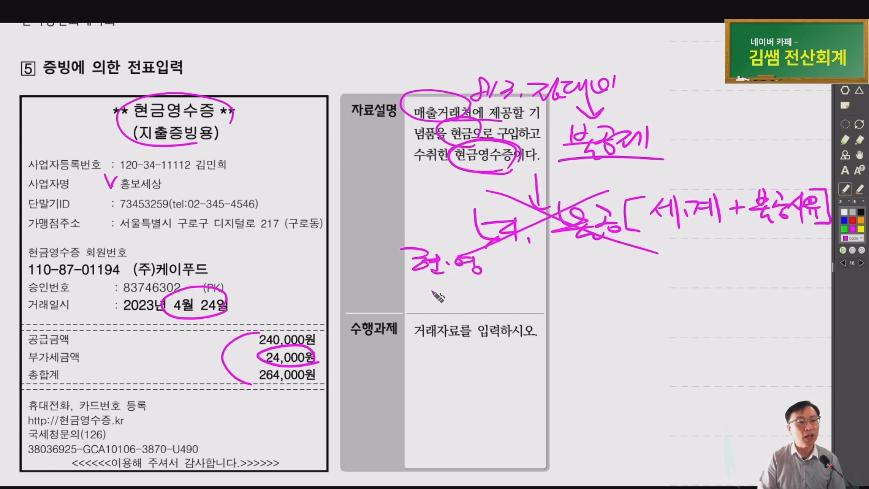
mouse_move(412, 286)
left_mouse_down()
mouse_move(474, 299)
mouse_move(498, 271)
mouse_move(415, 275)
mouse_move(400, 295)
left_mouse_up()
left_click_drag(516, 276, 536, 275)
left_click_drag(526, 266, 528, 287)
mouse_move(553, 262)
left_mouse_down()
mouse_move(598, 285)
mouse_move(634, 272)
mouse_move(645, 283)
mouse_move(675, 270)
mouse_move(666, 261)
mouse_move(715, 272)
mouse_move(723, 288)
mouse_move(731, 267)
mouse_move(745, 282)
mouse_move(765, 267)
mouse_move(772, 283)
mouse_move(791, 264)
mouse_move(799, 291)
mouse_move(724, 302)
left_mouse_up()
mouse_move(795, 248)
left_mouse_down()
mouse_move(815, 270)
mouse_move(661, 285)
left_mouse_up()
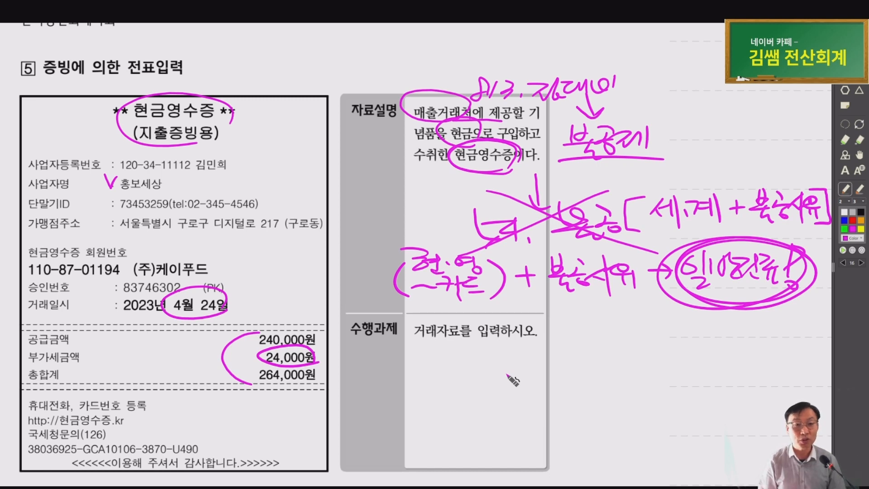
Circle [일반전표입력] and (출), underlining the 813.접대비 264,000 debit and 101.현금 credit lines
scroll(513, 381, "down", 5)
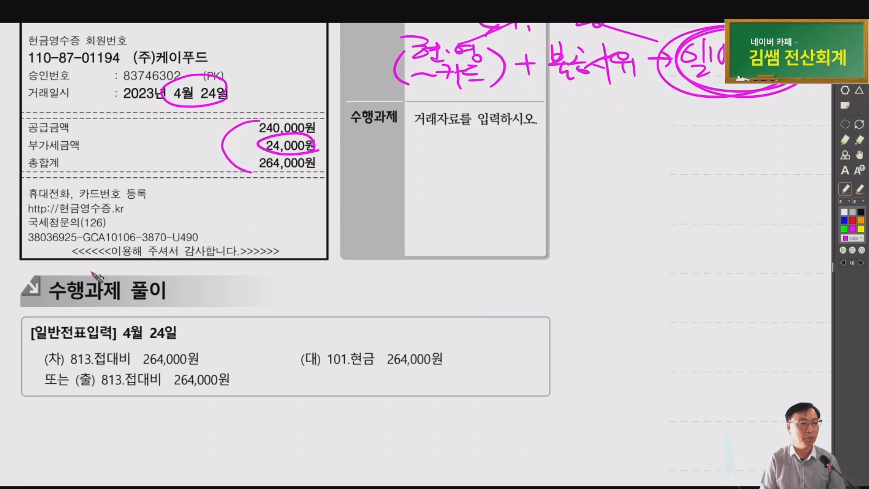
mouse_move(80, 352)
left_mouse_down()
mouse_move(70, 316)
mouse_move(59, 358)
mouse_move(121, 369)
mouse_move(243, 363)
left_mouse_up()
left_click_drag(237, 359, 247, 363)
mouse_move(245, 368)
left_mouse_down()
mouse_move(244, 380)
mouse_move(282, 377)
left_mouse_up()
left_click_drag(244, 335, 279, 392)
mouse_move(271, 345)
left_mouse_down()
mouse_move(245, 378)
mouse_move(291, 386)
left_mouse_up()
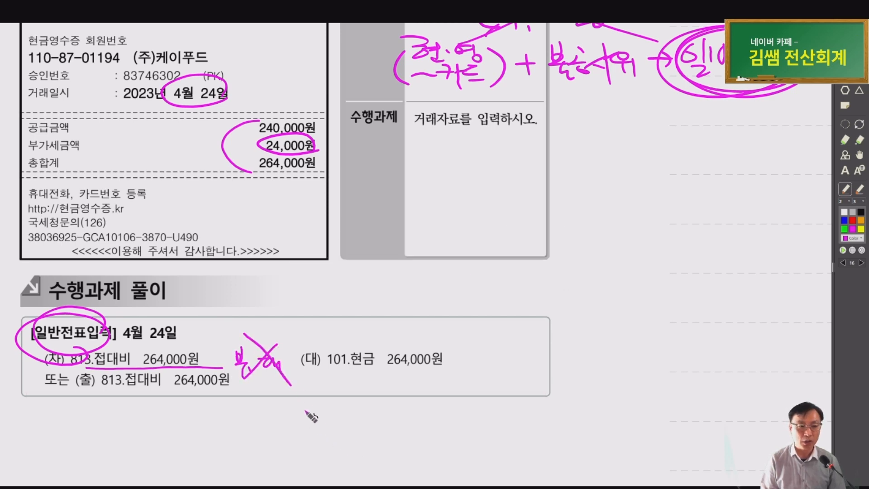
left_click_drag(339, 368, 379, 369)
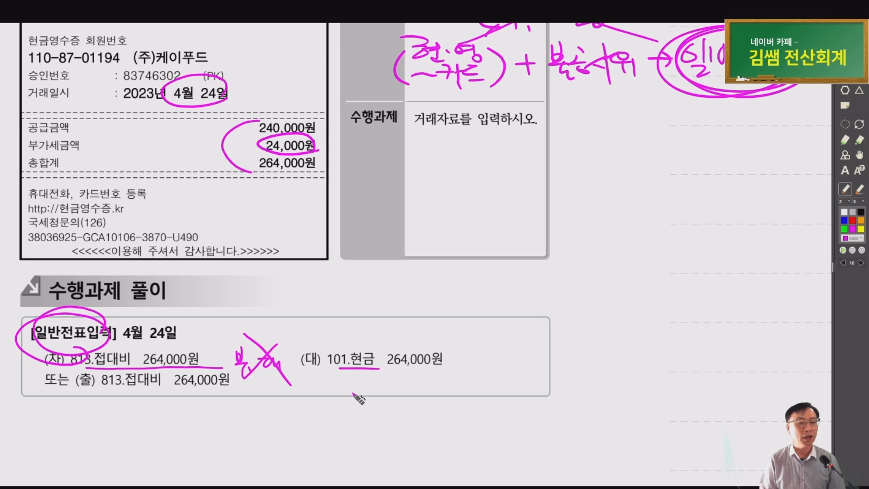
left_click_drag(284, 369, 441, 366)
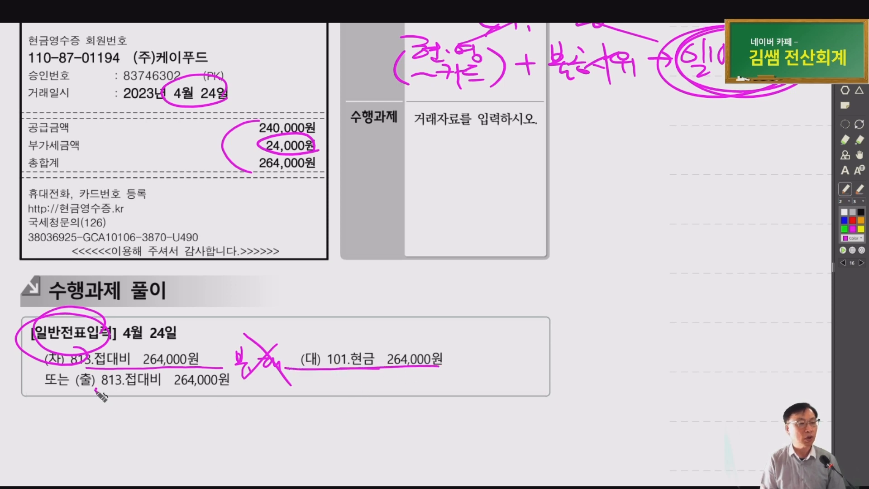
left_click_drag(96, 389, 103, 381)
scroll(66, 425, "up", 5)
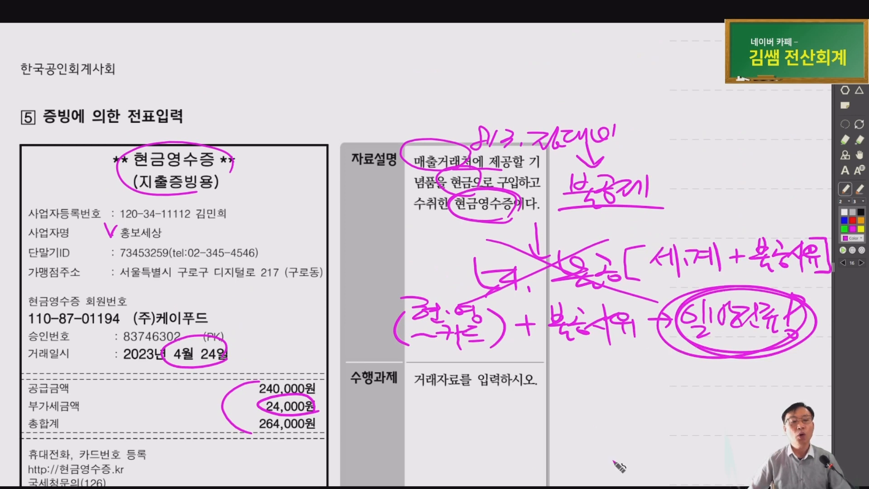
Start an April 24 voucher in Smart A with a debit line to 813 접대비
mouse_move(673, 487)
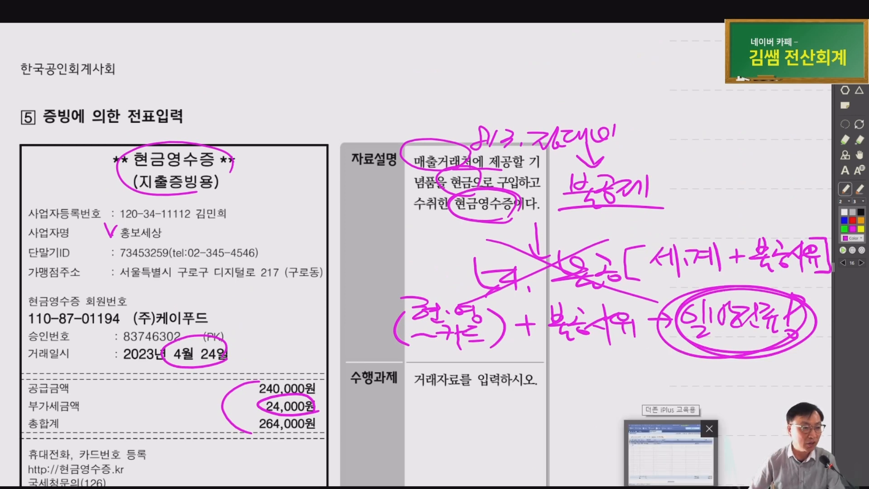
left_click(672, 453)
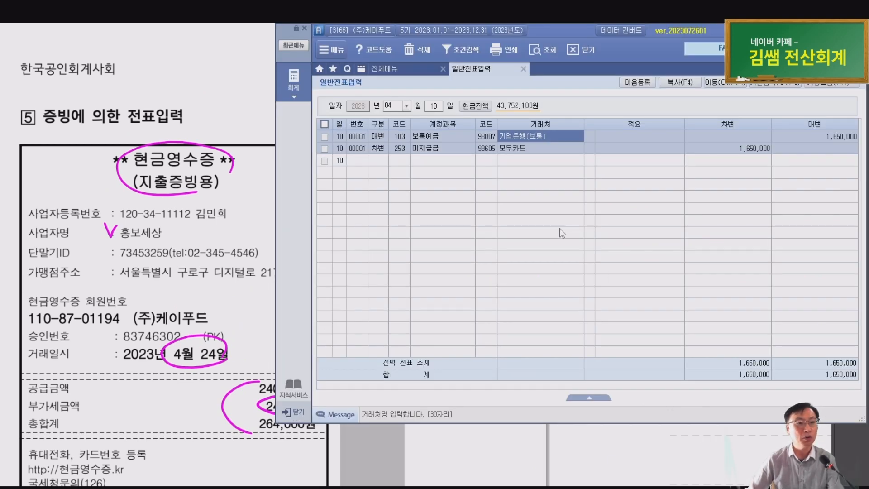
key("Escape")
type("24")
key("Return")
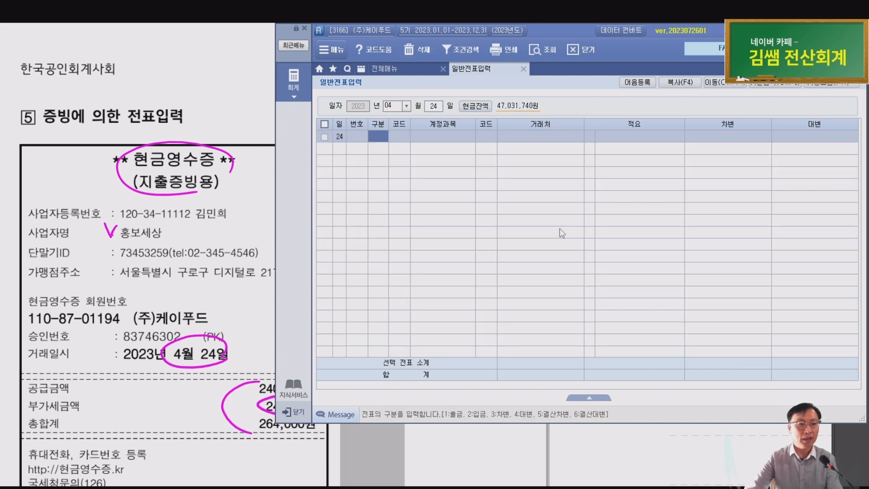
type("3")
key("Return")
type("813")
key("Return")
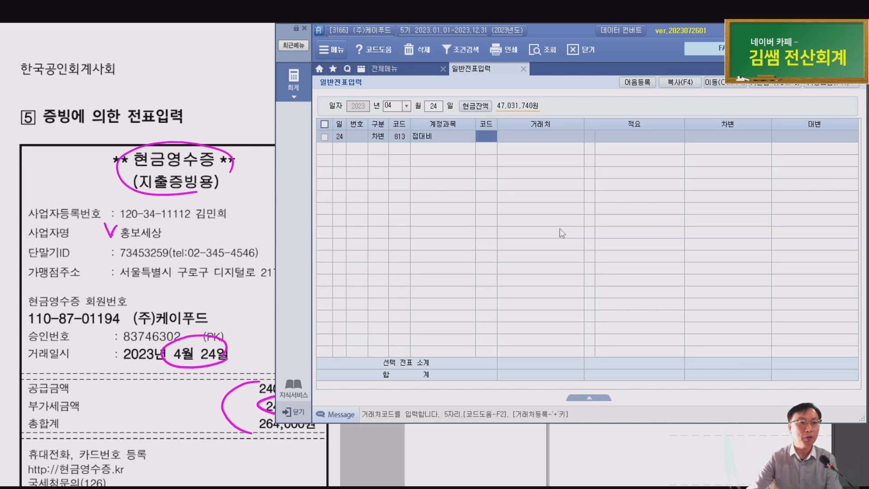
key("Return")
key("Return")
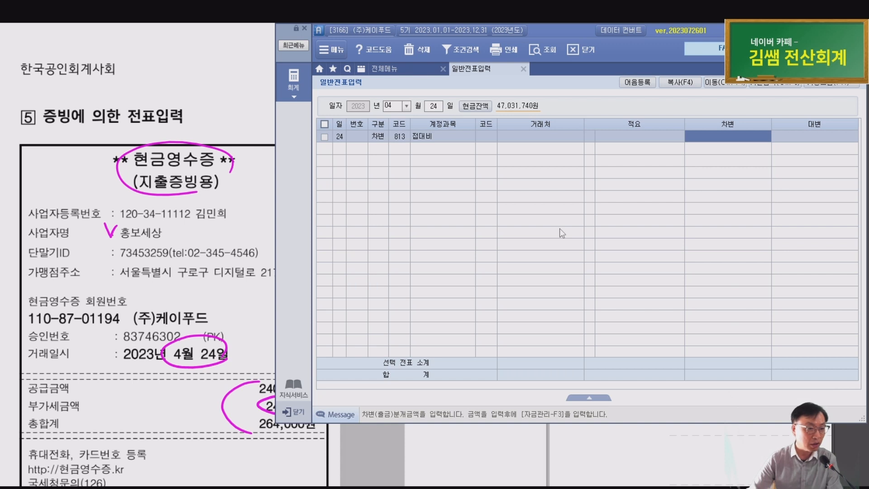
Enter the 264,000 debit amount and a credit line to 101 현금
type("264,000")
key("Return")
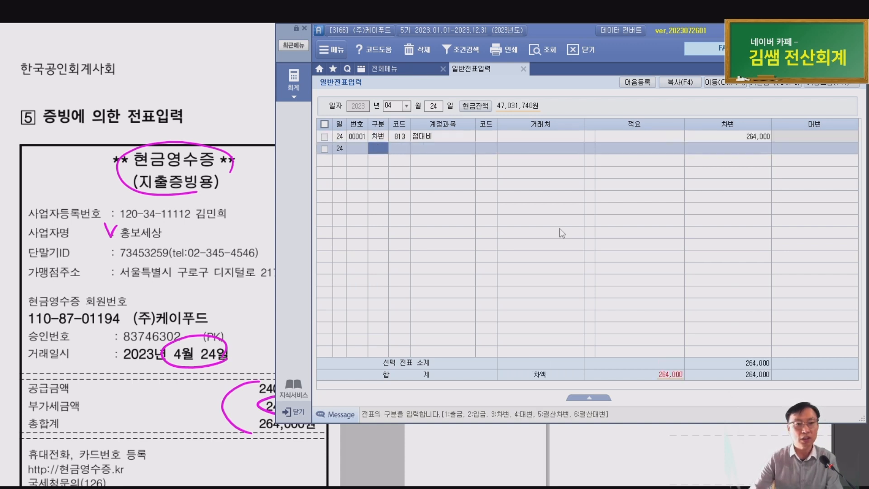
type("4")
key("Return")
type("101")
key("Return")
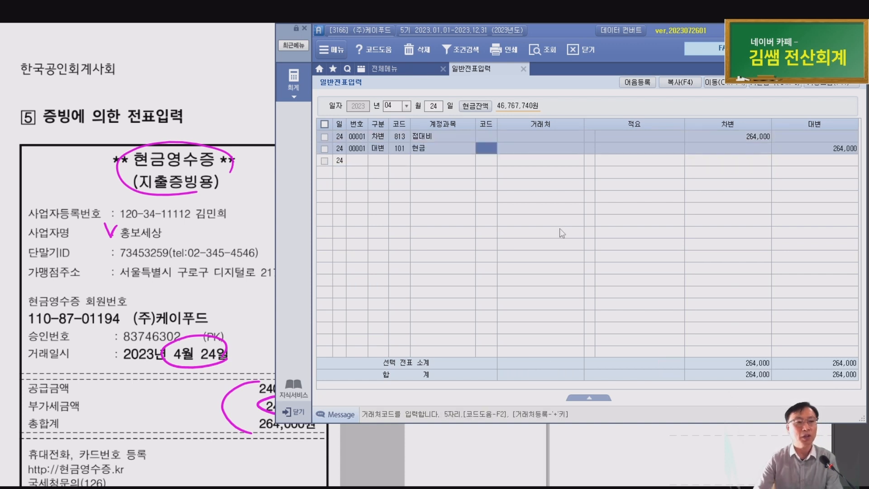
key("Left")
key("Down")
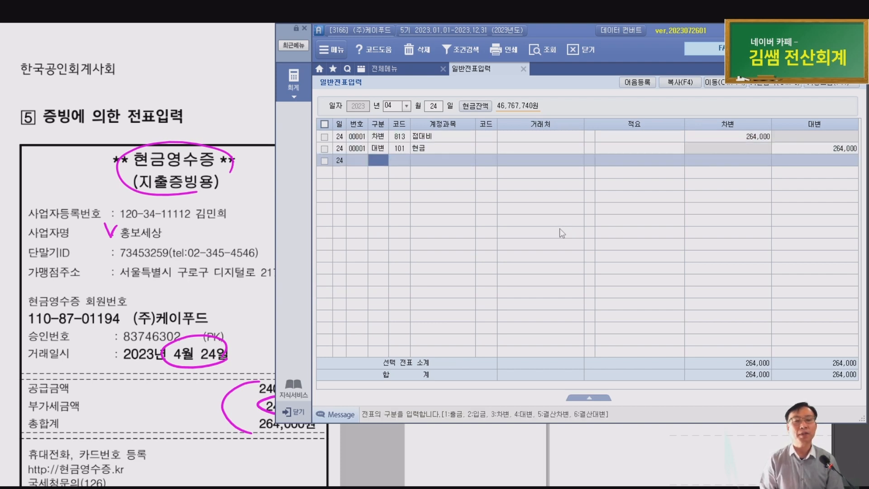
Scroll to page 17 VAT task 1 and circle 과세매출자료, 전자세금계산서 and 거래명세서
left_click(235, 233)
scroll(229, 278, "down", 5)
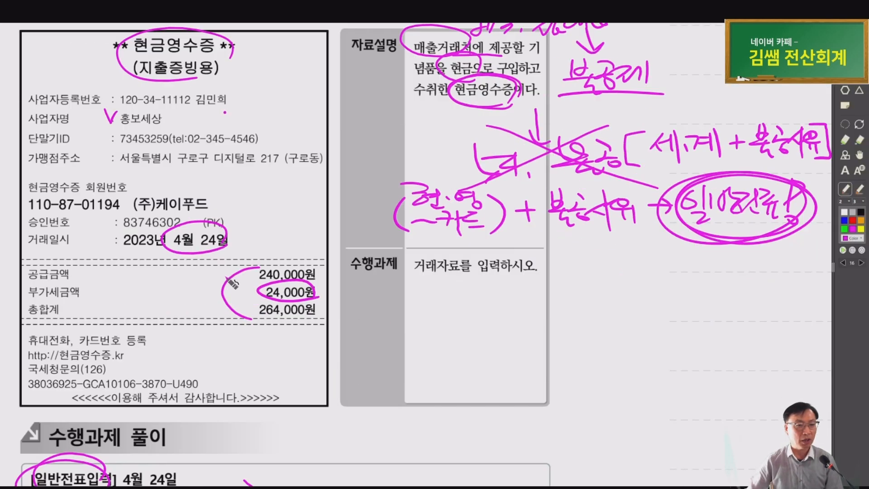
scroll(228, 326, "down", 2)
scroll(221, 319, "down", 3)
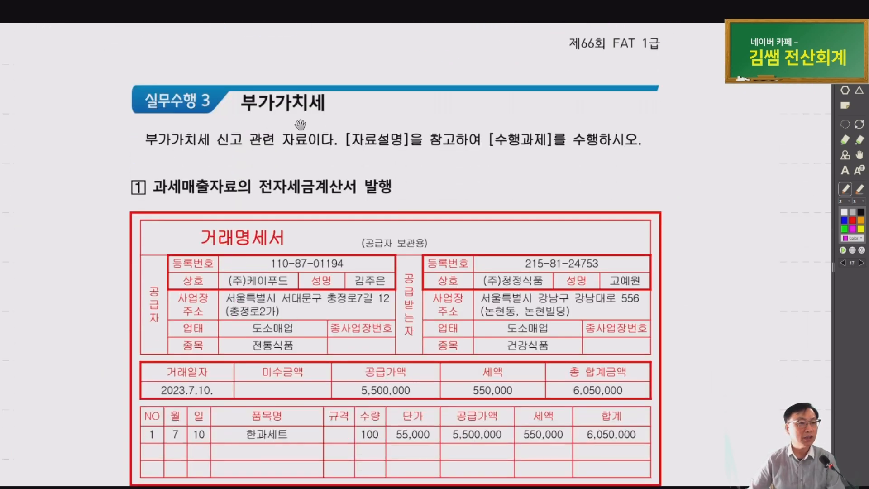
left_click_drag(309, 166, 208, 136)
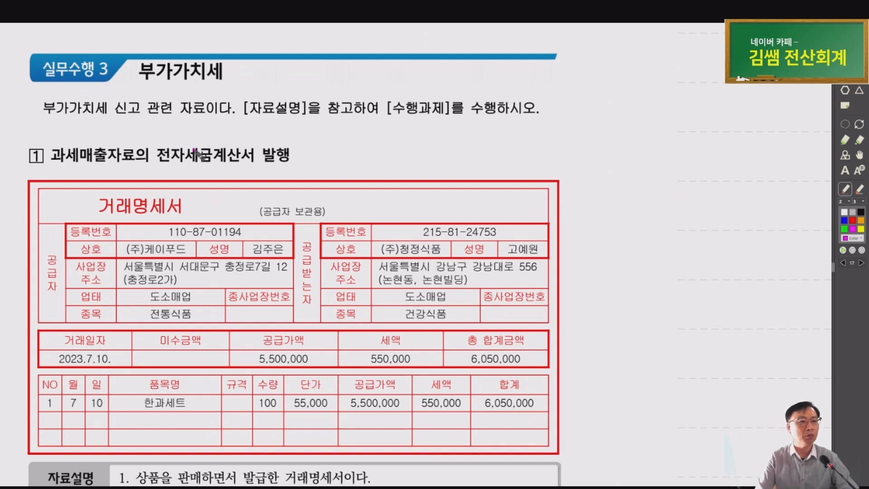
left_click_drag(125, 168, 132, 166)
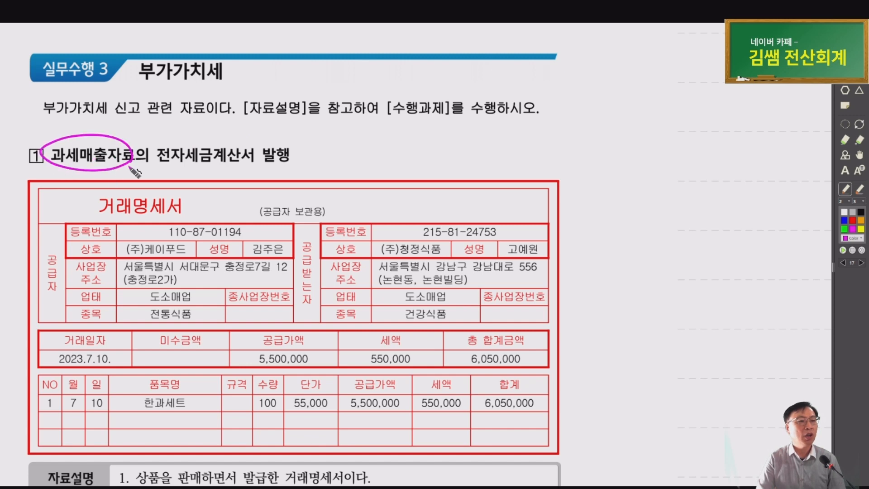
mouse_move(221, 163)
left_mouse_down()
mouse_move(250, 153)
mouse_move(234, 162)
left_mouse_up()
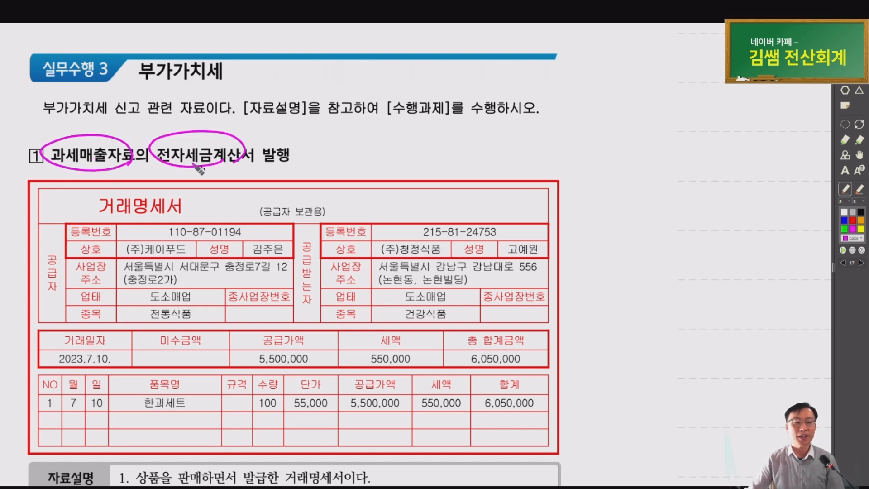
scroll(200, 169, "down", 2)
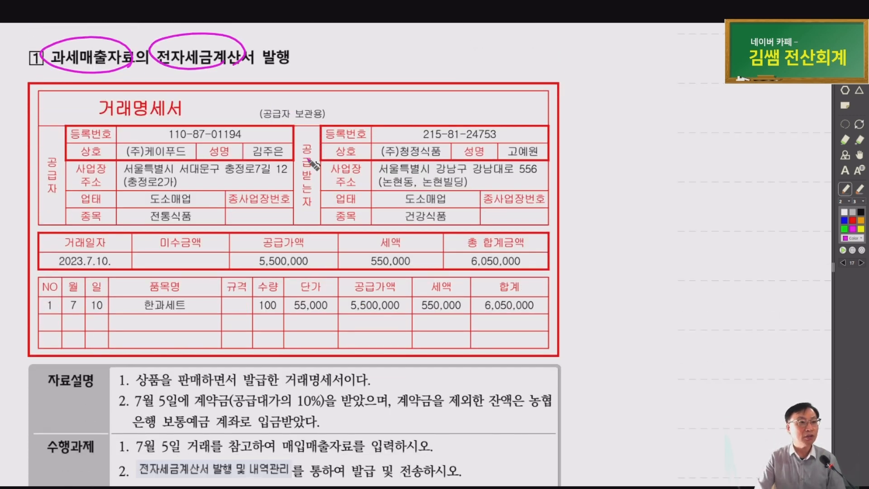
left_click_drag(95, 126, 193, 109)
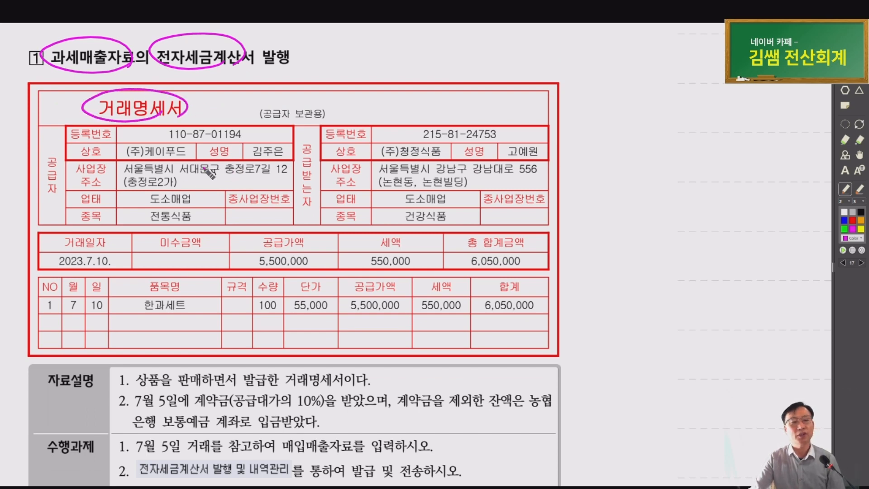
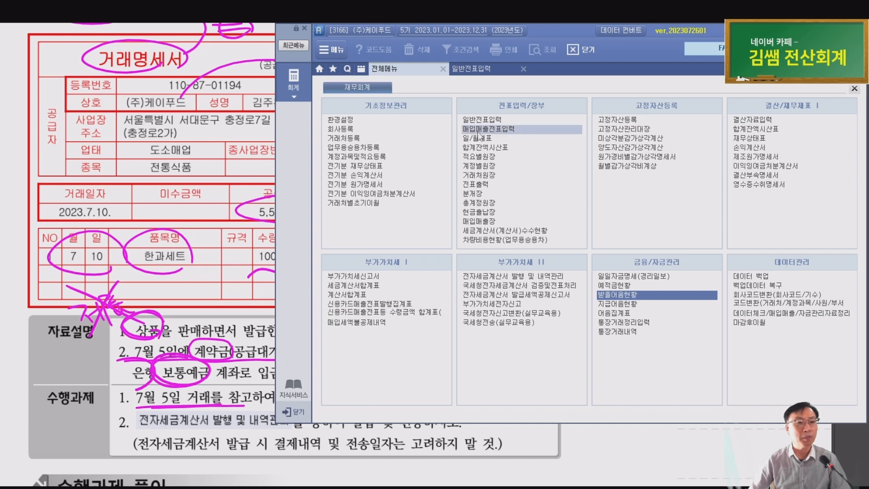
Open 매입매출전표입력 and go to the existing 07/05 면세 sales entry
left_click(478, 131)
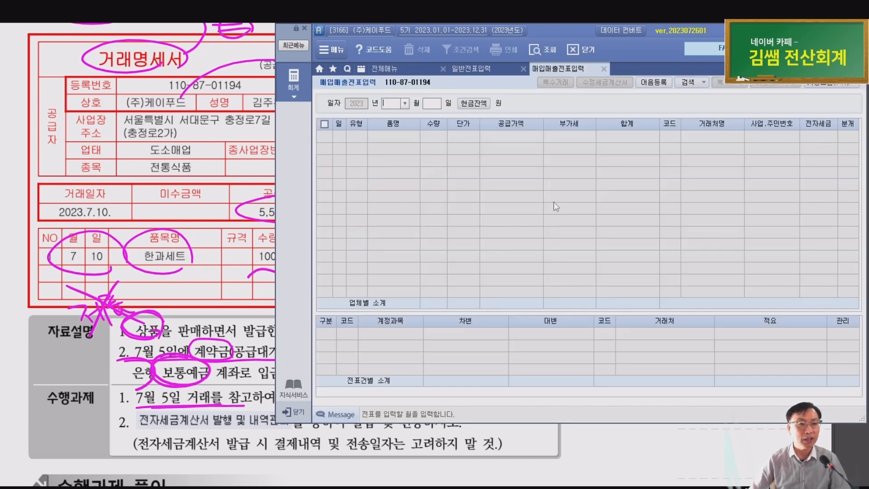
type("07")
key("Return")
type("05")
key("Return")
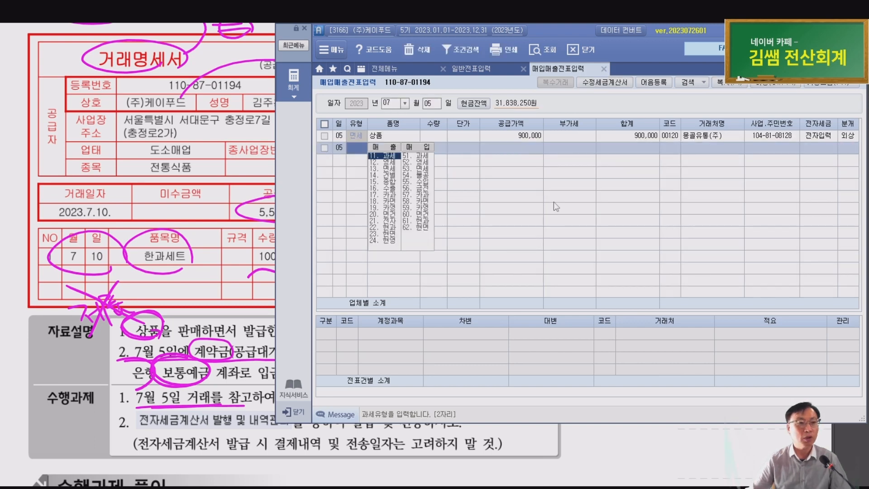
left_click(557, 139)
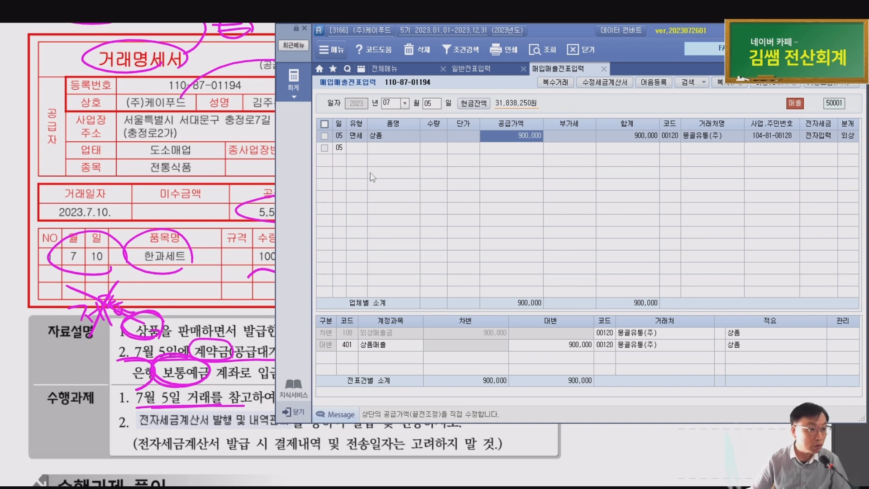
Review the entry's 상품 item and 900,000 supply amount, then bring the invoice PDF forward
scroll(208, 448, "up", 1)
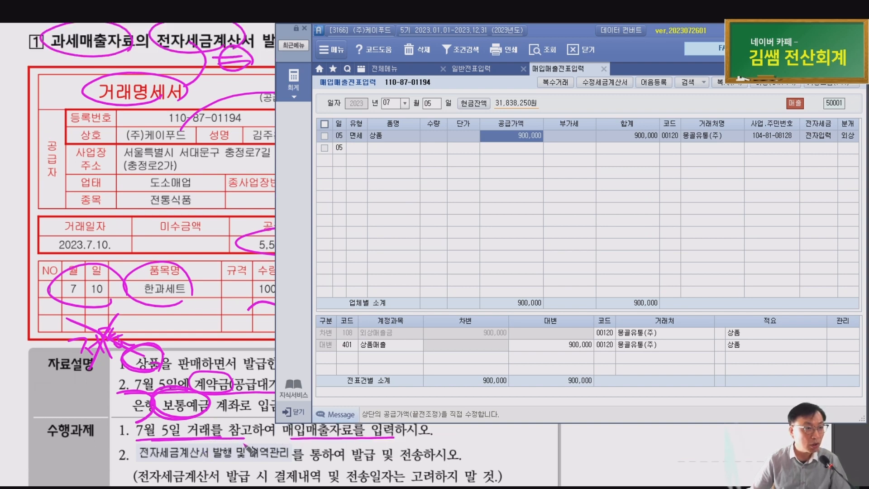
scroll(178, 294, "down", 1)
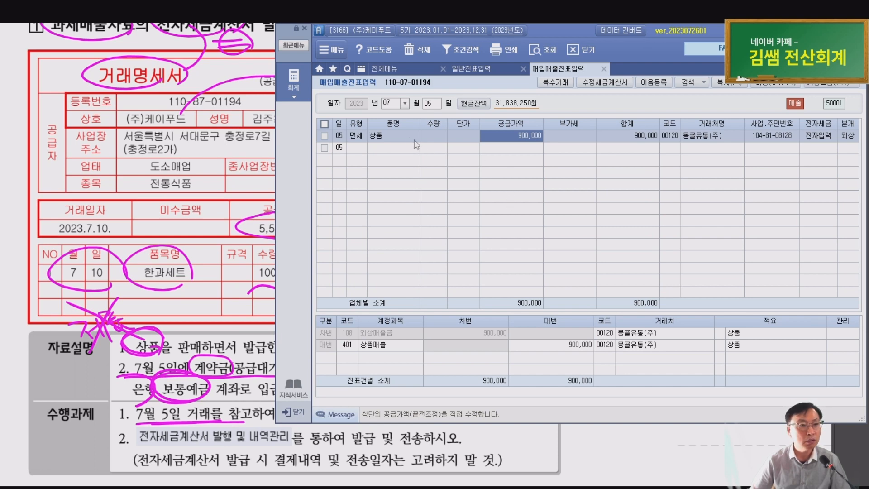
left_click(399, 135)
left_click(509, 135)
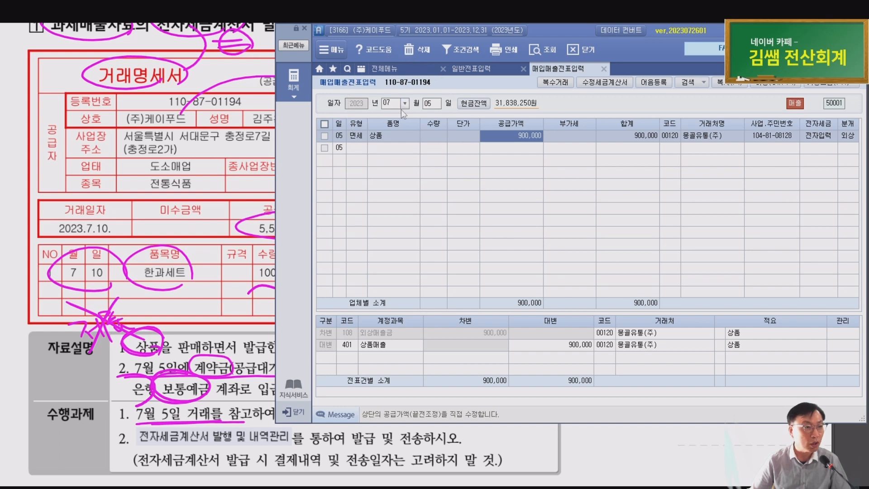
left_click(194, 346)
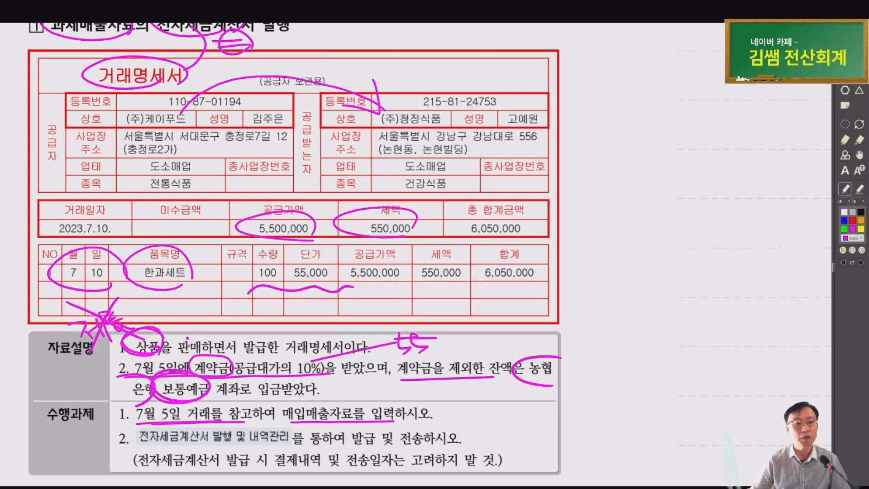
In 일반전표입력, check July 5's 605,000 선수금 credit against 보통예금, then return to the PDF
key("alt+Tab")
left_click(473, 69)
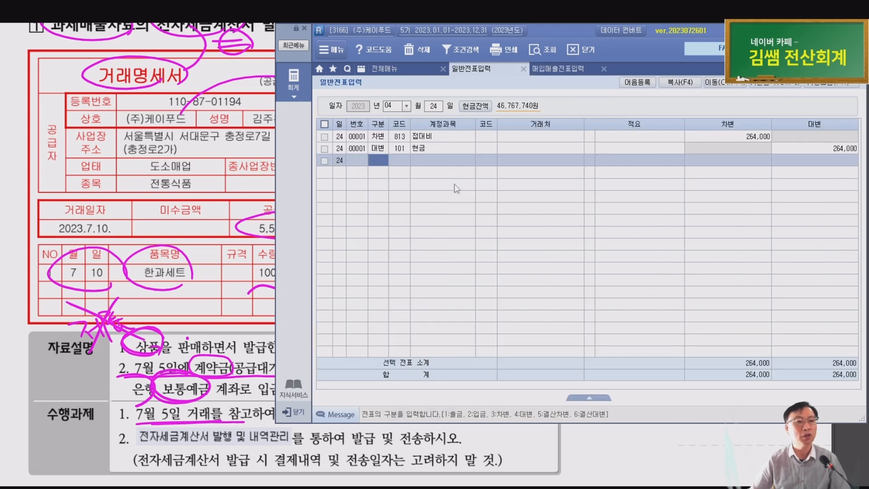
key("Escape")
key("Escape")
type("0705")
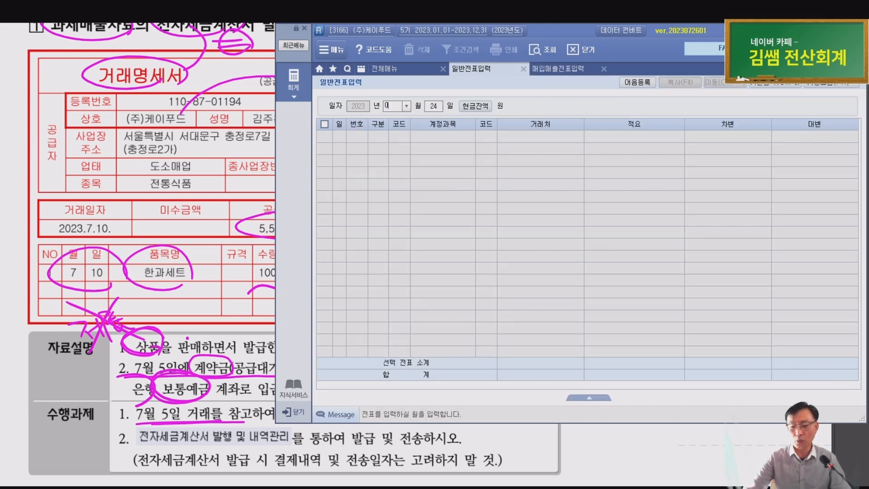
key("Up")
key("Right")
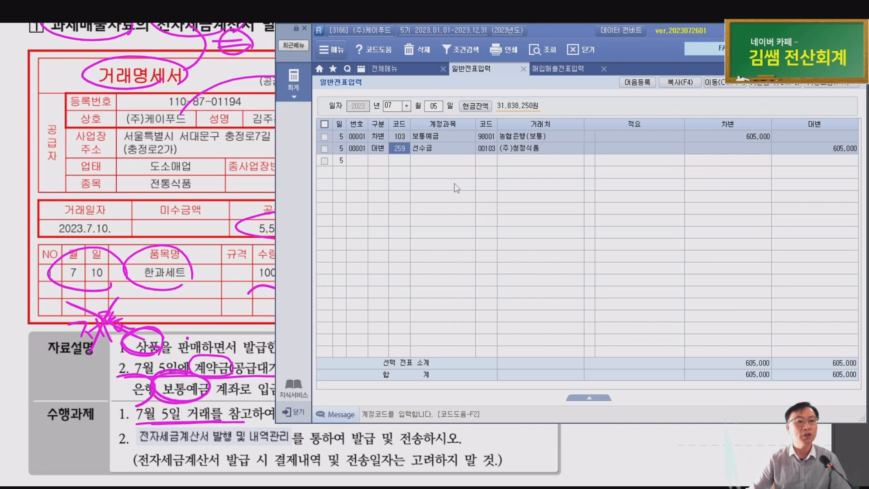
left_click(810, 150)
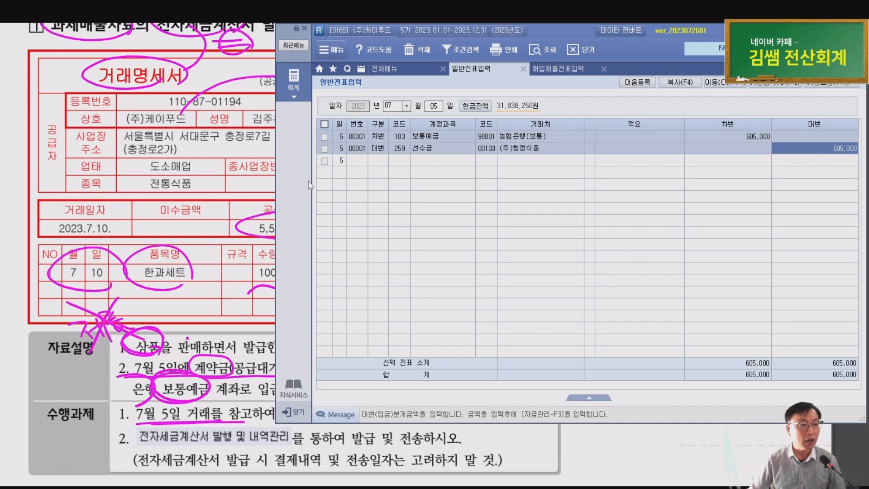
left_click(243, 208)
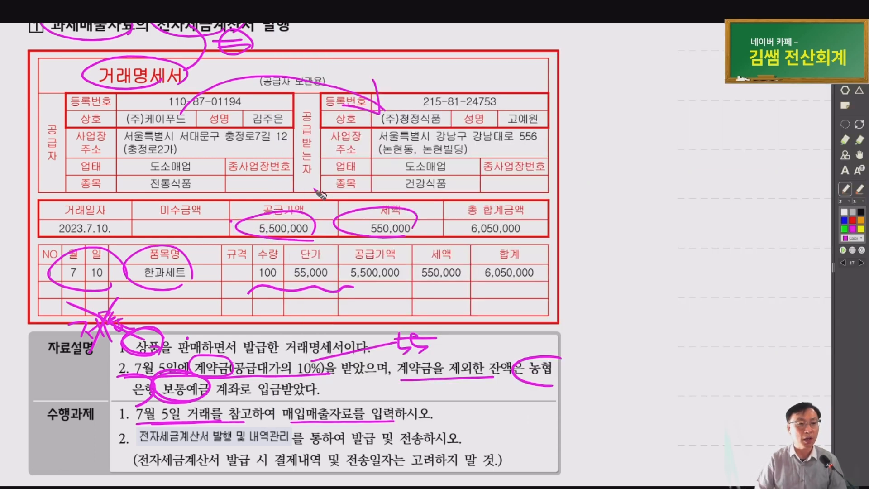
Circle 6,050,000 and the 10% deposit line on the sheet, replacing the old note with 605,000
mouse_move(507, 228)
left_mouse_down()
mouse_move(462, 233)
mouse_move(521, 222)
left_mouse_up()
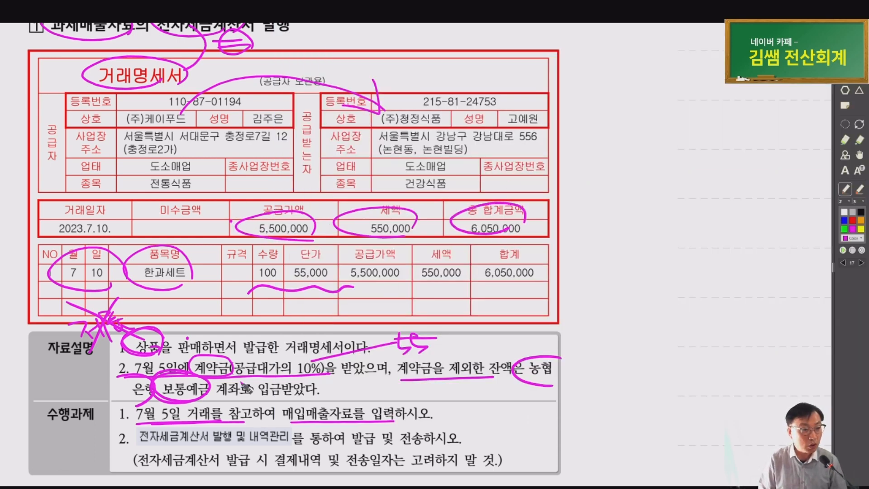
left_click_drag(238, 359, 233, 377)
left_click_drag(448, 323, 394, 357)
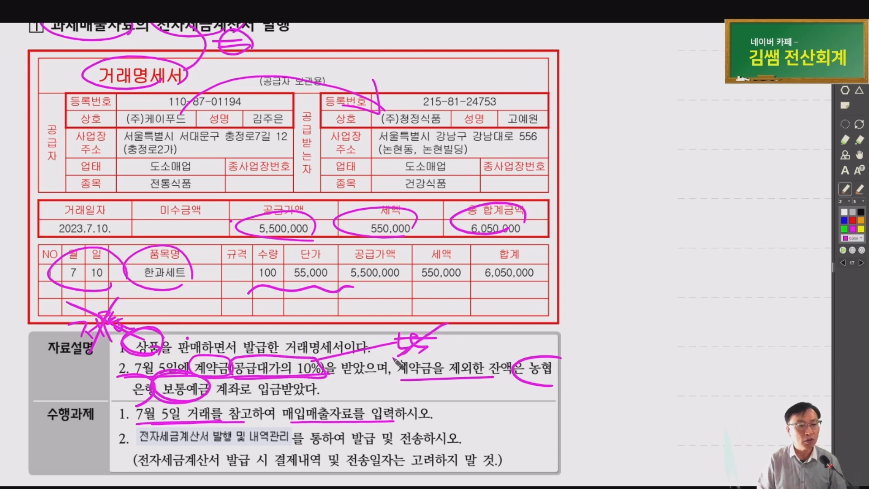
left_click_drag(385, 326, 432, 355)
left_click_drag(476, 322, 466, 343)
mouse_move(520, 290)
left_mouse_down()
mouse_move(485, 288)
mouse_move(527, 285)
left_mouse_up()
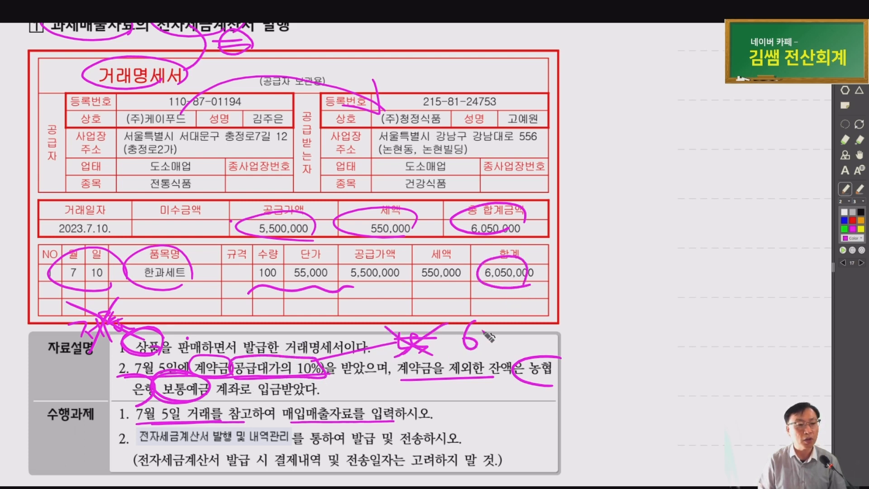
mouse_move(489, 335)
left_mouse_down()
mouse_move(503, 346)
mouse_move(508, 332)
left_mouse_up()
mouse_move(516, 337)
left_mouse_down()
mouse_move(515, 344)
mouse_move(546, 332)
left_mouse_up()
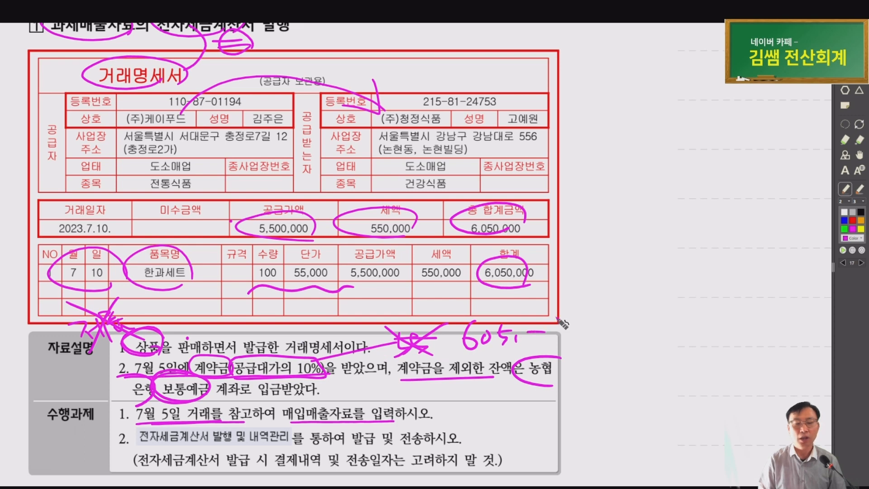
key("alt+Tab")
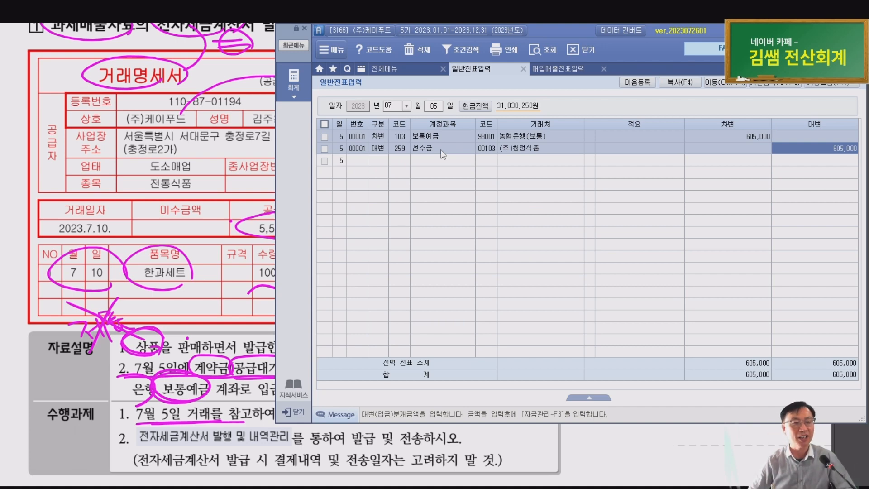
Start a July 10 sales/purchase voucher with type 11 과세
left_click(566, 69)
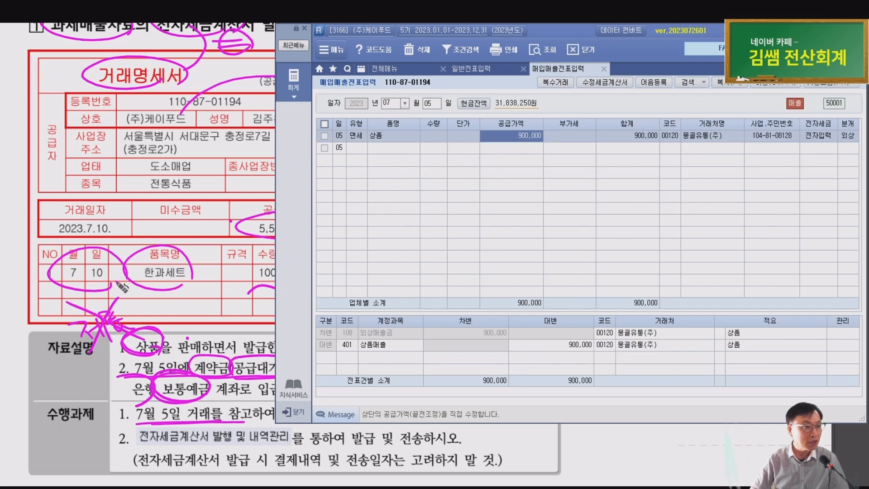
type("10")
key("Return")
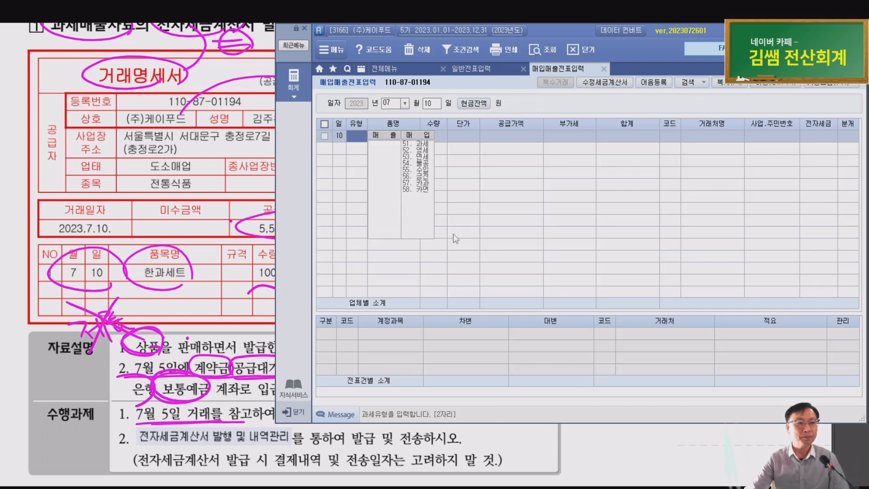
scroll(219, 145, "up", 1)
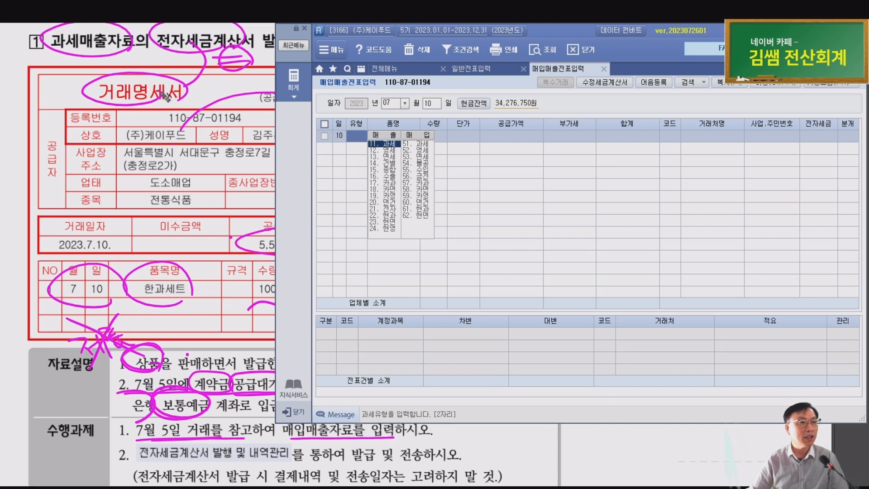
left_click(149, 96)
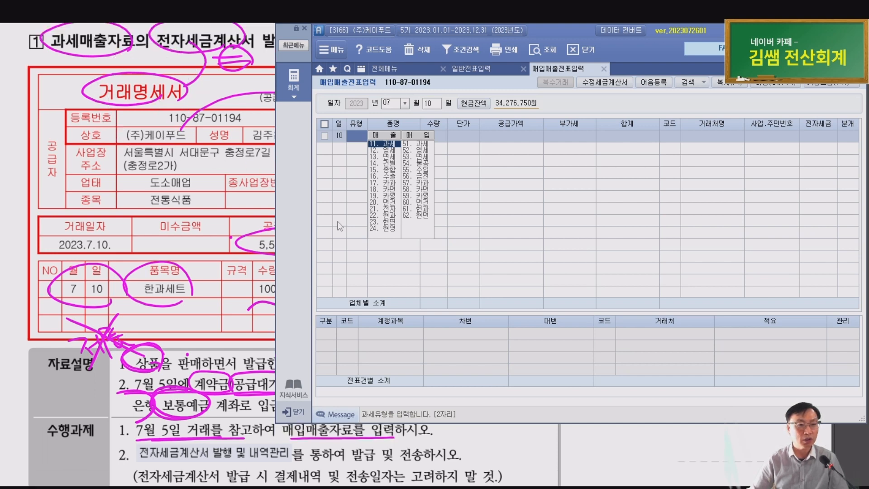
key("Return")
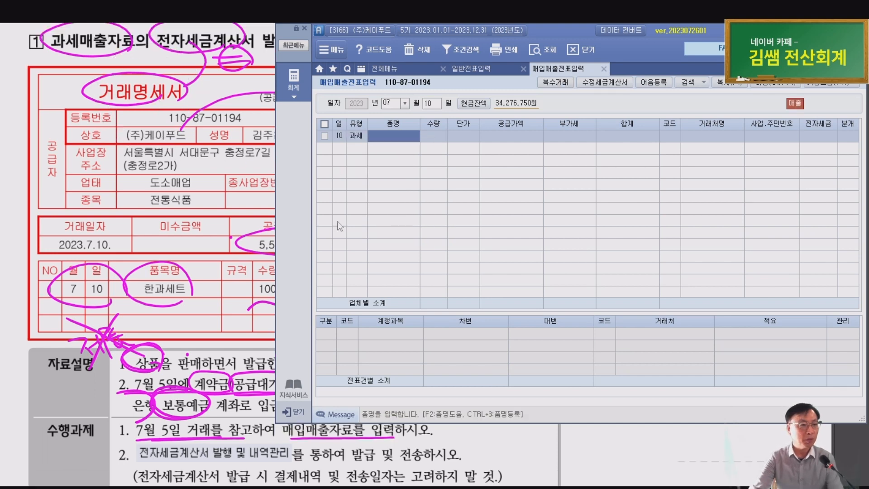
Enter item 한과세트, quantity 100 and unit price 55,000
type("ㅎ")
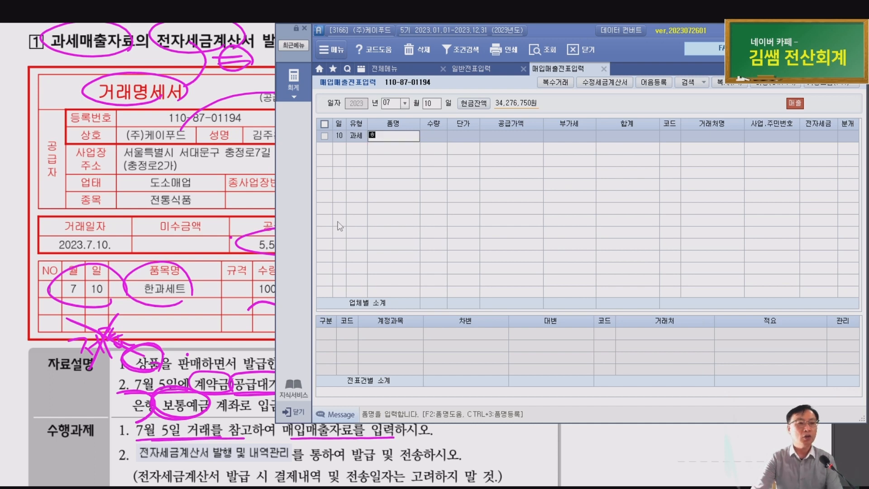
type("과세")
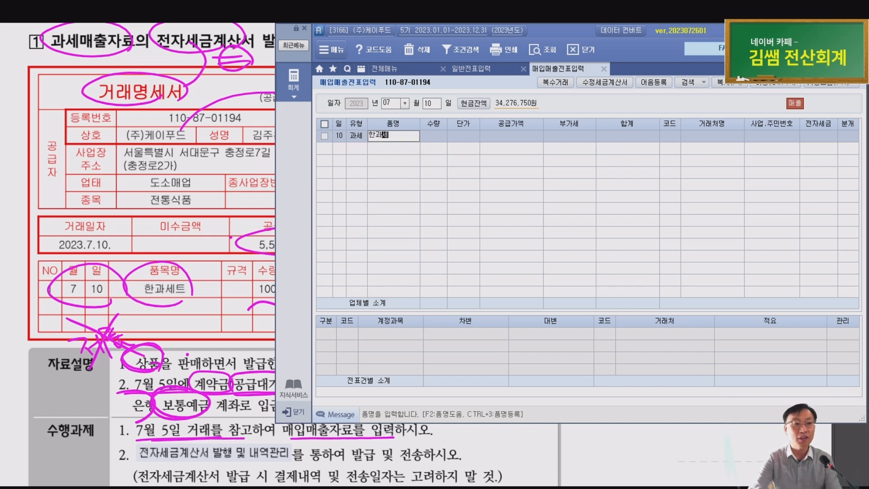
type("트")
key("Return")
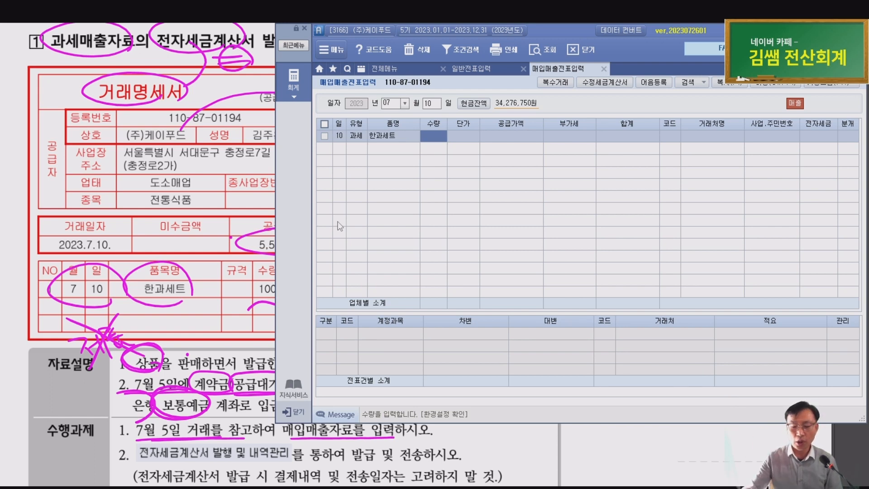
type("100")
key("Return")
type("55000")
key("Return")
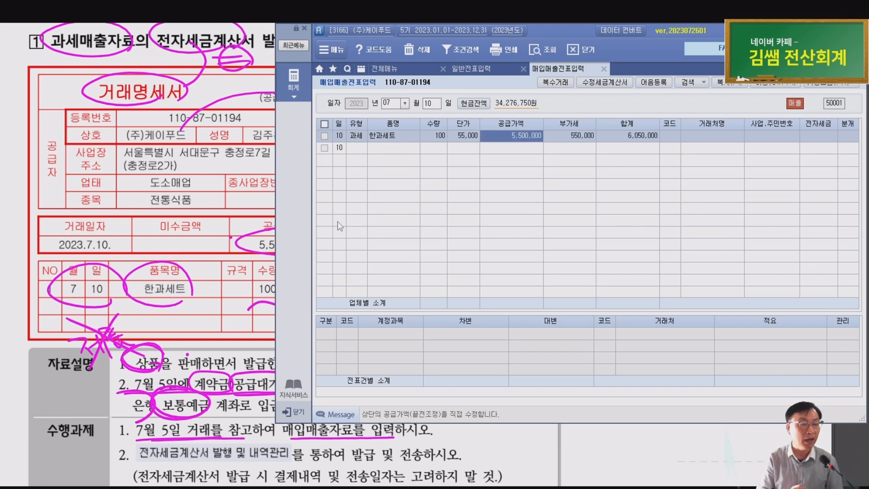
Check the computed 5,500,000 supply and 550,000 VAT along the row, then begin the customer search
key("Left")
key("Left")
key("Left")
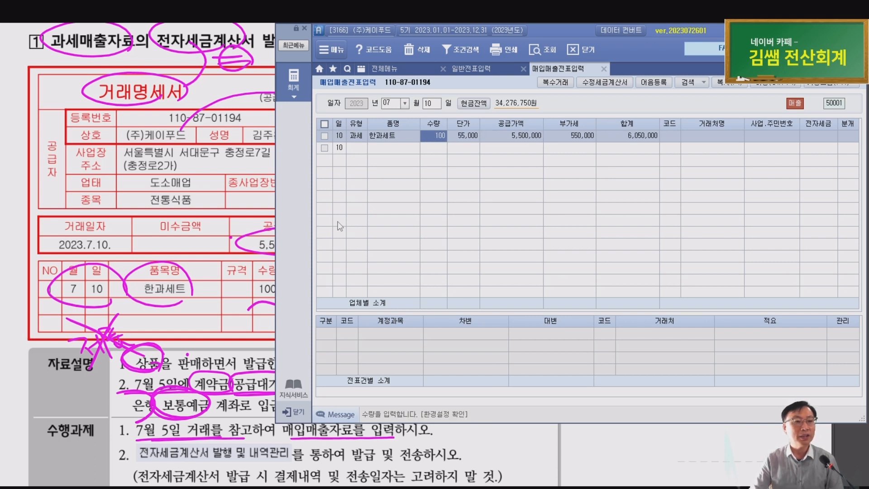
key("Right")
key("Left")
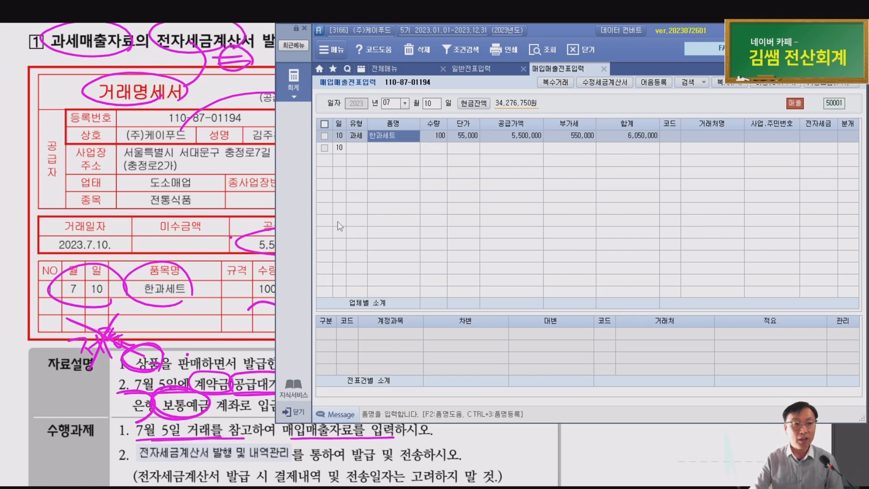
key("Right")
key("Left")
key("Right")
key("Right")
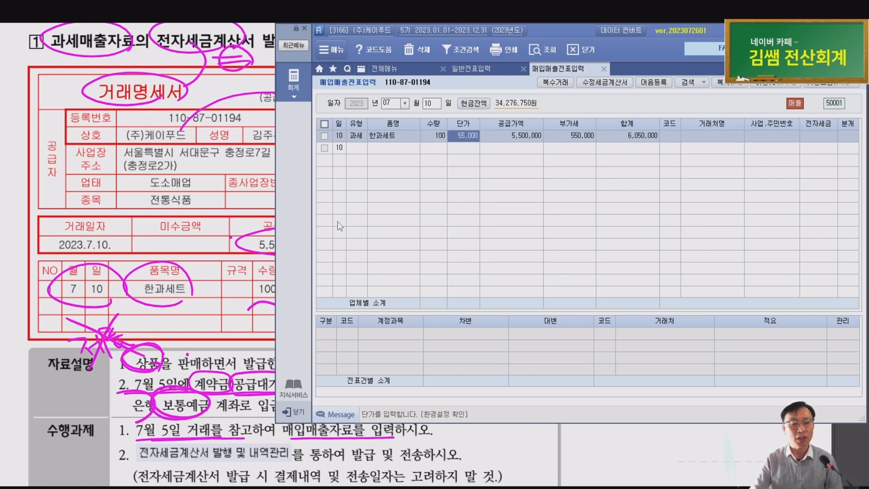
key("Left")
key("Left")
key("Left")
key("Right")
key("Right")
key("Right")
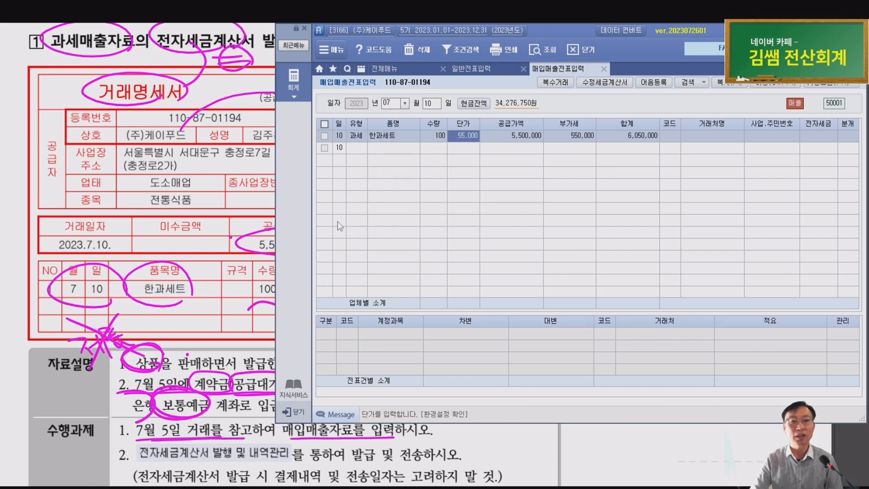
key("Left")
key("Left")
key("Right")
key("Right")
key("Right")
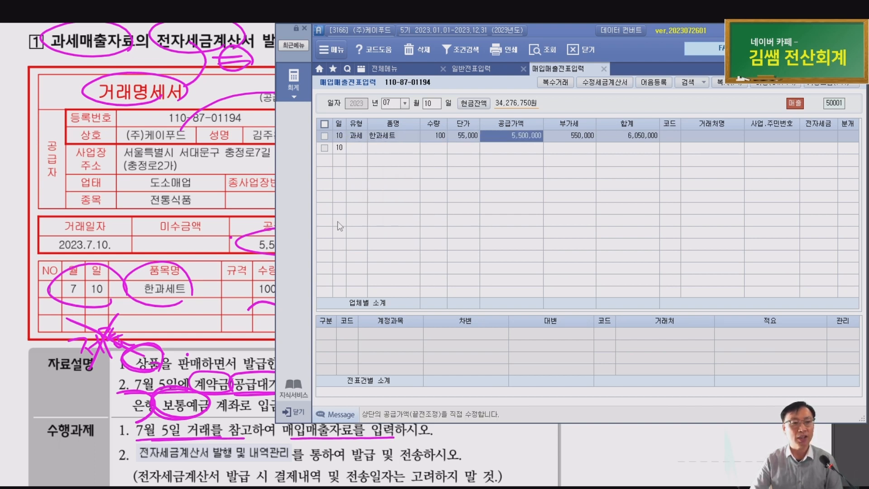
key("Left")
key("Left")
key("Right")
key("Right")
key("Right")
key("Right")
key("Right")
key("Left")
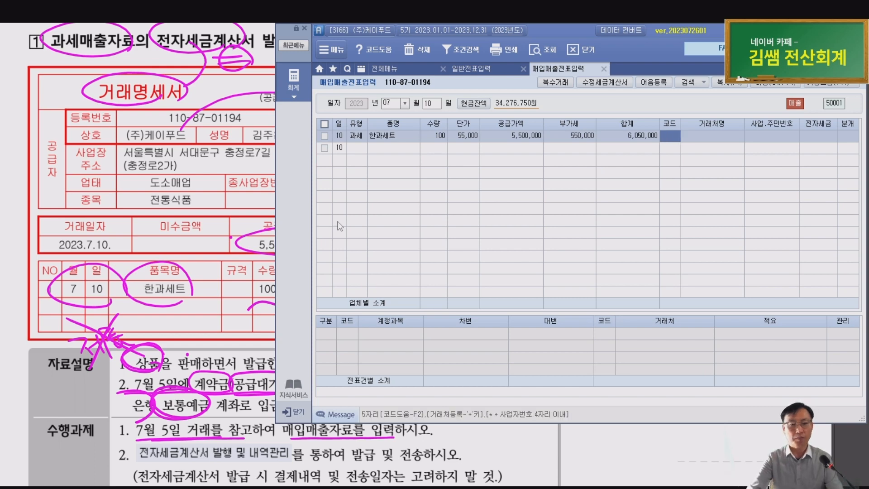
type("정")
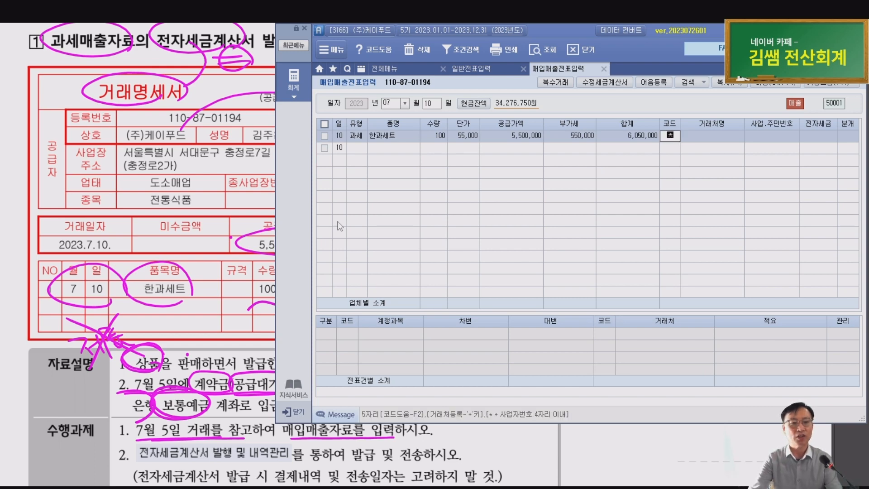
type("청정")
Pick customer 00103 (주)청정식품 and set 분개 to 3 혼합
key("BackSpace")
key("BackSpace")
type("청정")
key("Return")
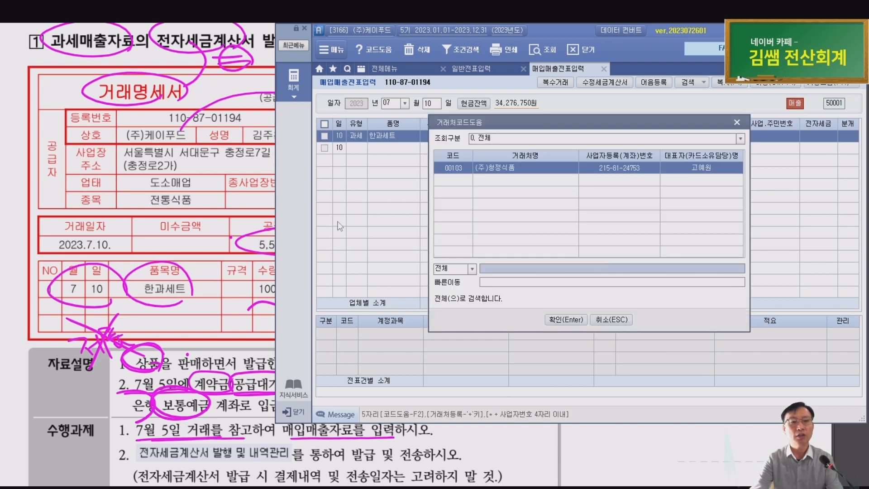
key("Return")
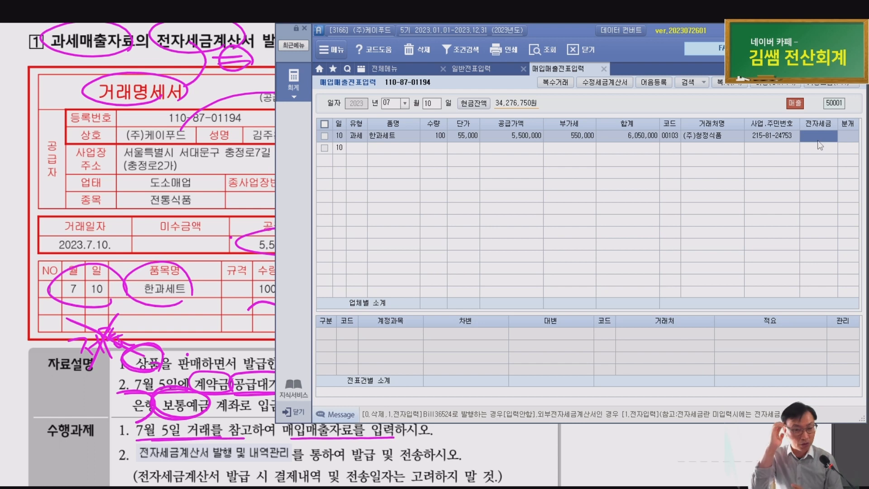
key("Return")
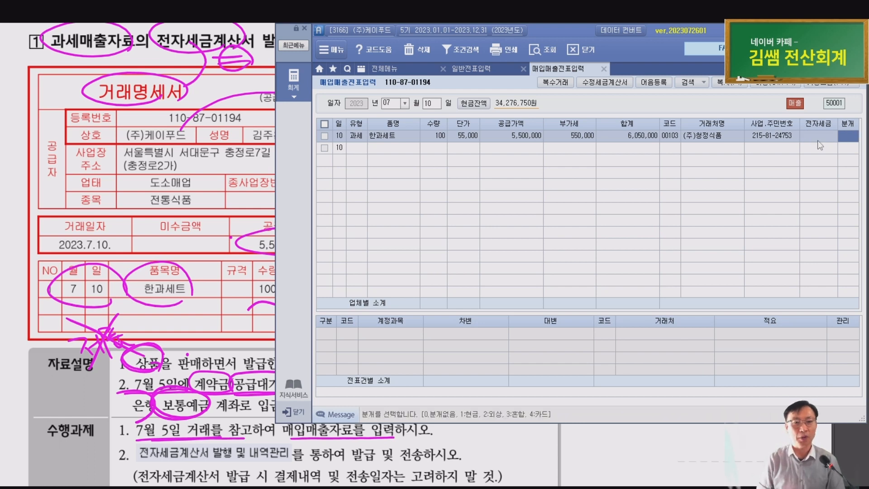
type("3")
key("Return")
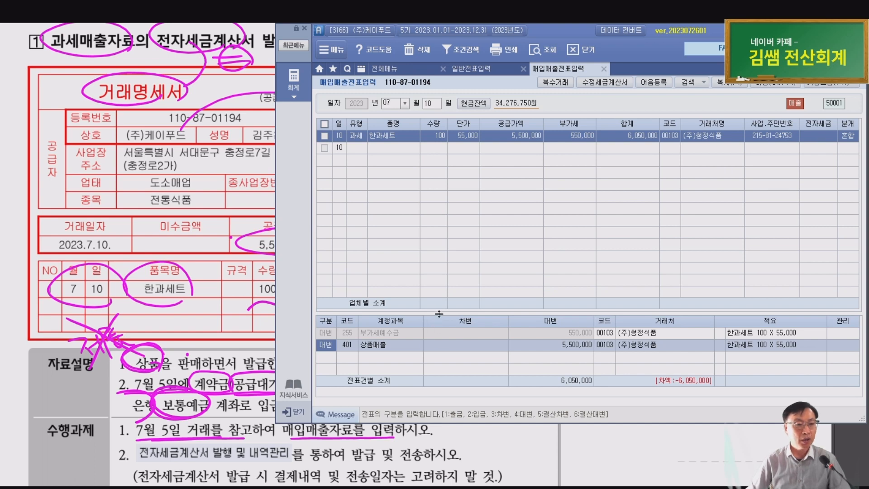
Add a debit line of 605,000 to 259 선수금
left_click_drag(439, 313, 426, 266)
left_click(392, 286)
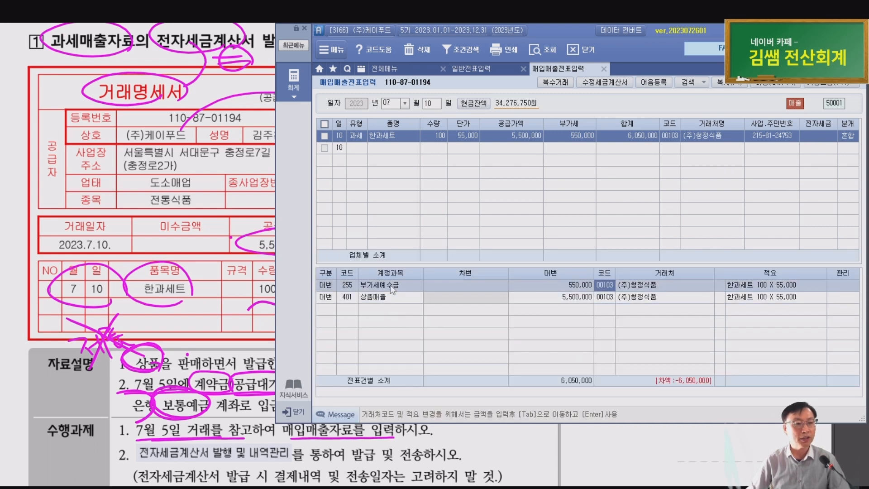
key("Down")
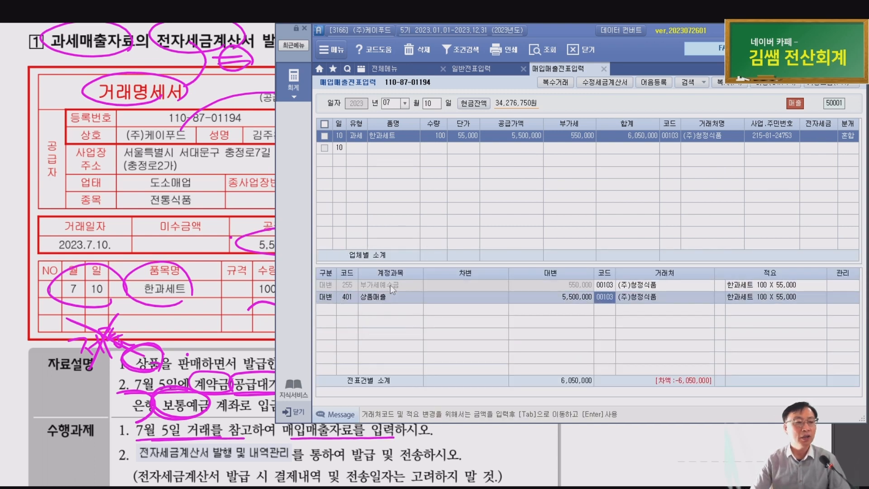
key("Down")
type("3")
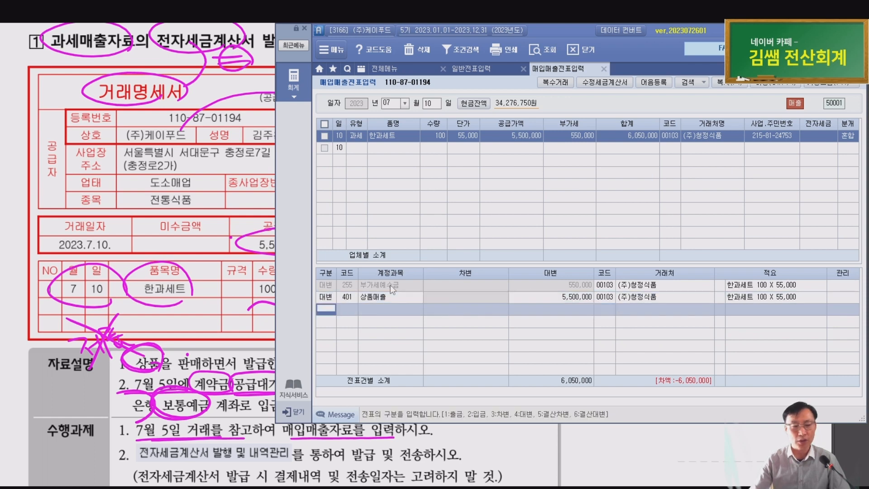
key("Return")
type("259")
key("Return")
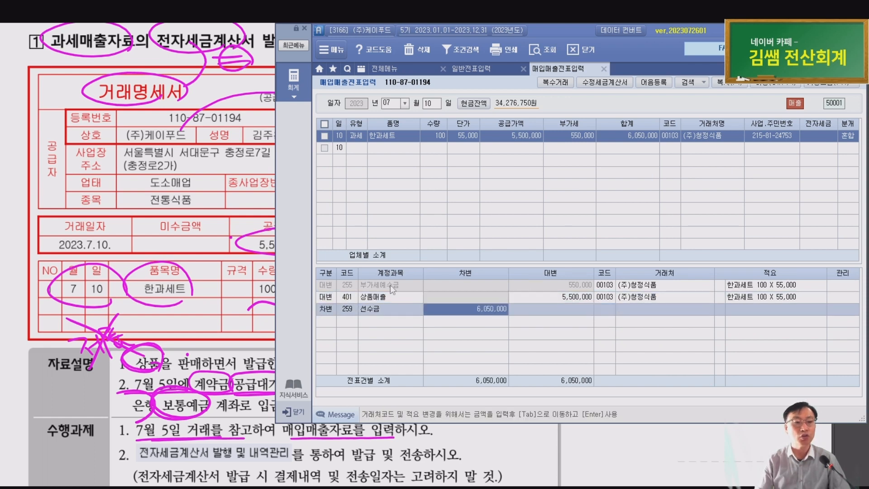
type("605000")
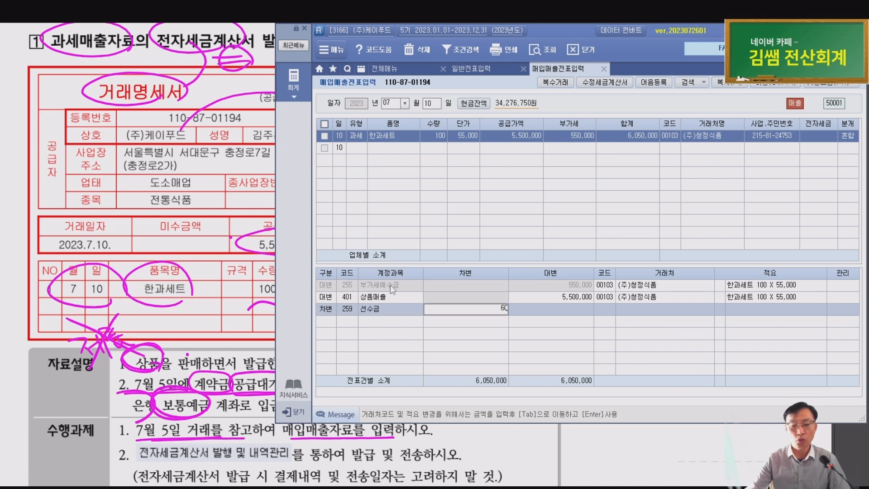
key("Return")
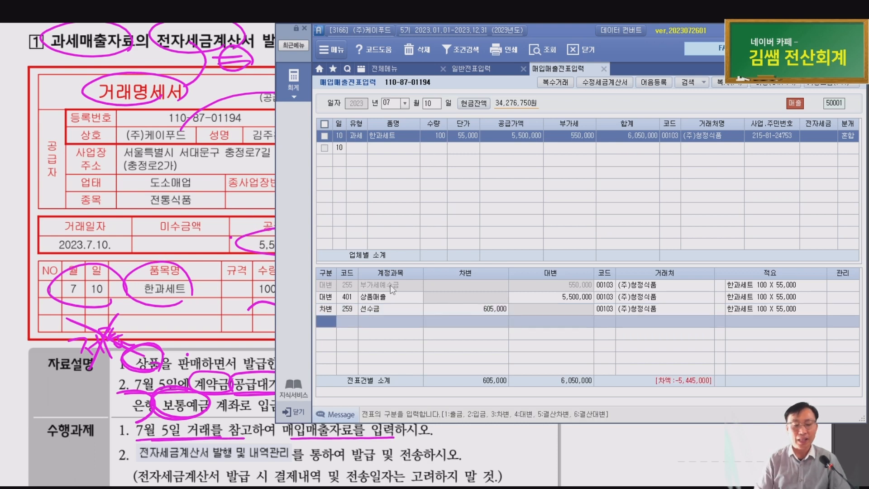
Add a debit line of 5,445,000 to 103 보통예금
type("3")
key("Return")
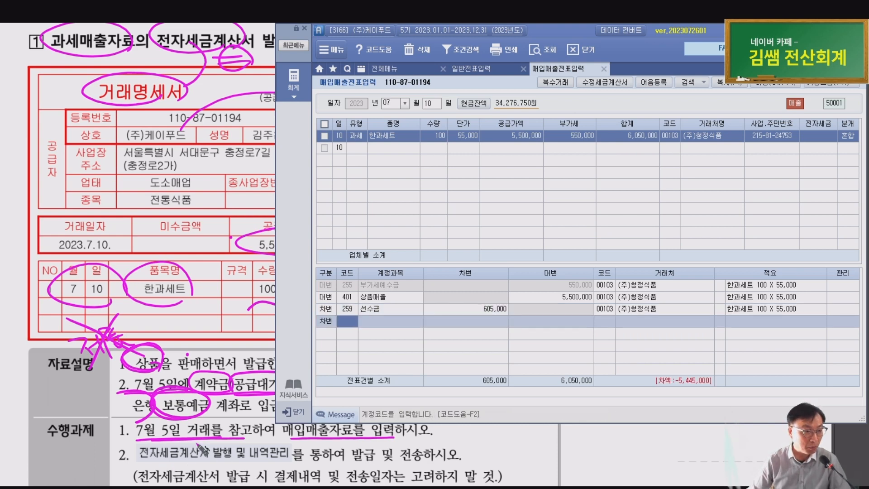
scroll(204, 446, "up", 2)
scroll(206, 445, "up", 1)
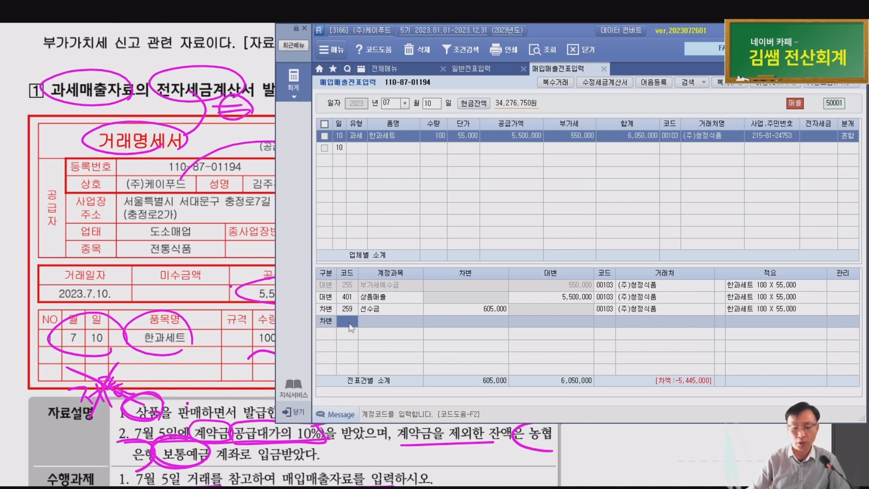
type("103")
key("Return")
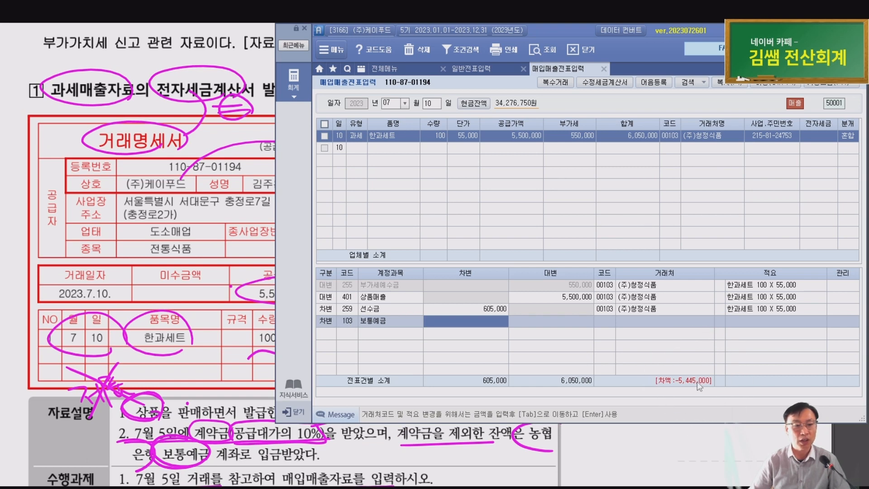
type("5445000")
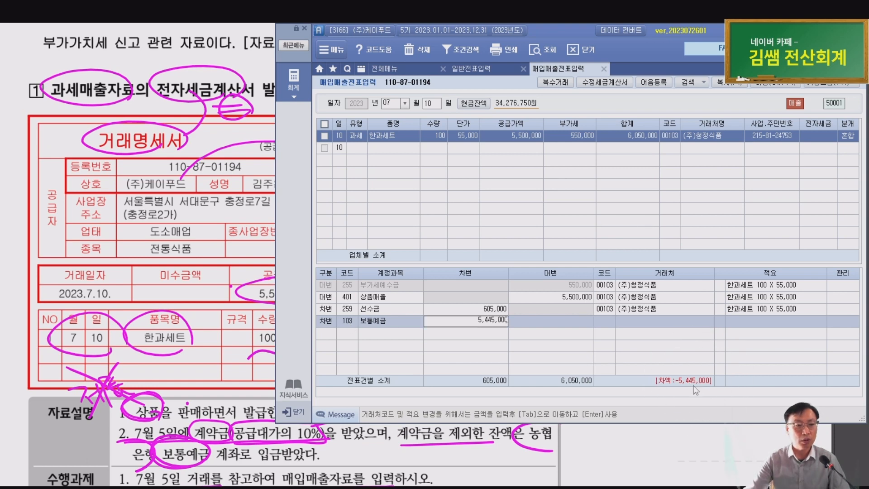
key("Return")
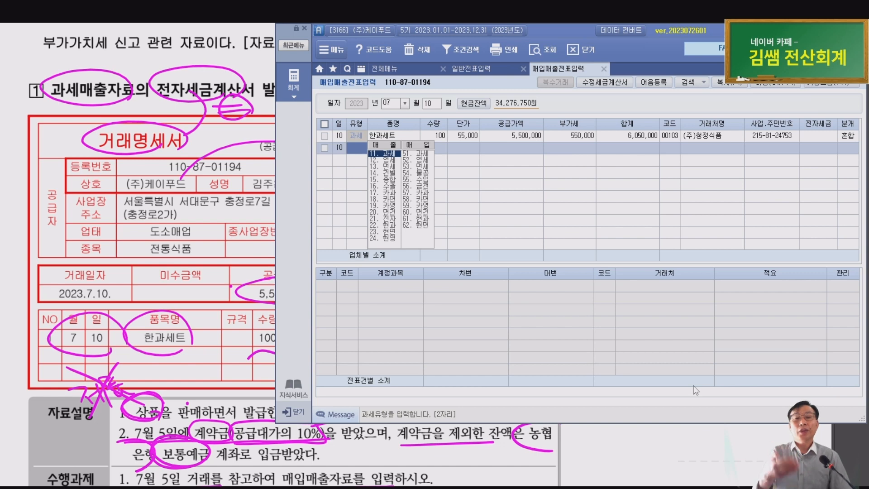
Set the 보통예금 line's 거래처 to 98001 농협은행(보통)
key("Up")
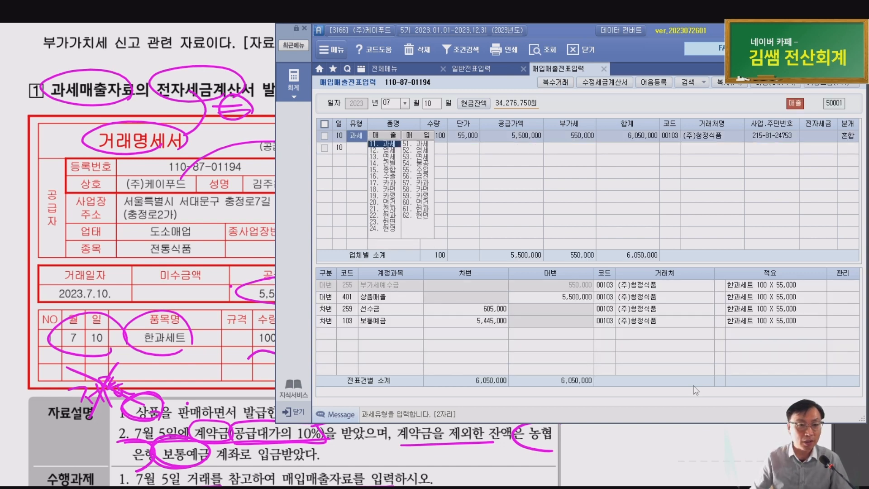
left_click(377, 323)
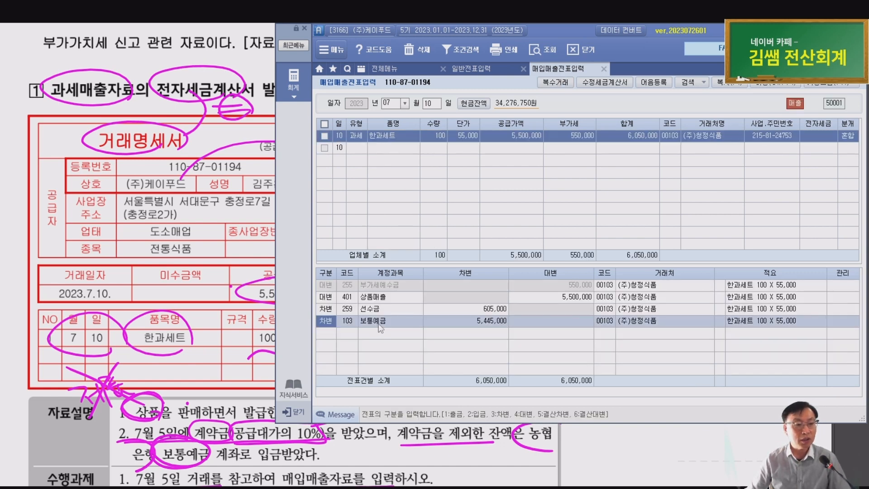
left_click(610, 325)
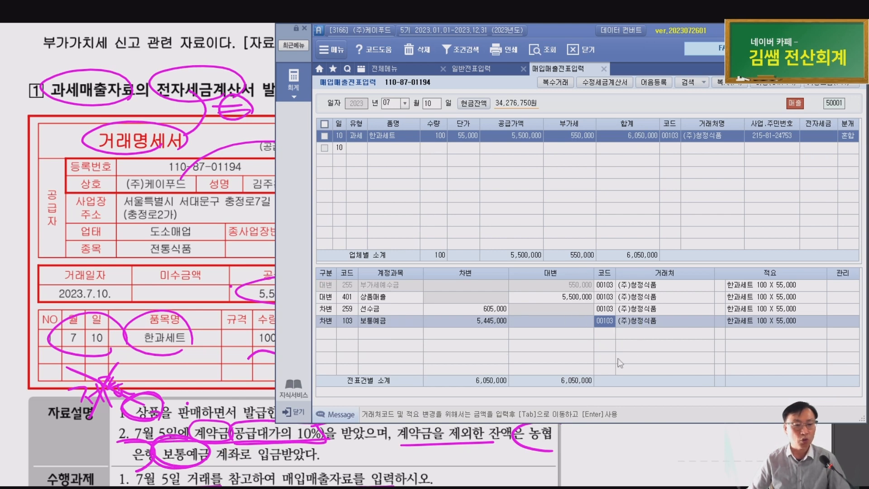
type("농협")
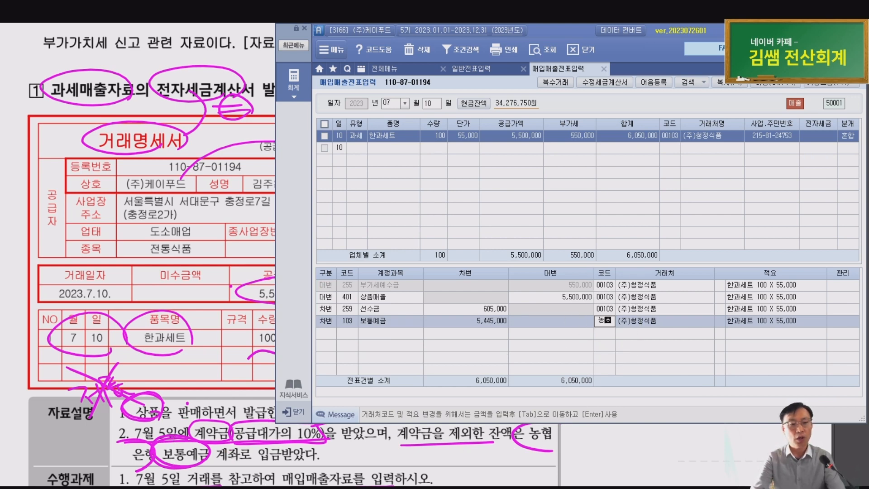
key("Return")
key("Return")
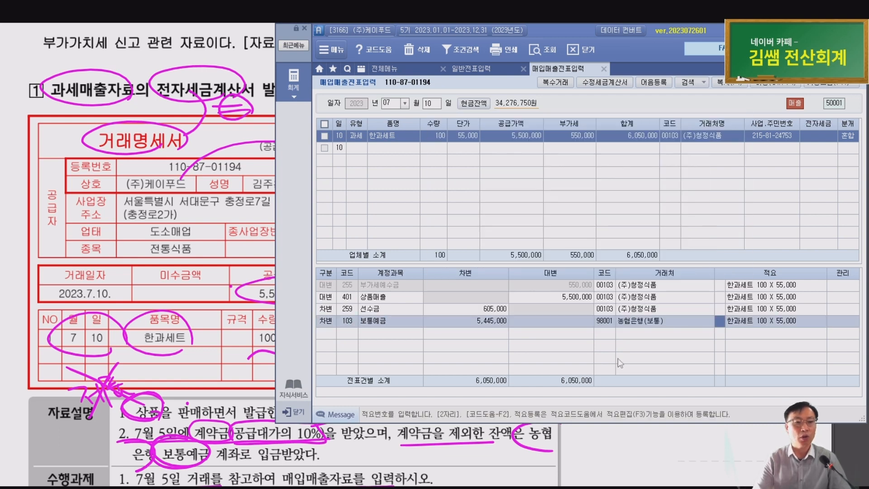
key("Up")
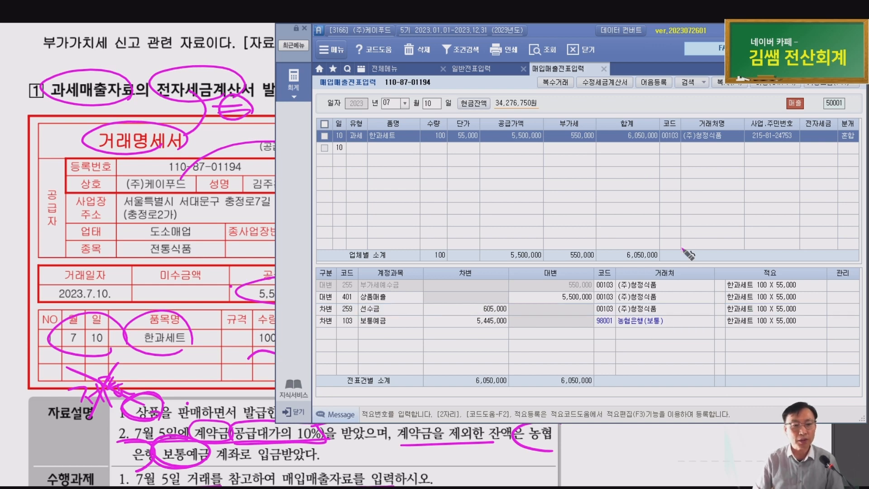
mouse_move(652, 324)
left_mouse_down()
mouse_move(652, 334)
mouse_move(662, 322)
mouse_move(690, 363)
left_mouse_up()
left_click(701, 357)
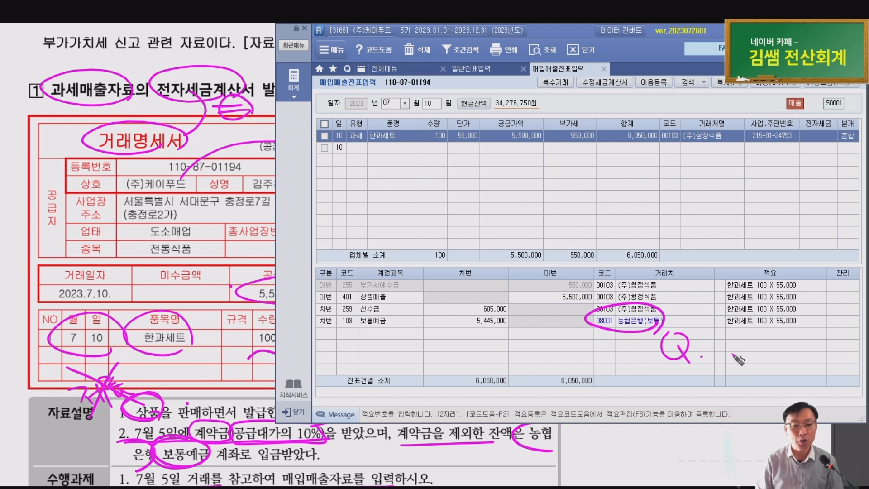
mouse_move(717, 336)
left_mouse_down()
mouse_move(733, 362)
mouse_move(750, 345)
mouse_move(765, 352)
left_mouse_up()
left_click(784, 351)
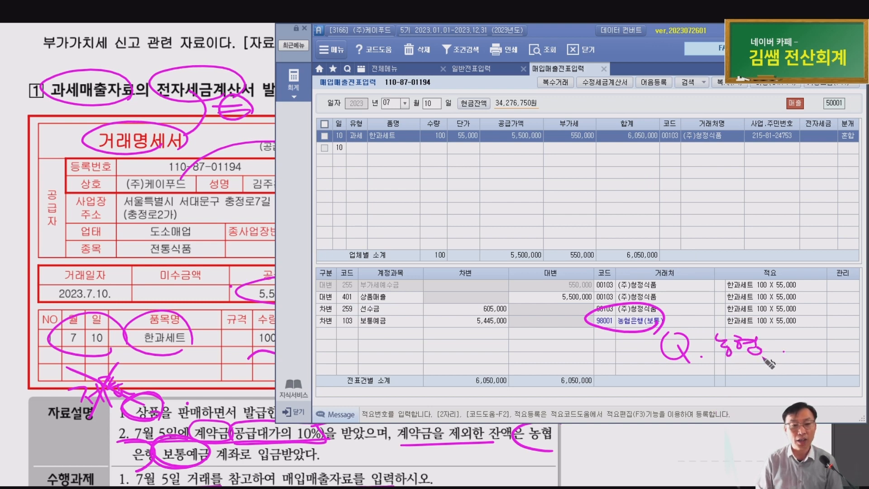
mouse_move(611, 334)
left_mouse_down()
mouse_move(628, 305)
mouse_move(609, 334)
left_mouse_up()
left_click_drag(812, 338, 827, 351)
left_click_drag(826, 339, 812, 351)
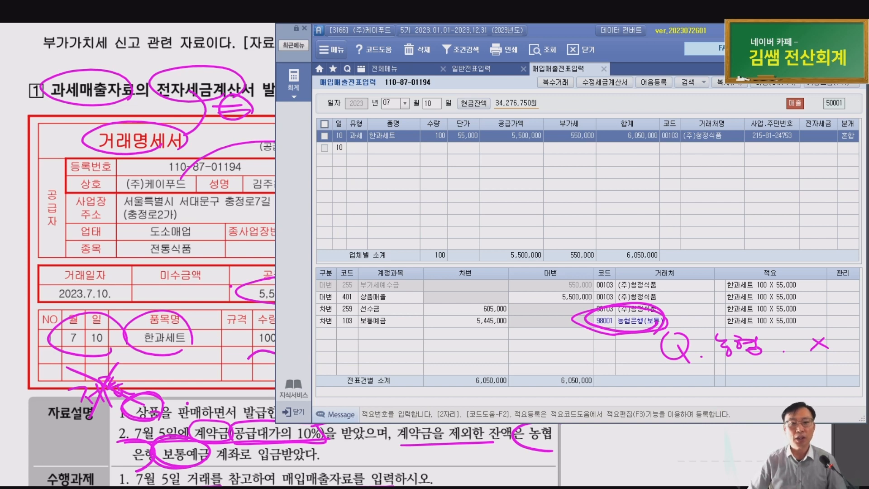
key("Escape")
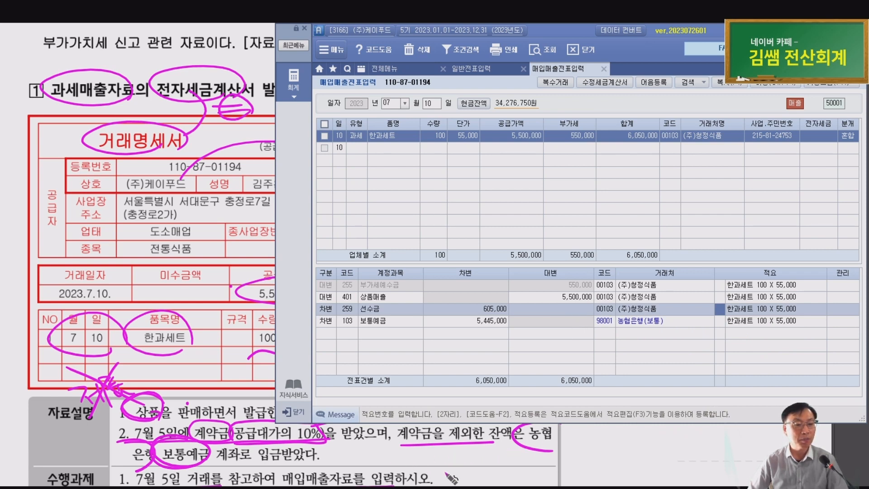
scroll(451, 476, "down", 3)
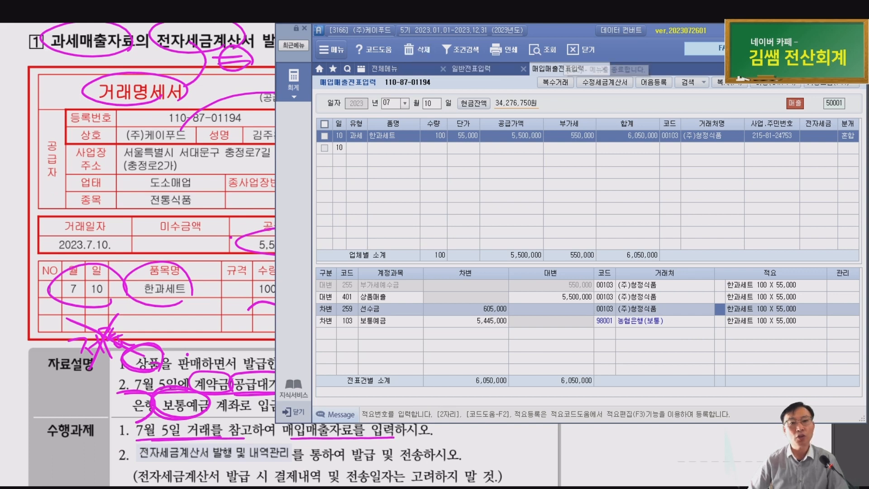
Open 전자세금계산서 발행 및 내역관리 from the full menu under 부가가치세 II
left_click(573, 51)
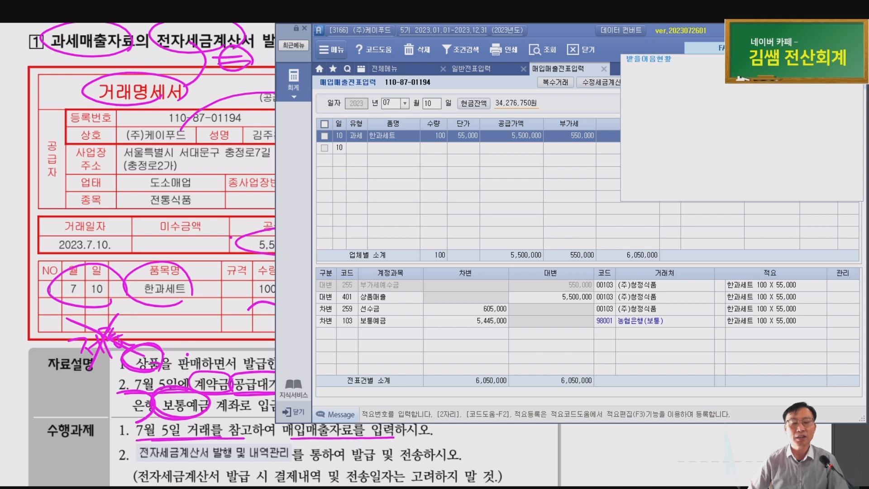
type("전자")
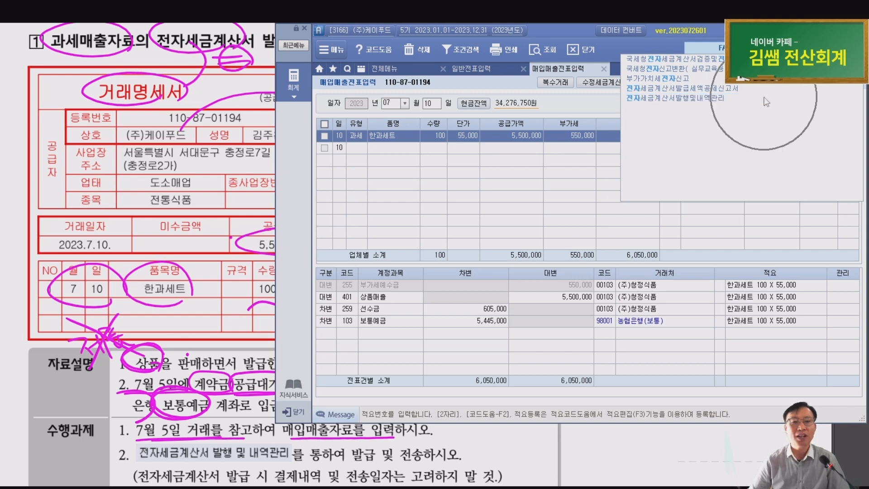
left_click(384, 73)
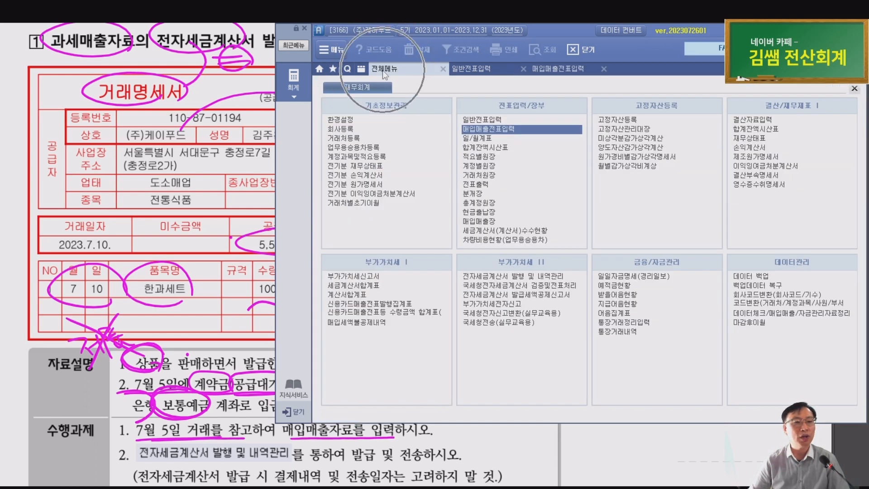
left_click(481, 275)
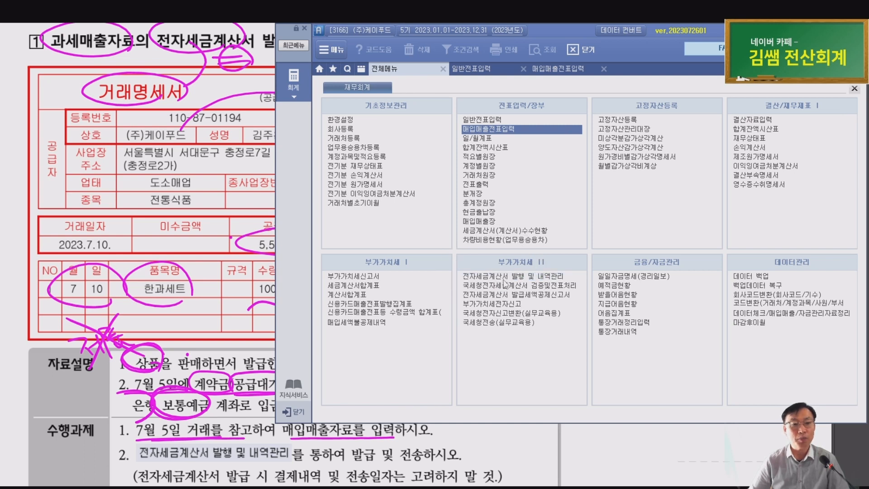
left_click(503, 276)
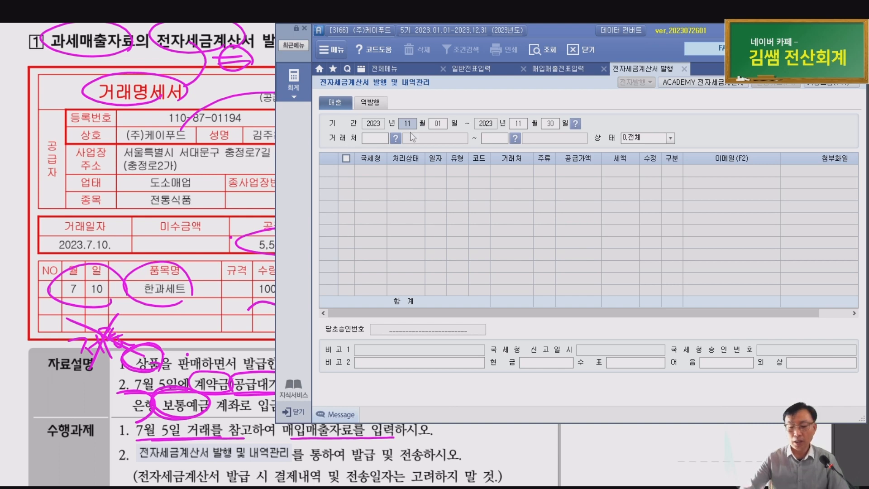
List invoices from 07/10 and tick the unsent July 10 (주)청정식품 row
type("0710")
key("Return")
key("Return")
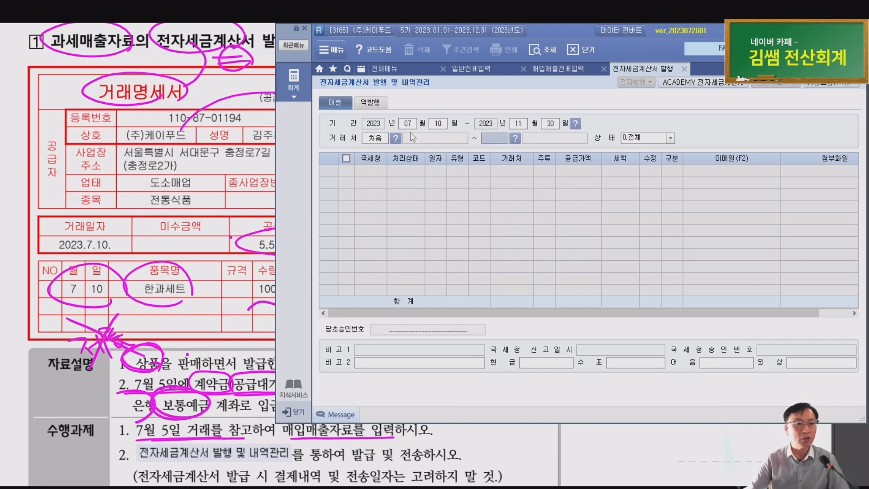
key("Return")
key("Return")
left_click(408, 174)
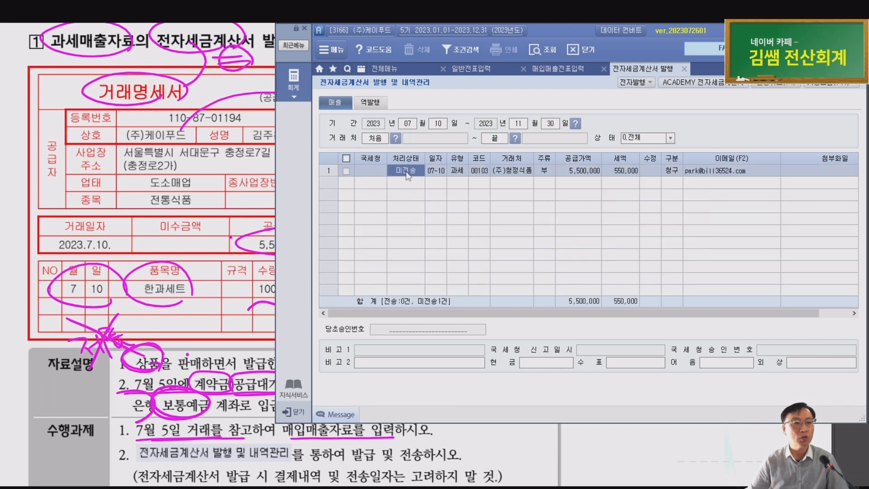
left_click(346, 171)
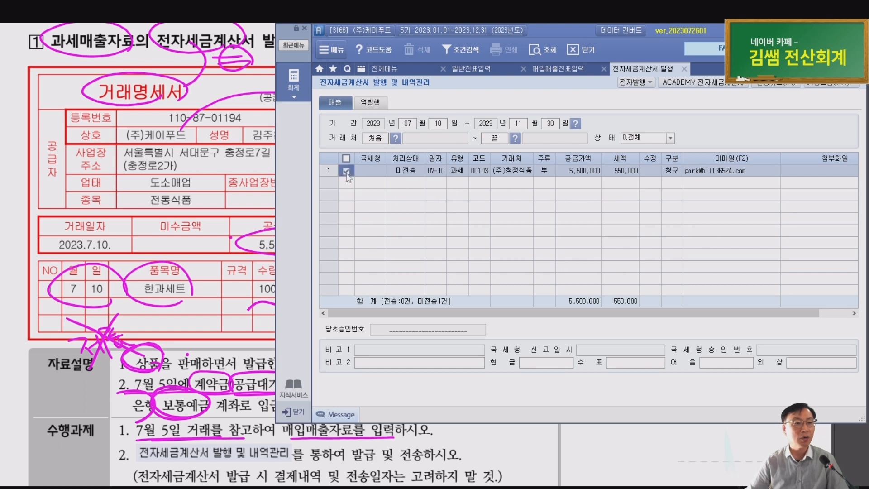
Issue the ticked invoice electronically with 발행(F3) and confirm the completion message
left_click(633, 82)
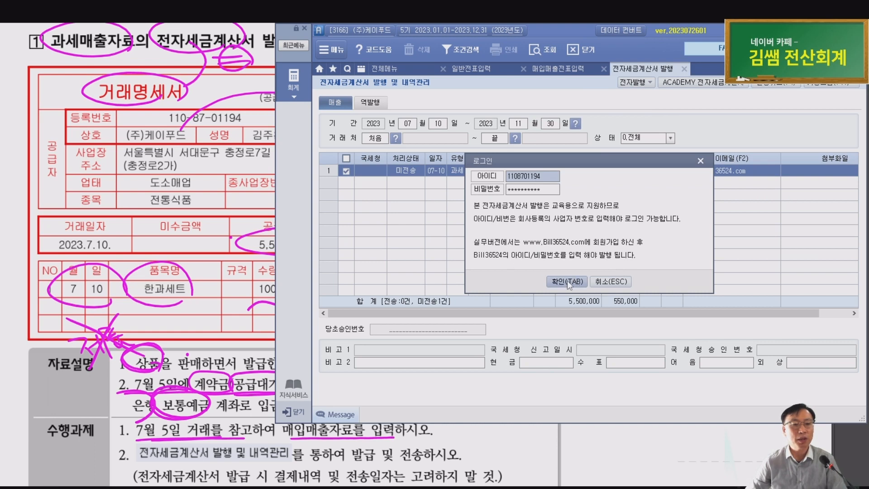
left_click(567, 281)
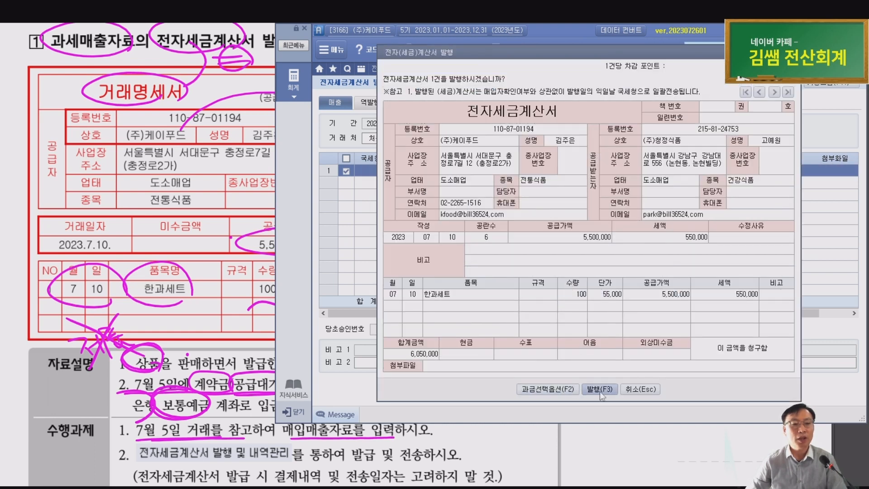
left_click(600, 389)
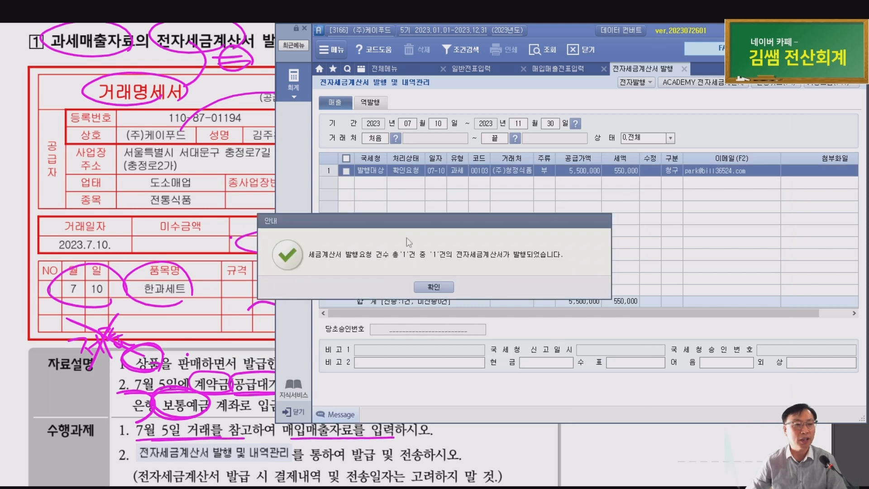
left_click(424, 289)
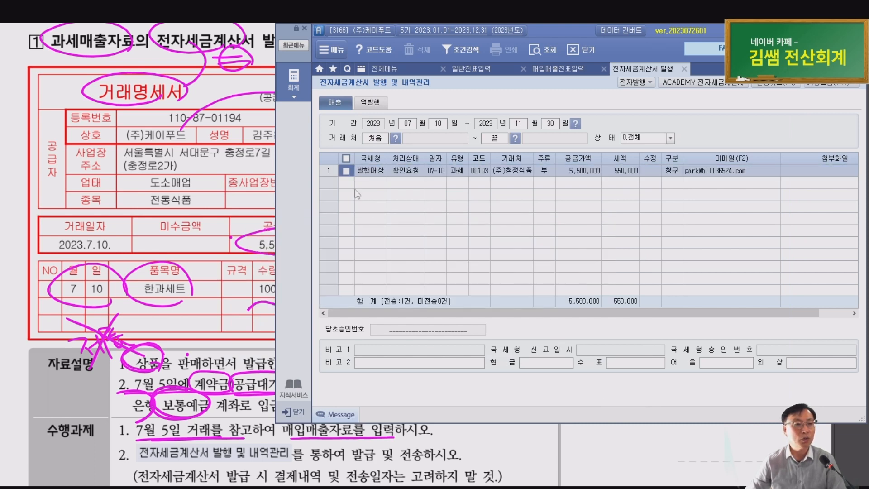
Open the Bill36524 ACADEMY 전자세금계산서 login page
key("ctrl")
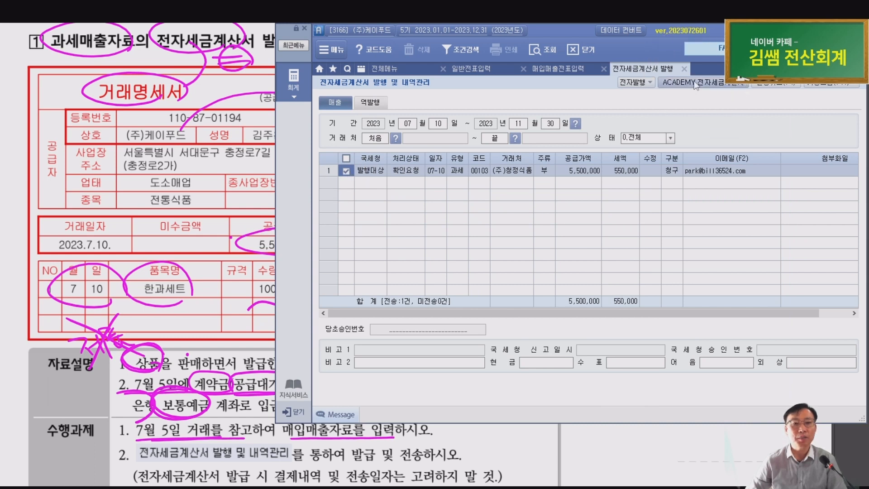
key("ctrl")
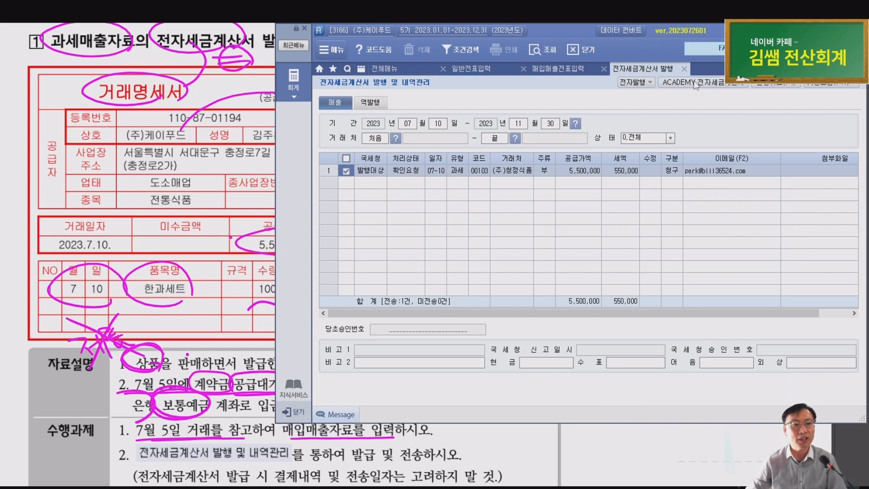
left_click(697, 84)
left_click_drag(507, 69, 576, 33)
key("ctrl")
key("ctrl")
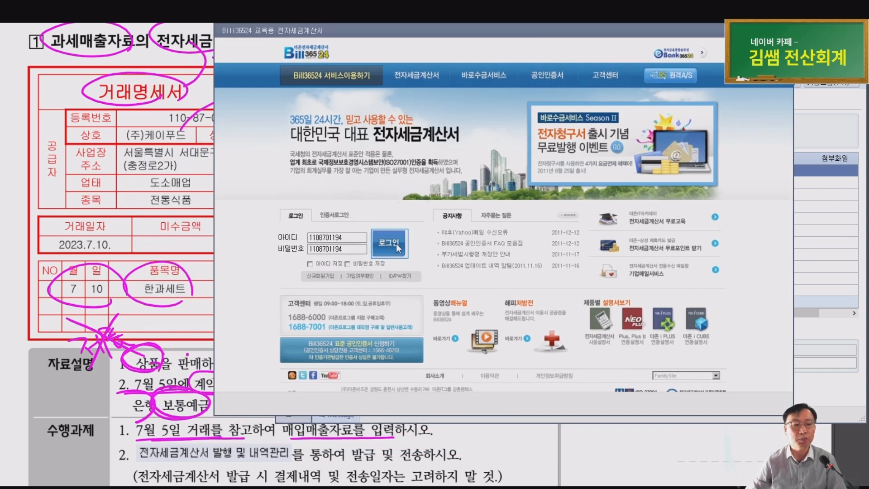
Log in to Bill36524 and list the unsent sales invoices
left_click(395, 244)
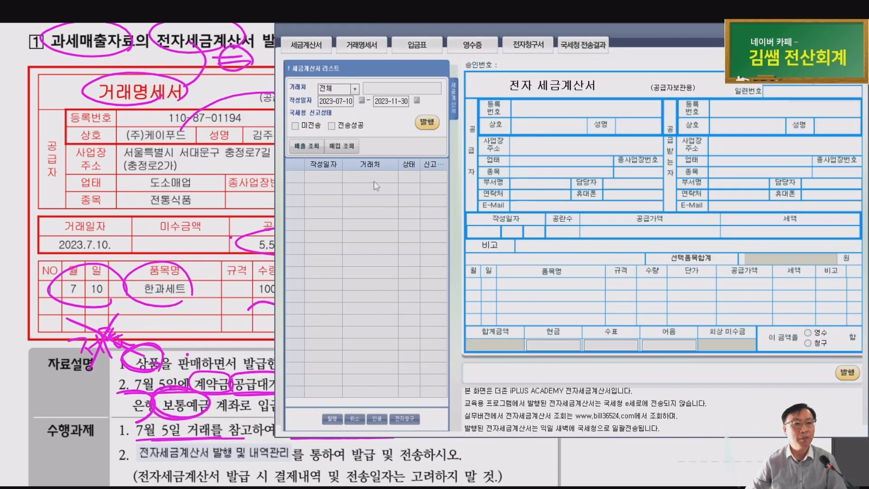
key("ctrl")
key("ctrl")
key("ctrl")
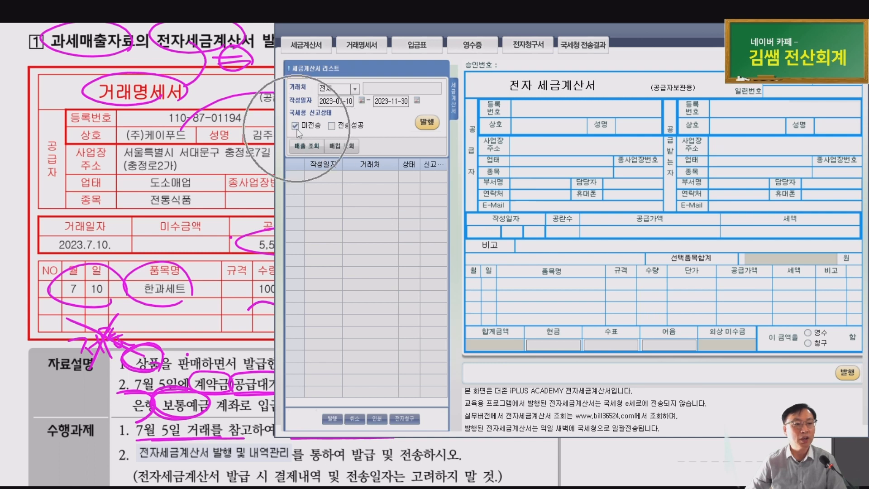
left_click(305, 154)
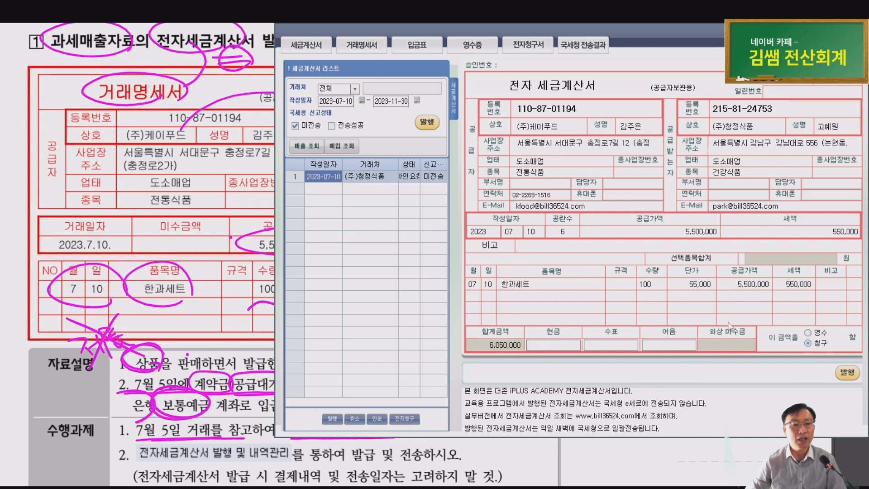
key("ctrl")
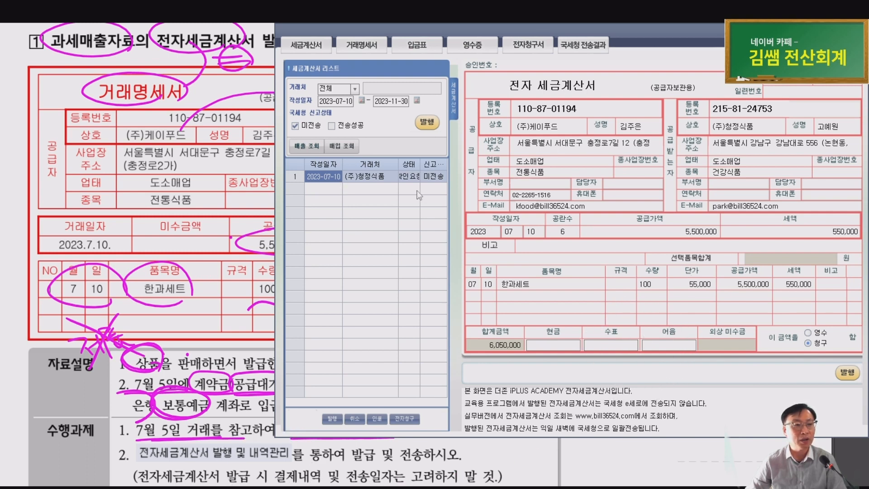
key("ctrl")
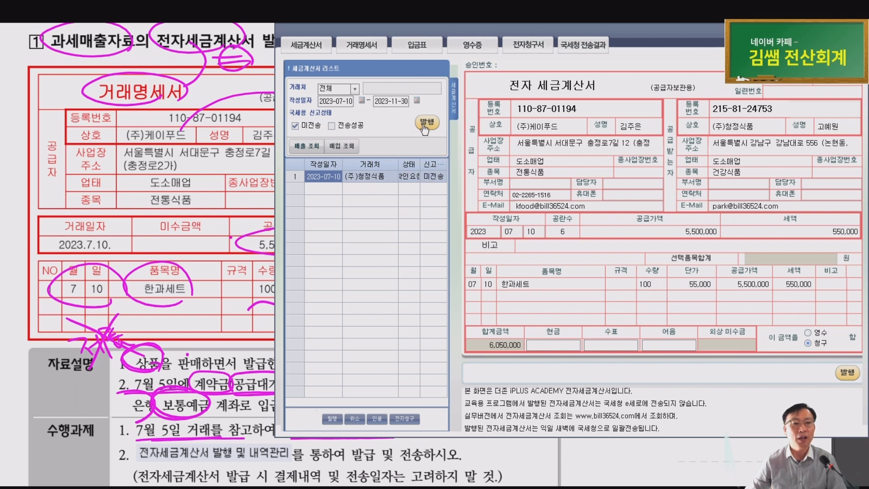
key("ctrl")
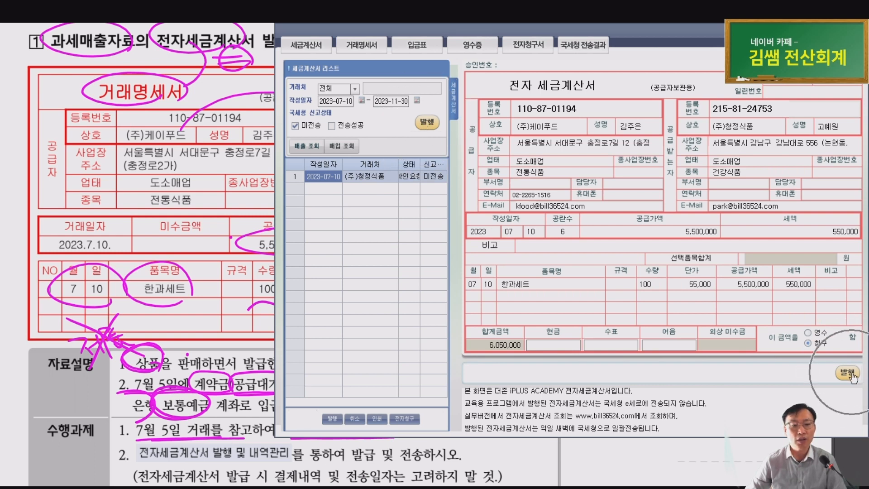
key("ctrl")
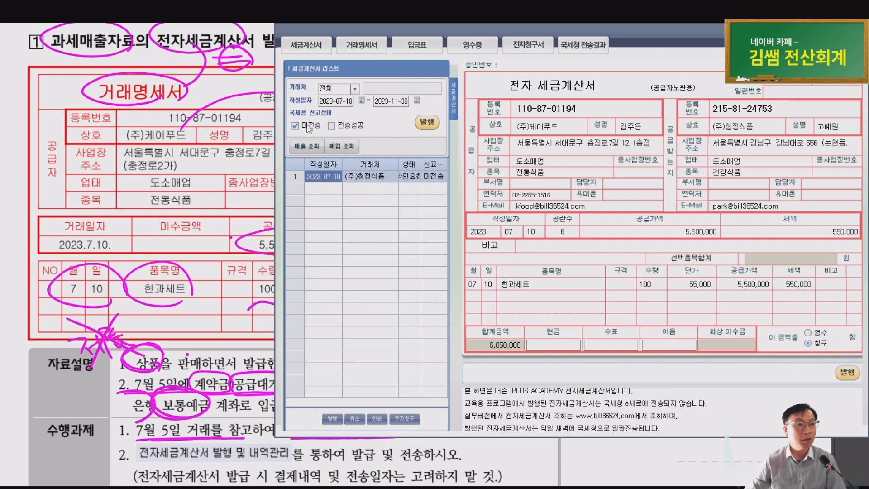
key("ctrl")
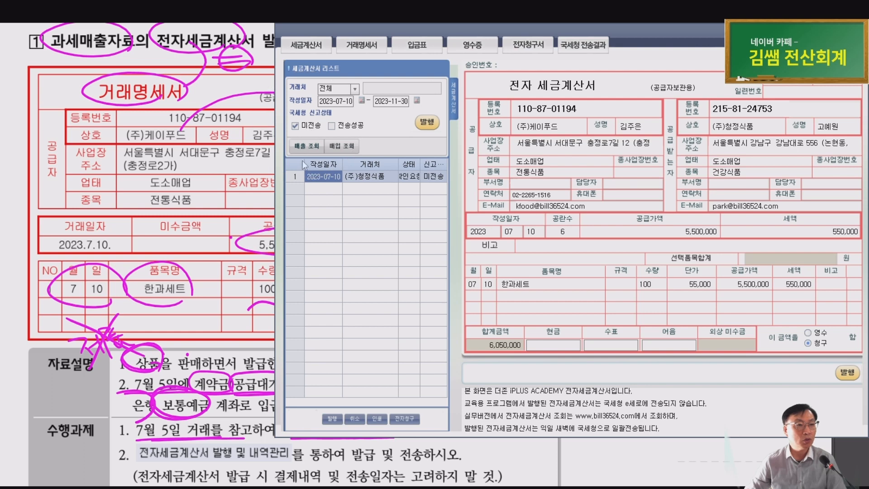
Issue the July 10 (주)청정식품 invoice, acknowledge the messages and close Bill36524
left_click(429, 129)
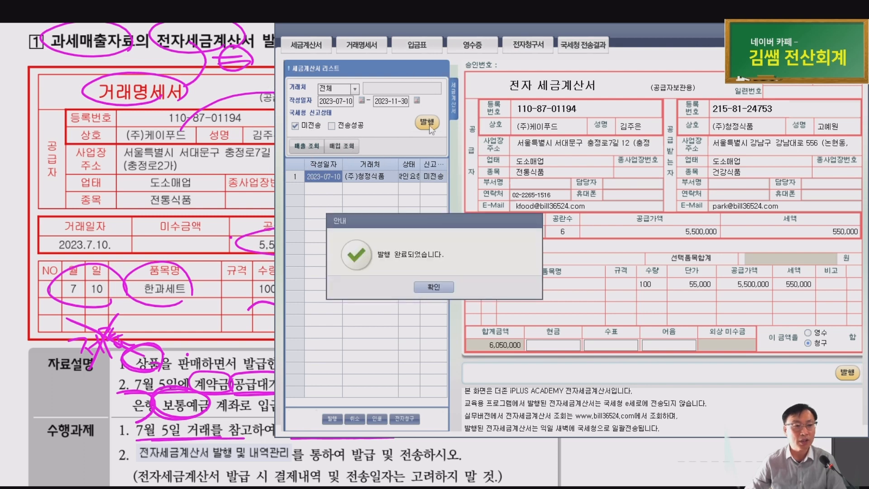
left_click(428, 291)
left_click(428, 287)
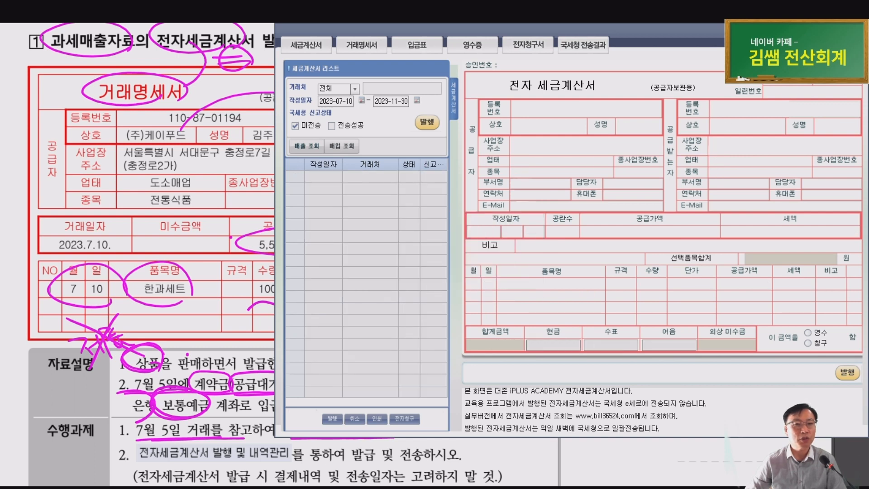
left_click(859, 30)
mouse_move(371, 174)
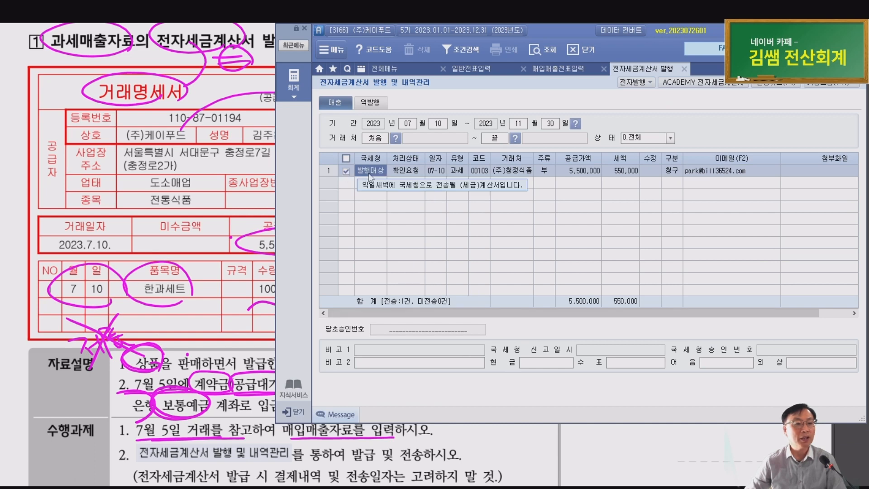
Refresh the status to 전송성공 and confirm the July 10 voucher now shows 전자발행
left_click(547, 54)
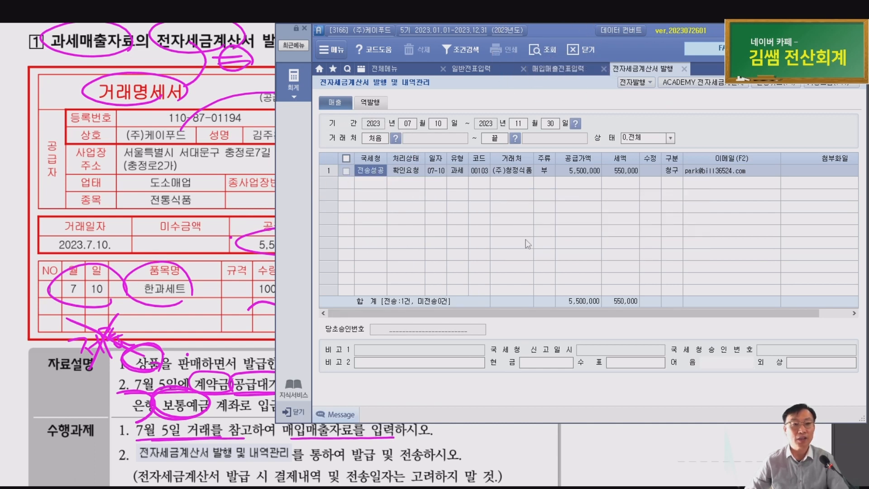
key("Escape")
key("Escape")
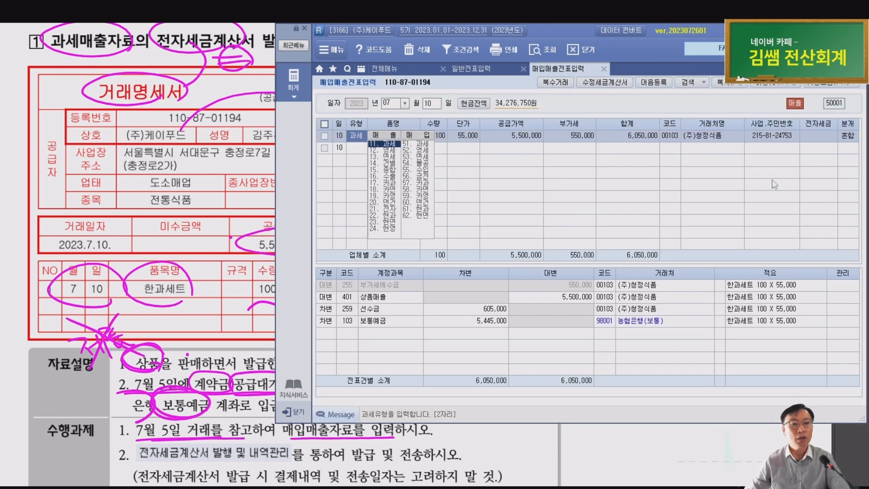
left_click(822, 139)
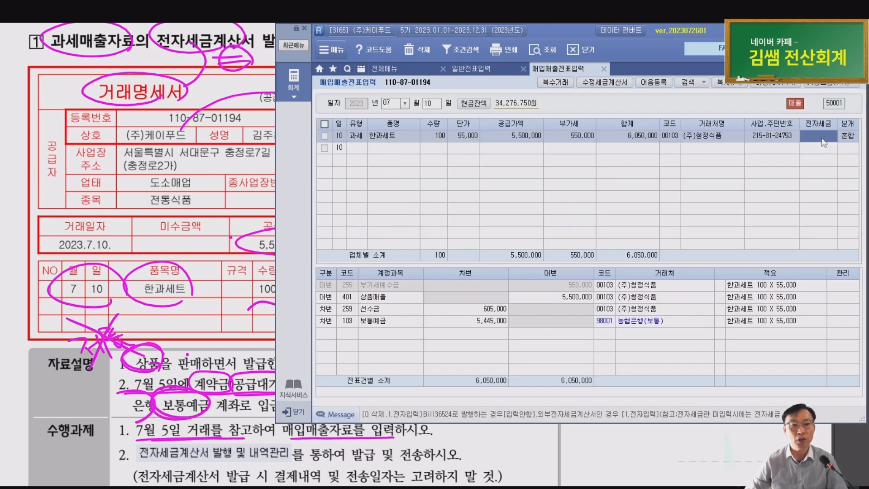
left_click(551, 50)
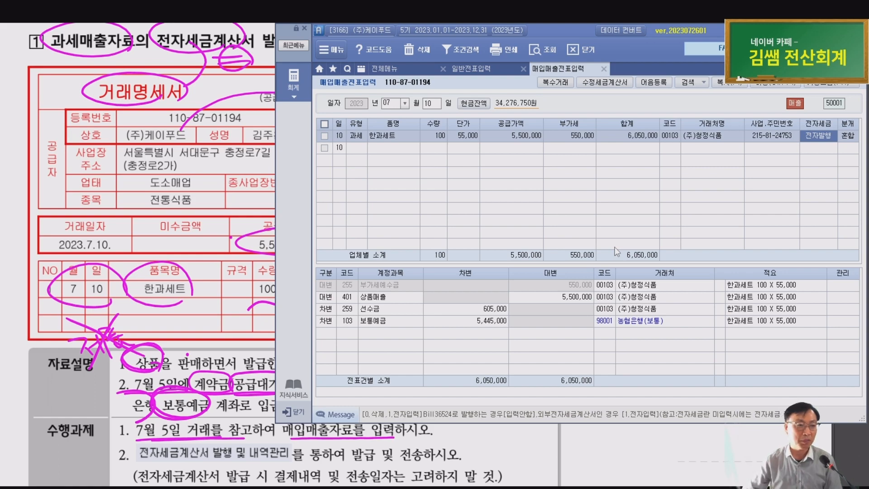
left_click(195, 242)
scroll(195, 243, "down", 7)
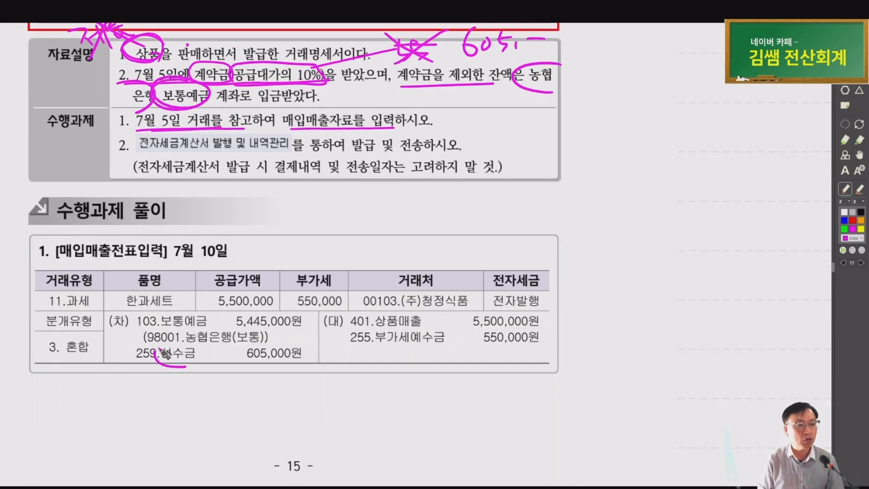
Circle 선수금 and mark 255.부가세예수금 in the July 10 solution, then scroll to the next page
mouse_move(158, 346)
left_mouse_down()
mouse_move(169, 371)
mouse_move(157, 343)
mouse_move(270, 342)
mouse_move(156, 329)
mouse_move(145, 343)
left_mouse_up()
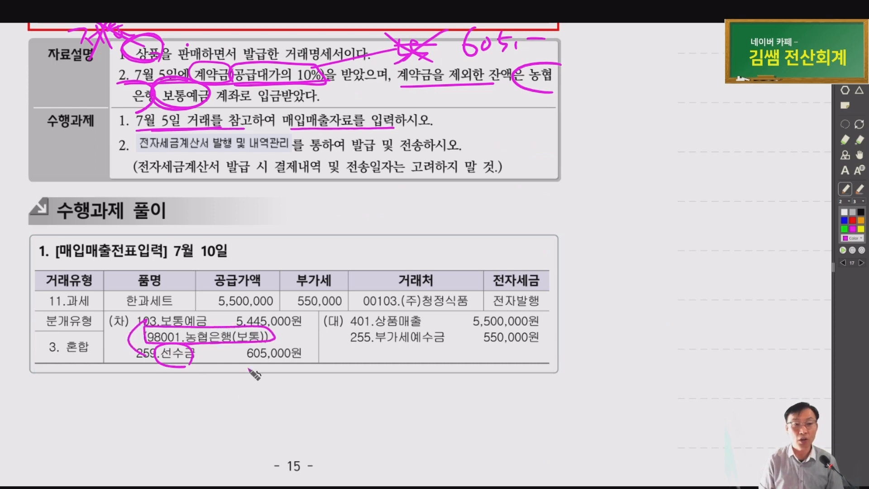
left_click_drag(350, 319, 350, 344)
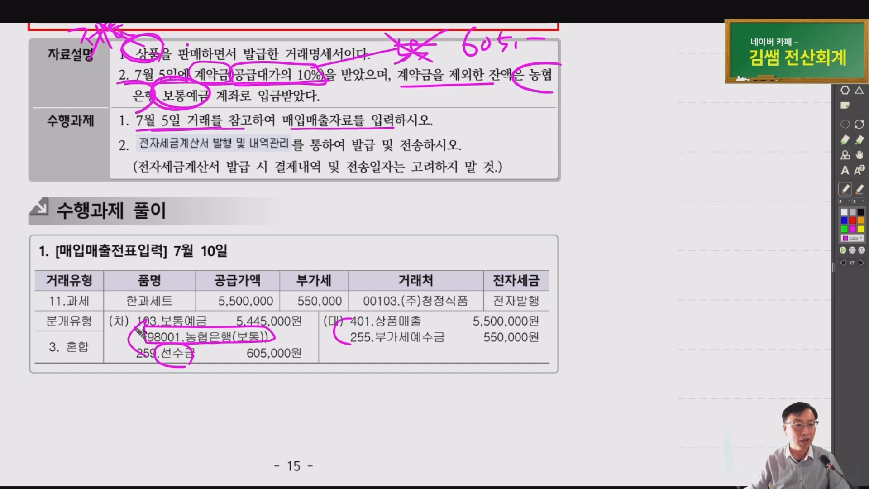
scroll(268, 284, "down", 2)
Mark the 7/17 modified invoice's title, supplier and buyer 예림유통, date, item 다과세트 and -7 quantity
scroll(265, 283, "down", 1)
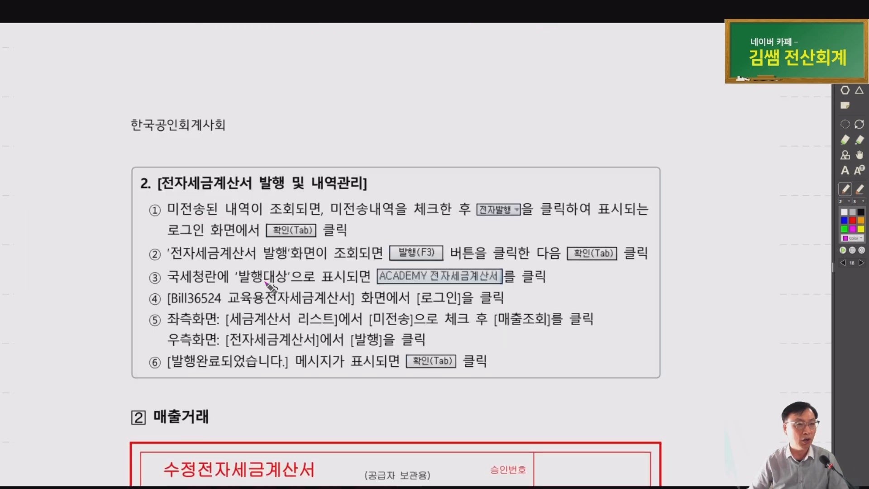
scroll(271, 287, "down", 2)
left_click_drag(340, 269, 288, 214)
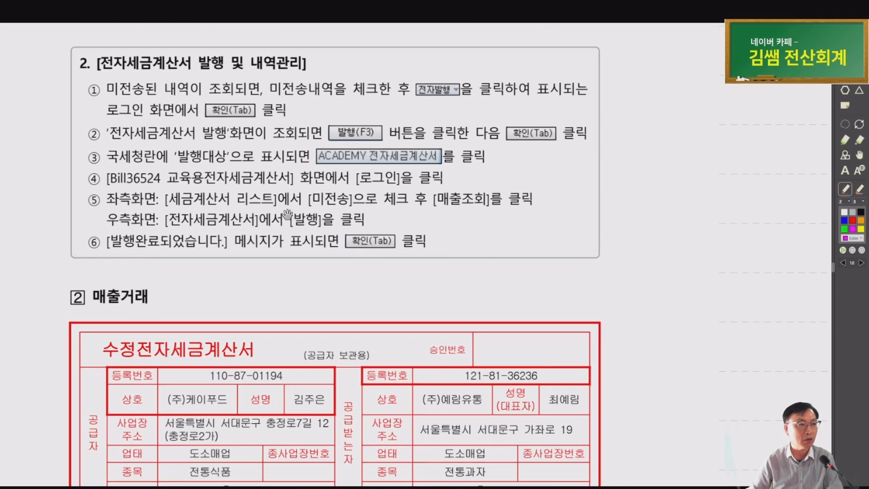
scroll(288, 213, "down", 6)
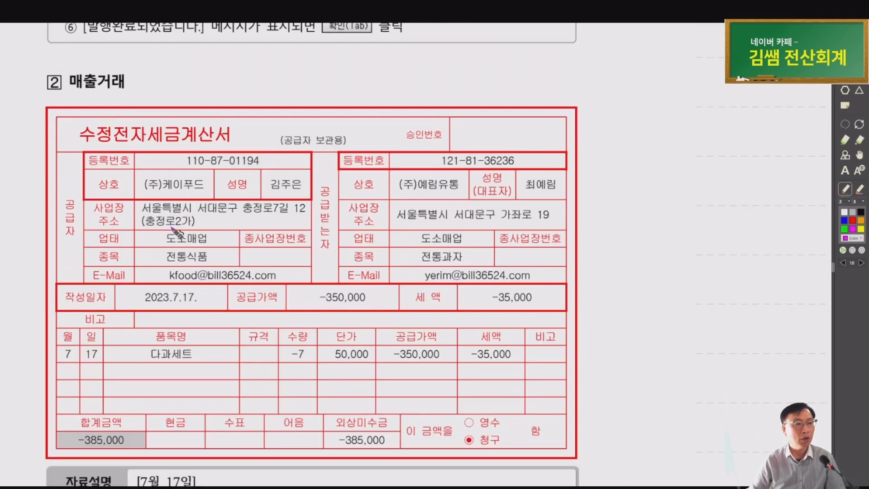
scroll(177, 233, "down", 1)
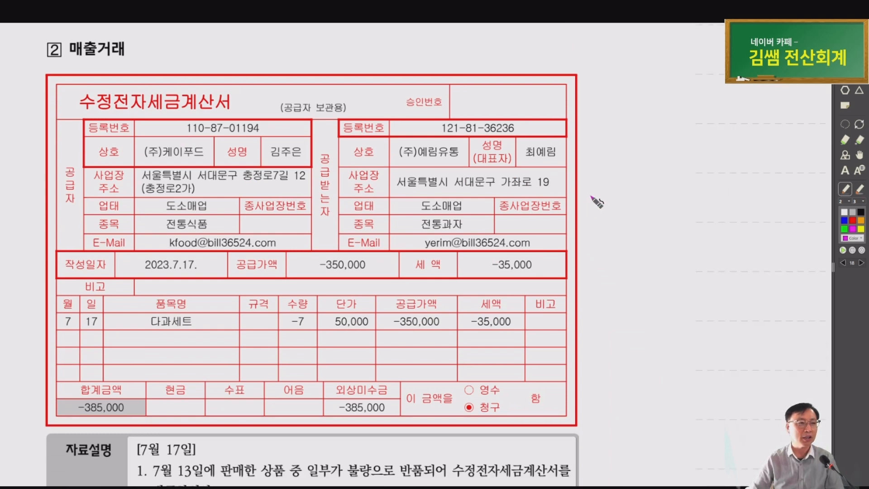
scroll(616, 195, "down", 1)
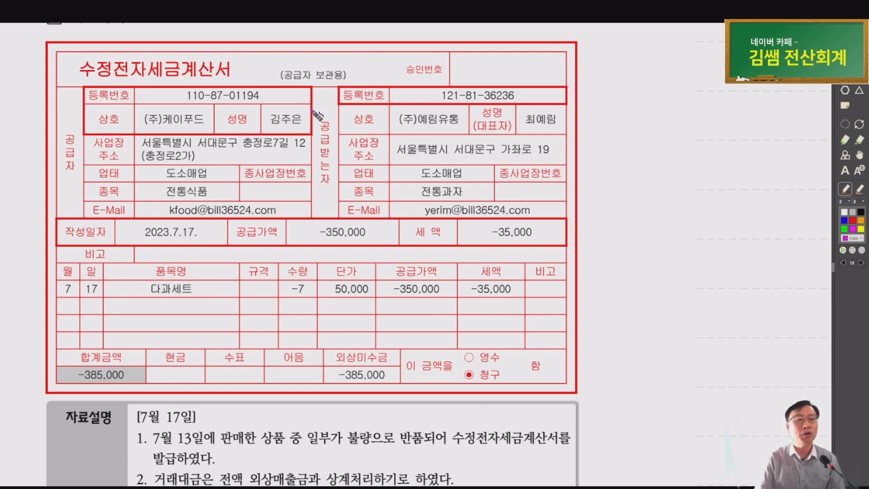
left_click_drag(190, 84, 214, 67)
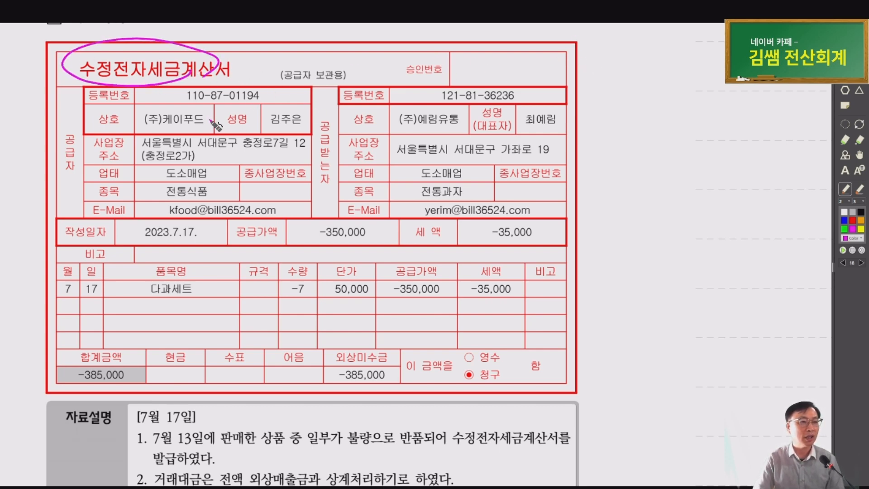
mouse_move(198, 116)
left_mouse_down()
mouse_move(289, 87)
mouse_move(396, 120)
mouse_move(372, 118)
left_mouse_up()
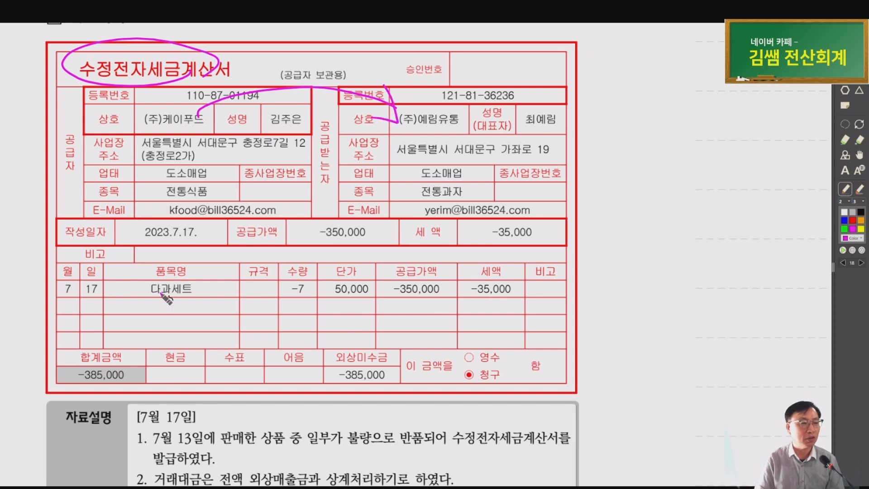
mouse_move(115, 299)
left_mouse_down()
mouse_move(105, 279)
mouse_move(116, 297)
left_mouse_up()
mouse_move(207, 294)
left_mouse_down()
mouse_move(121, 296)
mouse_move(212, 296)
left_mouse_up()
mouse_move(319, 299)
left_mouse_down()
mouse_move(272, 299)
mouse_move(322, 286)
mouse_move(259, 282)
left_mouse_up()
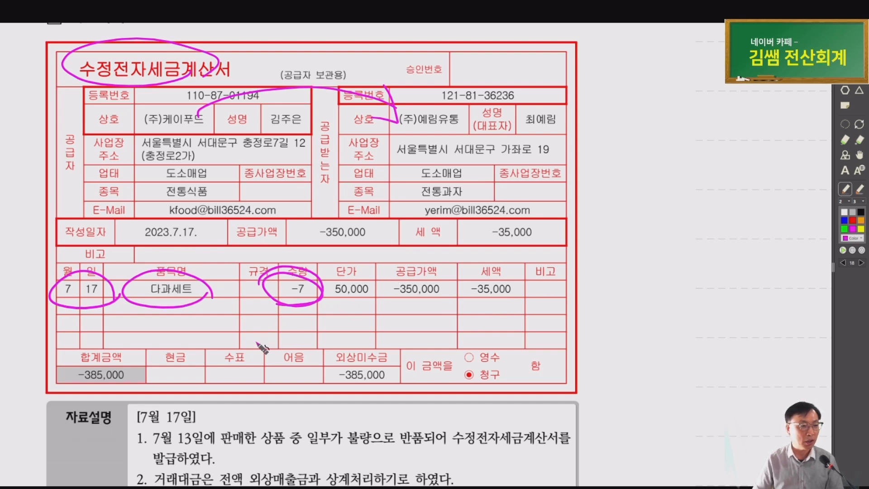
Mark the notes: original sale 7월 13일, 반품 reason, issued invoice, 외상매출금 offset, and 생략, then return to Smart A
scroll(262, 347, "down", 2)
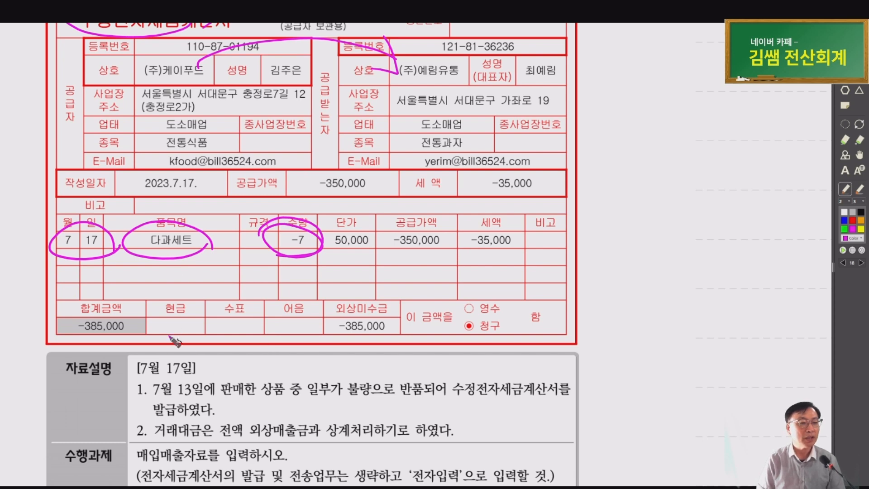
left_click_drag(212, 399, 218, 400)
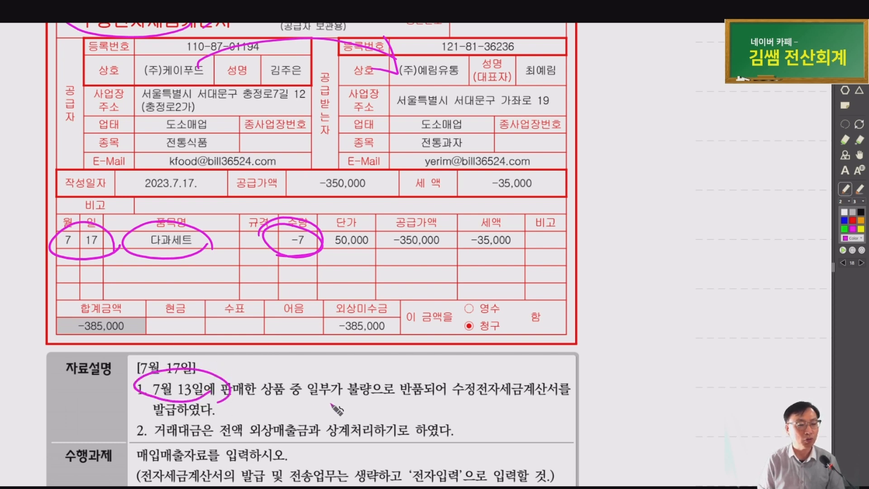
mouse_move(297, 389)
left_mouse_down()
mouse_move(401, 403)
mouse_move(391, 387)
mouse_move(466, 399)
mouse_move(566, 392)
mouse_move(457, 380)
mouse_move(461, 405)
left_mouse_up()
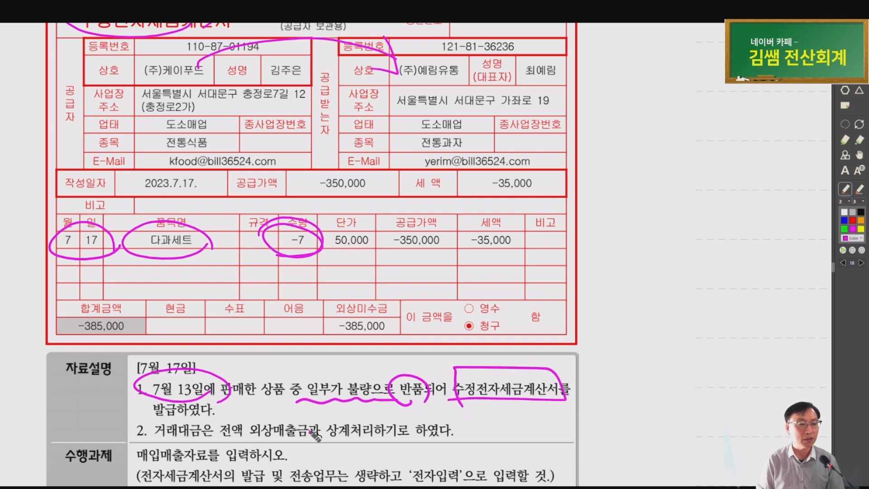
left_click_drag(138, 412, 214, 411)
mouse_move(313, 435)
left_mouse_down()
mouse_move(299, 446)
mouse_move(290, 415)
mouse_move(317, 434)
left_mouse_up()
left_click_drag(342, 439, 360, 439)
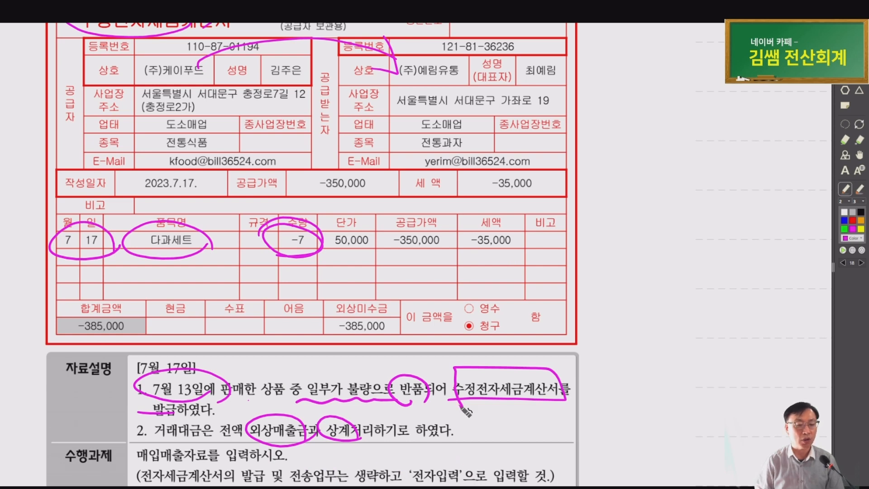
left_click_drag(452, 446, 479, 440)
left_click_drag(384, 469, 385, 474)
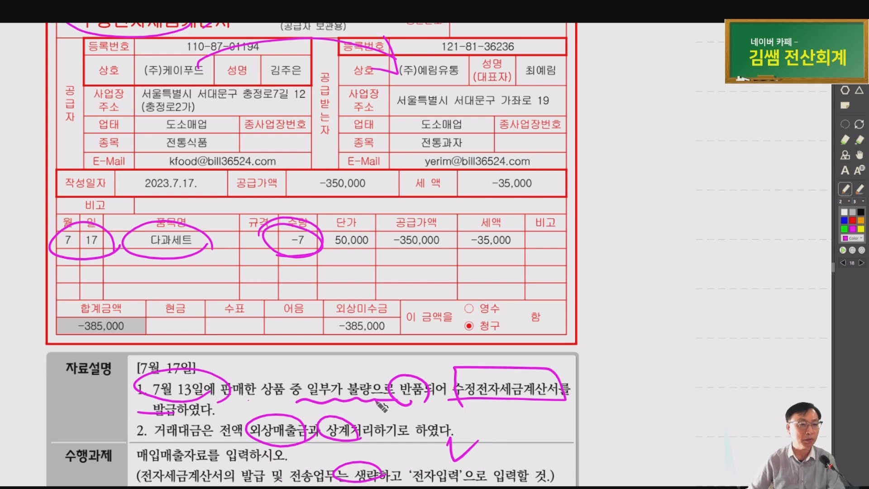
scroll(279, 430, "up", 1)
scroll(401, 433, "down", 1)
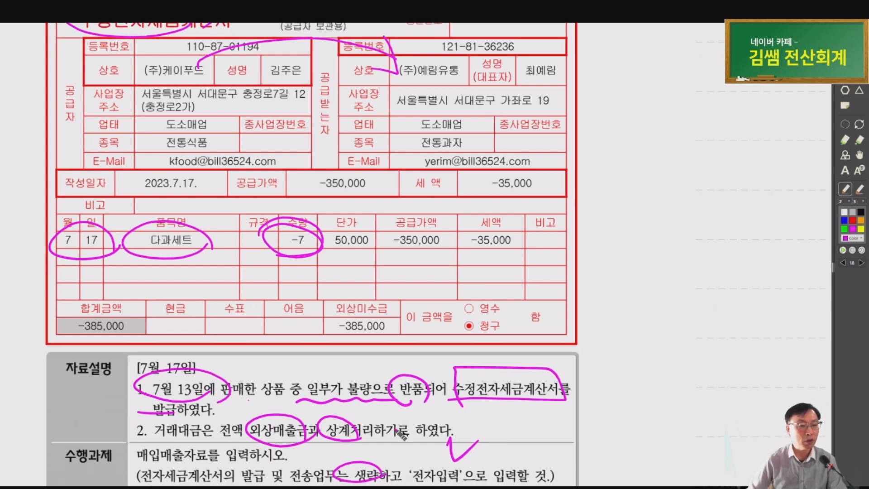
key("alt+Tab")
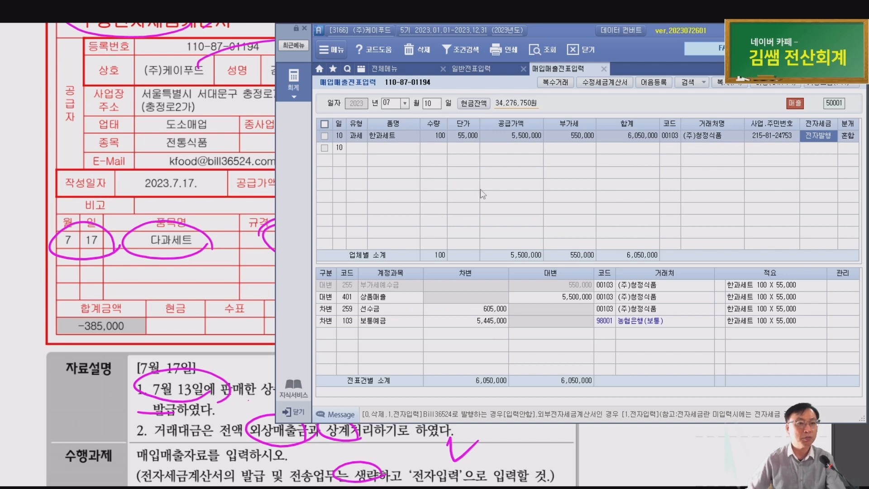
Review the original July 13 다과세트 sale and its 외상매출금 journal lines
key("Escape")
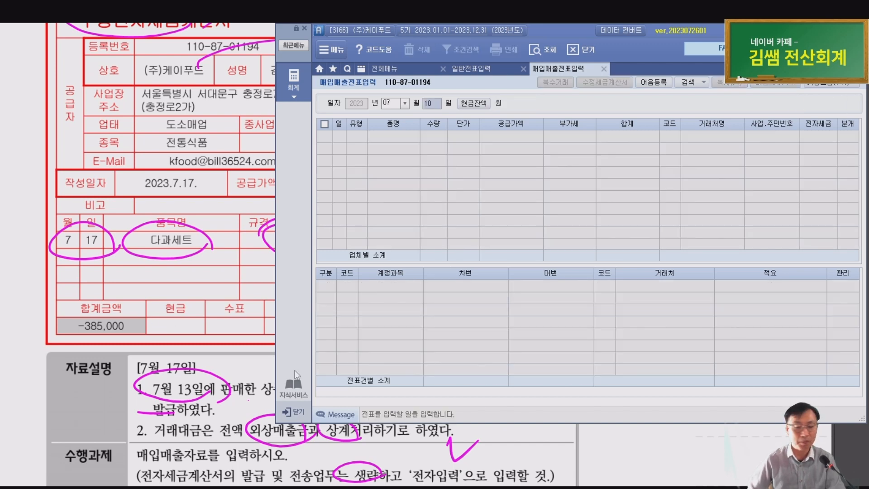
type("13")
key("Return")
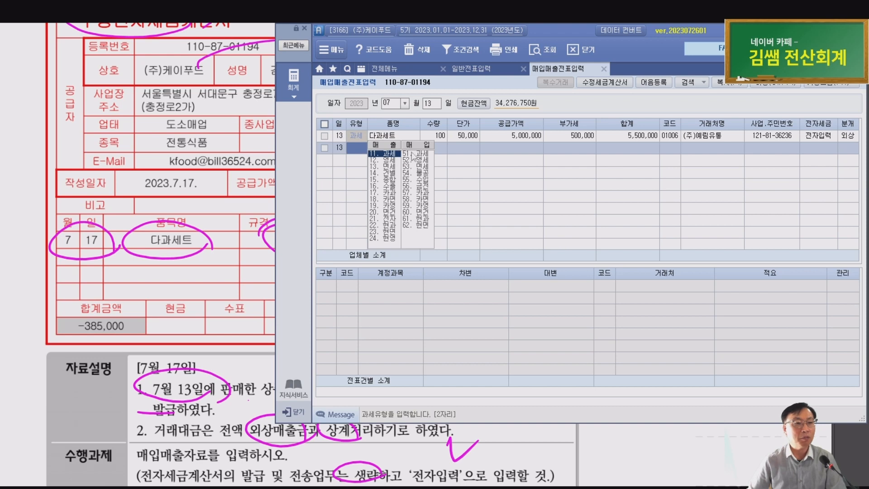
left_click(413, 135)
left_click(442, 136)
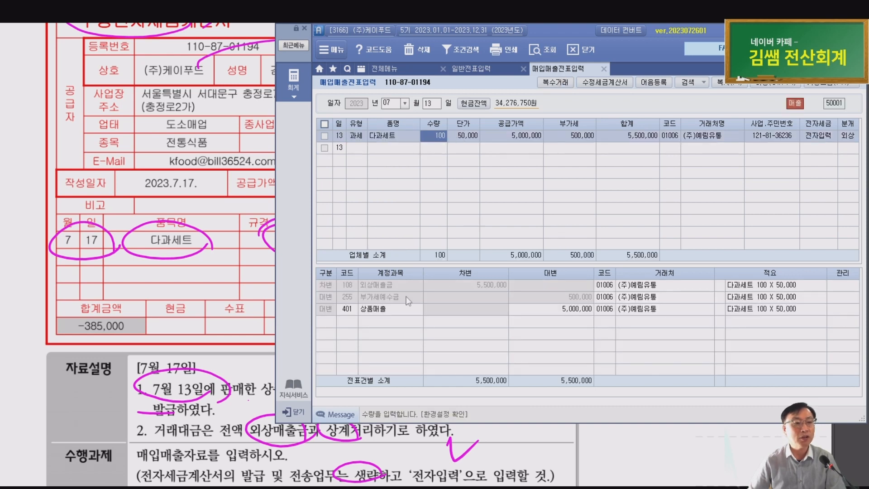
left_click(382, 308)
left_click(388, 287)
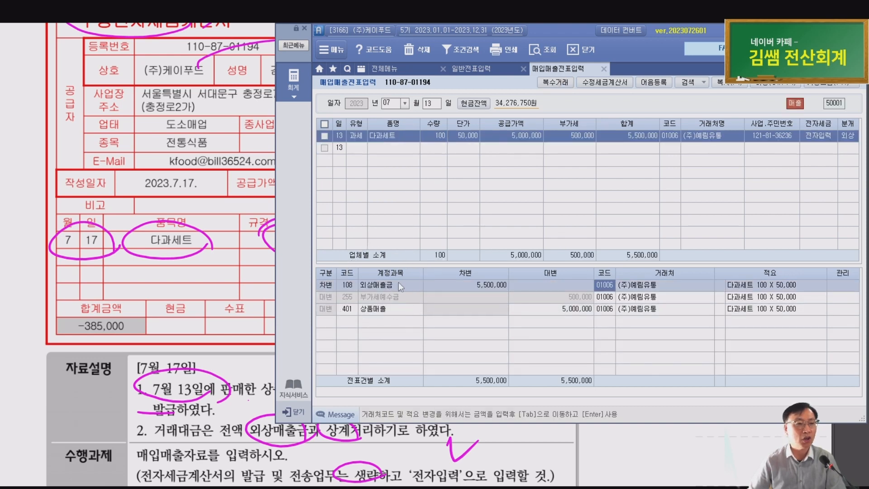
key("Escape")
key("Escape")
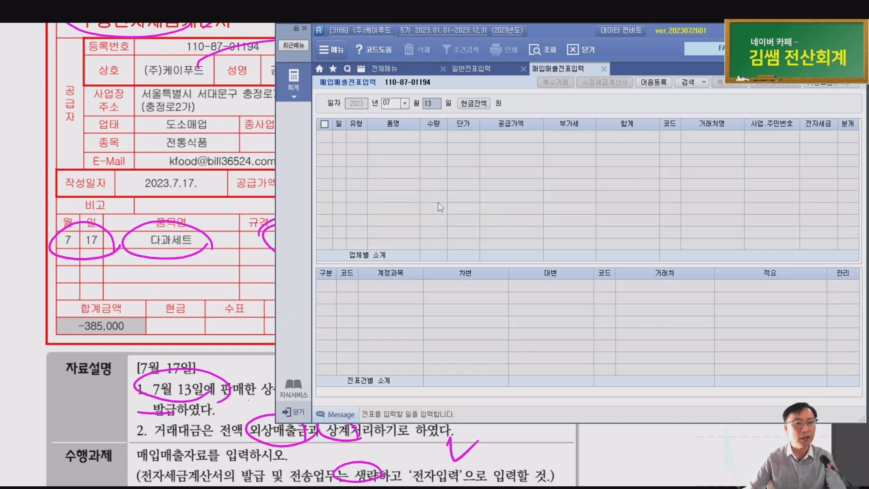
Enter a July 17 과세 sales row for 다과세트, quantity -7 at 50,000 each
type("17")
key("Return")
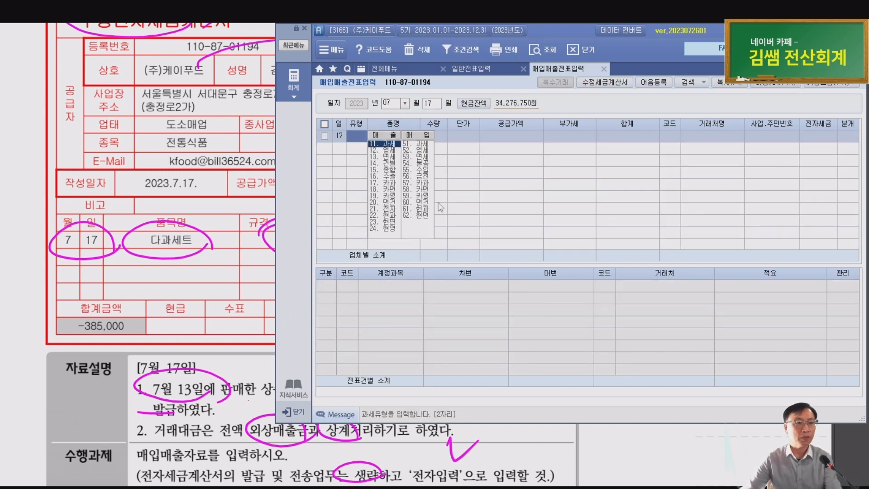
key("Return")
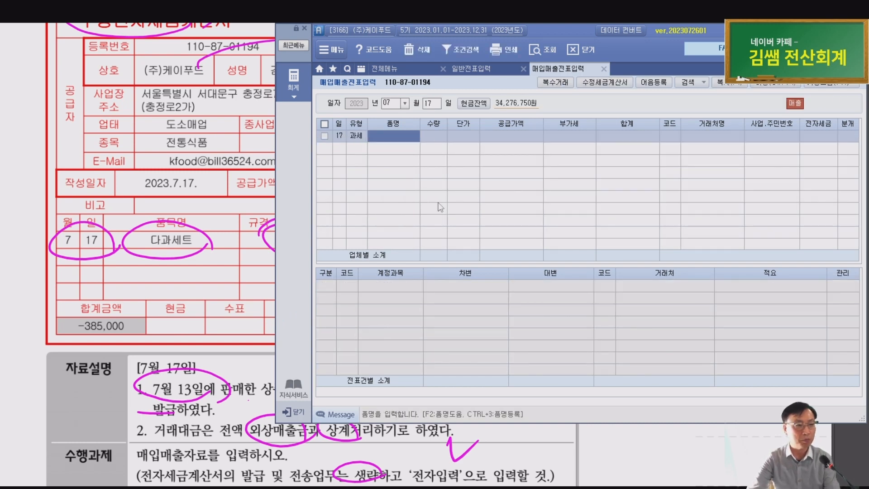
type("다과세")
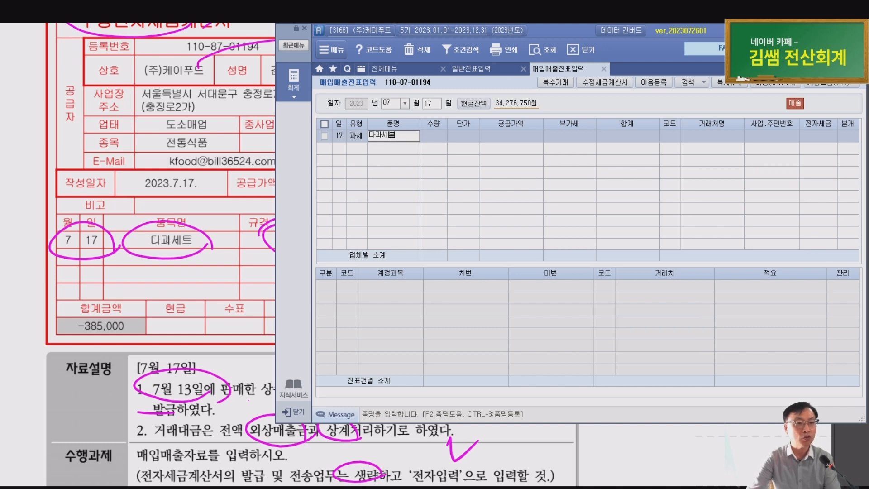
type("트")
key("Return")
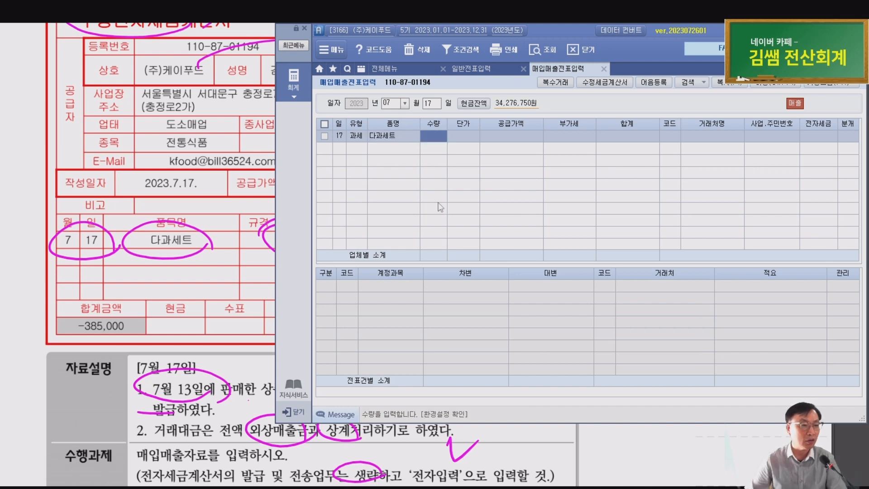
left_click(244, 274)
key("alt+Tab")
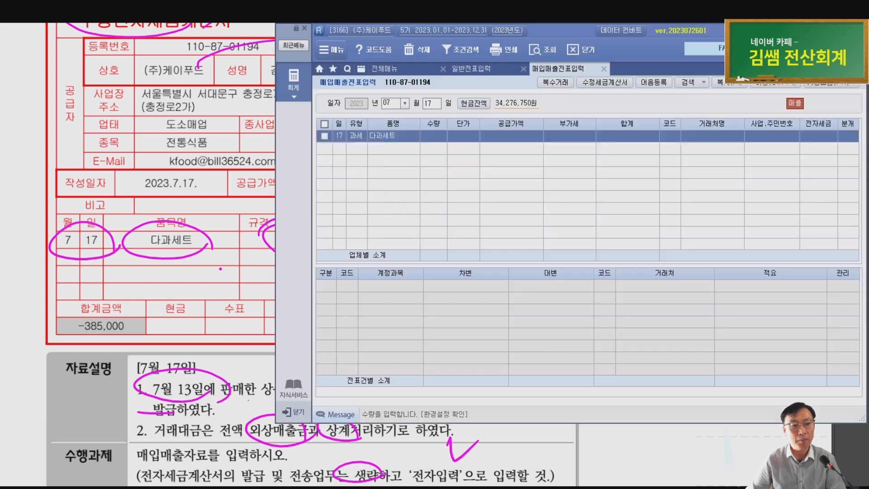
type("-7")
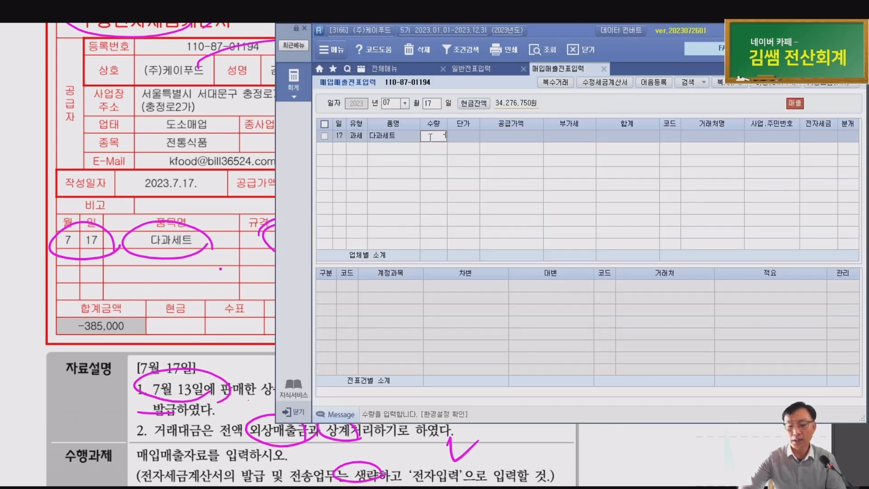
key("Return")
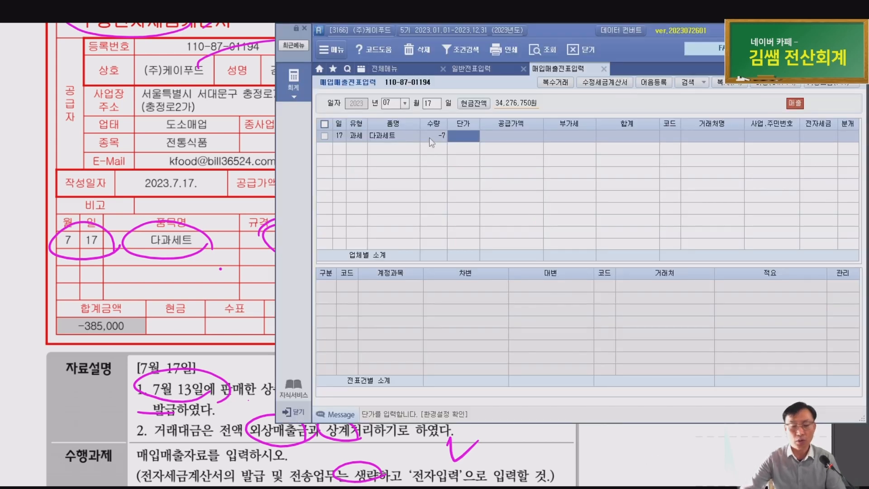
type("50000")
key("Return")
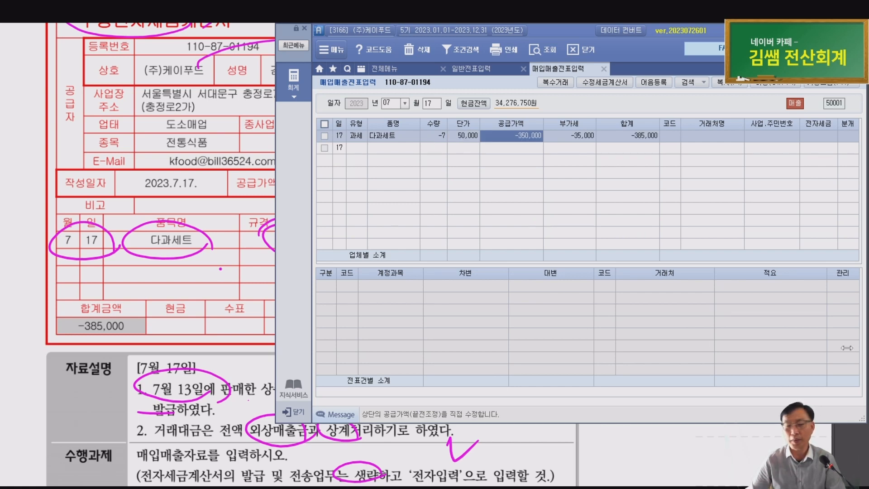
Set the customer to 예림유통, mark it 전자입력, and choose the 외상 journal type
key("Return")
key("Return")
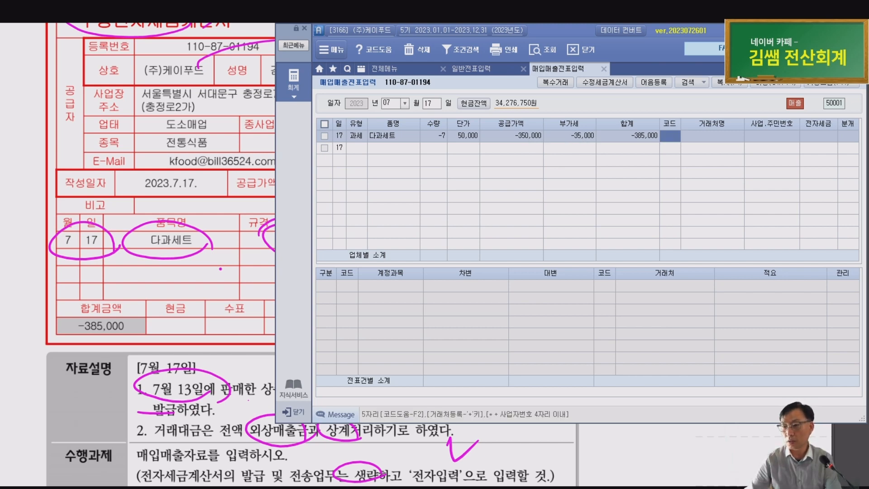
key("F2")
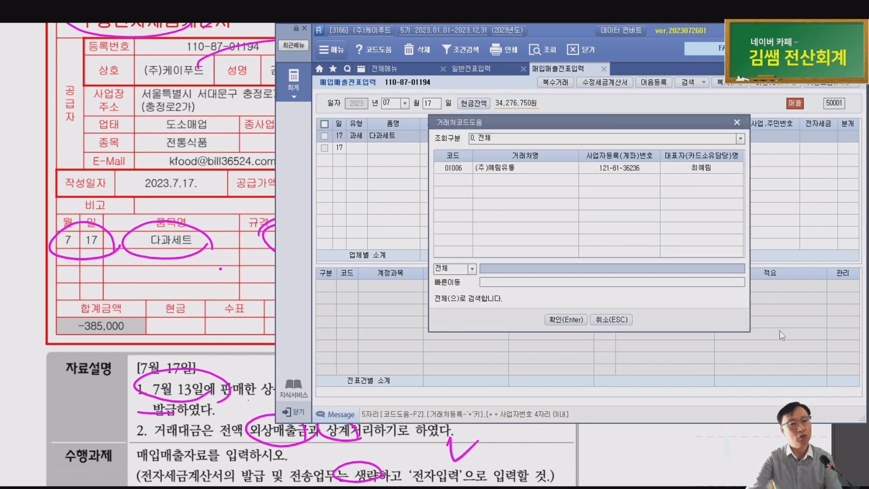
key("Return")
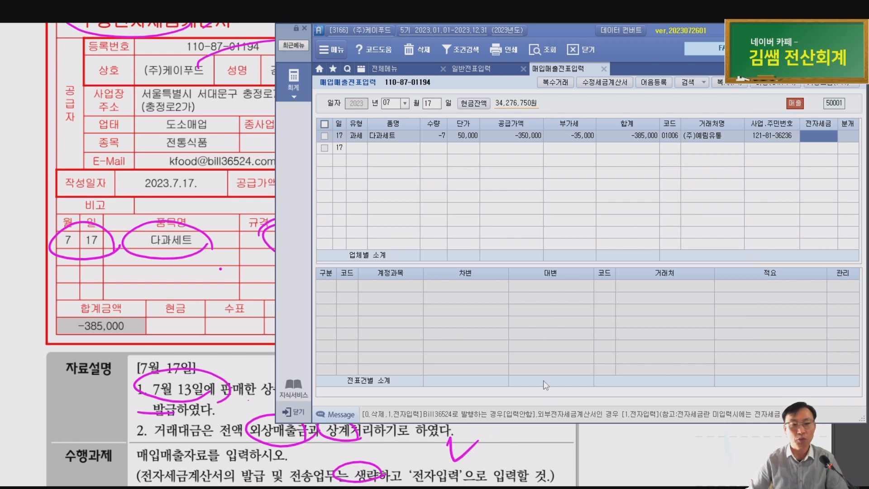
key("1")
key("Return")
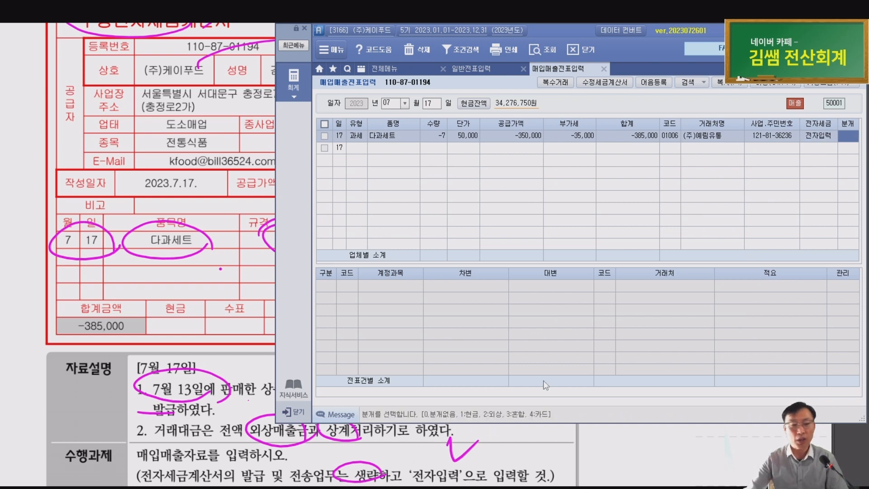
key("2")
key("Return")
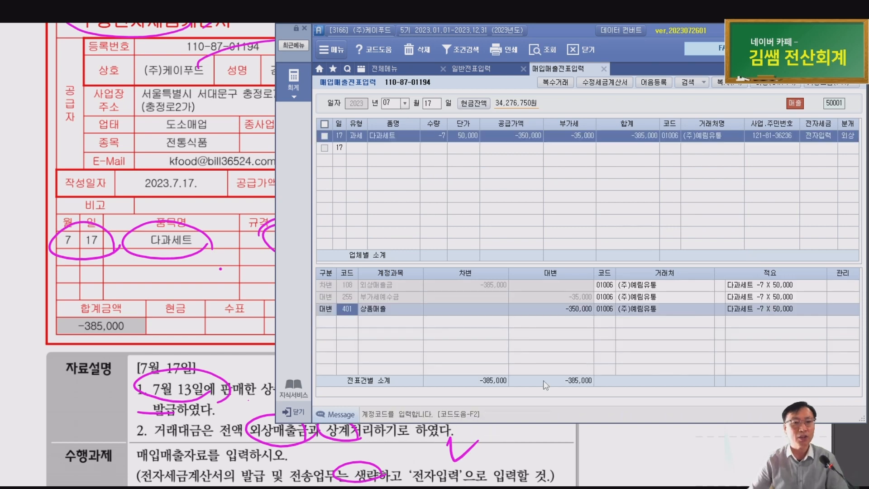
Verify the -385,000 외상매출금 debit and -350,000 상품매출 credit, then return to the exam booklet
left_click(380, 286)
left_click(490, 290)
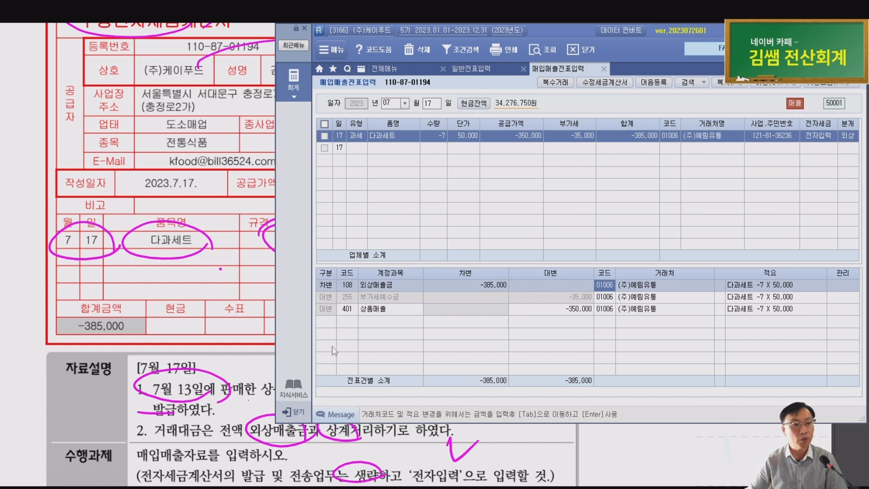
left_click(366, 317)
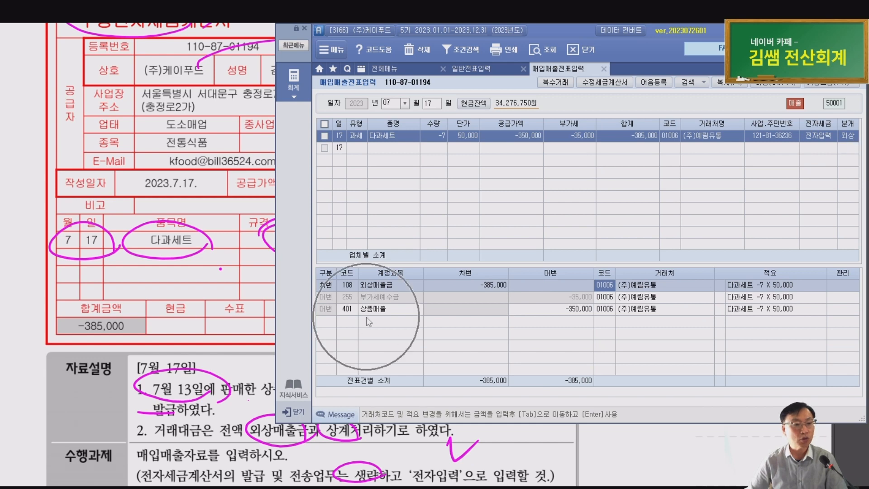
left_click(848, 136)
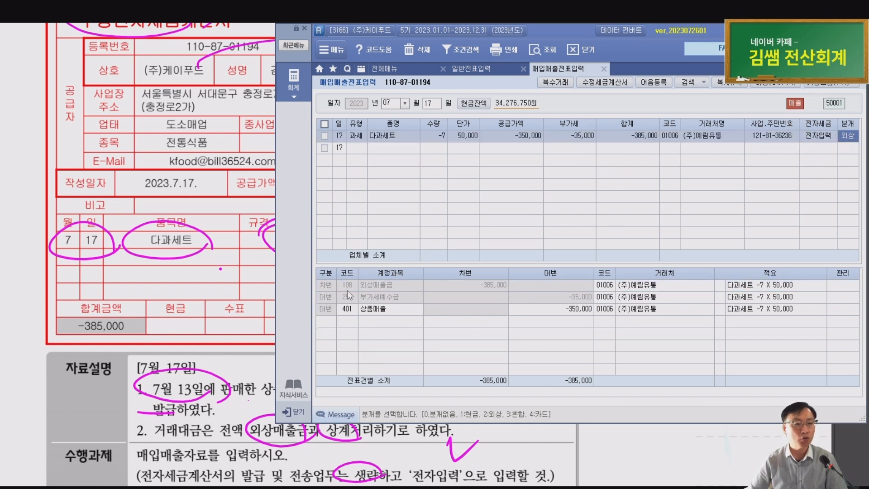
left_click(365, 286)
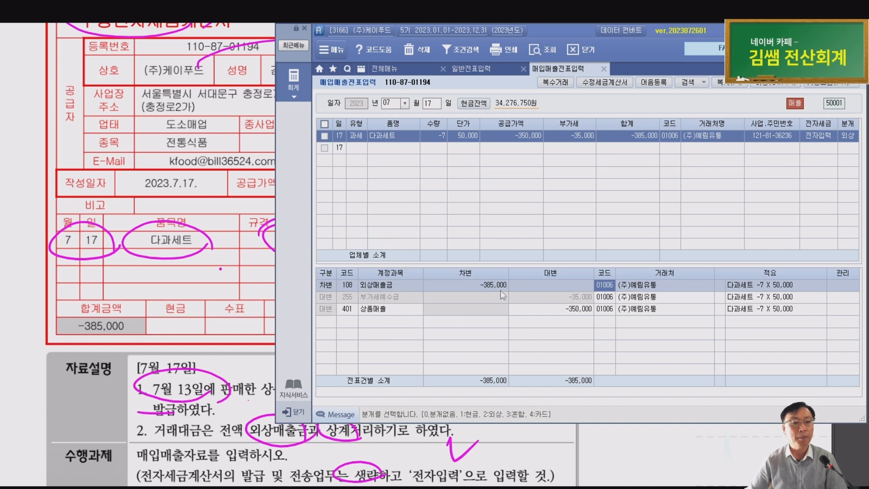
left_click(574, 301)
left_click(573, 313)
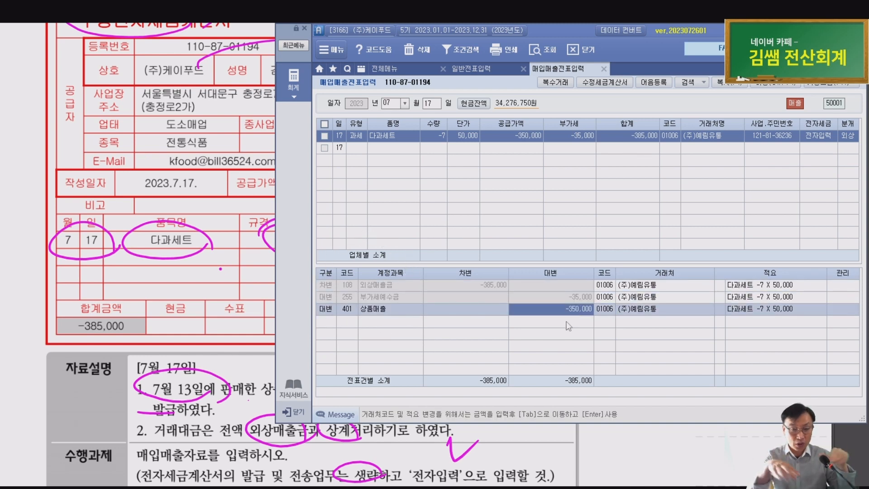
key("Escape")
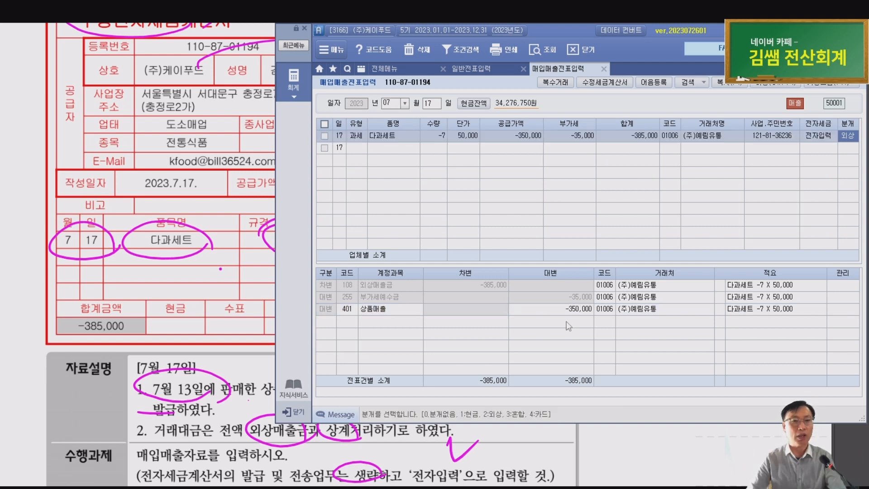
left_click(194, 373)
On the July 17 solution, circle 11.과세, -350,000원/-35,000원 and 2.외상, and underline the journal row
scroll(169, 316, "down", 3)
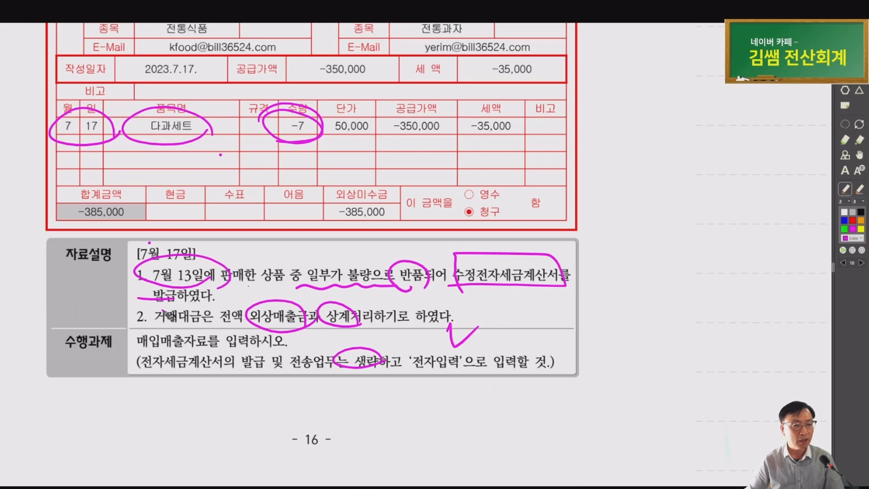
key("Page_Down")
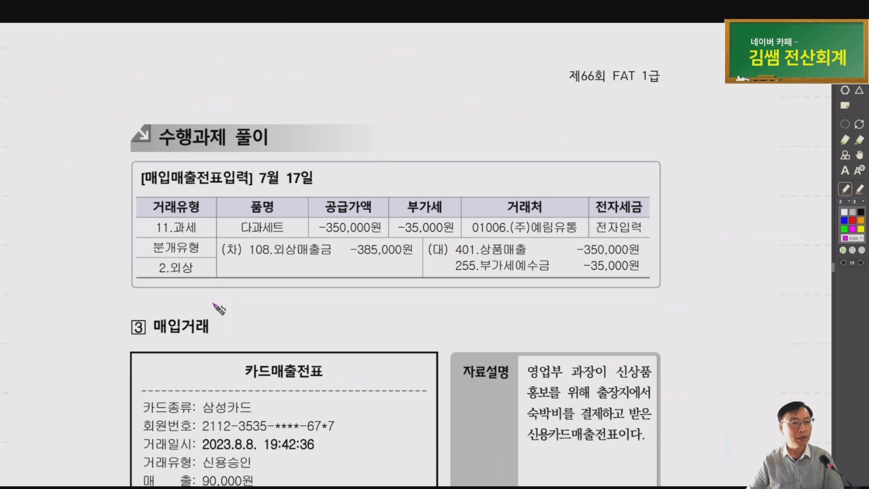
mouse_move(182, 219)
left_mouse_down()
mouse_move(152, 214)
mouse_move(194, 223)
left_mouse_up()
mouse_move(365, 237)
left_mouse_down()
mouse_move(355, 213)
mouse_move(401, 244)
mouse_move(367, 240)
left_mouse_up()
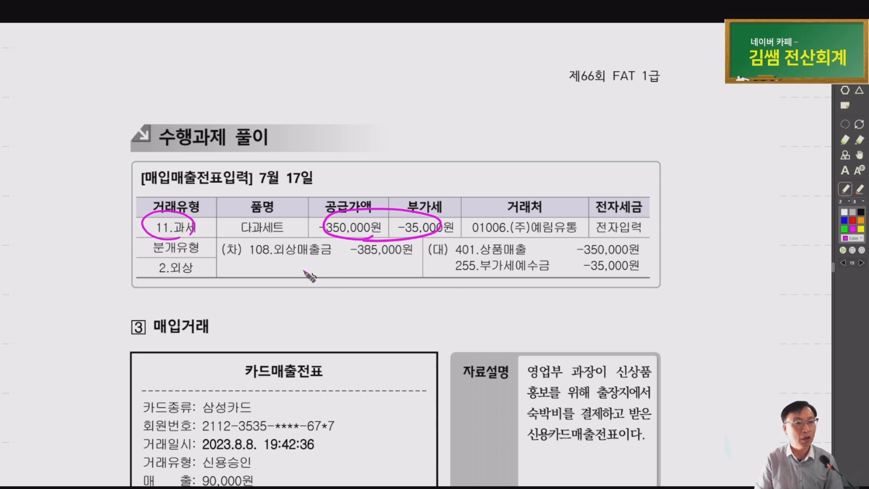
mouse_move(237, 279)
left_mouse_down()
mouse_move(653, 279)
mouse_move(453, 241)
mouse_move(240, 241)
mouse_move(246, 274)
mouse_move(267, 274)
left_mouse_up()
mouse_move(181, 271)
left_mouse_down()
mouse_move(146, 267)
mouse_move(187, 278)
mouse_move(251, 259)
left_mouse_up()
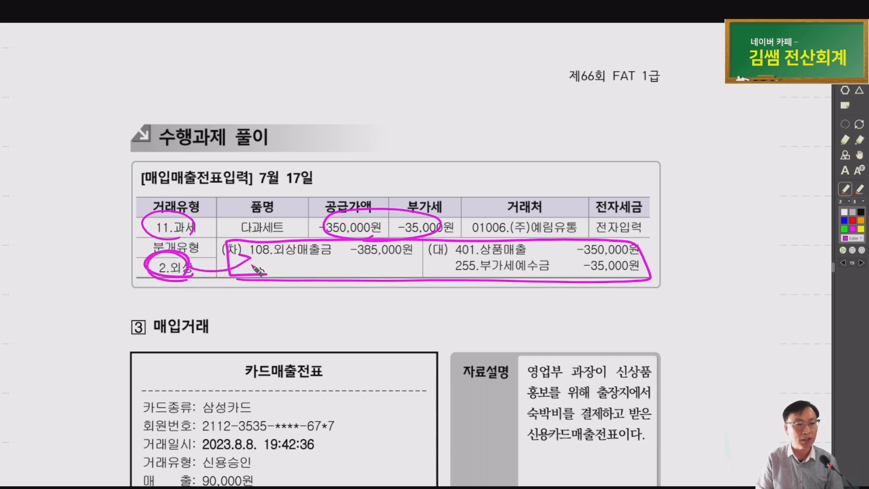
scroll(184, 300, "down", 4)
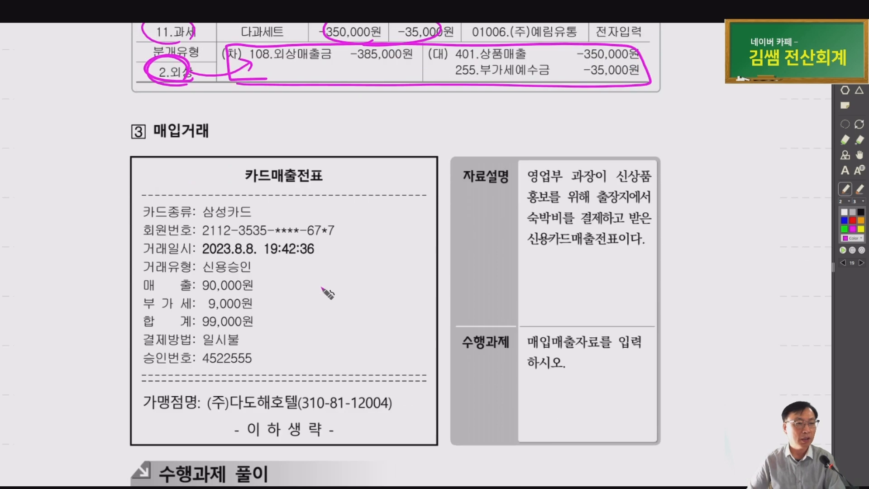
Mark the receipt's 카드매출전표 heading, 삼성카드, the 8.8 date and merchant (주)다도해호텔
mouse_move(365, 313)
left_mouse_down()
mouse_move(357, 319)
mouse_move(270, 250)
left_mouse_up()
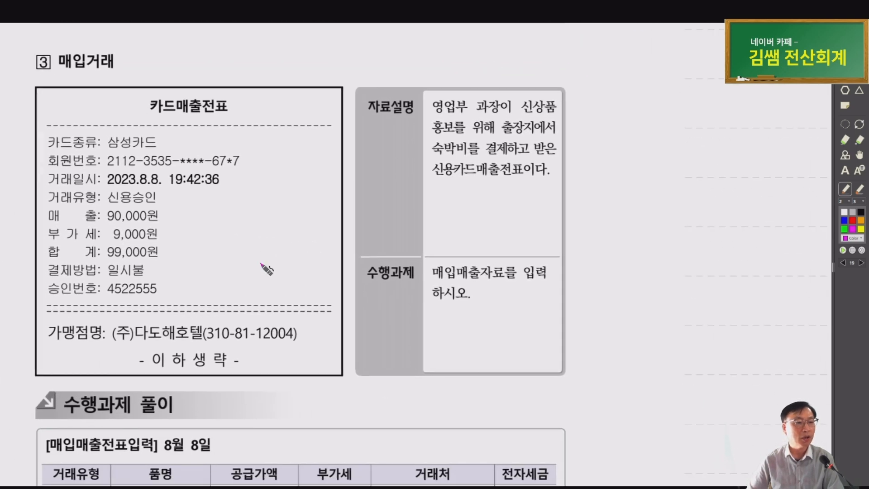
scroll(262, 264, "up", 1)
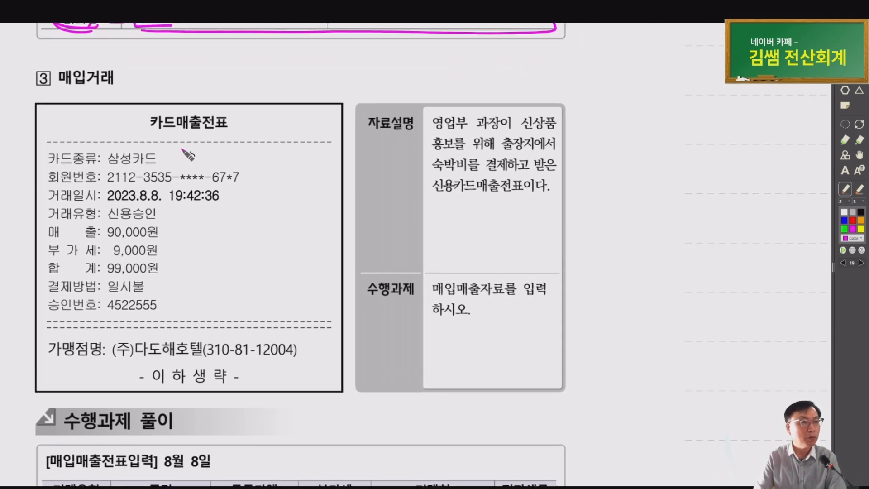
mouse_move(213, 129)
left_mouse_down()
mouse_move(162, 139)
mouse_move(215, 103)
left_mouse_up()
left_click_drag(136, 168, 154, 153)
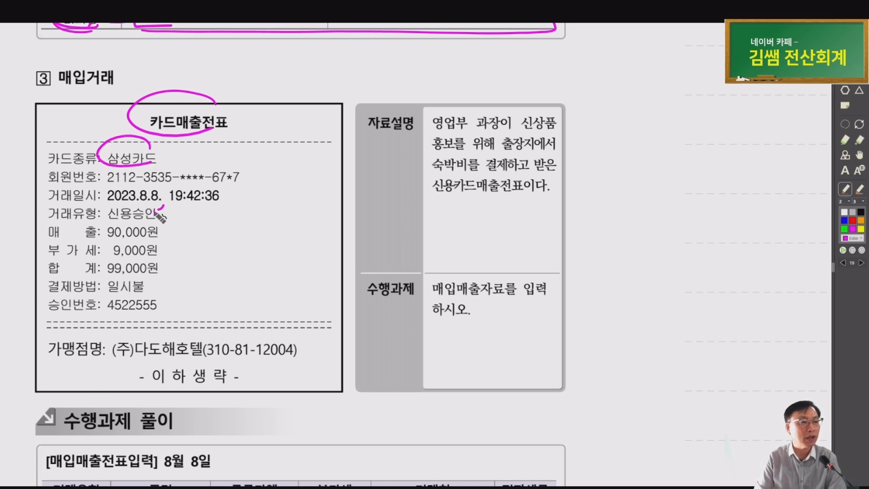
left_click_drag(160, 184, 169, 272)
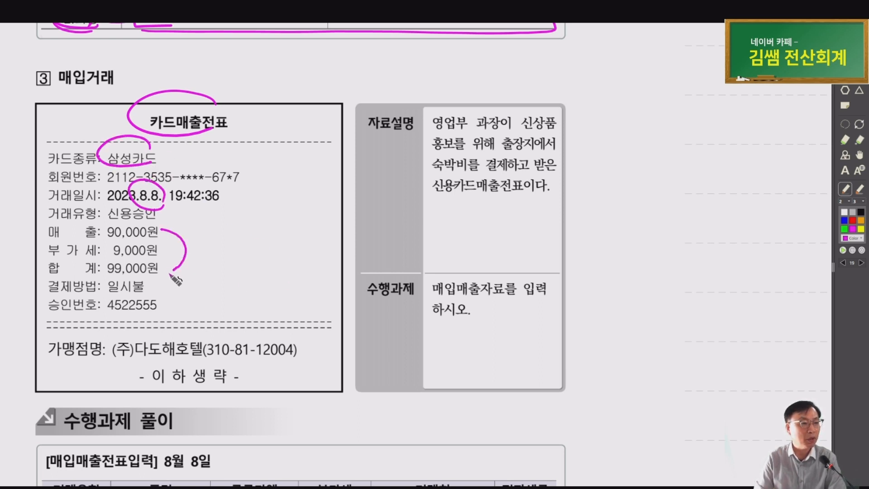
left_click_drag(104, 361, 206, 354)
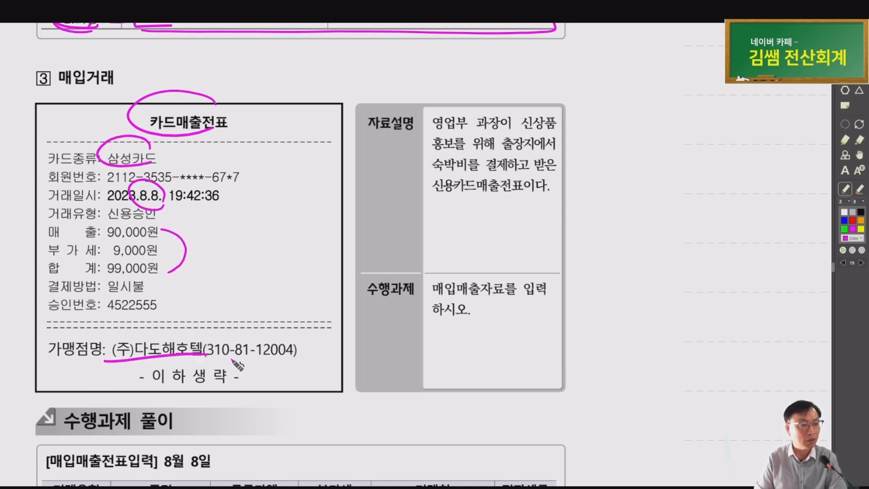
Underline the 자료설명 keywords 출장지, 숙박비 and 신용카드매출전표, and cross out a stray note
left_click(416, 139)
left_click_drag(427, 141, 490, 139)
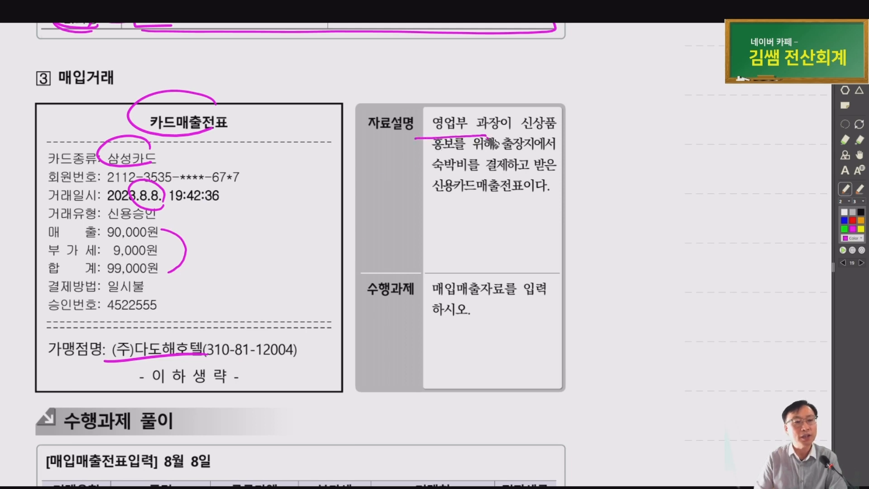
left_click_drag(425, 156, 458, 154)
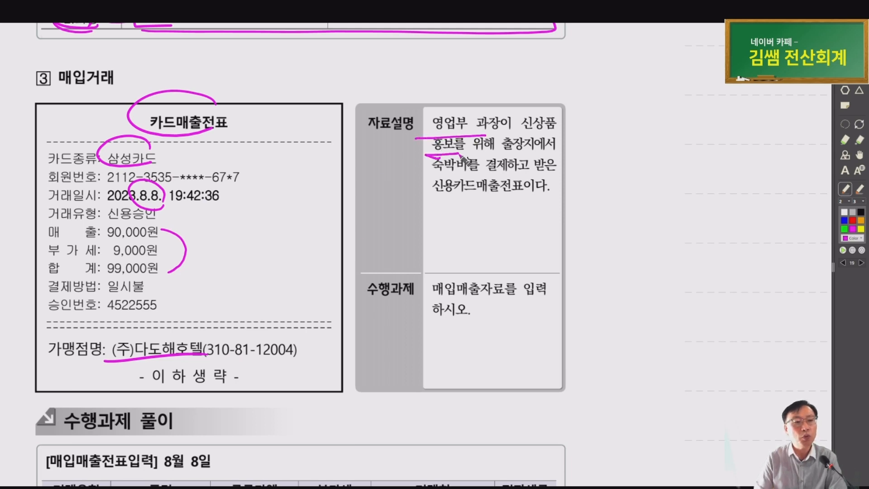
left_click_drag(512, 160, 538, 155)
mouse_move(472, 171)
left_mouse_down()
mouse_move(450, 175)
mouse_move(528, 171)
mouse_move(485, 200)
left_mouse_up()
left_click_drag(494, 174, 502, 196)
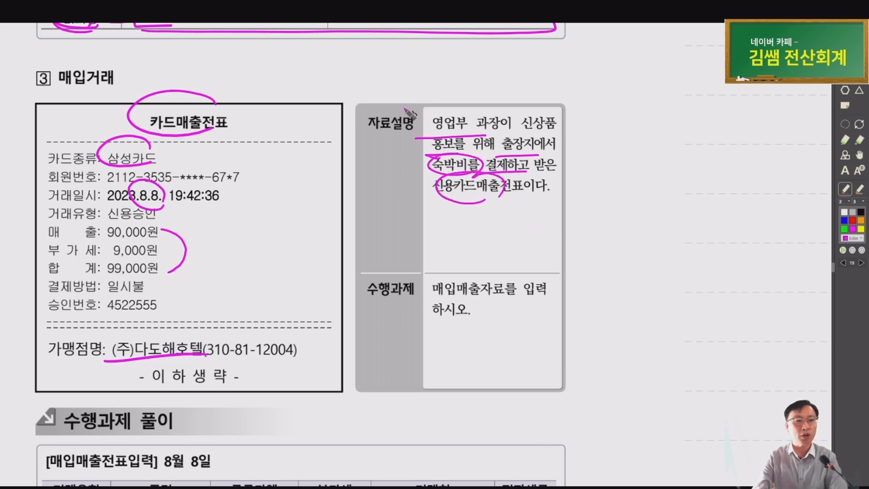
left_click_drag(336, 146, 415, 162)
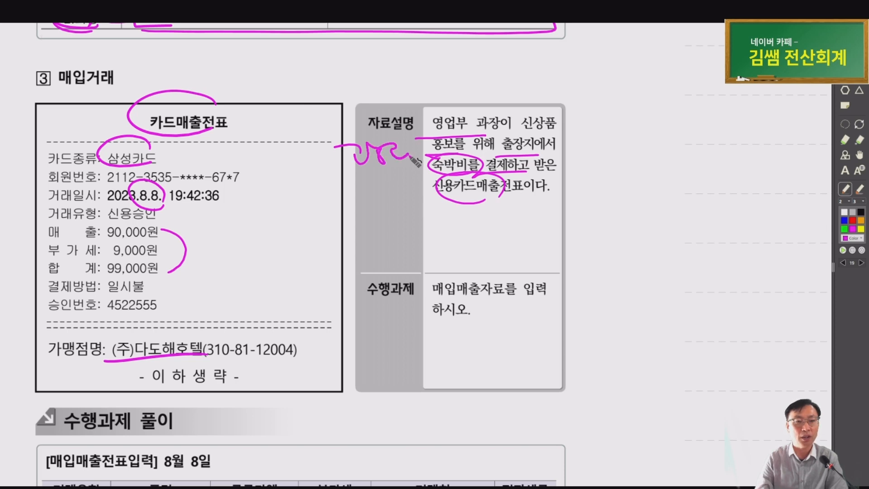
left_click_drag(376, 115, 363, 176)
left_click_drag(341, 117, 410, 163)
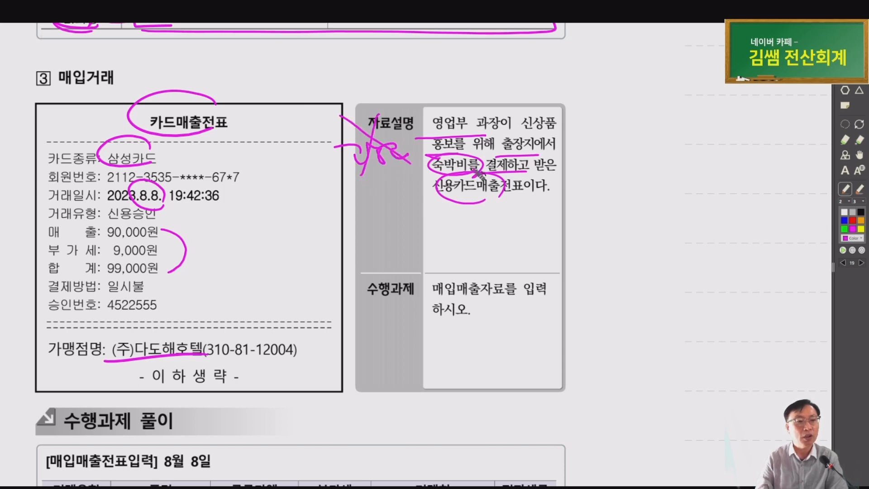
Handwrite the debit account 812.여비 beside the description
left_click_drag(495, 156, 534, 153)
mouse_move(408, 196)
left_mouse_down()
mouse_move(401, 222)
mouse_move(439, 209)
mouse_move(450, 236)
mouse_move(486, 226)
left_mouse_up()
left_click_drag(491, 201, 496, 235)
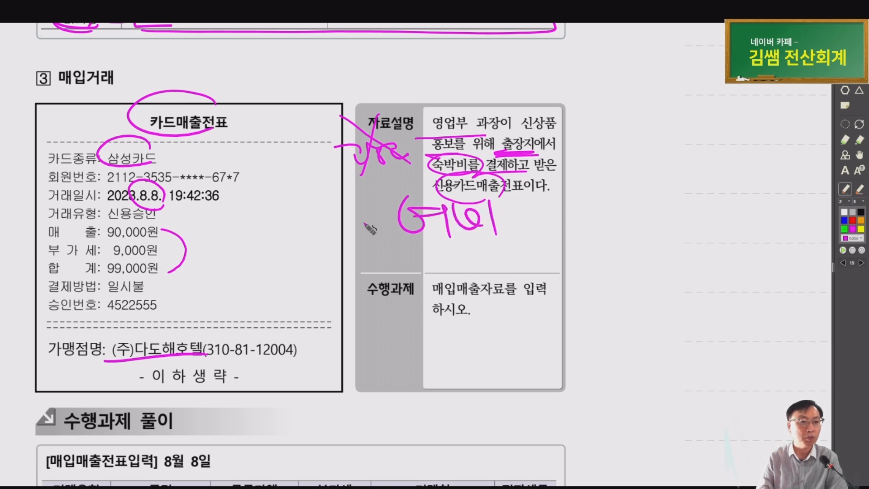
mouse_move(323, 207)
left_mouse_down()
mouse_move(343, 225)
mouse_move(344, 213)
mouse_move(361, 233)
mouse_move(375, 231)
left_mouse_up()
left_click(394, 231)
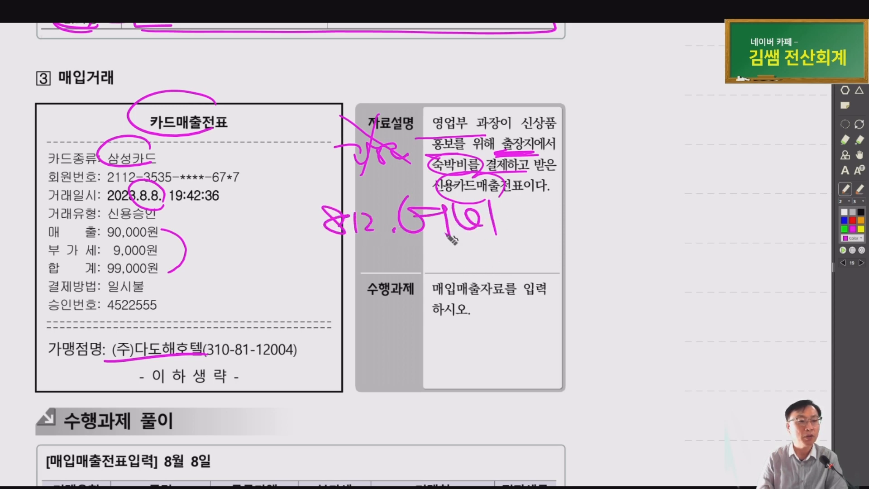
left_click_drag(498, 222, 527, 217)
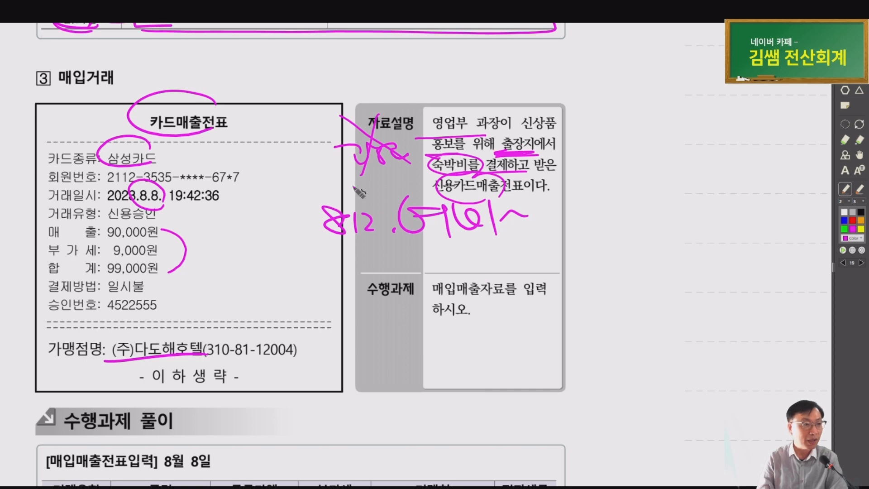
Handwrite the credit account 미지급금, with the alternative 미지급비용 below it
left_click_drag(591, 183, 534, 259)
left_click_drag(581, 214, 591, 237)
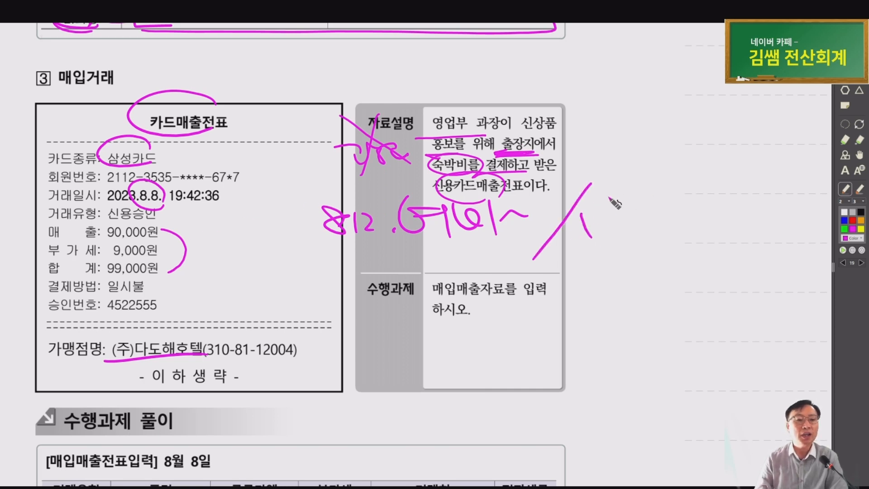
mouse_move(609, 182)
left_mouse_down()
mouse_move(626, 212)
mouse_move(642, 200)
mouse_move(657, 201)
mouse_move(652, 211)
mouse_move(675, 212)
mouse_move(691, 199)
mouse_move(704, 213)
mouse_move(705, 189)
mouse_move(691, 183)
left_mouse_up()
left_click_drag(706, 171, 725, 185)
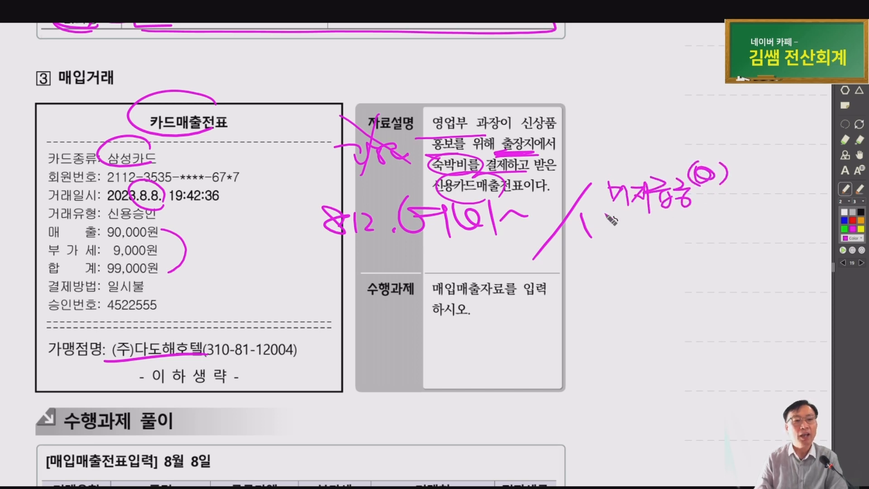
left_click_drag(555, 238, 615, 258)
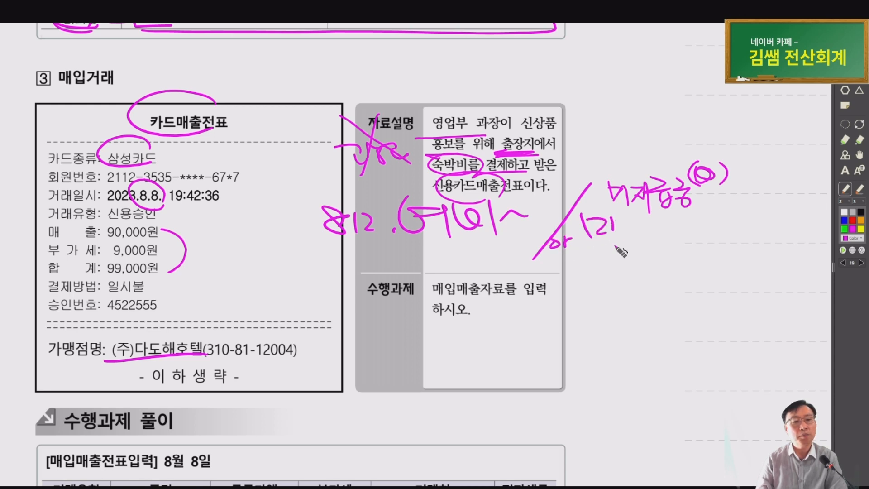
mouse_move(618, 226)
left_mouse_down()
mouse_move(630, 240)
mouse_move(648, 229)
mouse_move(659, 244)
mouse_move(677, 233)
mouse_move(680, 248)
left_mouse_up()
left_click_drag(688, 216, 706, 227)
left_click_drag(692, 236, 703, 247)
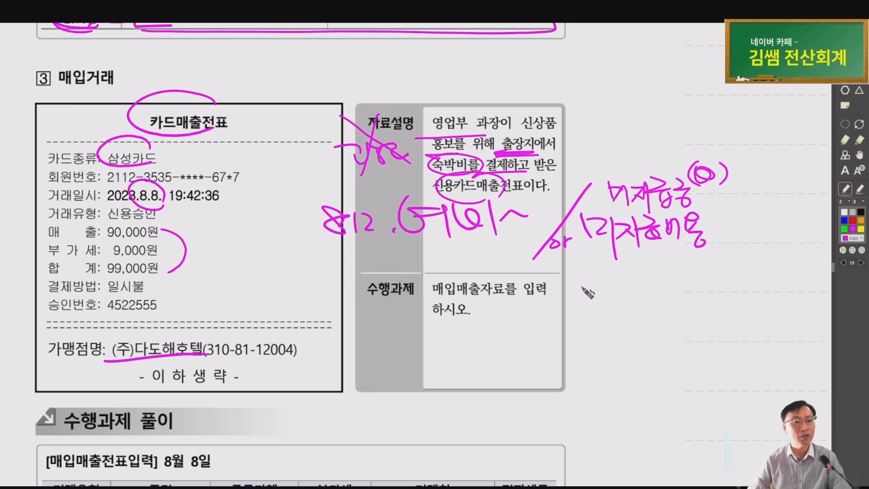
scroll(584, 292, "down", 4)
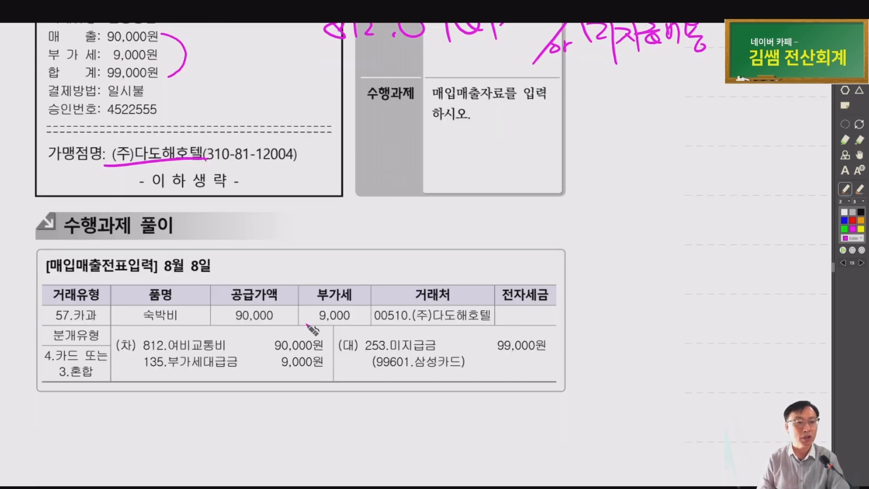
Circle 253.미지급금 in the solution, X out 미지급비용, star 미지급금 and write 결산 beneath
mouse_move(462, 378)
left_mouse_down()
mouse_move(423, 394)
mouse_move(441, 330)
mouse_move(428, 397)
left_mouse_up()
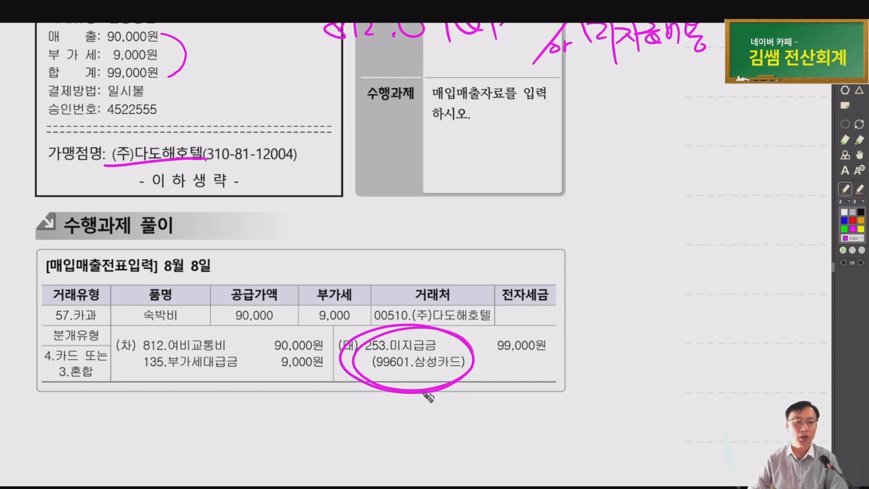
mouse_move(453, 362)
left_mouse_down()
mouse_move(502, 360)
mouse_move(498, 383)
left_mouse_up()
scroll(254, 365, "up", 4)
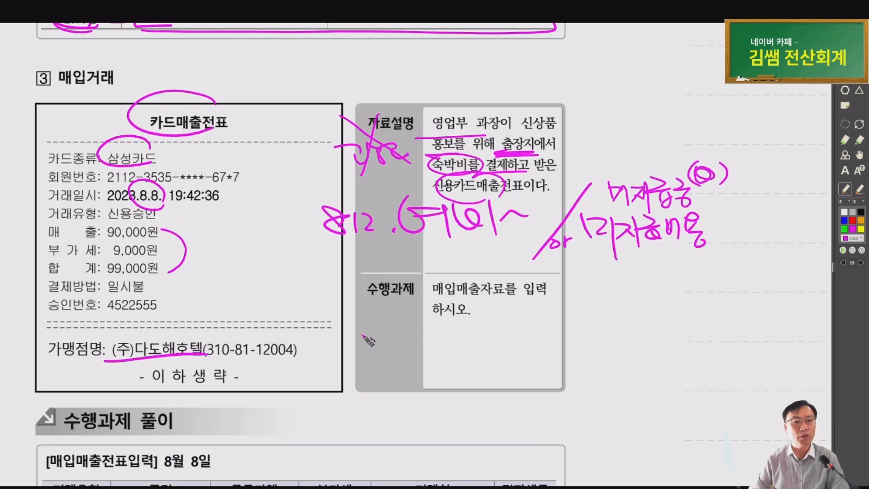
left_click_drag(559, 250, 722, 249)
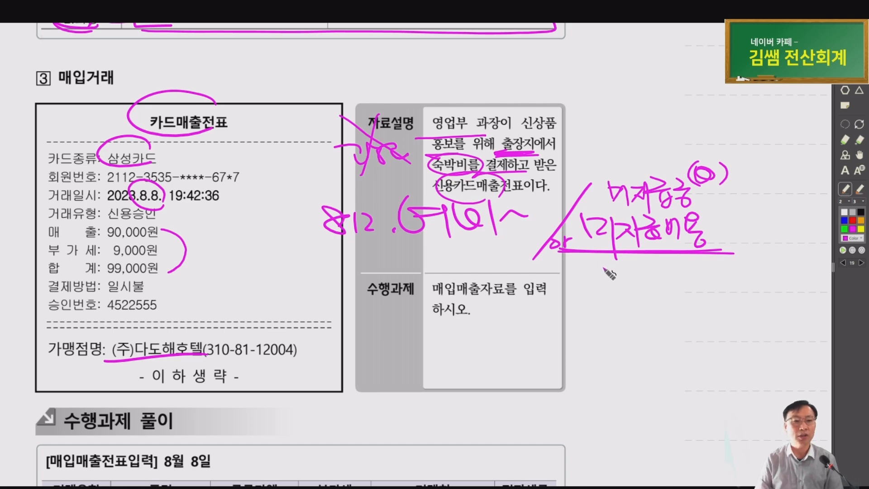
left_click_drag(746, 216, 707, 245)
left_click_drag(715, 220, 747, 243)
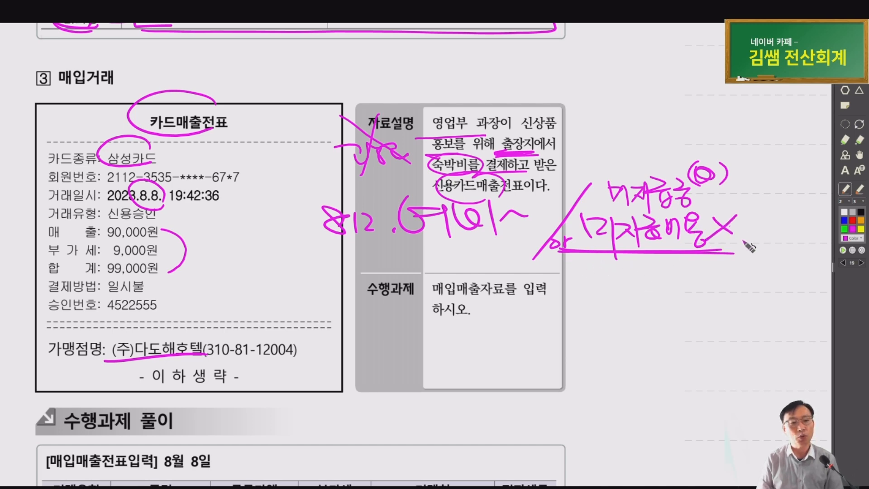
mouse_move(720, 210)
left_mouse_down()
mouse_move(582, 194)
mouse_move(718, 209)
mouse_move(739, 202)
mouse_move(593, 183)
mouse_move(738, 195)
left_mouse_up()
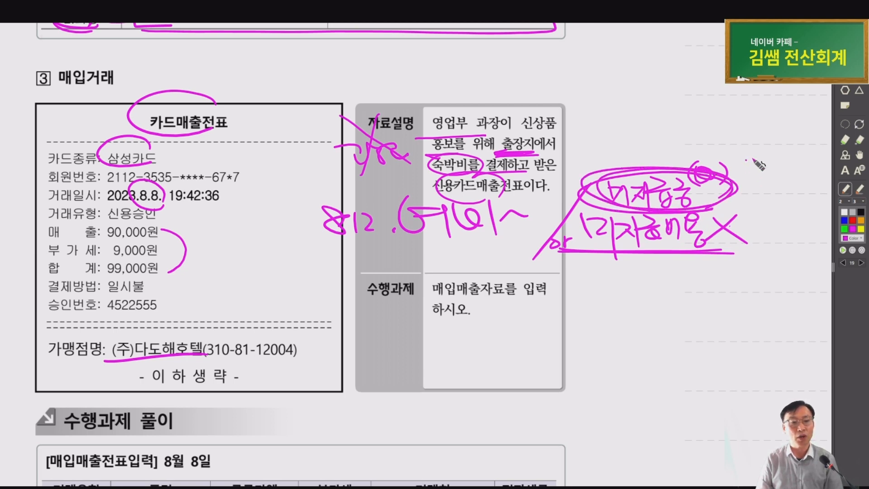
mouse_move(746, 160)
left_mouse_down()
mouse_move(718, 187)
mouse_move(749, 164)
left_mouse_up()
mouse_move(656, 252)
left_mouse_down()
mouse_move(663, 280)
mouse_move(661, 252)
left_mouse_up()
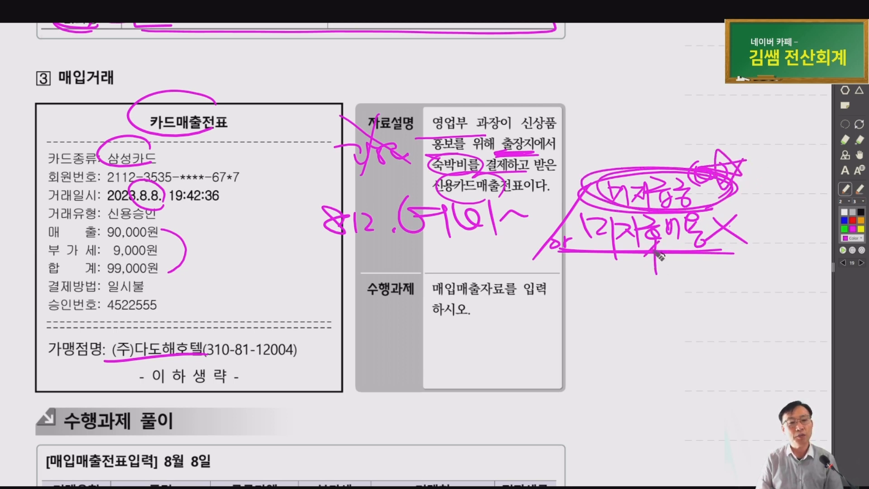
mouse_move(620, 274)
left_mouse_down()
mouse_move(663, 300)
mouse_move(692, 285)
mouse_move(692, 298)
left_mouse_up()
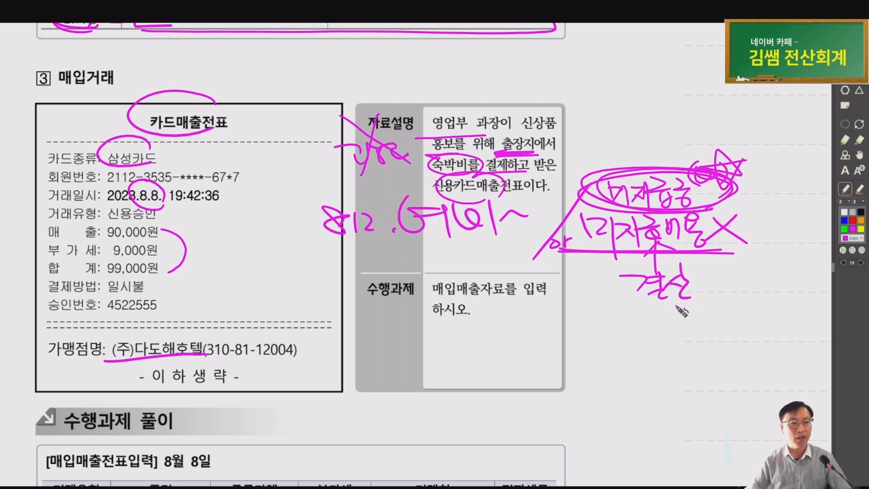
scroll(633, 317, "up", 1)
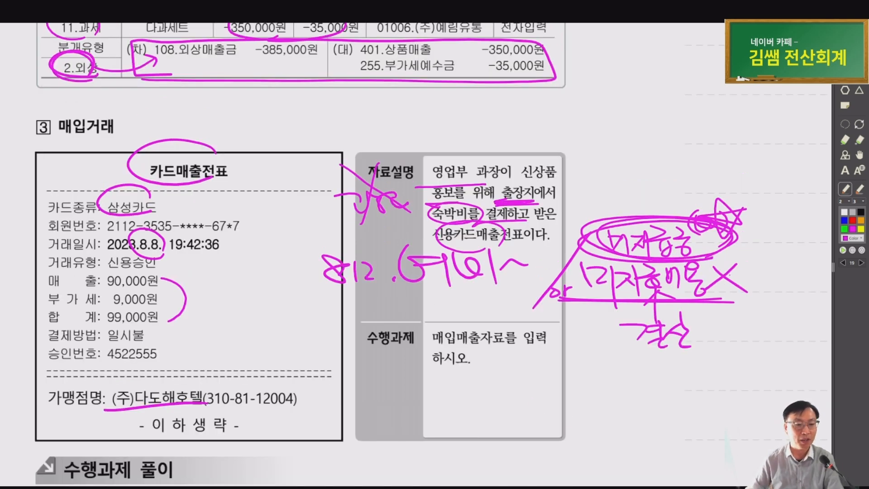
Start an 08/08 voucher of type 57 카과 paid with card 99601 삼성카드
key("alt+Tab")
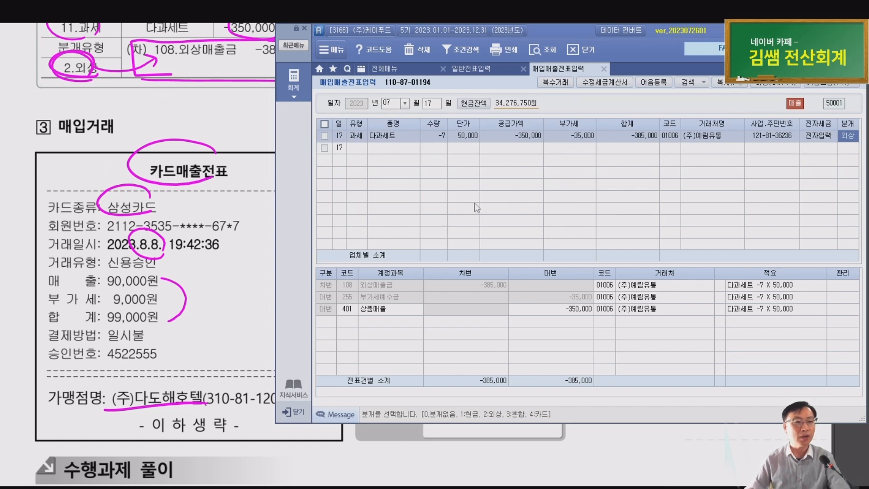
key("Escape")
key("Escape")
type("0")
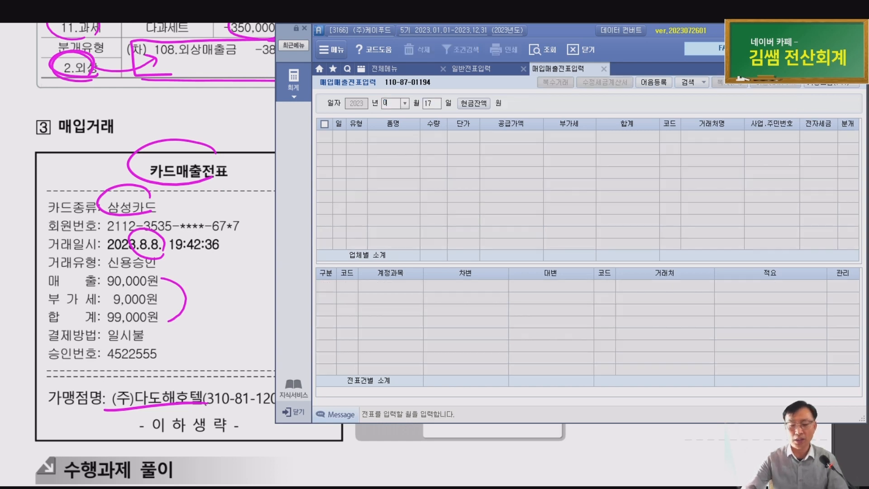
type("808")
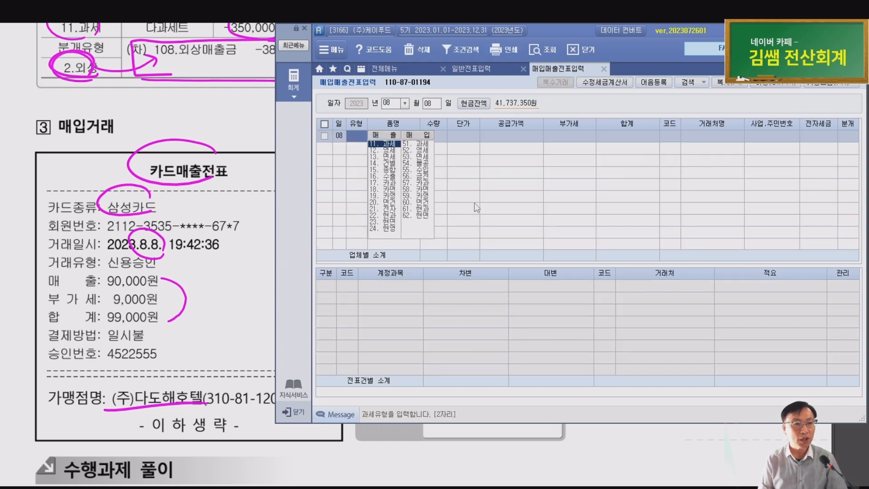
key("ctrl")
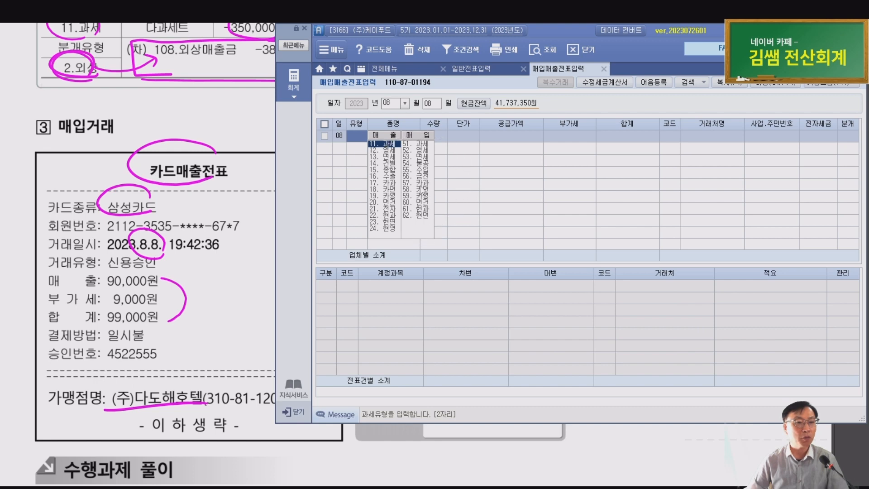
left_click(422, 184)
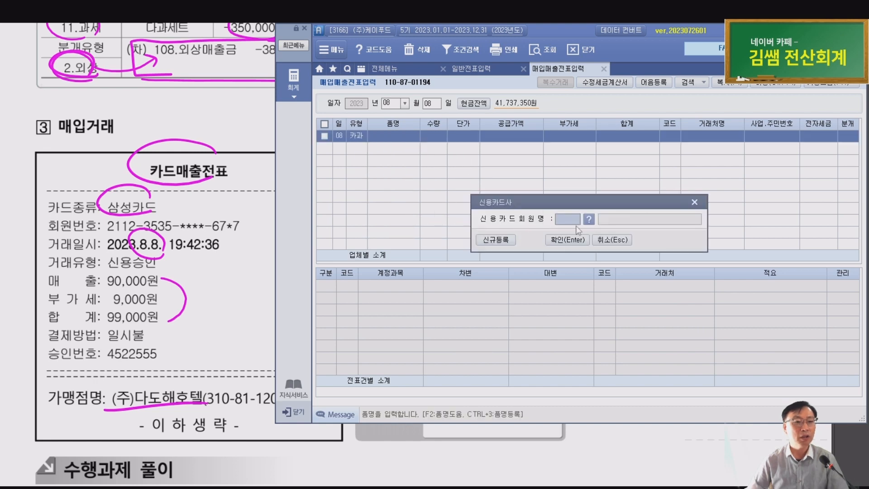
key("F2")
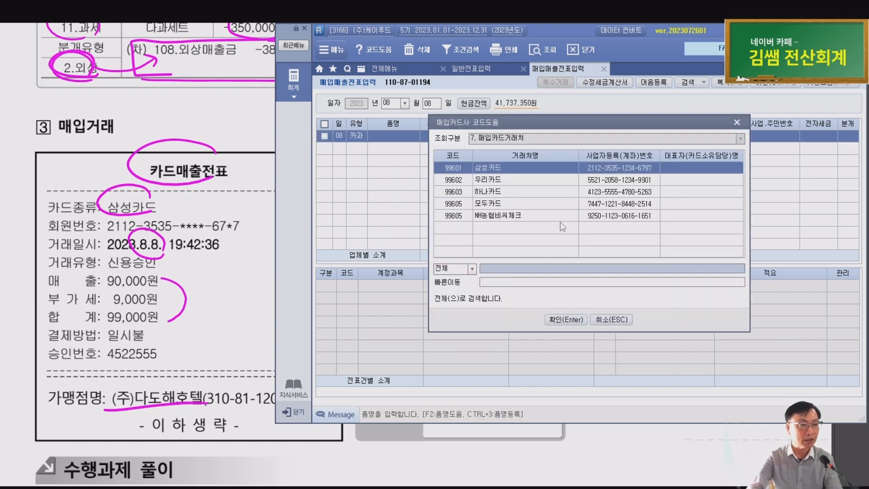
key("Return")
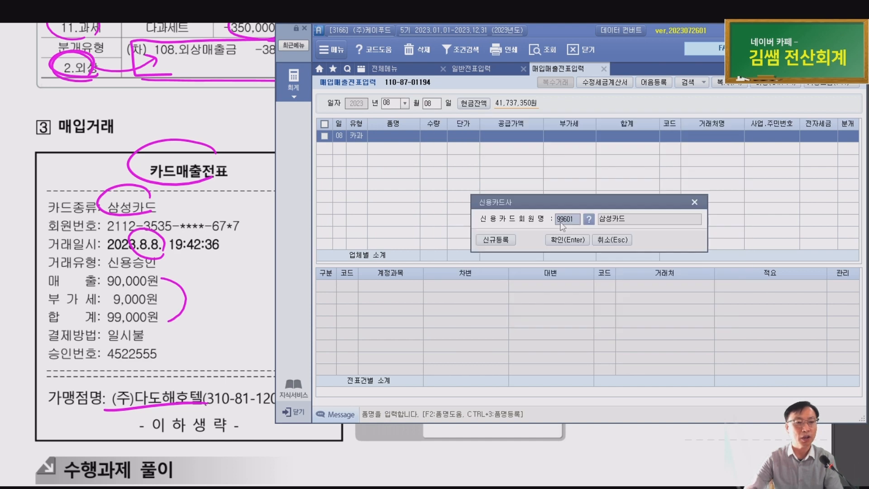
key("Return")
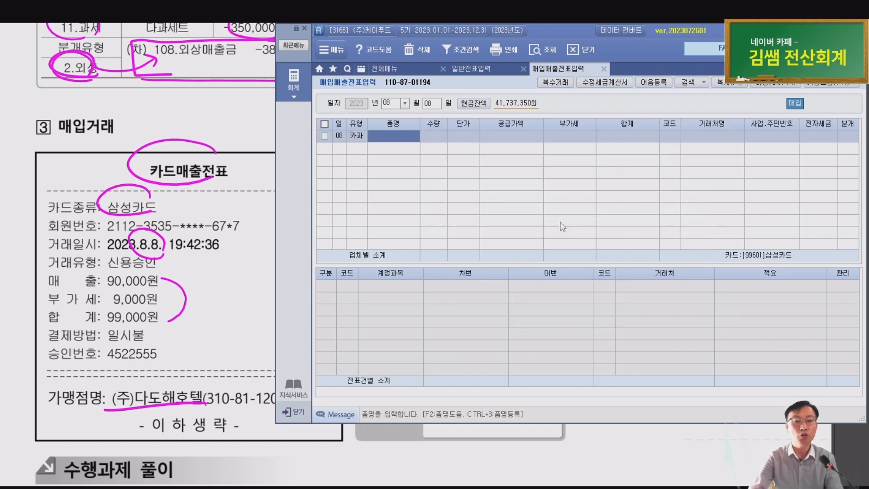
Enter item 출장숙박비, supply 90,000 with 9,000 VAT, partner (주)다도해호텔, and 분개 type 4 카드
type("주")
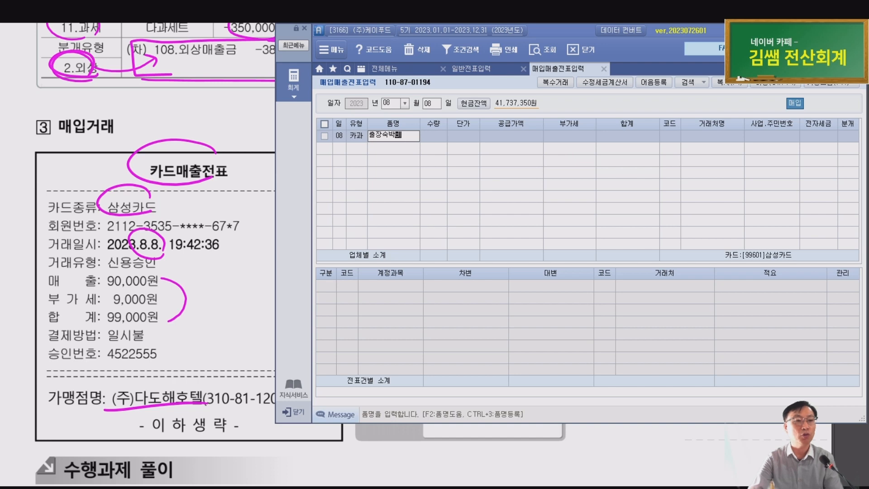
type("장숙박비")
key("Return")
key("Return")
key("Return")
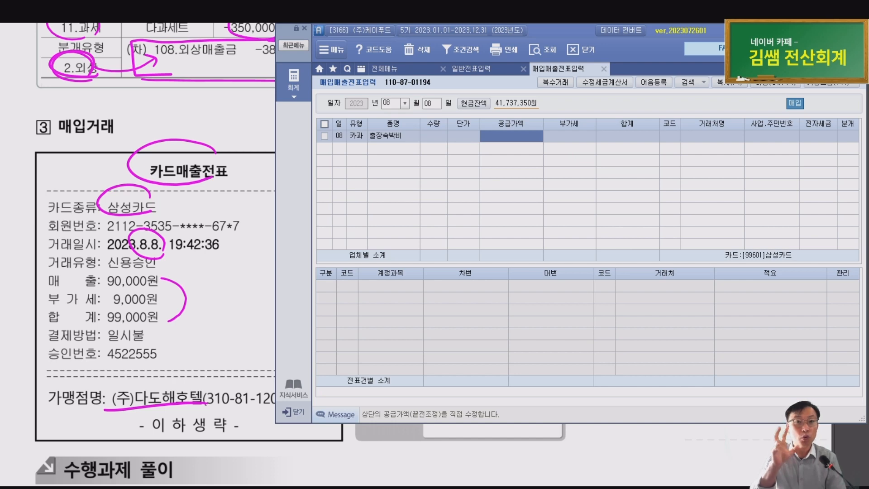
type("90000")
key("Return")
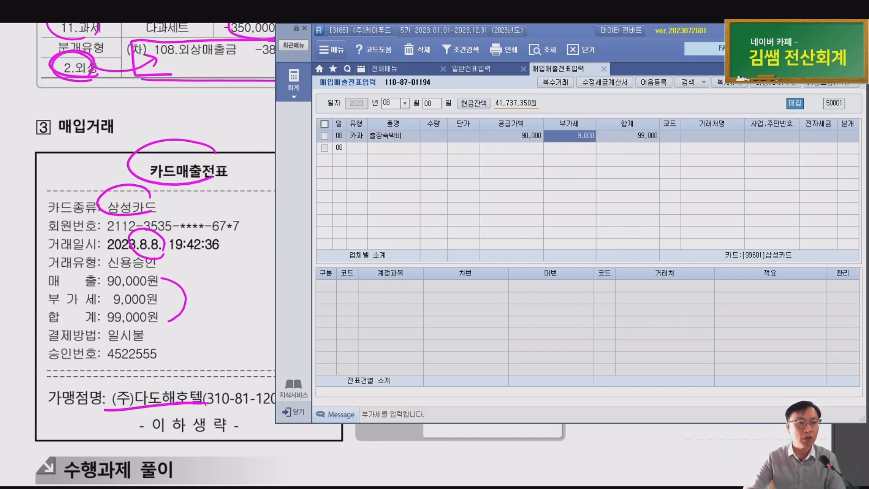
key("Return")
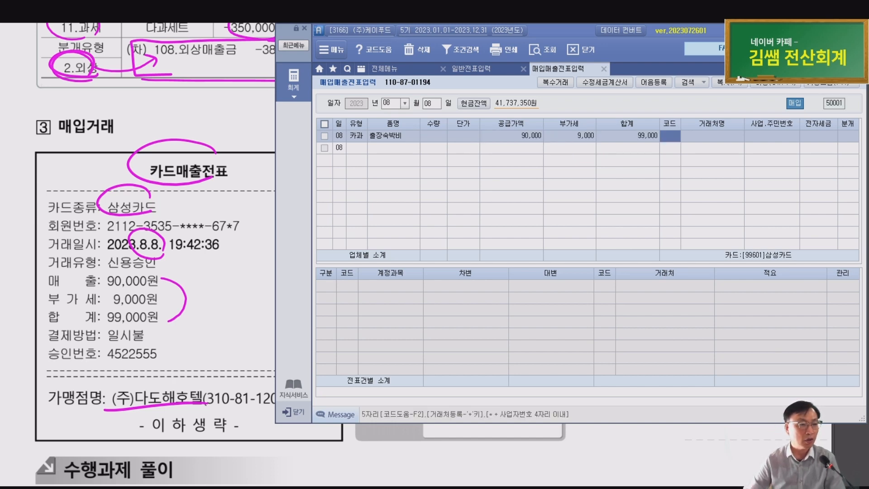
type("ㄷ")
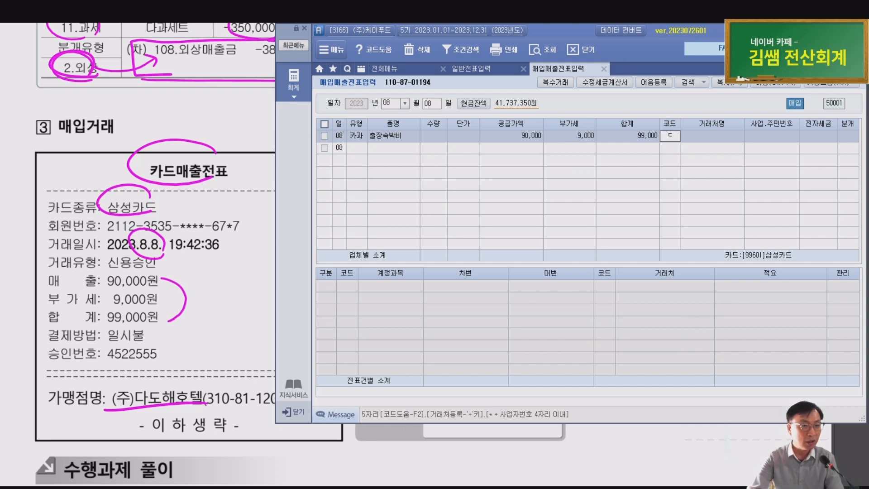
key("Return")
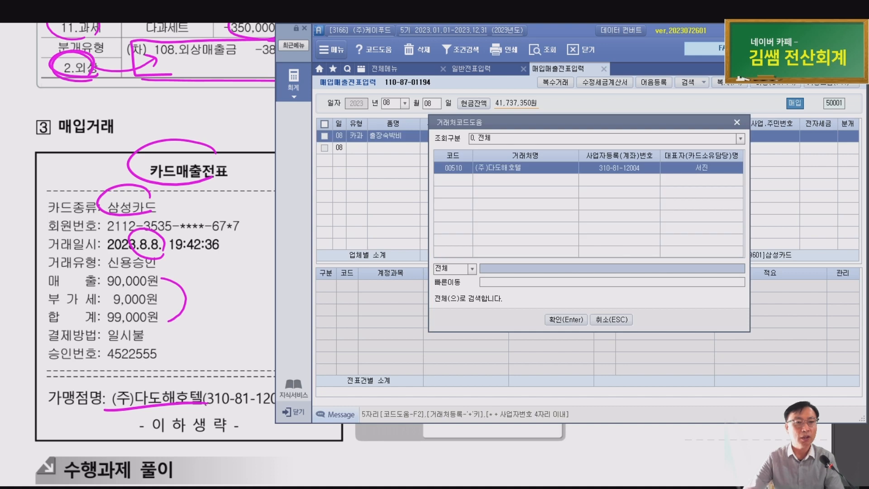
key("Return")
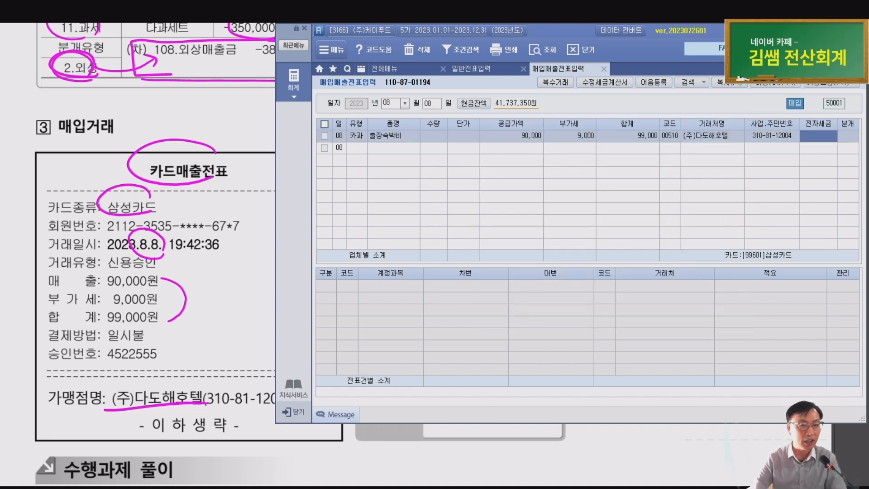
key("Return")
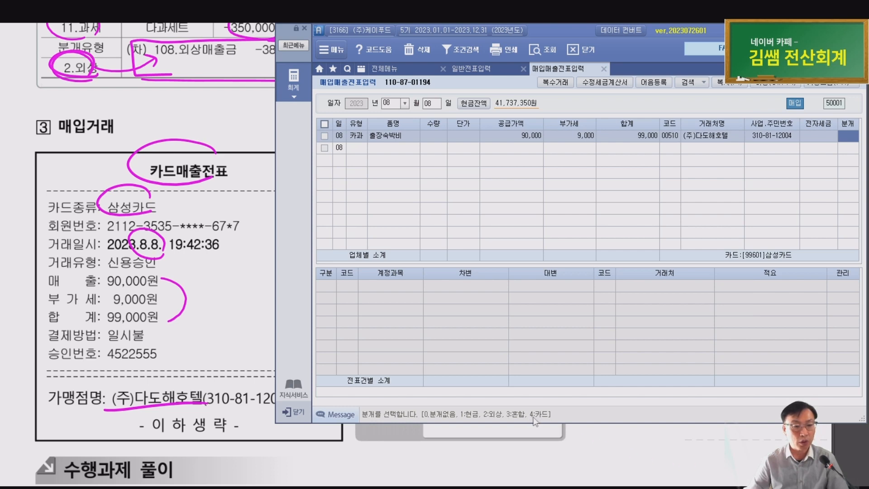
key("ctrl")
type("4")
key("Return")
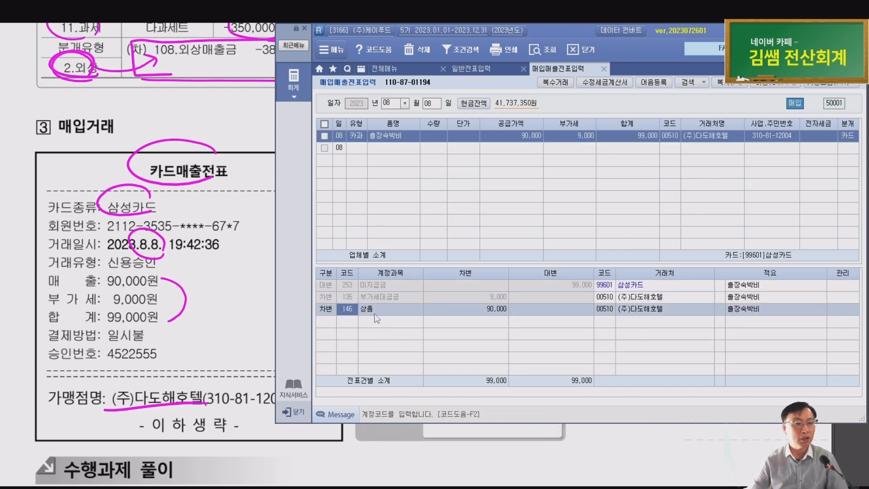
Check the card journal lines, then change the 90,000 debit from 146 상품 to 812 여비교통비
left_click(376, 290)
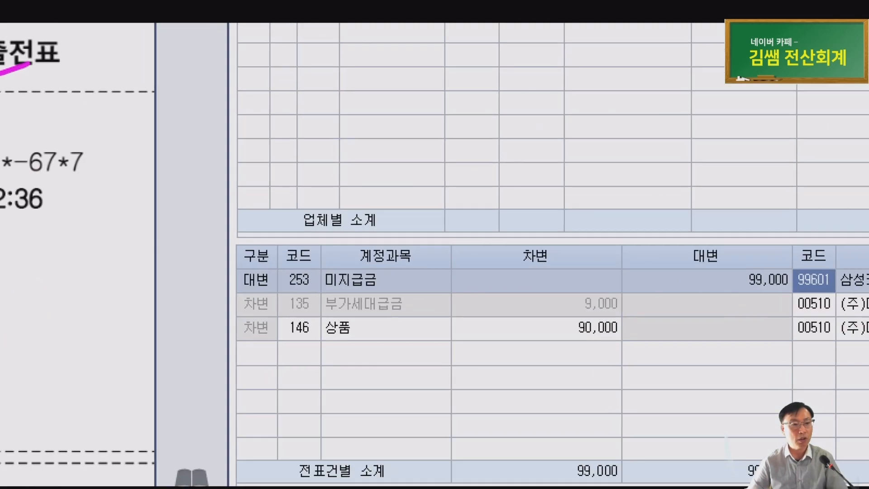
left_click_drag(391, 260, 470, 252)
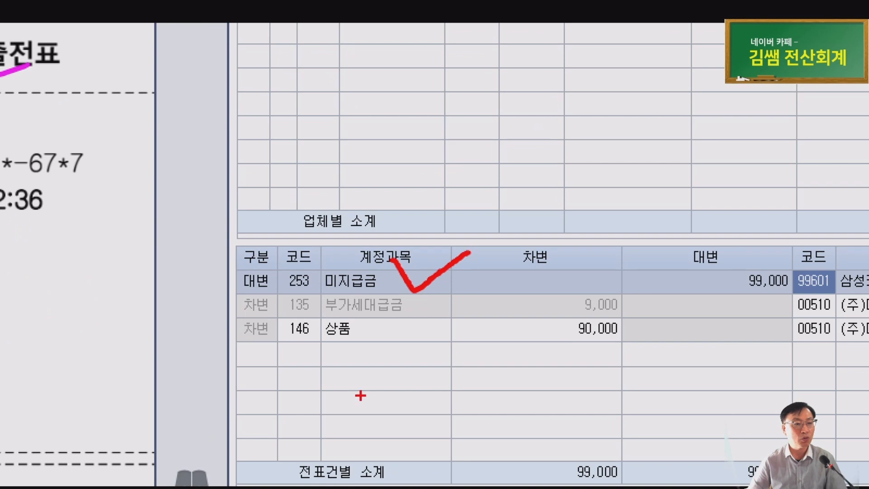
left_click_drag(288, 297, 415, 283)
key("Escape")
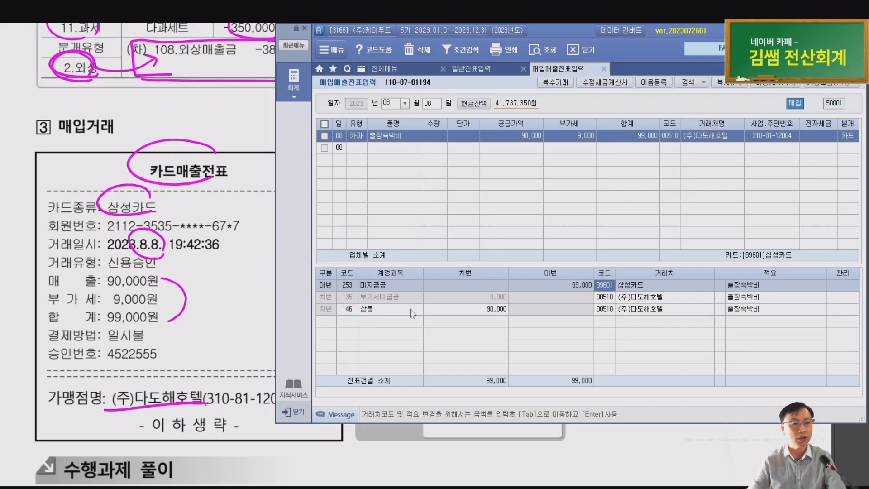
left_click(348, 310)
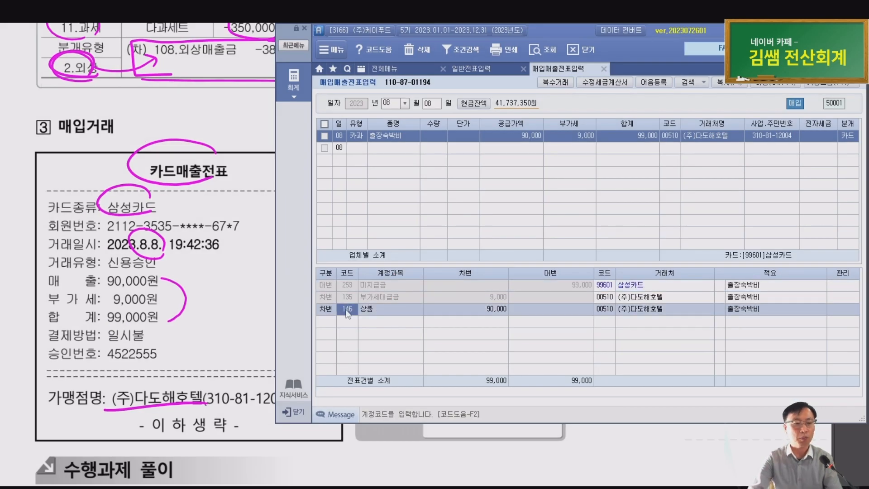
type("여비")
key("Return")
key("Down")
key("Down")
key("Down")
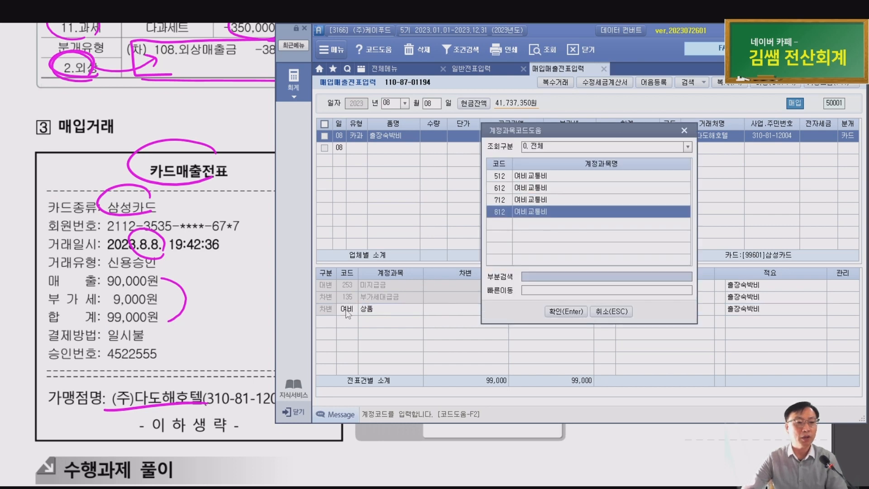
key("Return")
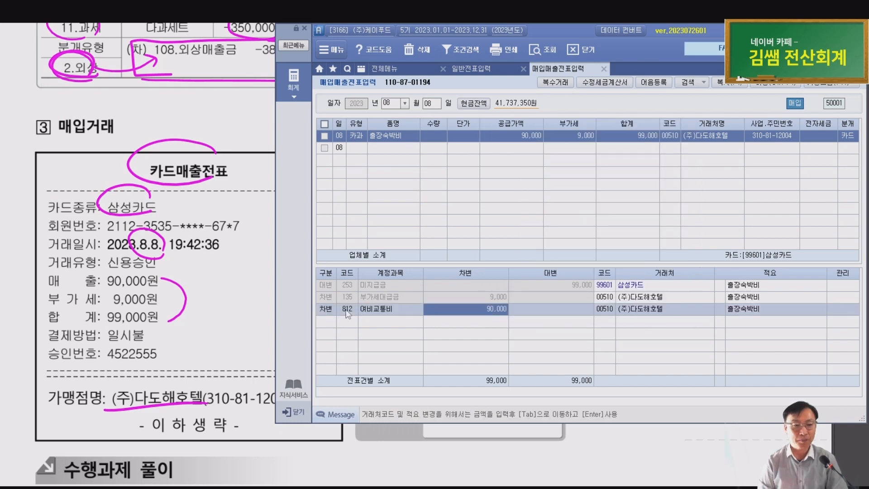
key("Return")
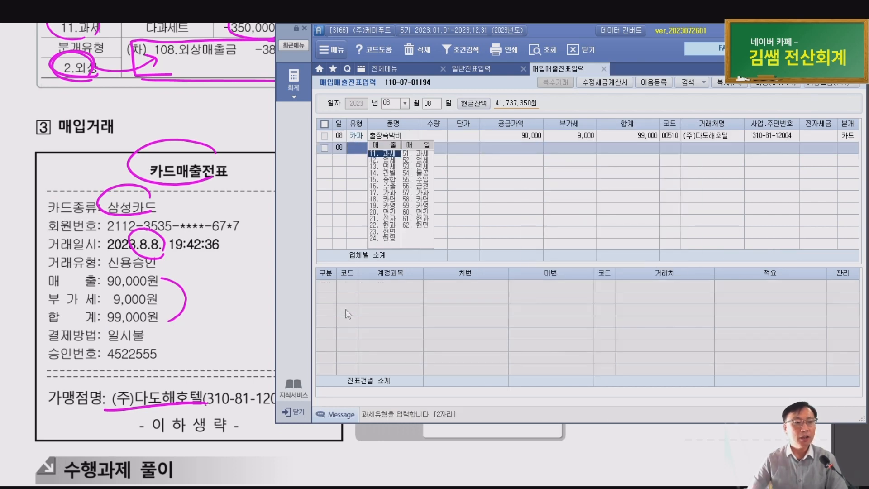
key("Up")
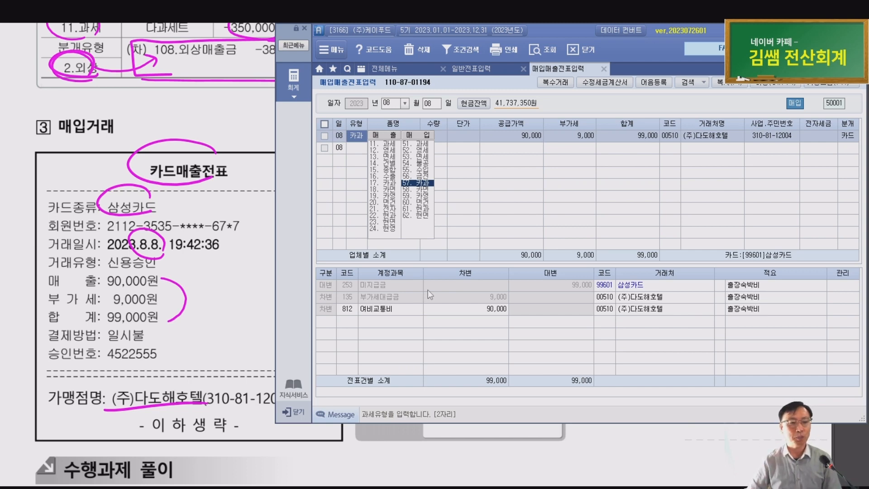
On the Aug 8 solution, circle 57.카과 and the 4.카드/3.혼합 type, linking it to 253.미지급금
left_click(193, 303)
scroll(208, 297, "down", 6)
scroll(216, 270, "down", 1)
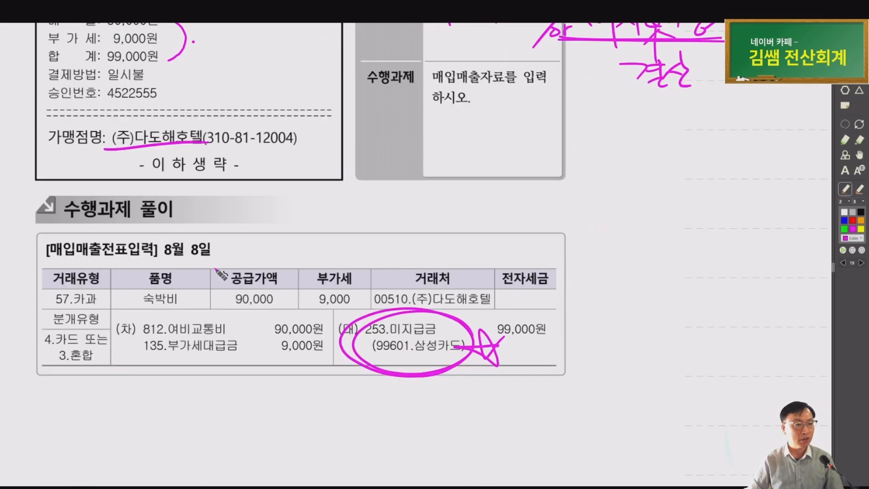
mouse_move(88, 319)
left_mouse_down()
mouse_move(46, 285)
mouse_move(87, 312)
left_mouse_up()
mouse_move(65, 358)
left_mouse_down()
mouse_move(46, 352)
mouse_move(72, 339)
mouse_move(104, 364)
mouse_move(84, 376)
left_mouse_up()
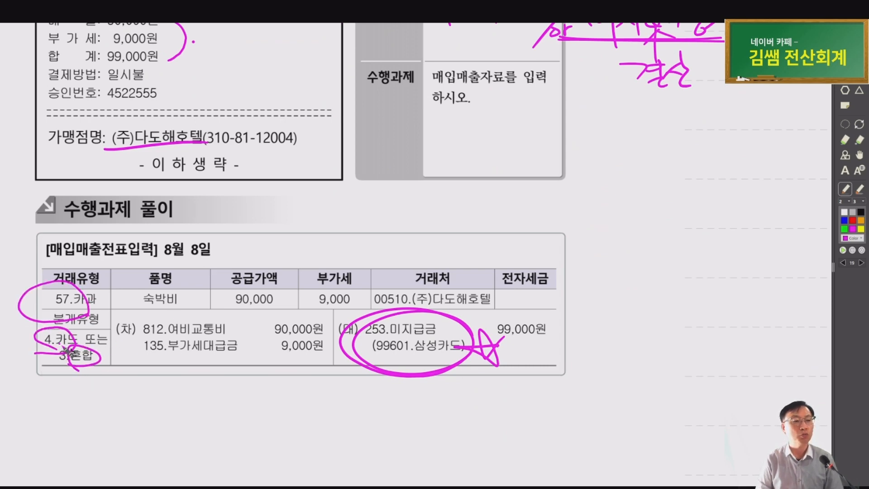
left_click_drag(70, 342, 394, 319)
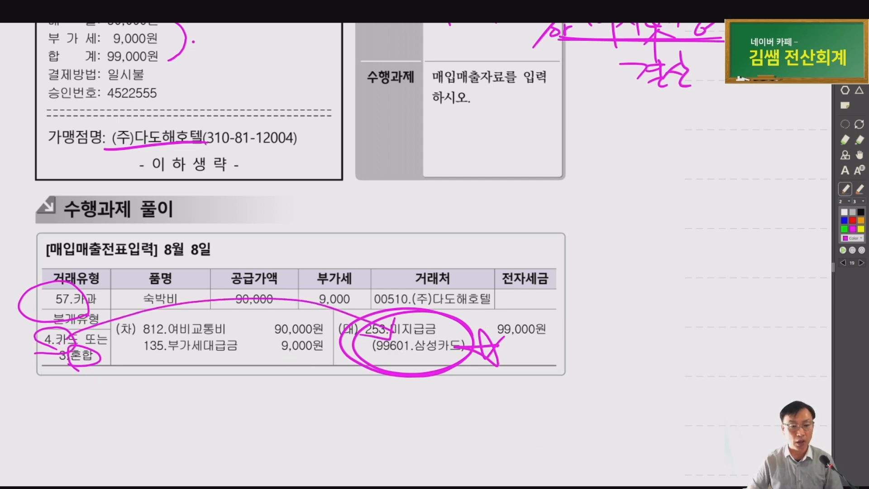
In Smart A, check the 삼성카드 partner on the 미지급금 credit line and the VAT line
left_click(571, 487)
left_click(394, 284)
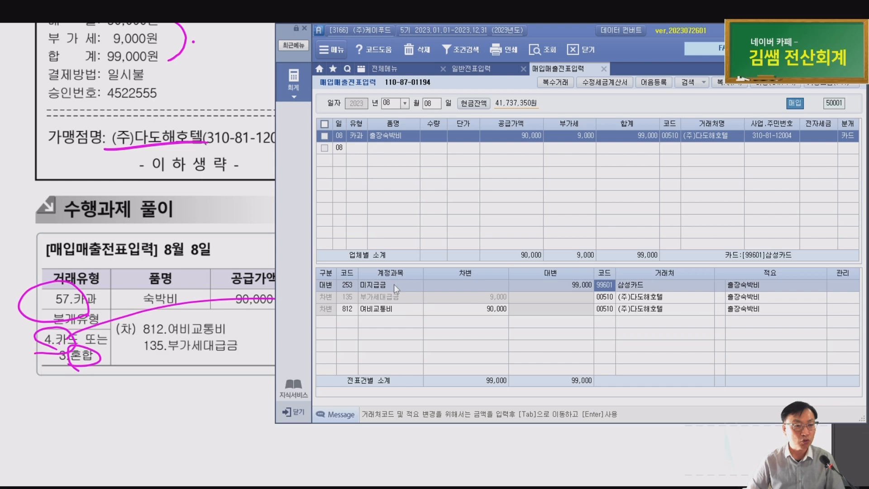
left_click(624, 287)
left_click(624, 299)
key("ctrl")
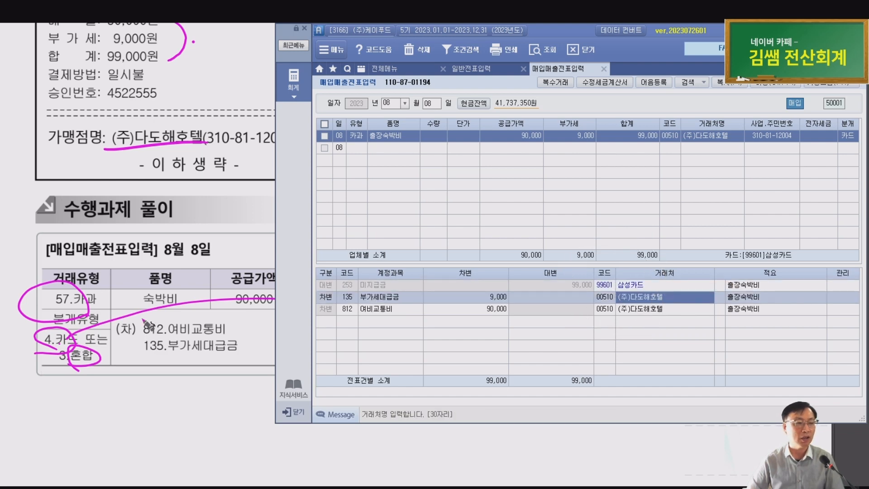
Link the 3.혼합 note to 삼성카드, write 입력 below the table, and underline 삼성카드
left_click(89, 358)
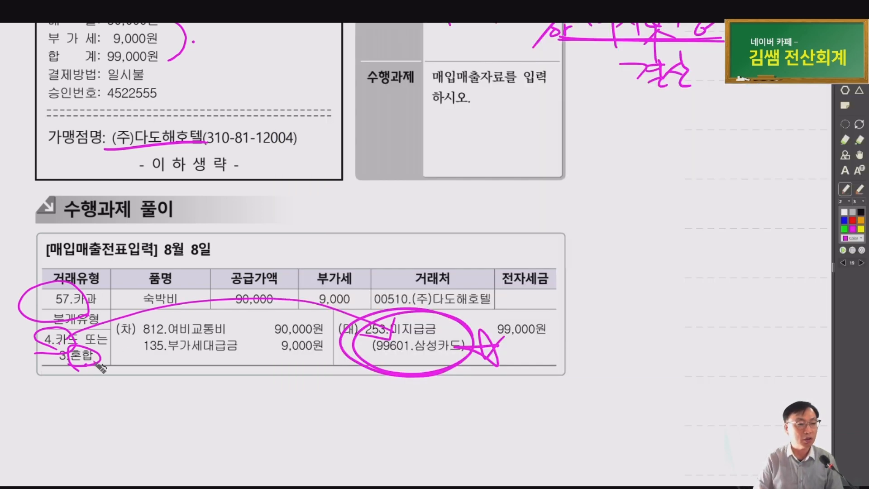
mouse_move(95, 365)
left_mouse_down()
mouse_move(178, 402)
mouse_move(376, 362)
left_mouse_up()
mouse_move(281, 389)
left_mouse_down()
mouse_move(299, 414)
mouse_move(319, 398)
mouse_move(335, 422)
left_mouse_up()
left_click_drag(418, 313, 440, 310)
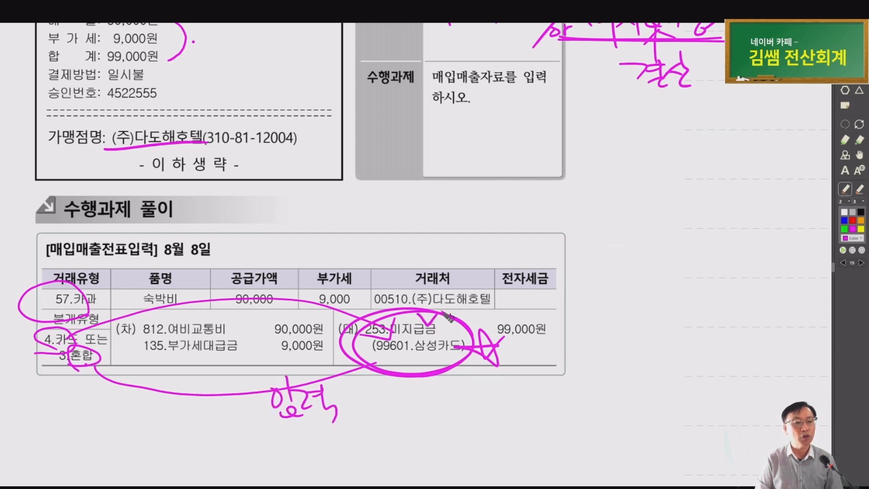
left_click(416, 360)
left_click_drag(396, 355, 471, 357)
left_click_drag(277, 420, 361, 414)
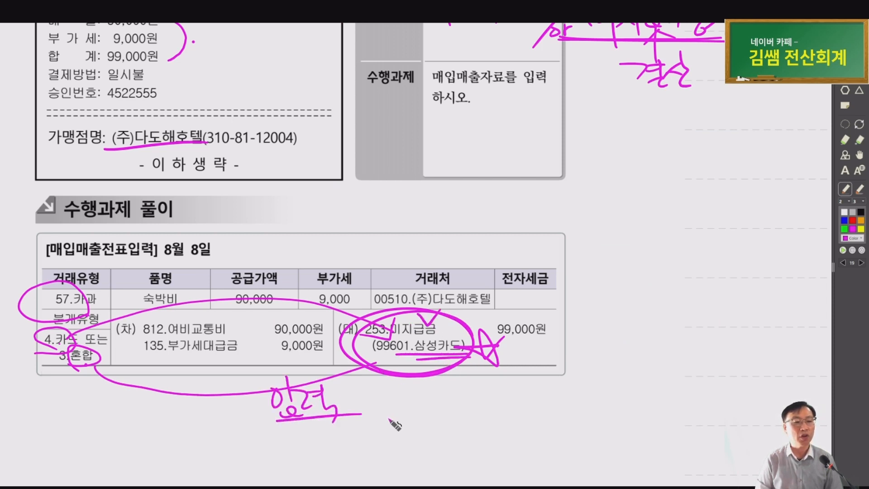
Write 자동 over the 공급가액 column, quote 입력, and scroll to the next page's invoice
left_click_drag(75, 343, 149, 313)
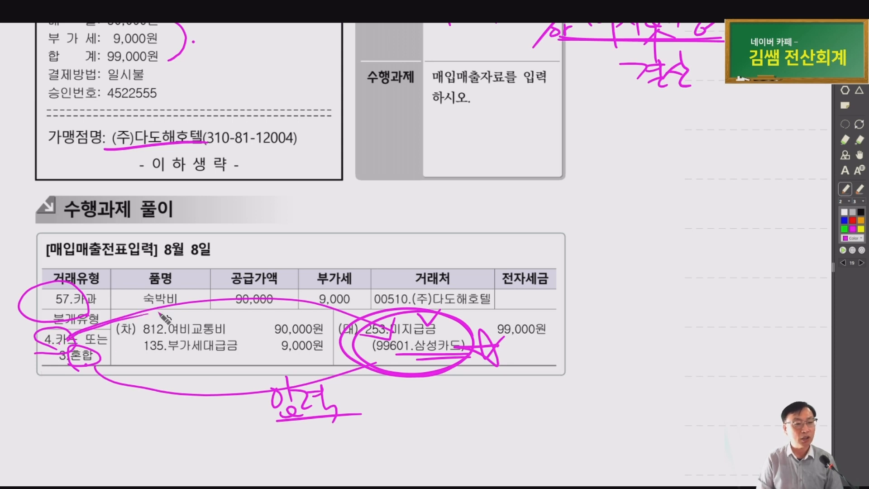
mouse_move(219, 283)
left_mouse_down()
mouse_move(256, 307)
mouse_move(270, 299)
left_mouse_up()
mouse_move(265, 272)
left_mouse_down()
mouse_move(275, 319)
mouse_move(281, 291)
mouse_move(300, 305)
left_mouse_up()
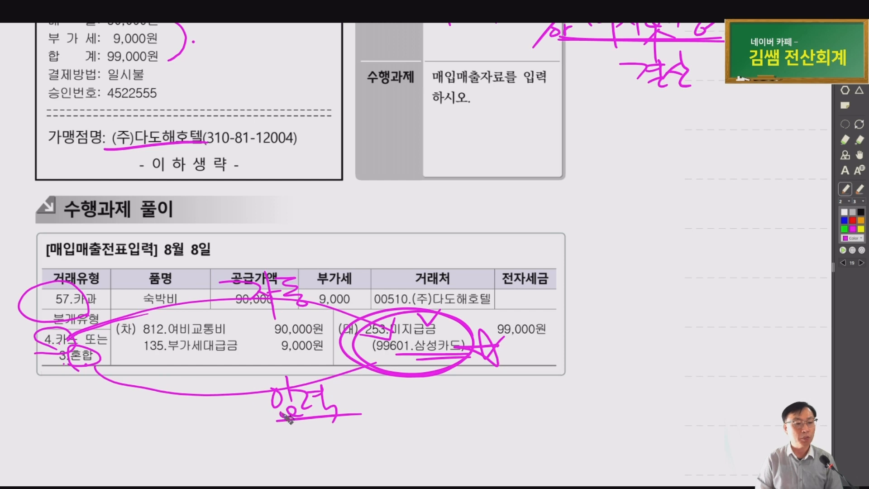
left_click_drag(256, 379, 255, 388)
left_click_drag(337, 379, 340, 388)
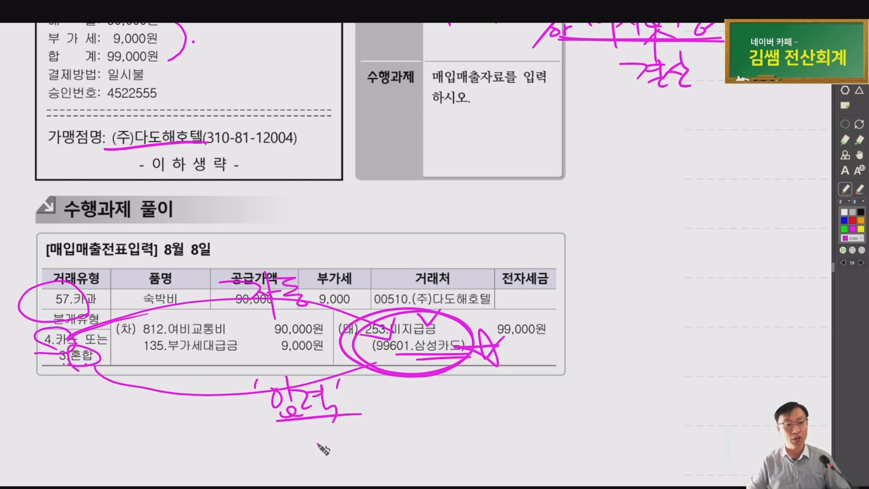
scroll(485, 380, "down", 1)
scroll(484, 380, "down", 8)
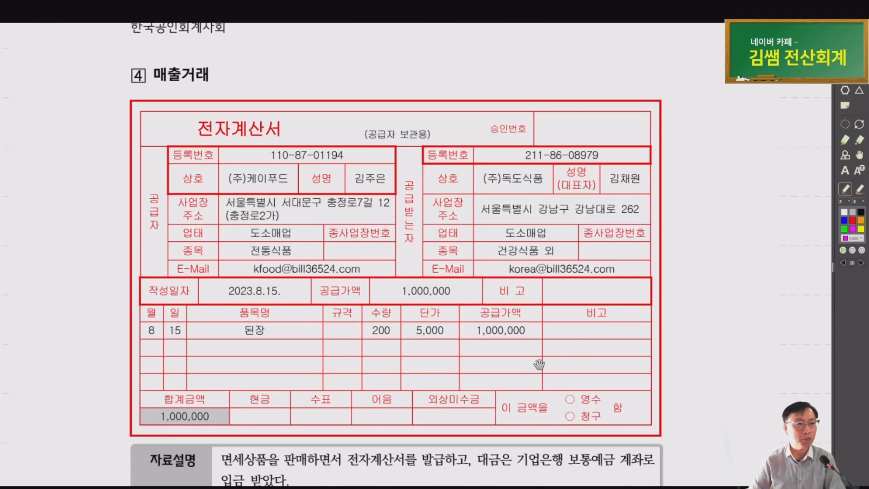
Circle the 전자계산서 title, 된장, the 8 15 date and the 1,000,000 total on the invoice
left_click_drag(540, 365, 446, 341)
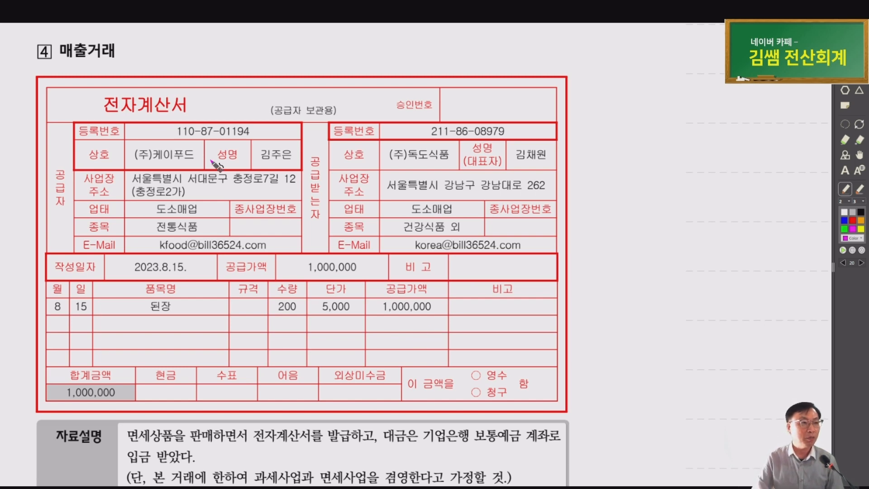
mouse_move(152, 128)
left_mouse_down()
mouse_move(173, 119)
mouse_move(387, 131)
mouse_move(338, 135)
left_mouse_up()
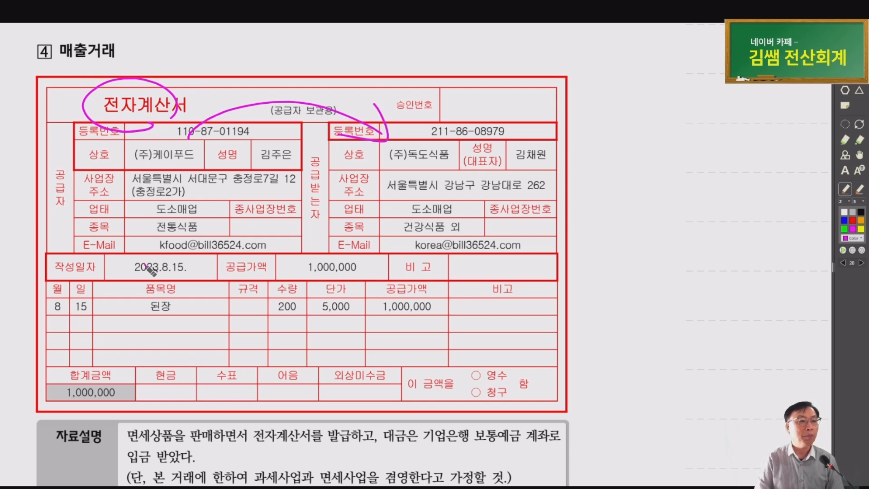
mouse_move(156, 290)
left_mouse_down()
mouse_move(177, 320)
mouse_move(176, 292)
left_mouse_up()
mouse_move(105, 317)
left_mouse_down()
mouse_move(64, 295)
mouse_move(116, 301)
left_mouse_up()
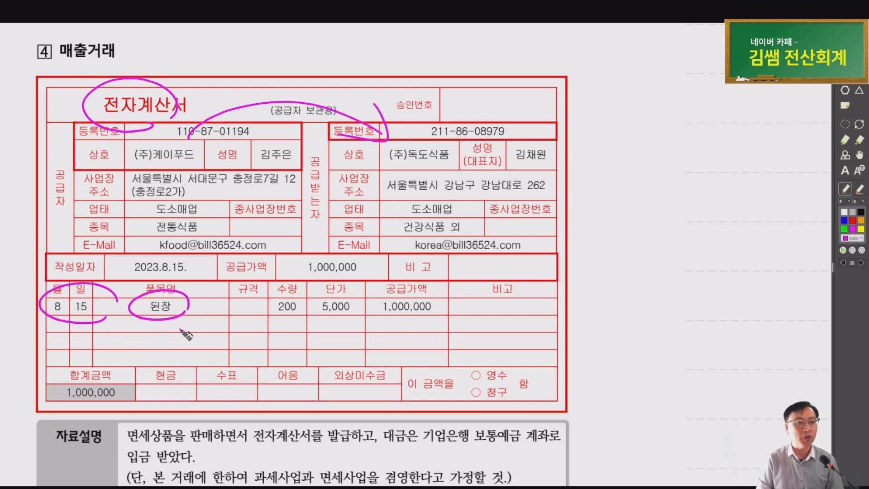
mouse_move(253, 319)
left_mouse_down()
mouse_move(426, 316)
mouse_move(375, 312)
left_mouse_up()
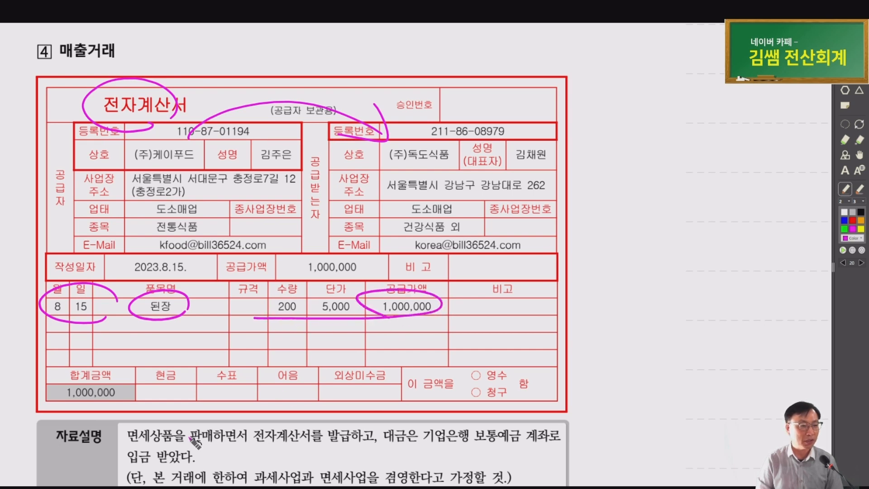
Mark 면세상품, 전자계산서 발급, 기업은행 보통예금, 입금, 과세/면세, 겸영 and 전자입력 in the description
scroll(231, 403, "down", 3)
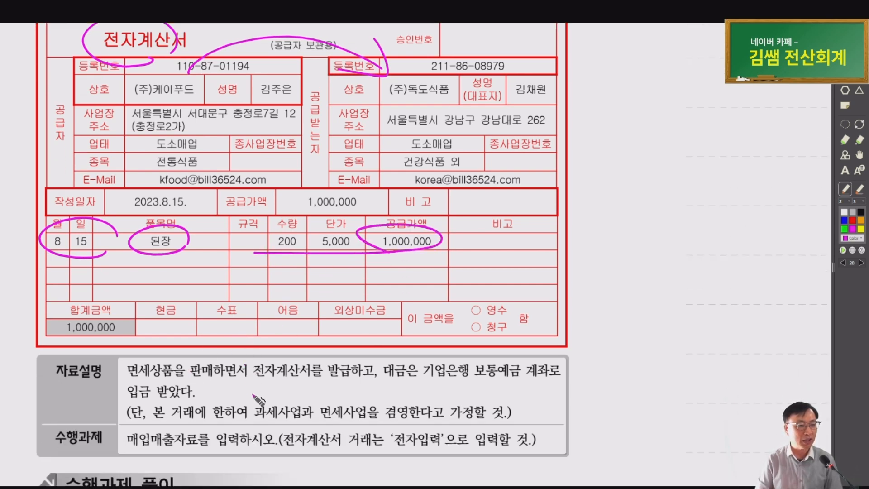
mouse_move(175, 379)
left_mouse_down()
mouse_move(133, 376)
mouse_move(174, 364)
left_mouse_up()
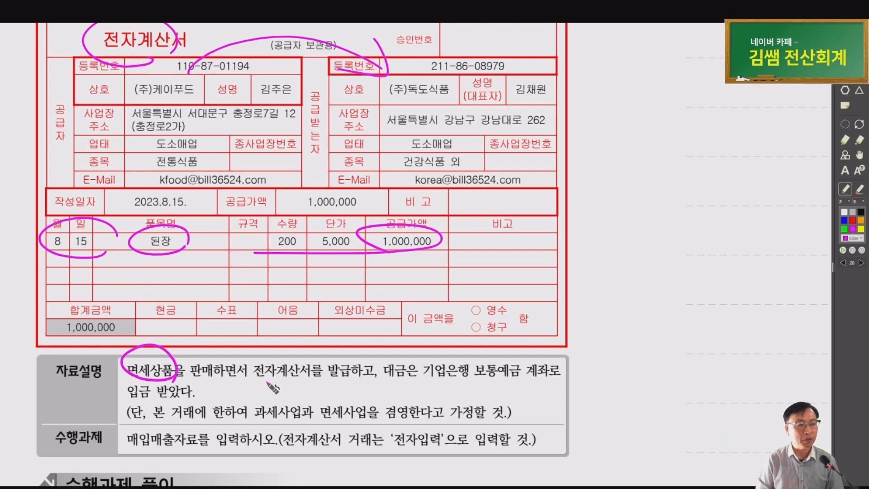
left_click_drag(247, 377, 354, 375)
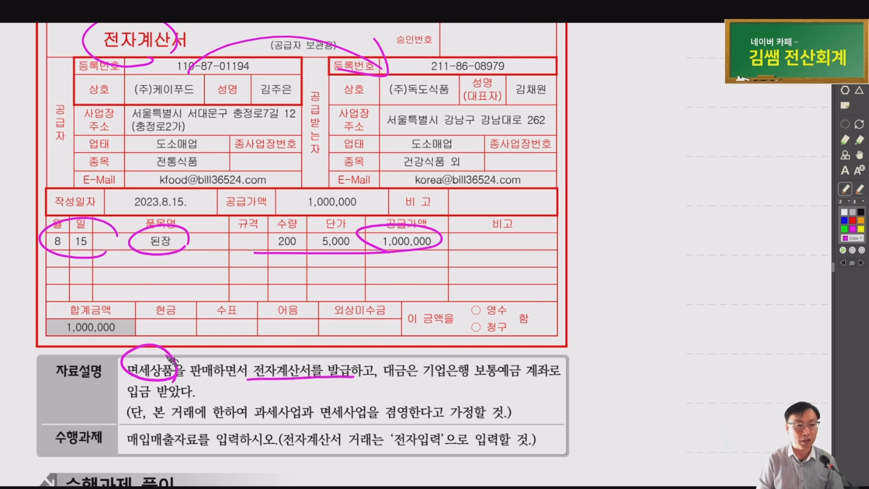
mouse_move(489, 387)
left_mouse_down()
mouse_move(418, 367)
mouse_move(458, 344)
mouse_move(498, 384)
left_mouse_up()
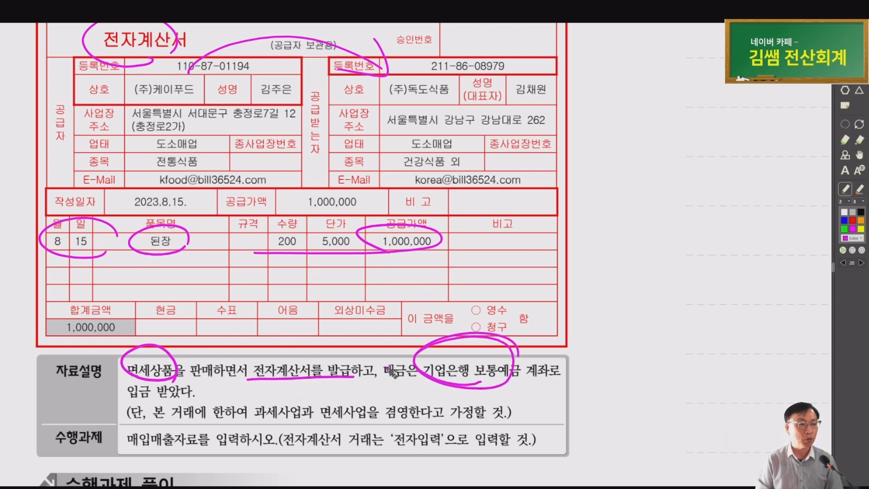
left_click_drag(122, 397, 195, 391)
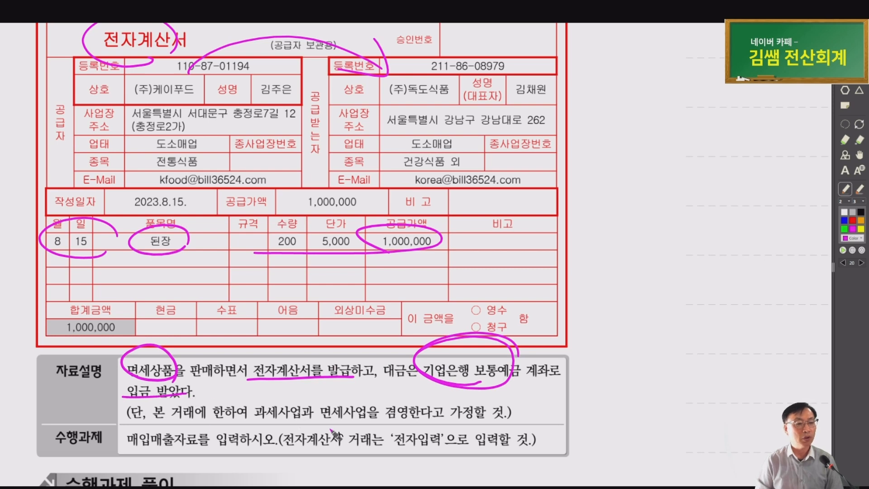
left_click_drag(261, 421, 408, 416)
left_click_drag(439, 450, 441, 433)
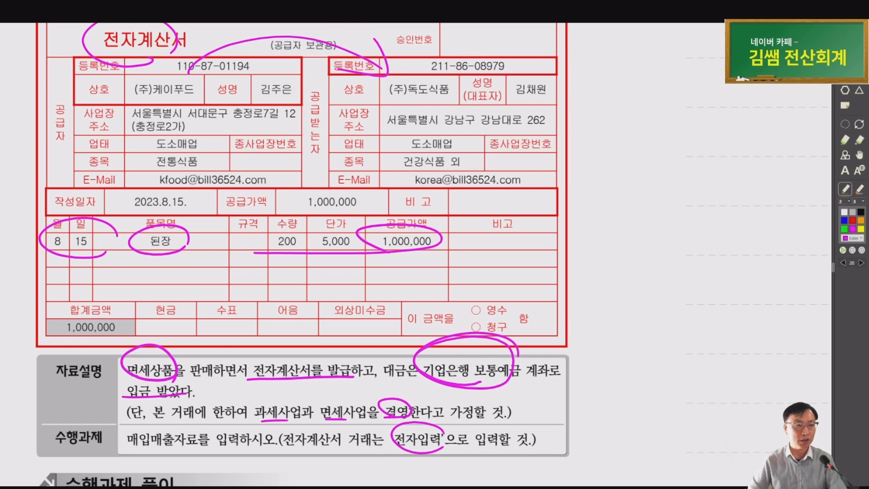
key("alt+Tab")
Start a new Aug 15 voucher of type 13 면세 with item 된장
key("Escape")
key("Escape")
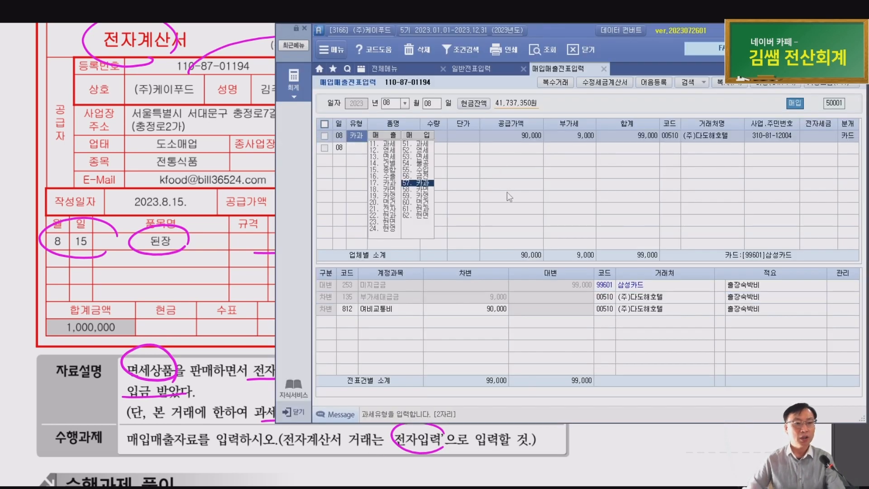
type("15")
key("Return")
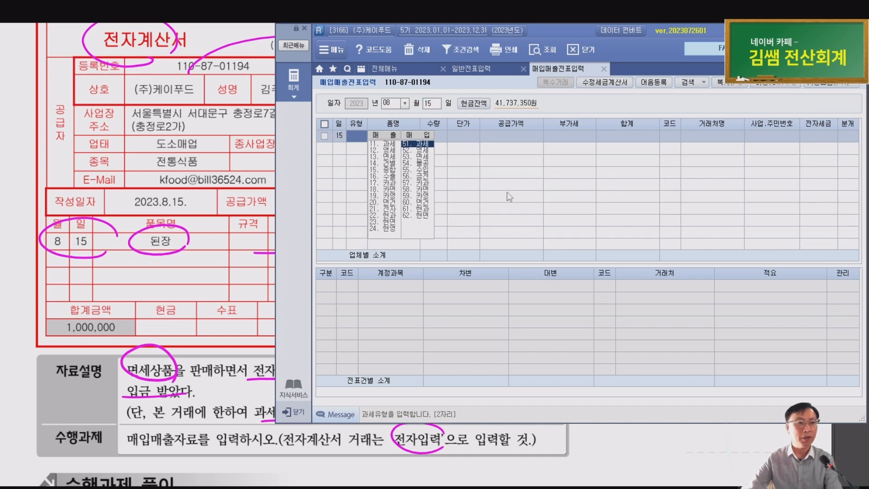
type("13")
key("Return")
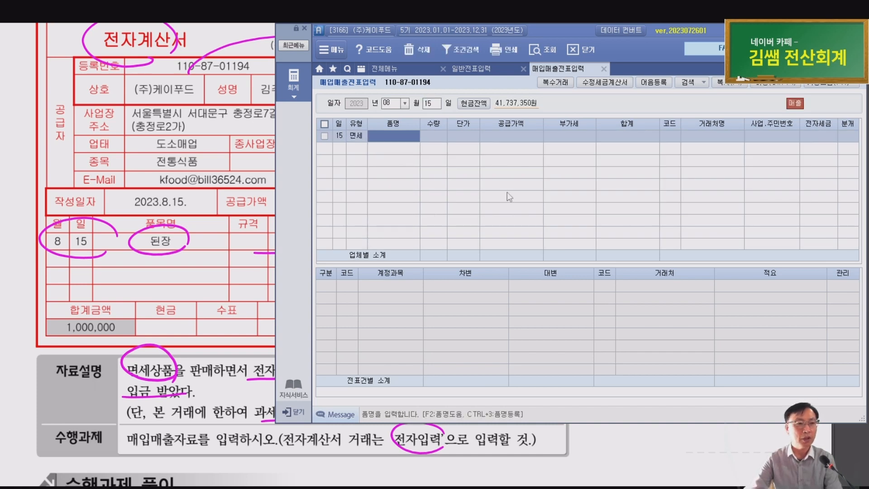
type("된")
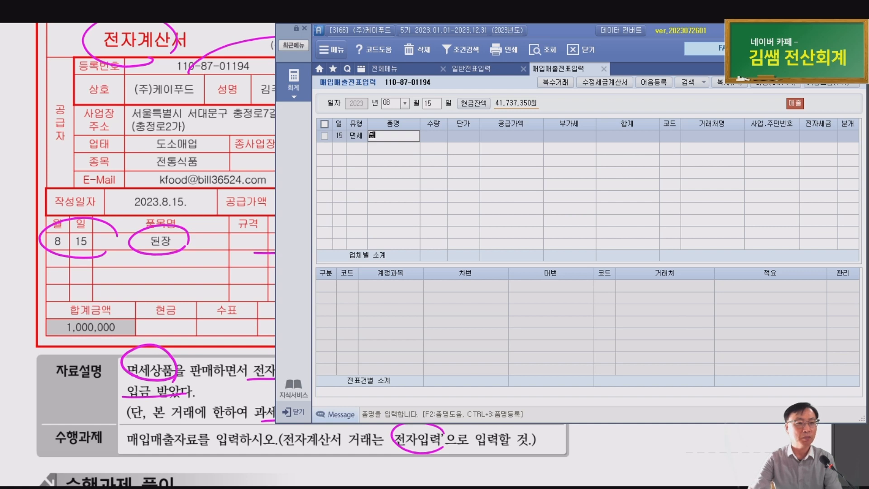
type("장")
key("Return")
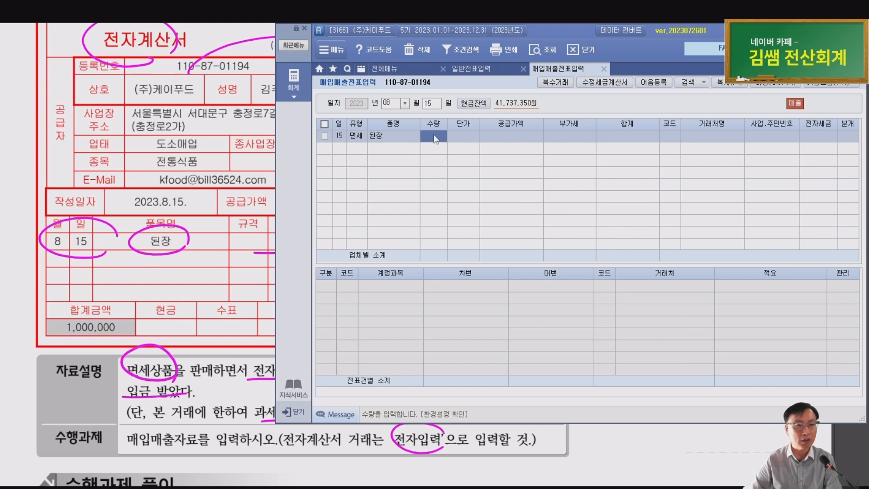
Enter quantity 200 at 5,000, customer (주)독도식품, and e-invoice status 1 전자입력
type("200")
key("Return")
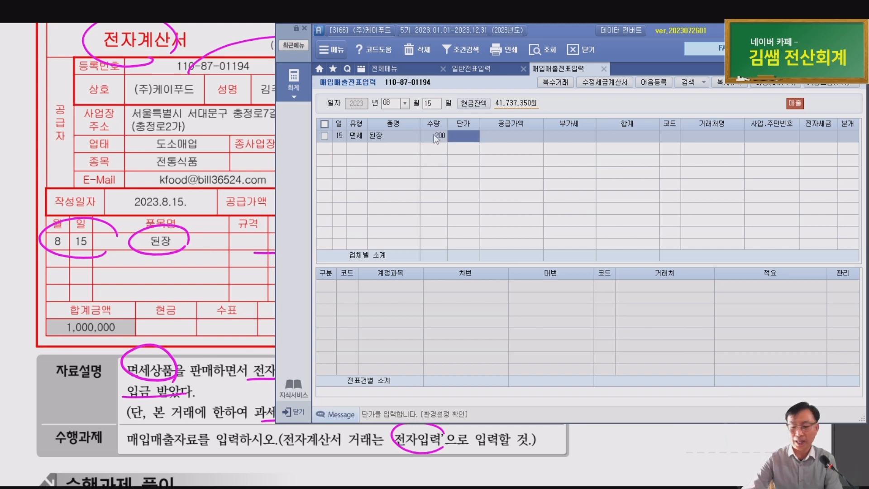
type("5000")
key("Return")
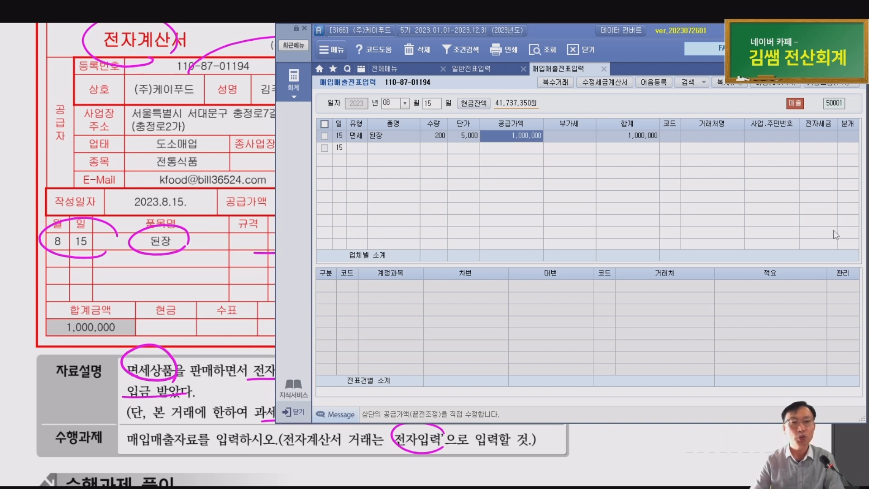
key("Return")
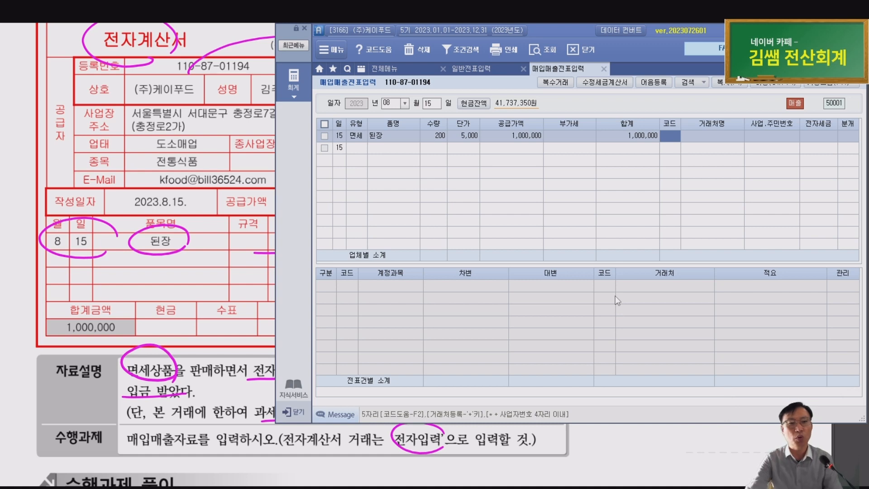
type("독도")
key("Return")
key("Return")
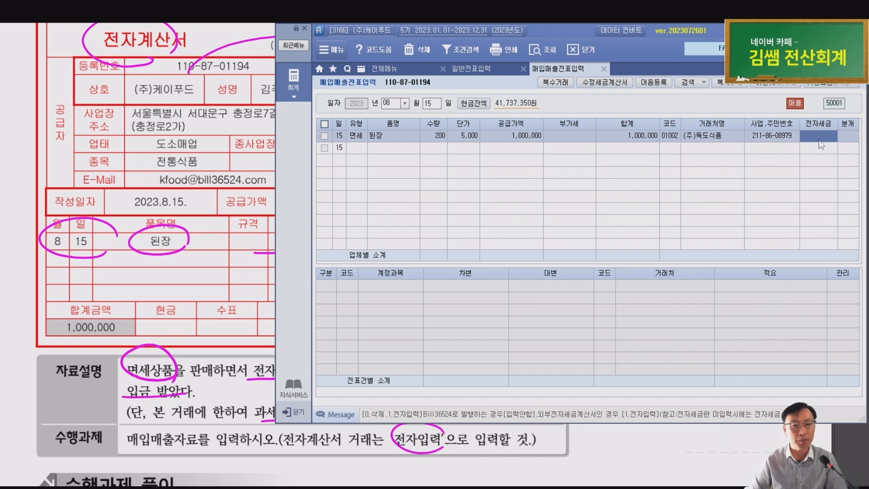
type("1")
key("Return")
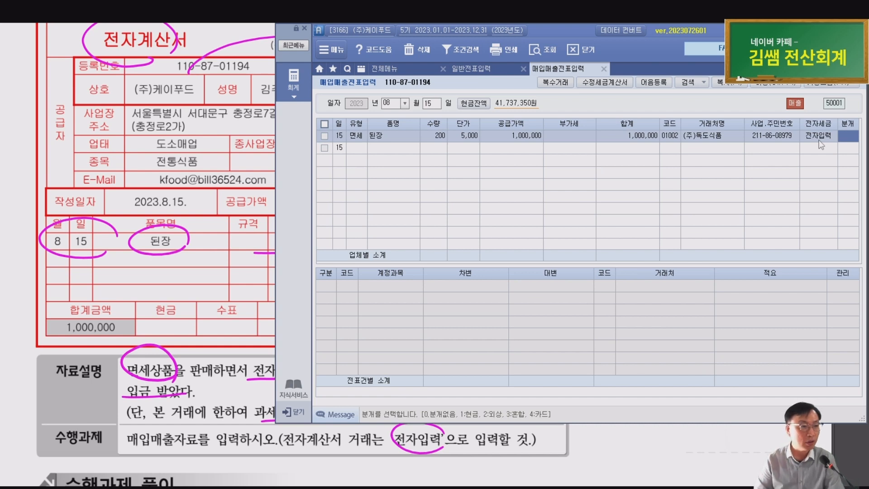
scroll(275, 331, "up", 3)
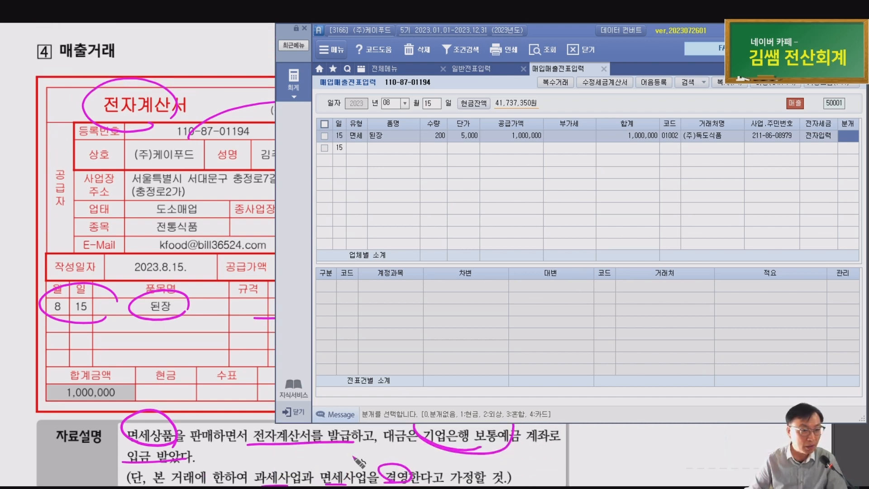
Set journal type 3 혼합, keep the 상품매출 credit, and debit 103 보통예금 for 1,000,000
left_click(848, 136)
type("3")
key("Return")
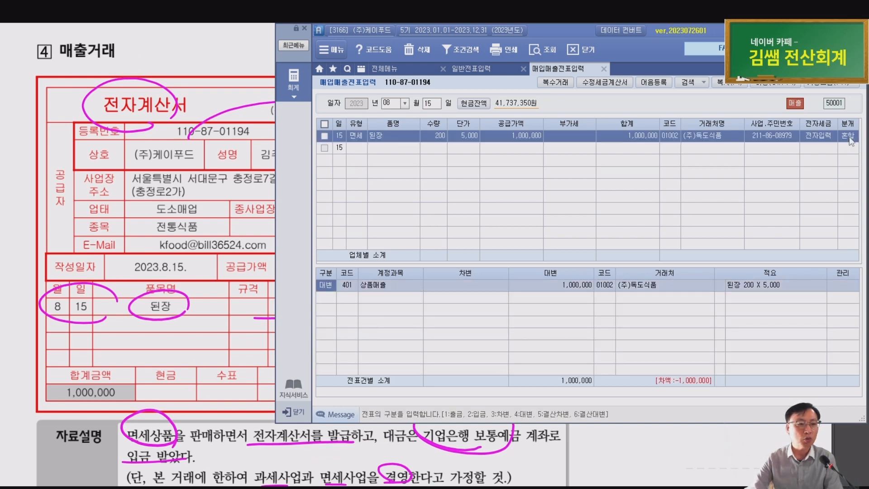
key("Return")
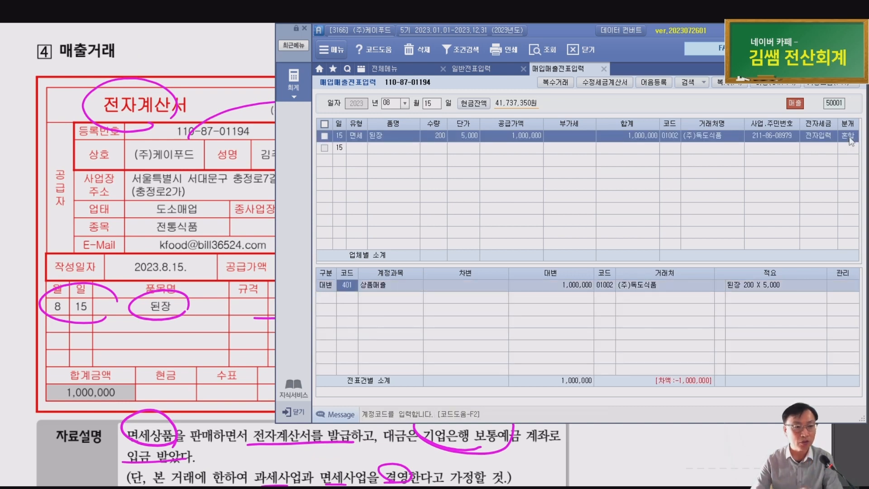
key("Return")
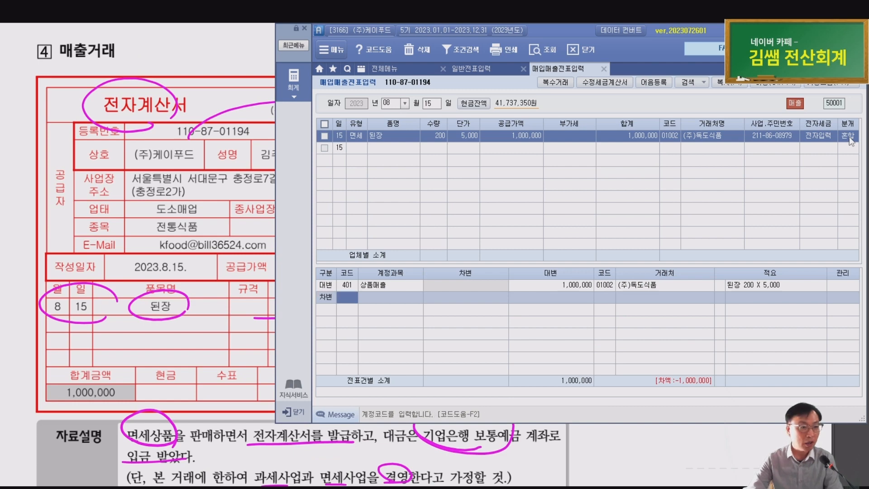
type("103")
key("Return")
key("Return")
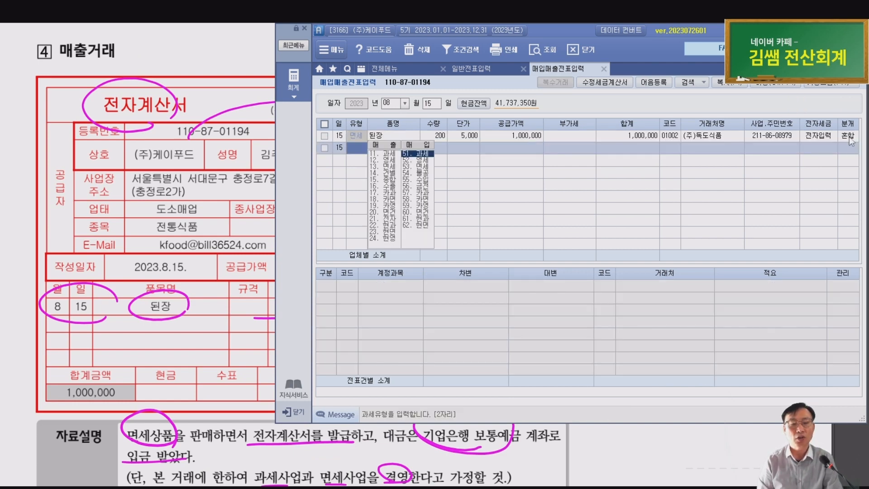
Tag the 보통예금 debit line with 거래처 98007 기업은행(보통) by searching 기업
key("Up")
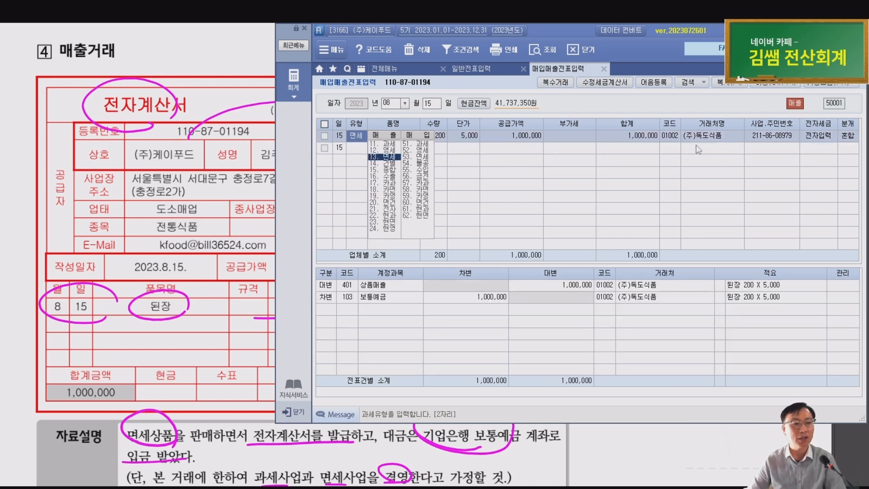
left_click(387, 297)
left_click(607, 297)
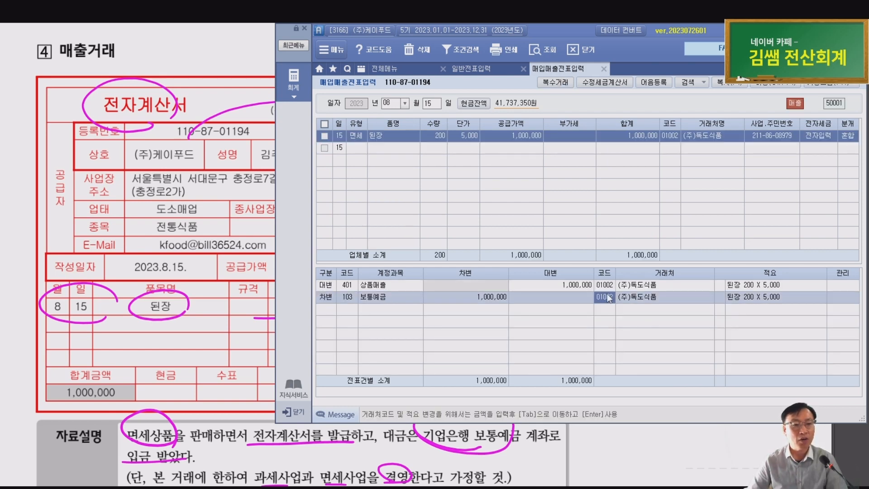
type("기업")
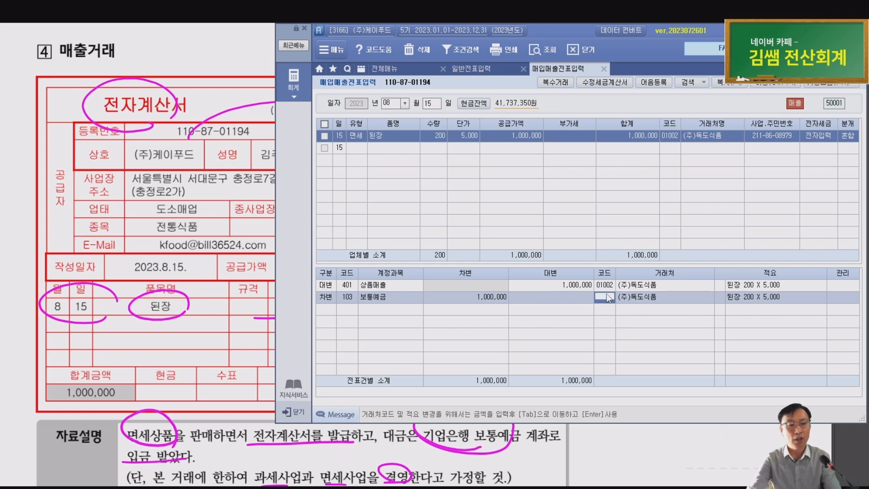
key("Return")
key("Up")
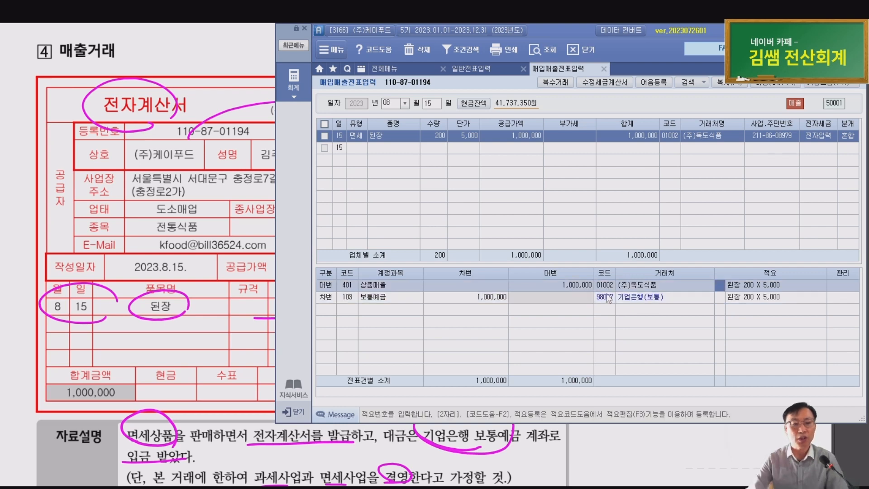
key("ctrl")
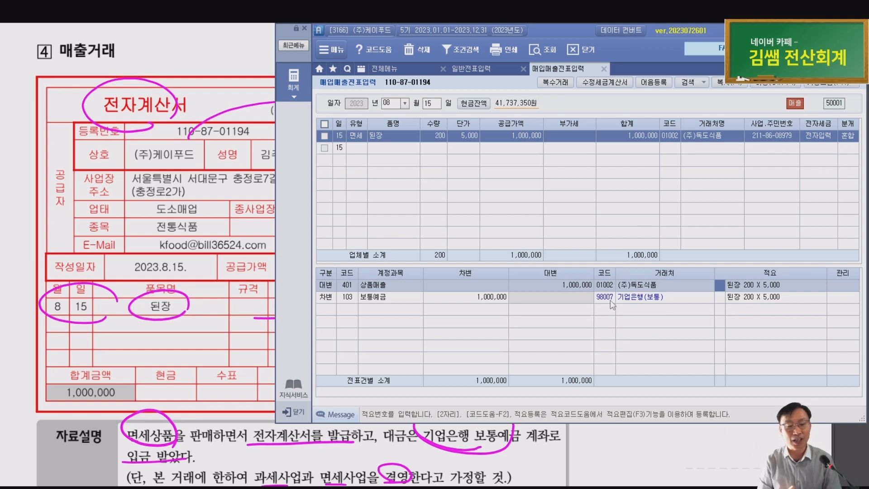
Circle 98007 기업은행(보통), 103.보통예금 and 13.면세 in the solution, then scroll to ⑤ 매입거래
key("alt+Tab")
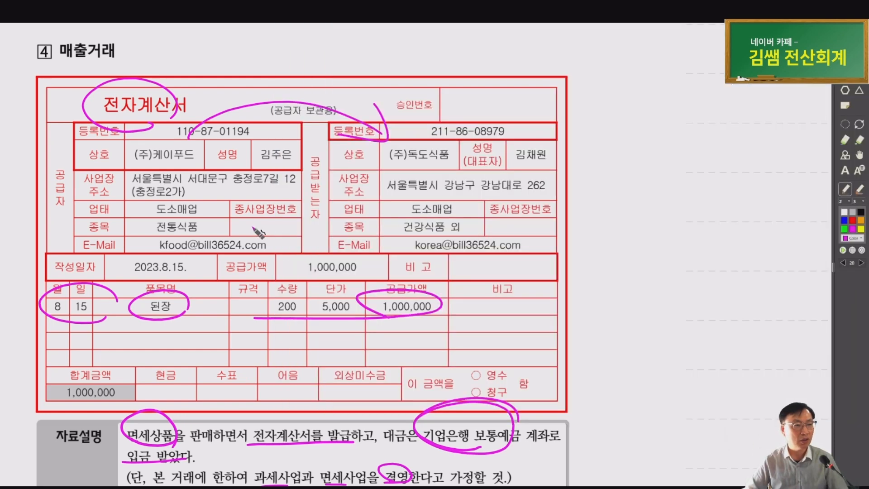
scroll(222, 301, "down", 7)
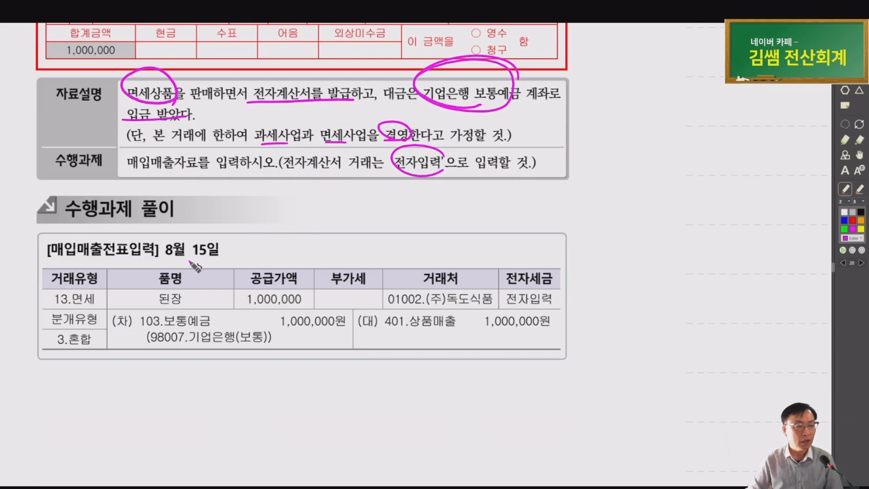
mouse_move(225, 322)
left_mouse_down()
mouse_move(176, 363)
mouse_move(243, 331)
mouse_move(212, 321)
left_mouse_up()
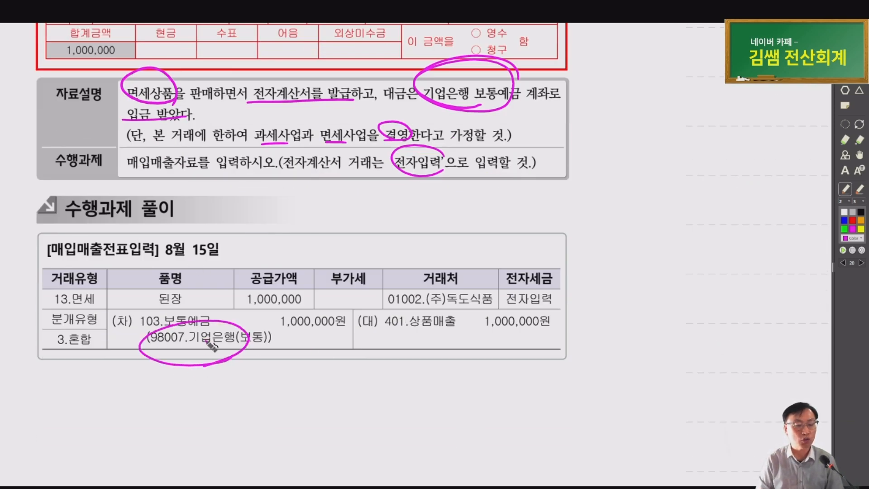
mouse_move(243, 353)
left_mouse_down()
mouse_move(203, 348)
mouse_move(215, 354)
left_mouse_up()
left_click_drag(155, 300, 152, 349)
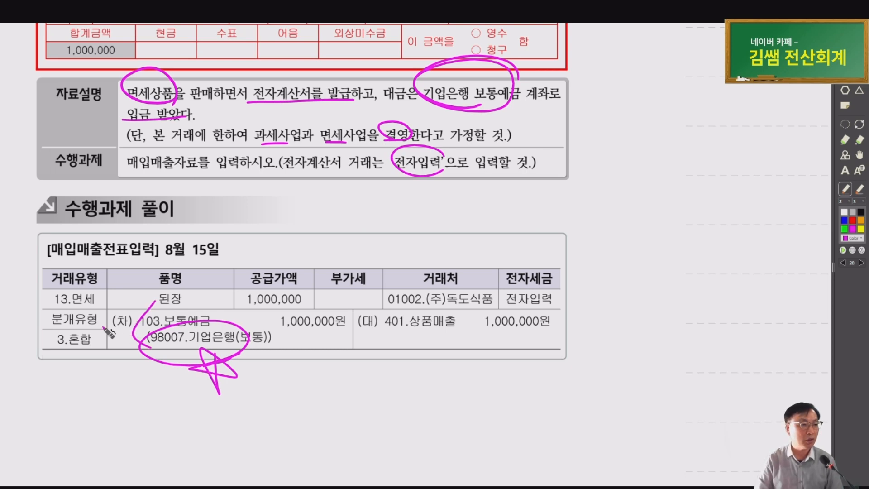
mouse_move(77, 306)
left_mouse_down()
mouse_move(36, 286)
mouse_move(86, 306)
left_mouse_up()
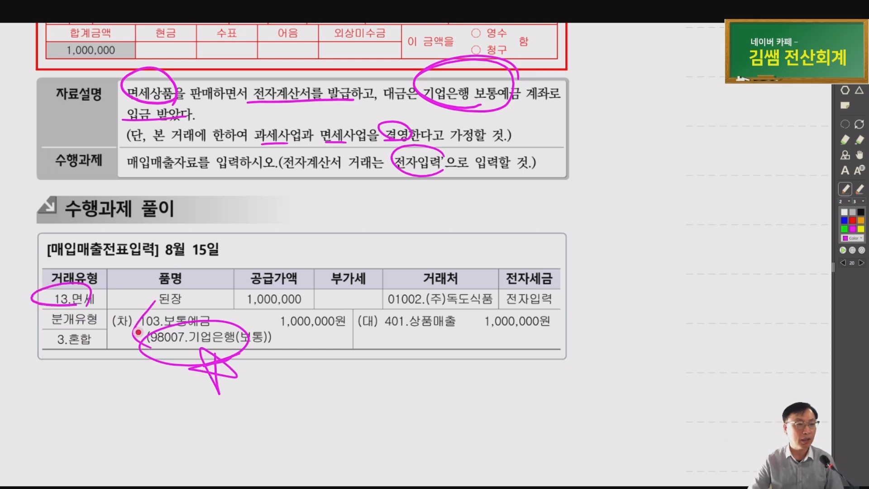
scroll(141, 336, "down", 3)
left_click_drag(363, 354, 249, 326)
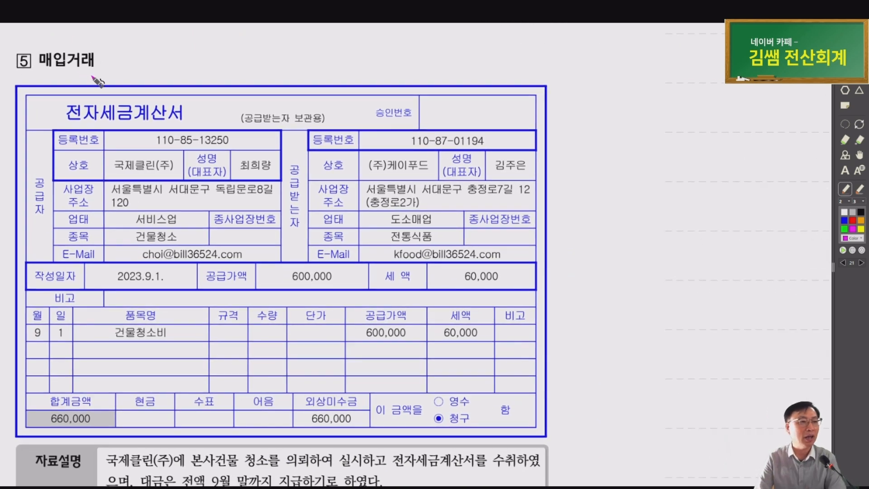
Circle the invoice title, 국제클린(주), the 9/1 date, 600,000/60,000 and the 660,000 외상미수금
mouse_move(169, 99)
left_mouse_down()
mouse_move(52, 86)
mouse_move(183, 97)
left_mouse_up()
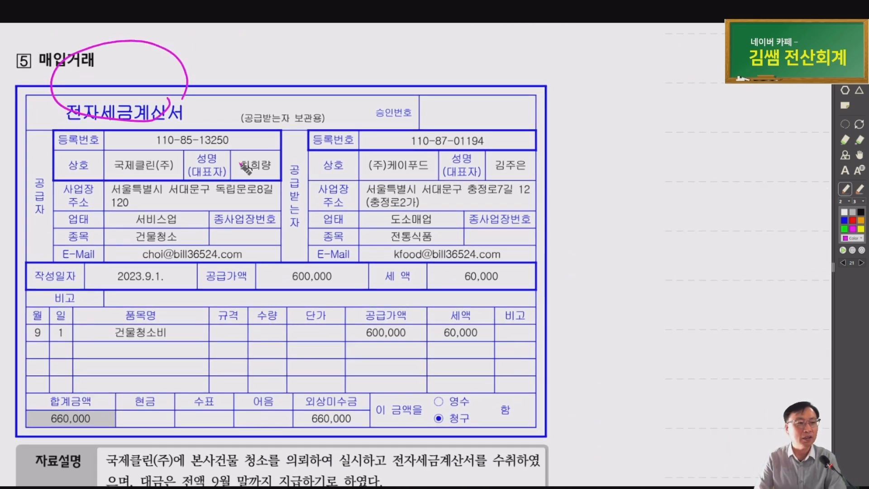
mouse_move(136, 161)
left_mouse_down()
mouse_move(249, 129)
mouse_move(352, 160)
mouse_move(323, 168)
left_mouse_up()
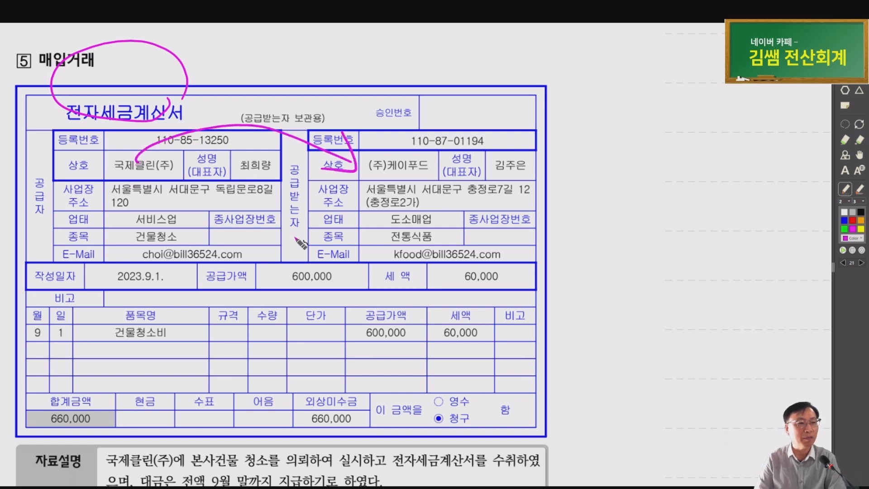
mouse_move(99, 337)
left_mouse_down()
mouse_move(89, 334)
mouse_move(123, 348)
left_mouse_up()
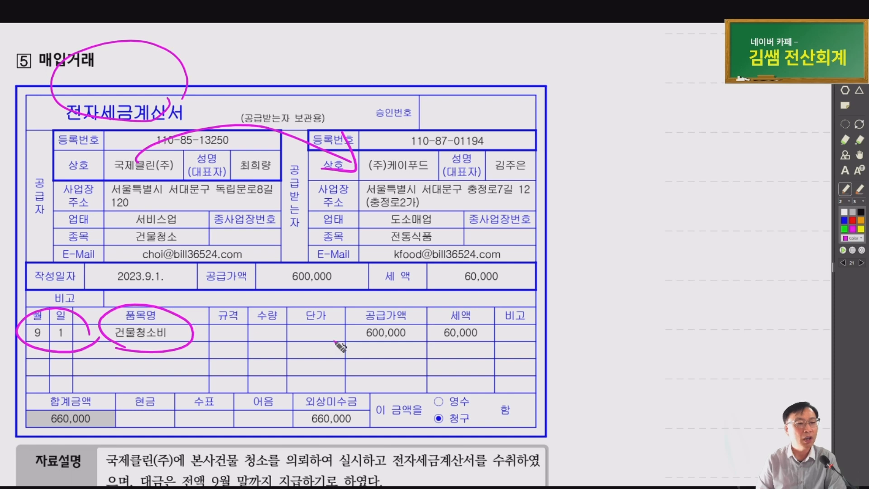
mouse_move(348, 349)
left_mouse_down()
mouse_move(446, 353)
mouse_move(409, 299)
mouse_move(367, 349)
left_mouse_up()
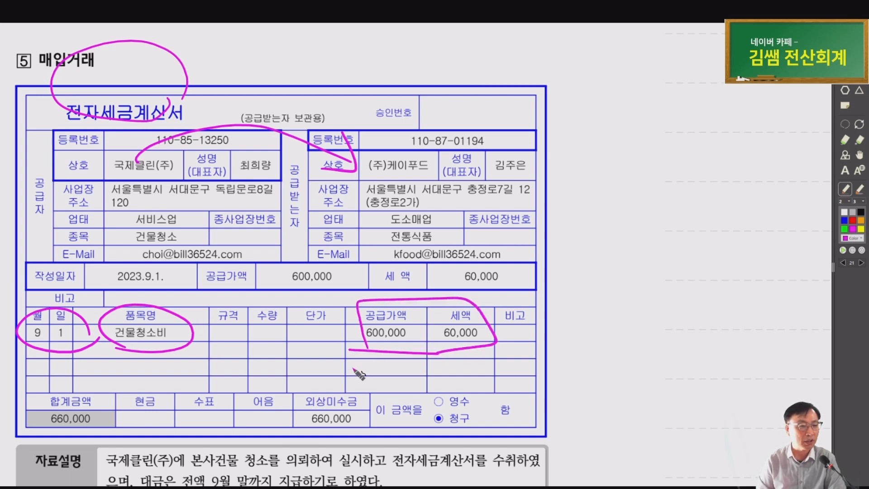
mouse_move(364, 414)
left_mouse_down()
mouse_move(360, 426)
mouse_move(369, 407)
mouse_move(364, 426)
left_mouse_up()
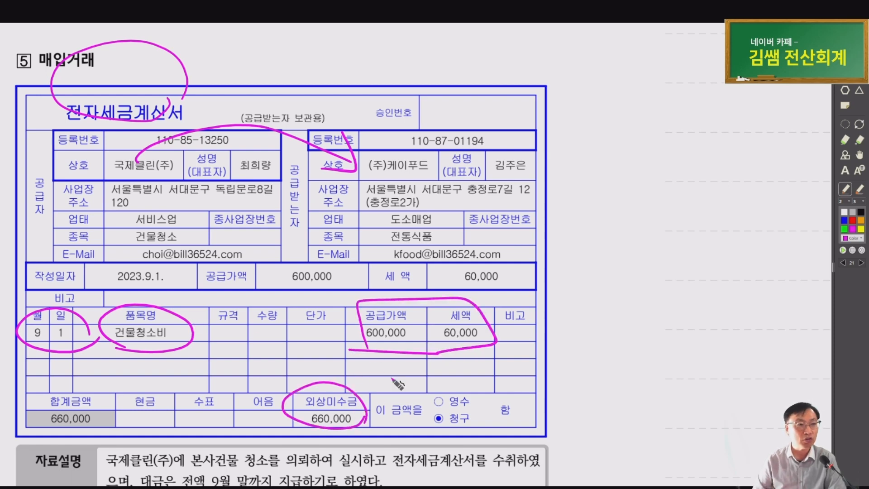
scroll(426, 362, "down", 3)
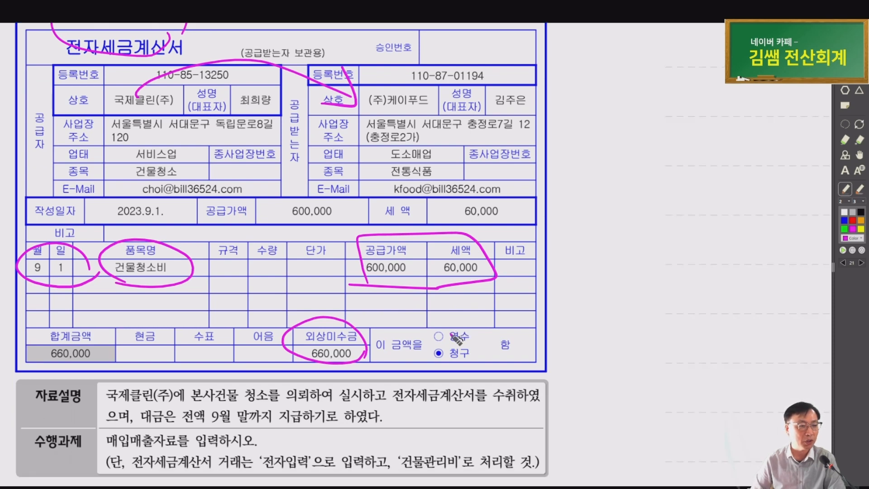
Underline 국제클린(주), the cleaning request and September payment term, tick 전자입력, circle '건물관리비'
left_click_drag(87, 407, 170, 405)
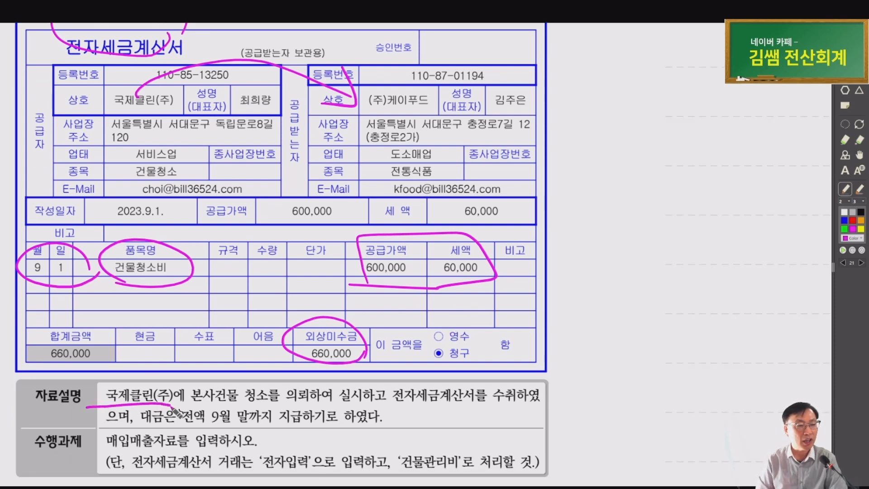
left_click_drag(249, 404, 317, 405)
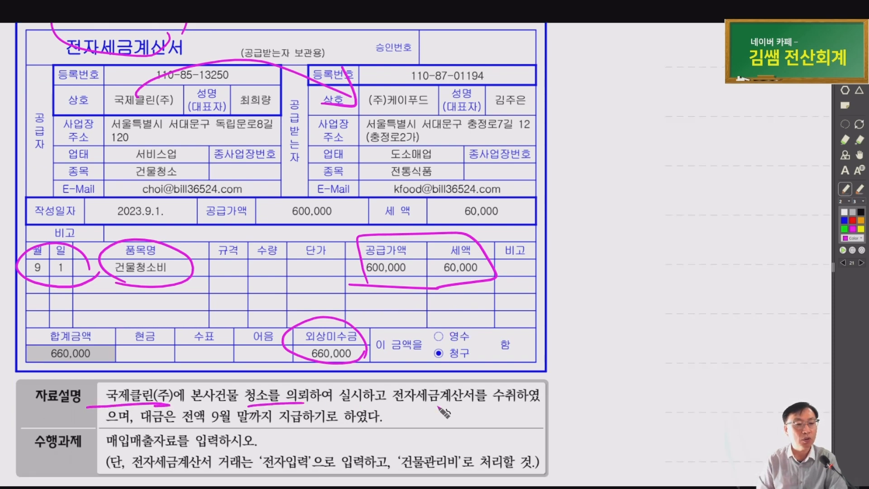
mouse_move(462, 406)
left_mouse_down()
mouse_move(410, 374)
mouse_move(493, 404)
left_mouse_up()
mouse_move(199, 421)
left_mouse_down()
mouse_move(362, 420)
mouse_move(249, 429)
left_mouse_up()
left_click_drag(393, 414, 441, 434)
left_click_drag(430, 415, 445, 415)
left_click_drag(446, 418, 461, 426)
left_click(474, 425)
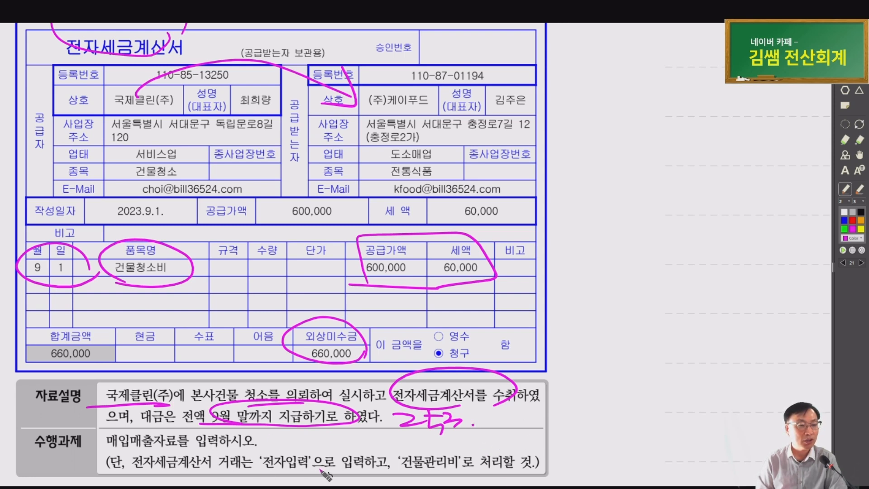
left_click_drag(277, 445, 307, 441)
mouse_move(405, 442)
left_mouse_down()
mouse_move(471, 472)
mouse_move(445, 442)
mouse_move(439, 476)
left_mouse_up()
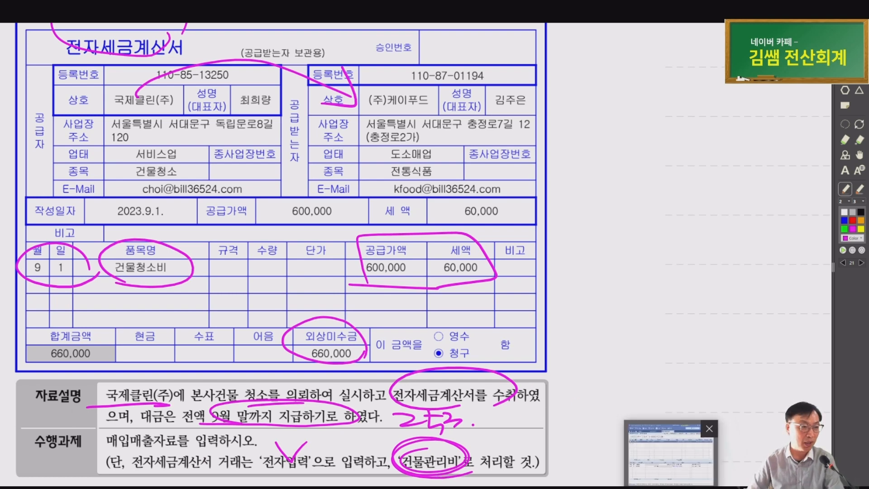
key("alt+Tab")
Enter a 09/01 type 51 purchase of 건물청소비, 600,000 supply, and look up supplier 국제클린(주)
key("Escape")
key("Escape")
key("Escape")
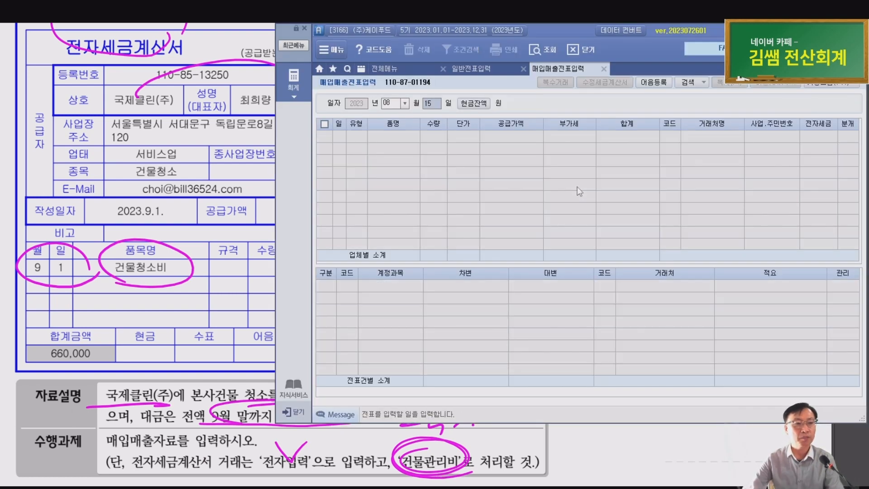
type("09013")
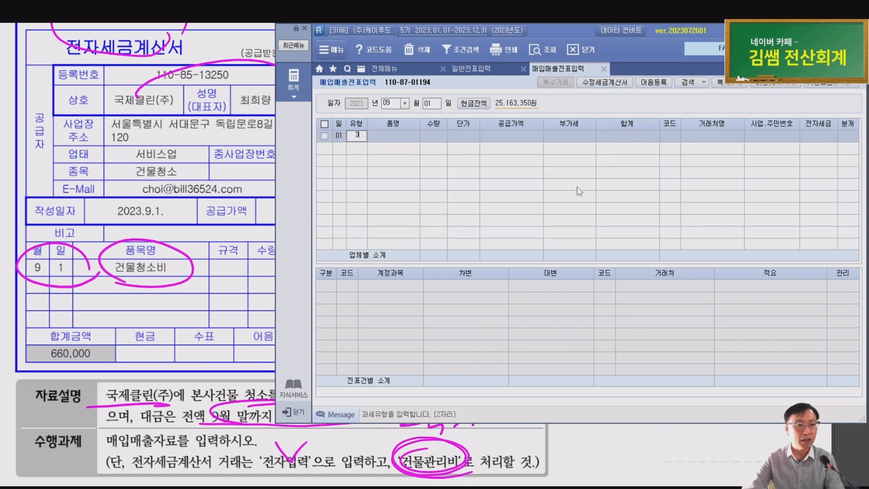
key("BackSpace")
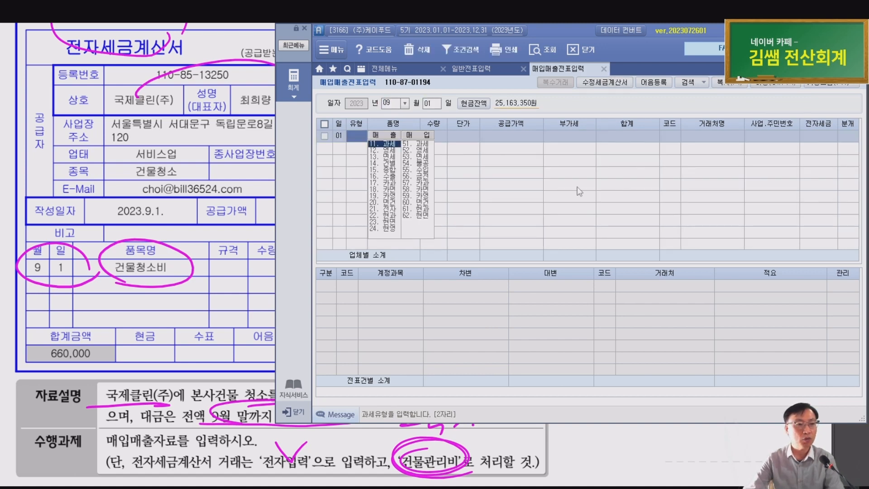
type("51")
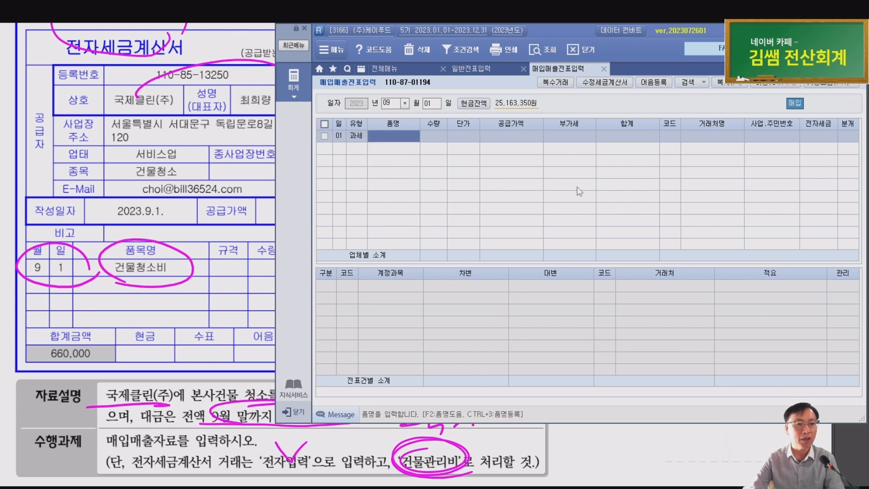
type("건ㅁ")
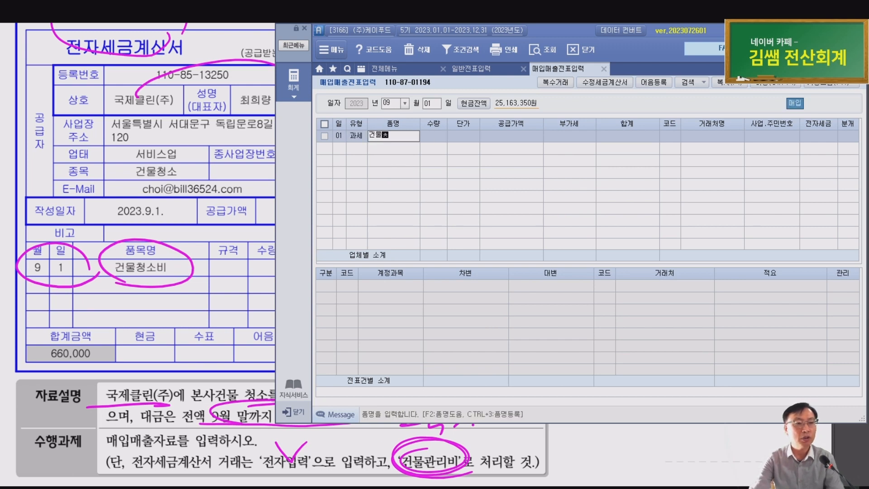
type("물청소비")
key("Return")
key("Return")
key("Return")
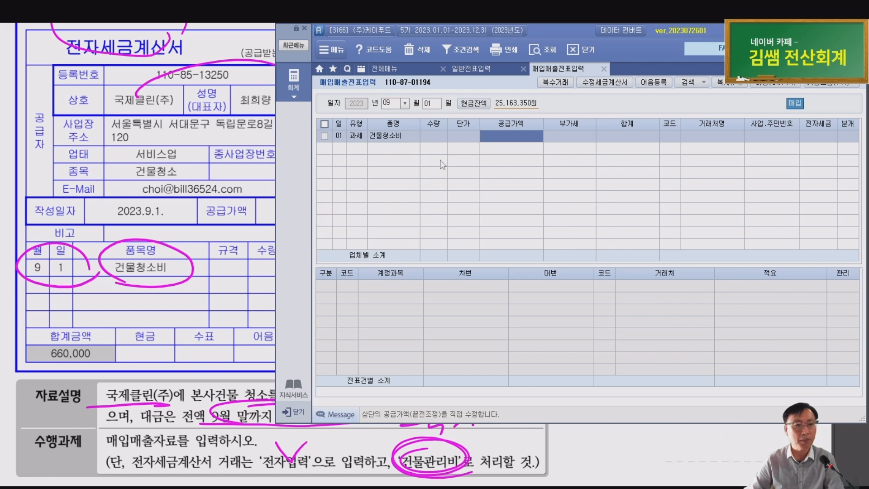
type("6000000")
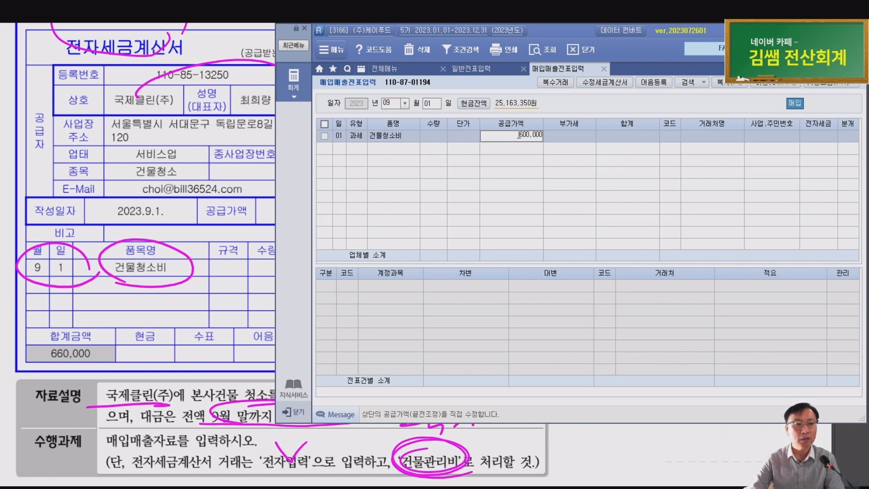
key("Return")
key("Return")
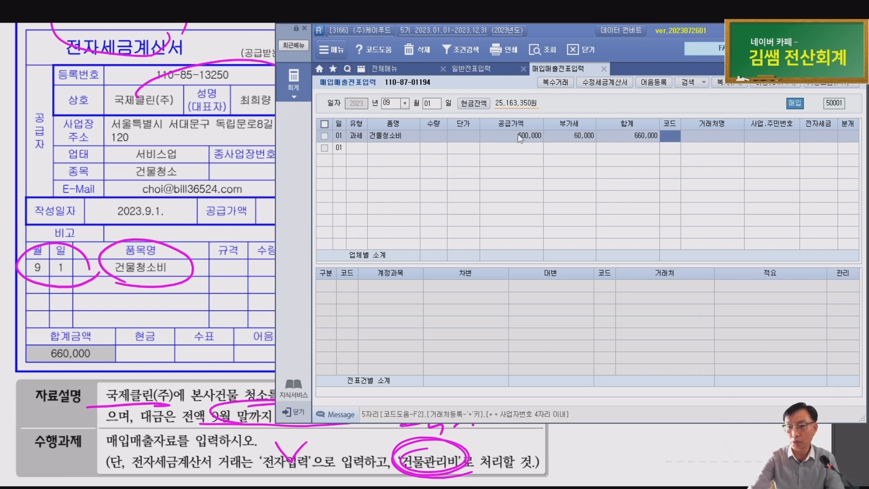
type("국제")
key("Return")
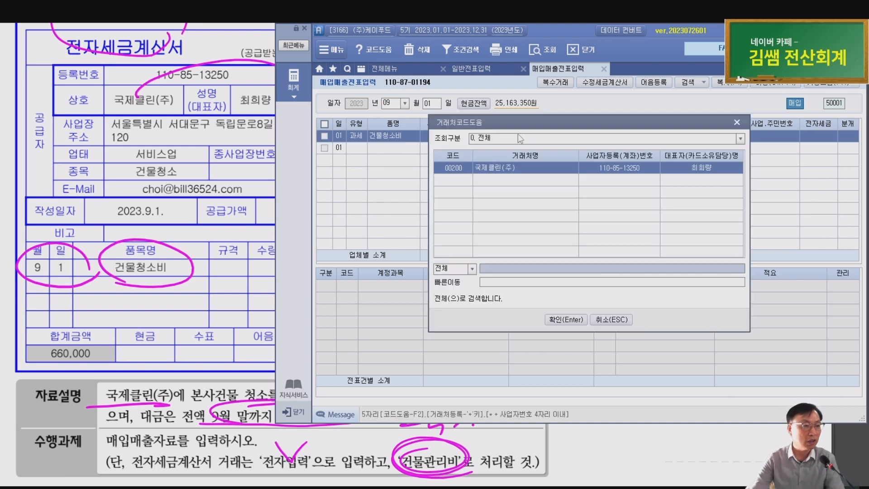
key("Return")
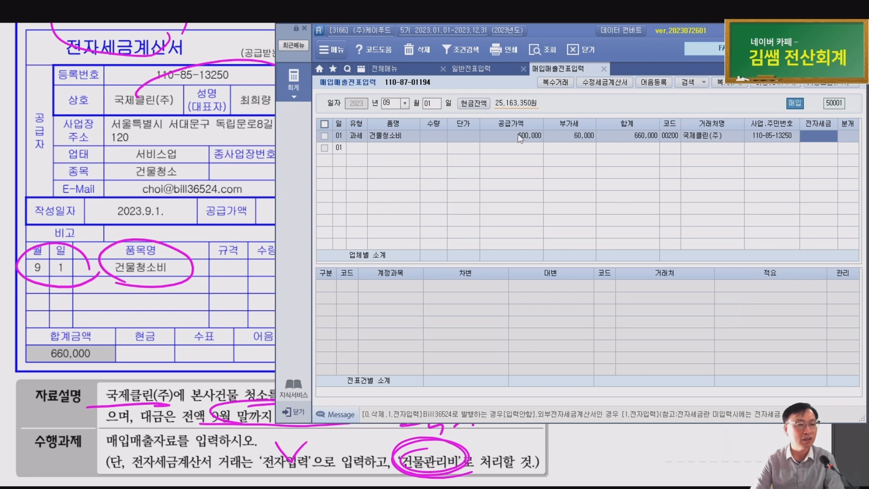
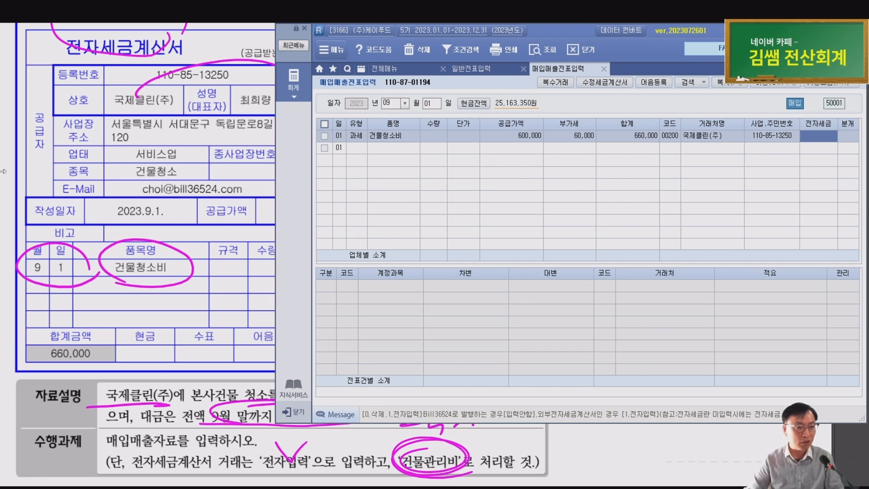
Set 전자세금 to 1 (전자입력) on the 09/01 건물청소비 purchase from 국제클린(주)
left_click(104, 258)
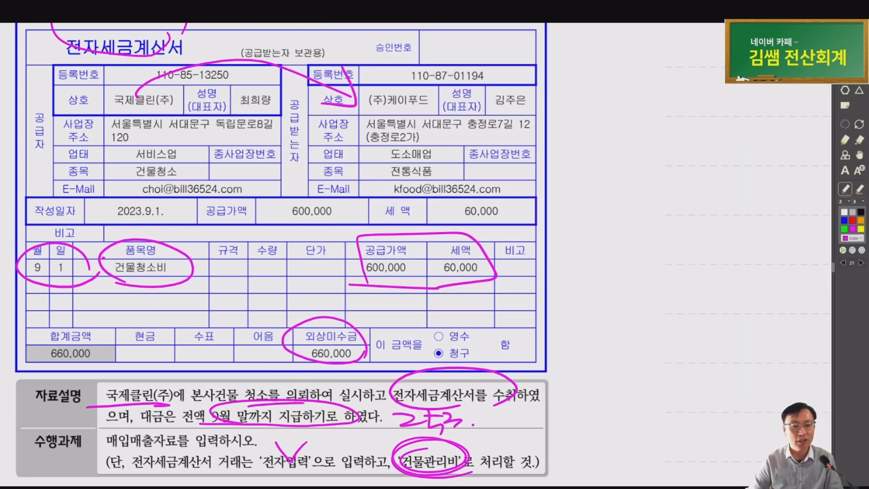
key("alt+Tab")
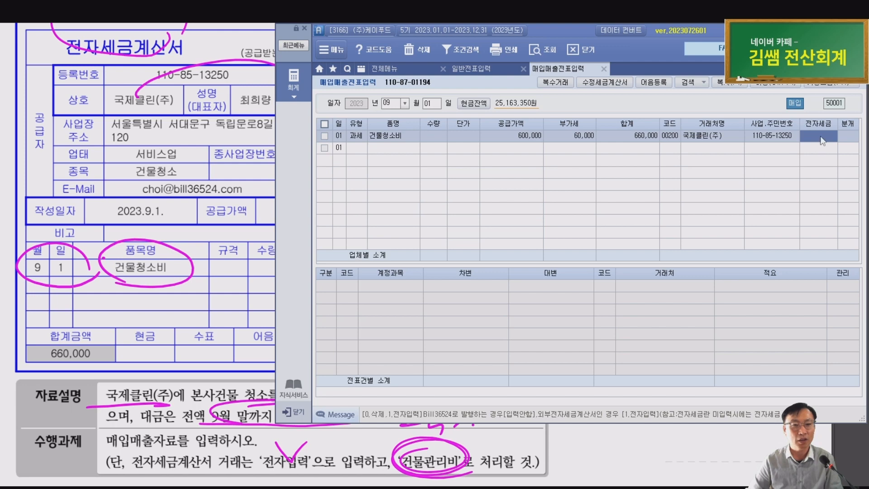
type("1")
key("Return")
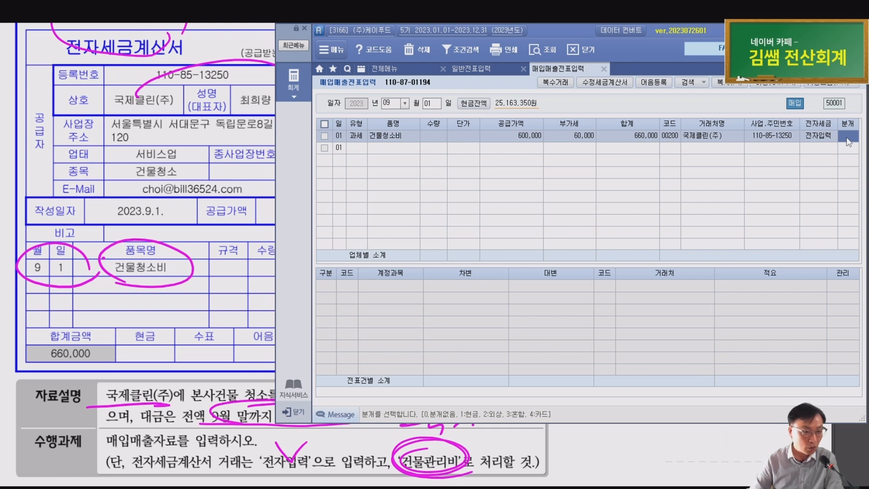
scroll(244, 440, "up", 1)
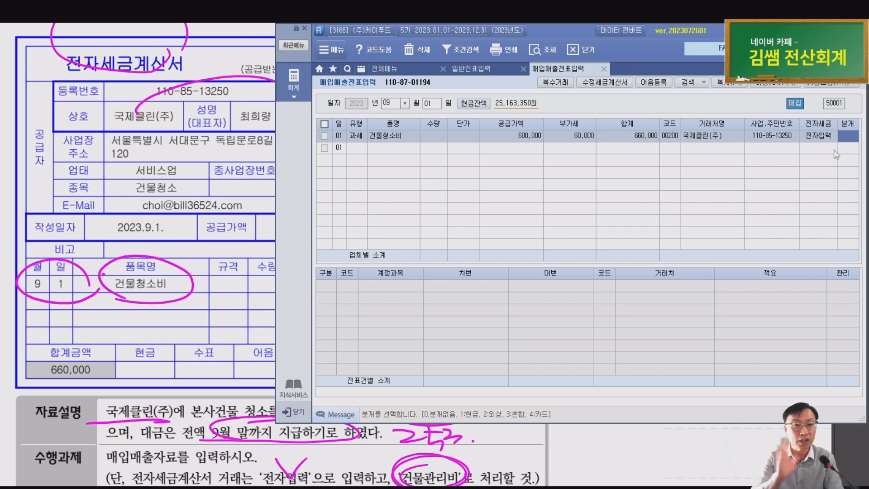
Choose 혼합 journal type and replace debit account 146 with 837 건물관리비
type("3")
key("Return")
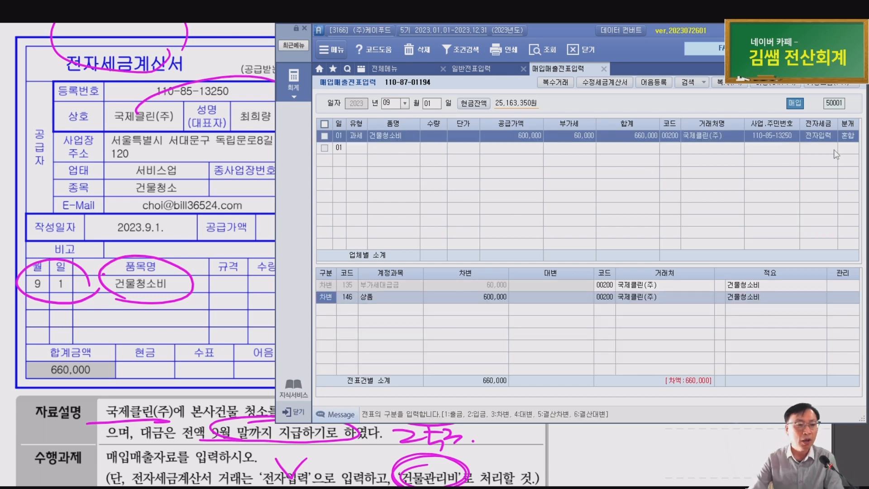
key("Up")
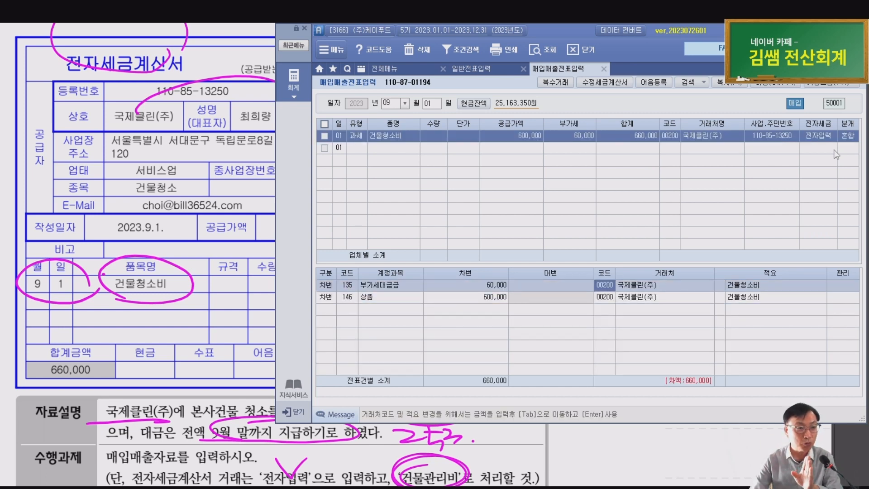
key("Down")
key("Left")
key("Left")
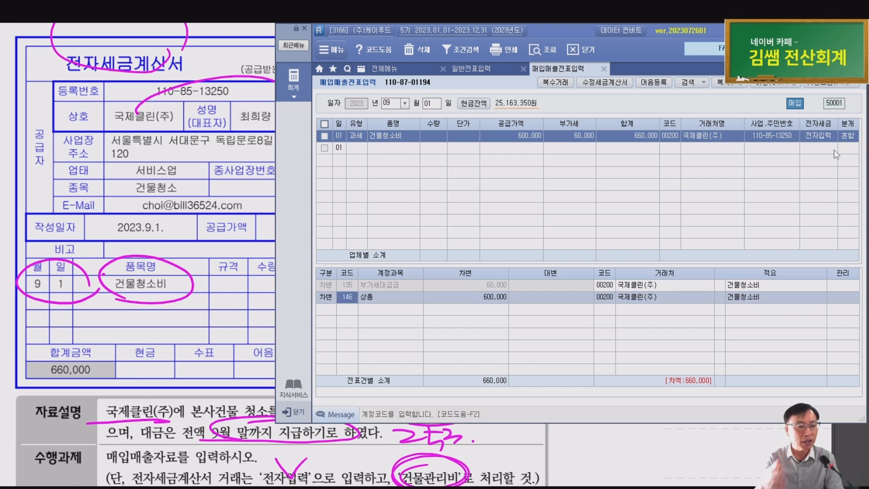
key("BackSpace")
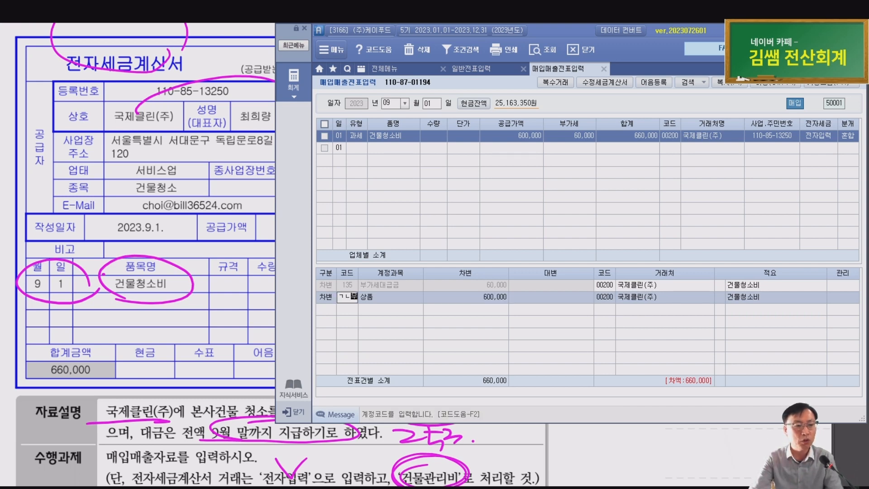
type("건물")
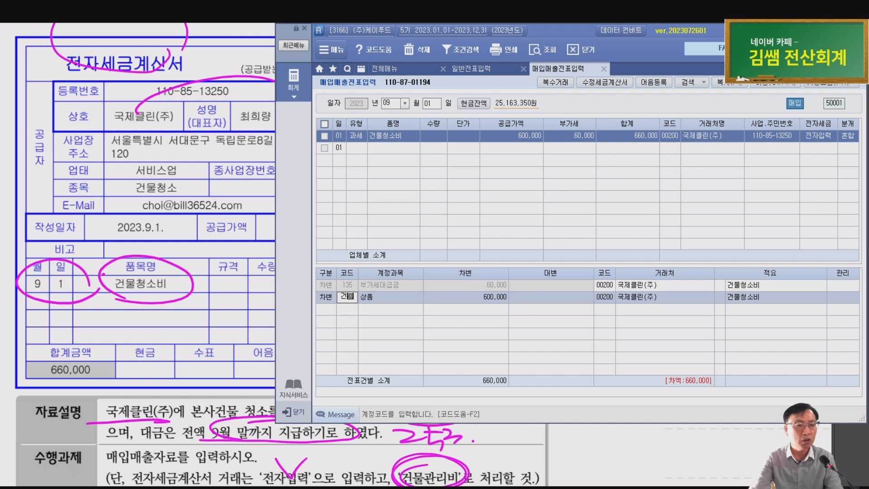
key("Return")
key("Down")
key("Down")
key("Down")
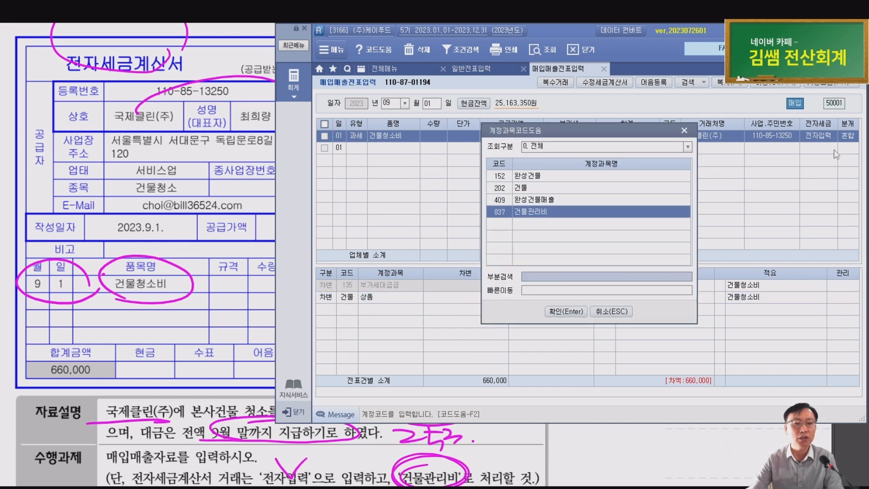
key("Return")
Add a credit line for 253 미지급금 660,000 to balance the entry
key("Return")
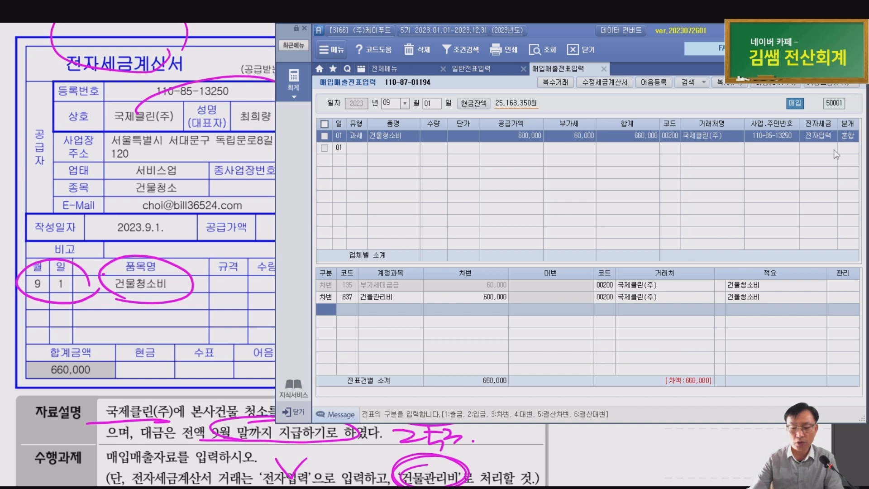
type("4")
key("Return")
type("253")
key("Return")
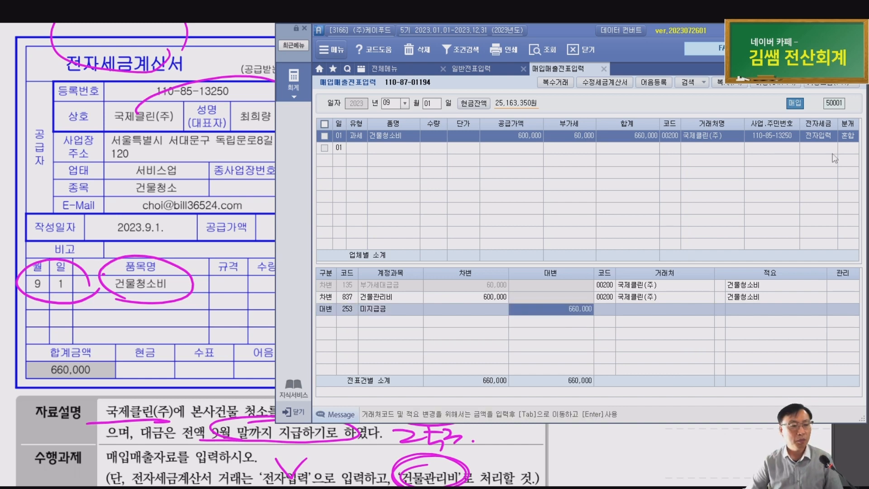
Circle 253.미지급금 and 837.건물관리비 in the 9/1 solution and handwrite a 미.비 note
left_click(165, 265)
scroll(185, 262, "down", 4)
scroll(215, 242, "down", 3)
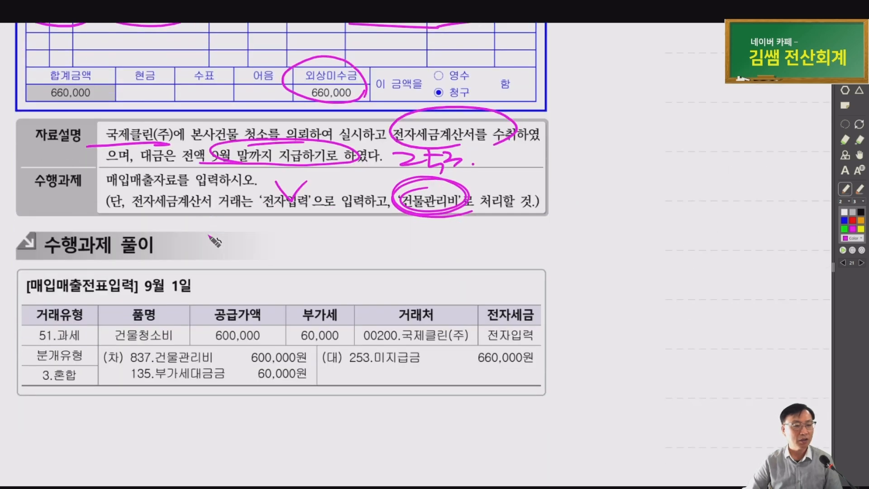
mouse_move(402, 369)
left_mouse_down()
mouse_move(362, 349)
mouse_move(398, 360)
left_mouse_up()
mouse_move(149, 378)
left_mouse_down()
mouse_move(181, 367)
mouse_move(158, 379)
mouse_move(136, 374)
left_mouse_up()
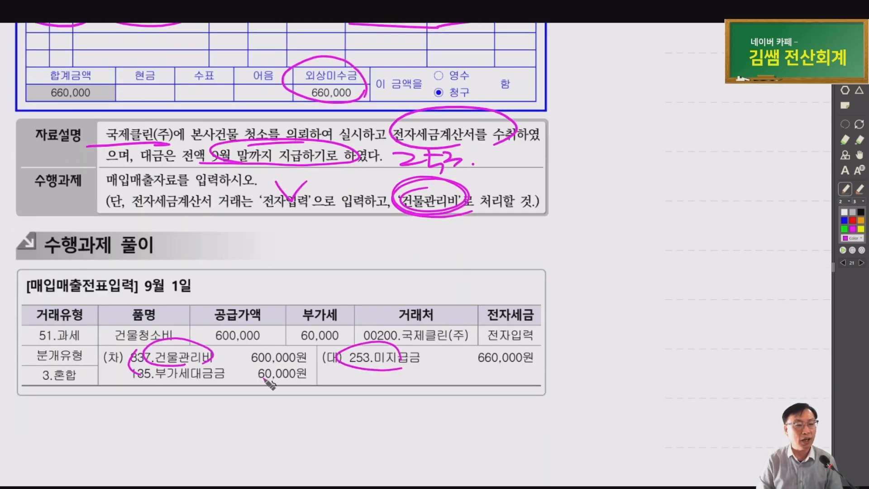
left_click(357, 376)
left_click_drag(357, 386, 440, 386)
mouse_move(448, 369)
left_mouse_down()
mouse_move(449, 389)
mouse_move(358, 402)
mouse_move(485, 402)
left_mouse_up()
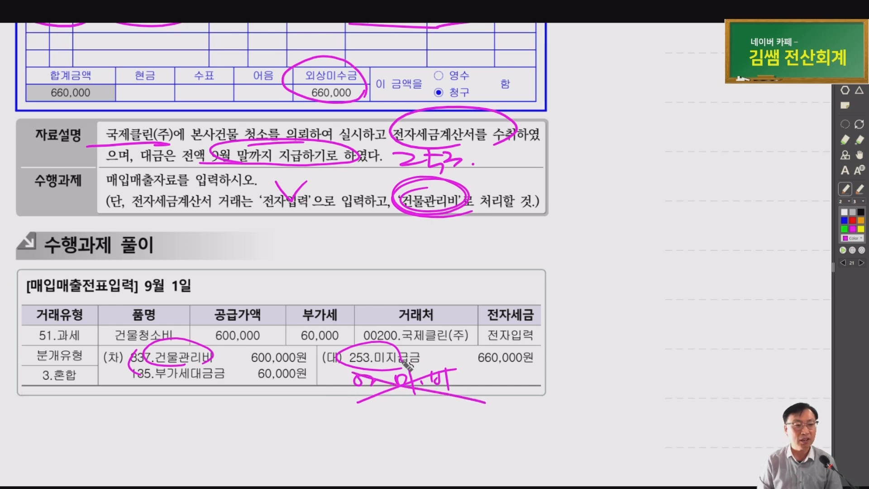
Underline 253.미지급금, circle the 51.과세 type, and scroll on to problem ⑥
left_click_drag(362, 369, 569, 363)
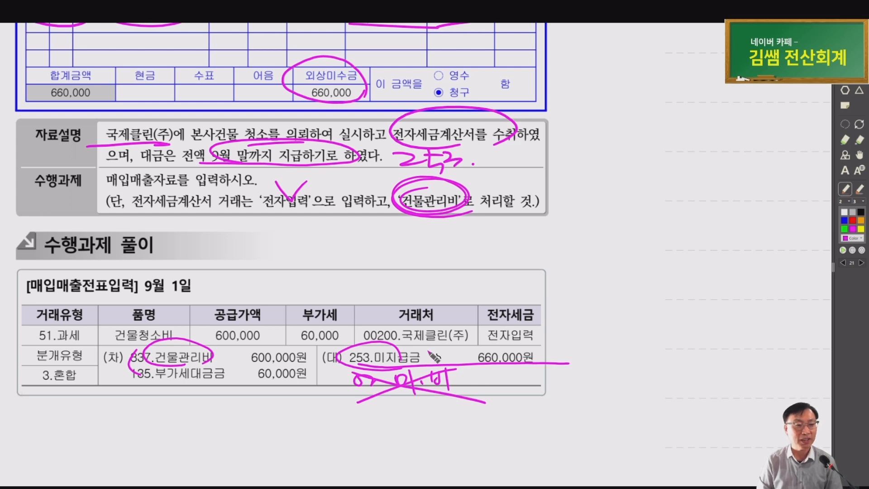
scroll(425, 351, "down", 2)
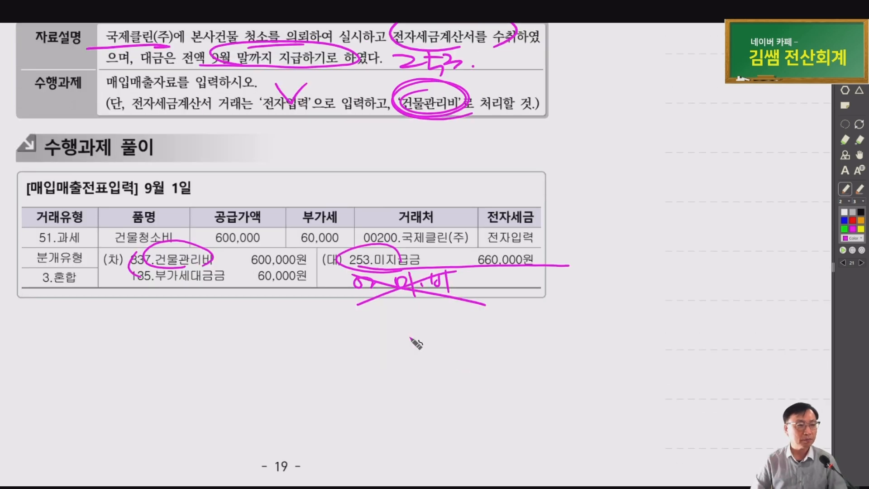
left_click_drag(82, 212, 93, 236)
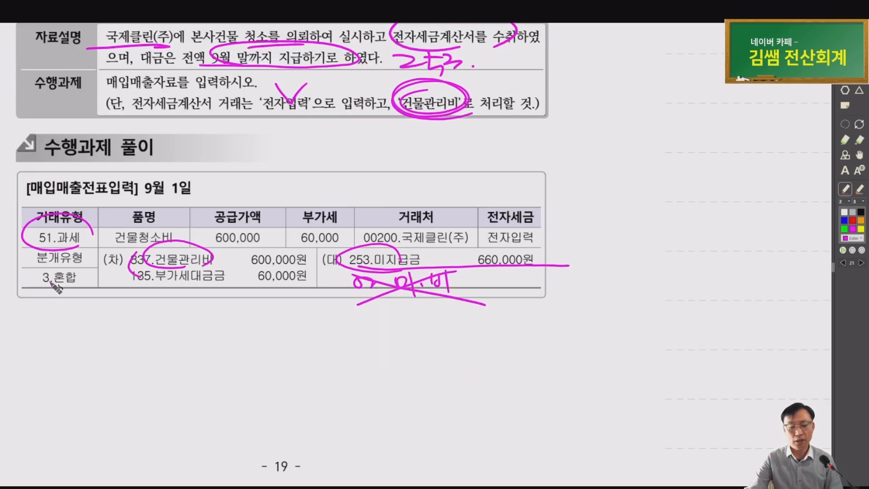
scroll(55, 286, "down", 3)
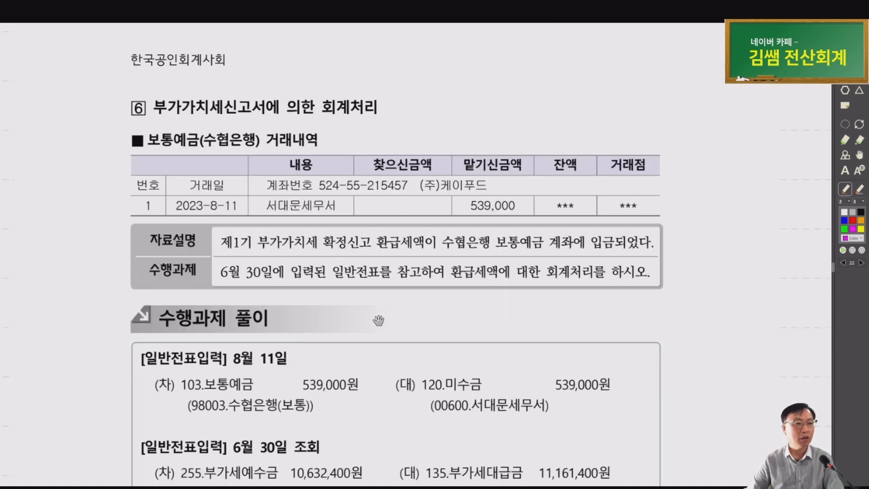
Mark problem ⑥'s bank statement and task text: 수협은행, 2023-8-11, 환급세액, writing 120
left_click_drag(378, 320, 286, 271)
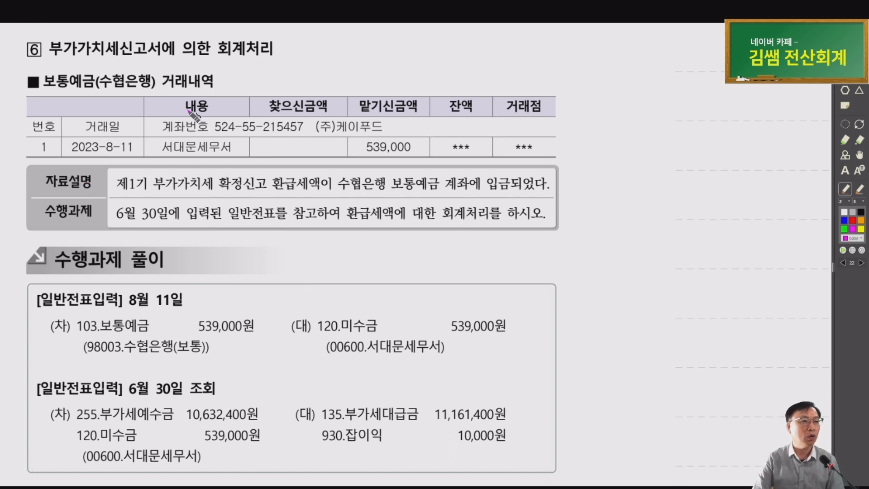
mouse_move(119, 93)
left_mouse_down()
mouse_move(77, 97)
mouse_move(122, 90)
left_mouse_up()
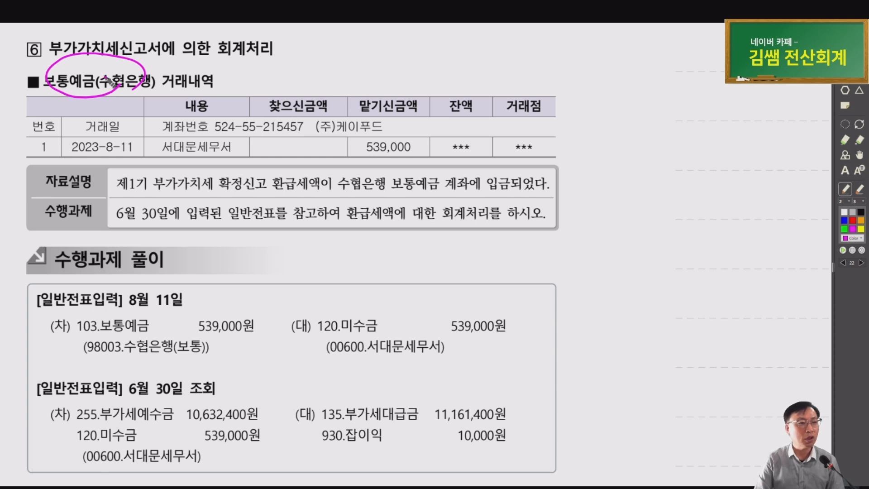
mouse_move(393, 165)
left_mouse_down()
mouse_move(431, 155)
mouse_move(357, 144)
mouse_move(395, 163)
left_mouse_up()
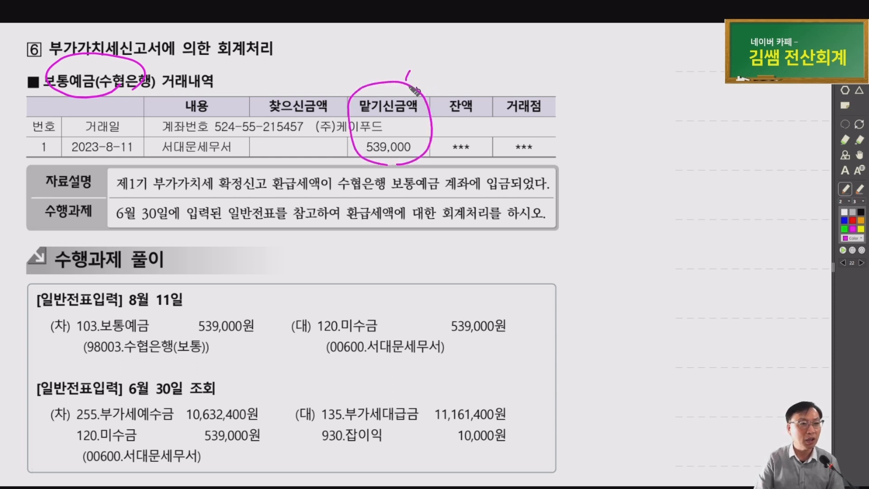
mouse_move(406, 74)
left_mouse_down()
mouse_move(428, 87)
mouse_move(446, 74)
mouse_move(451, 84)
left_mouse_up()
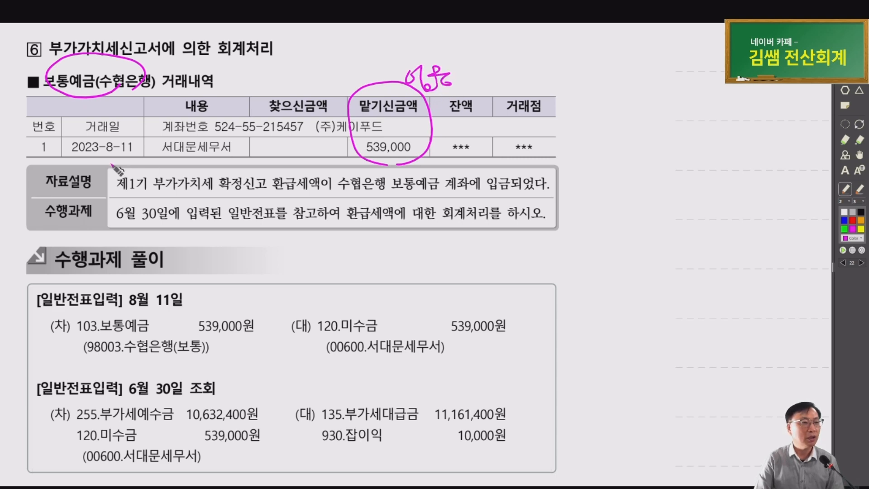
mouse_move(118, 156)
left_mouse_down()
mouse_move(104, 134)
mouse_move(166, 160)
mouse_move(213, 159)
left_mouse_up()
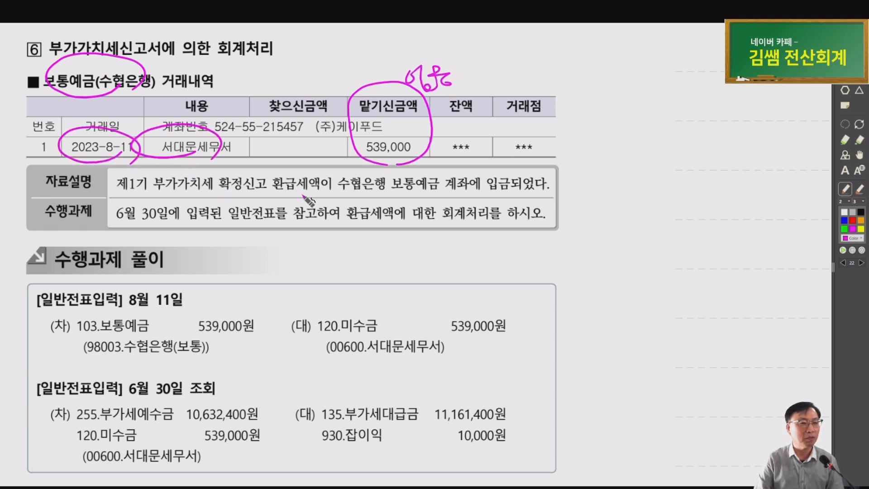
mouse_move(131, 197)
left_mouse_down()
mouse_move(236, 199)
mouse_move(288, 171)
mouse_move(292, 205)
left_mouse_up()
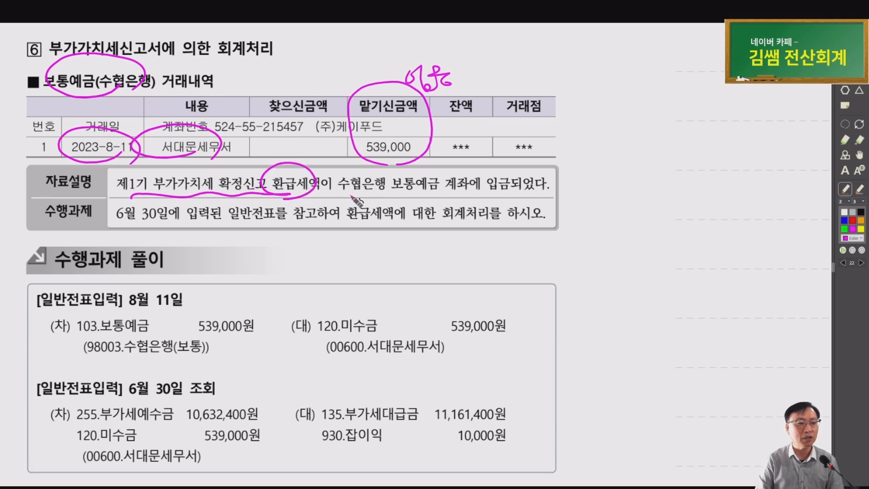
left_click_drag(433, 199, 424, 208)
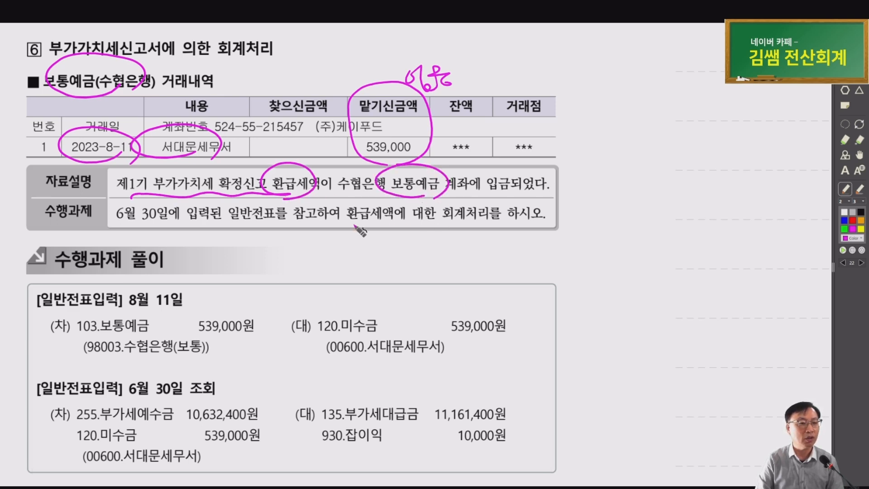
left_click_drag(356, 225, 477, 225)
mouse_move(110, 227)
left_mouse_down()
mouse_move(262, 222)
mouse_move(243, 240)
mouse_move(266, 236)
left_mouse_up()
left_click_drag(270, 230, 279, 232)
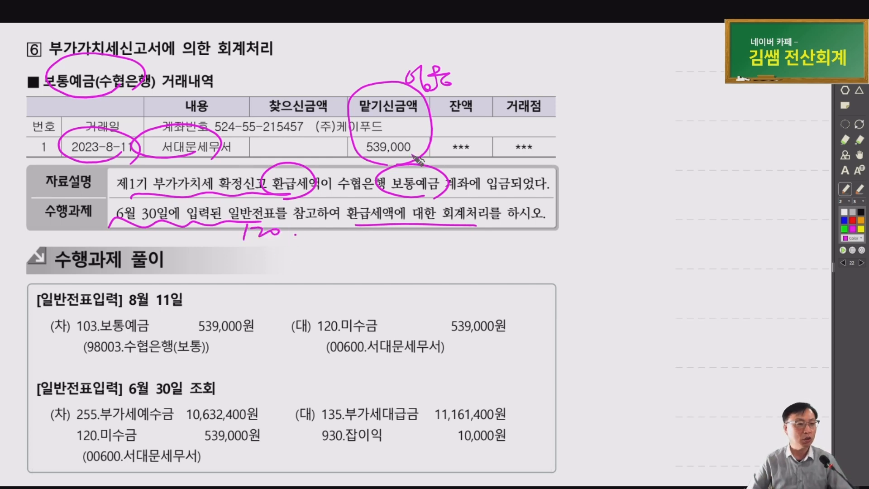
Outline the 6월 30일 120.미수금 539,000 entry and circle the Aug 11 103.보통예금 line
scroll(373, 228, "down", 1)
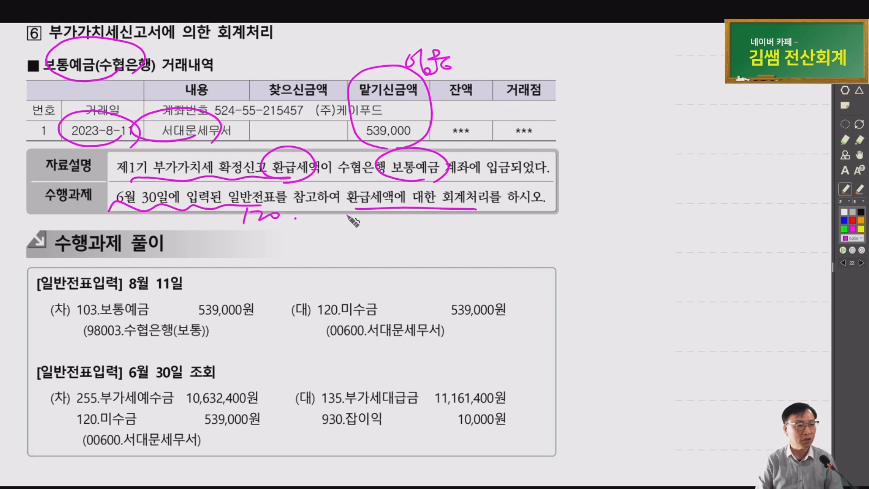
mouse_move(188, 385)
left_mouse_down()
mouse_move(127, 368)
mouse_move(217, 380)
left_mouse_up()
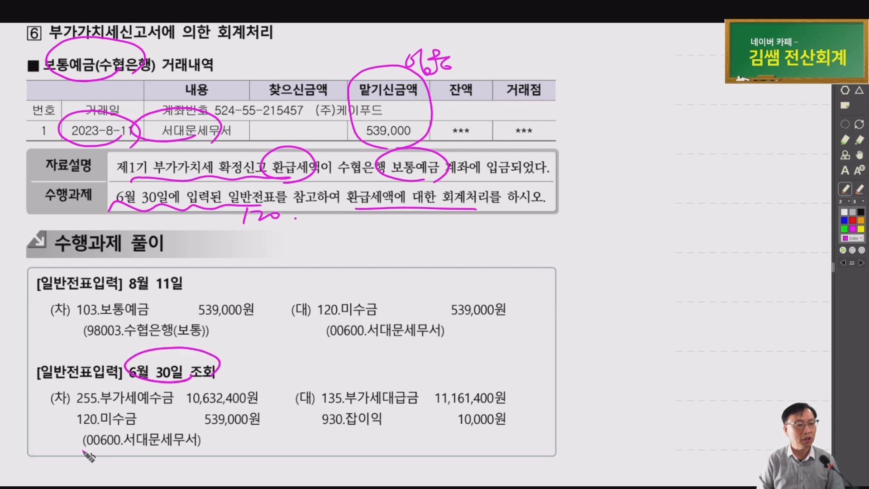
mouse_move(83, 451)
left_mouse_down()
mouse_move(283, 451)
mouse_move(184, 404)
mouse_move(83, 448)
left_mouse_up()
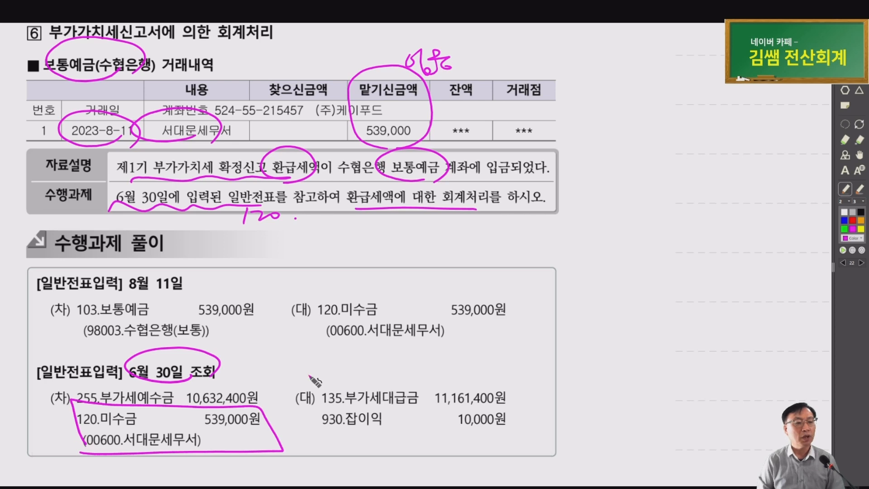
mouse_move(319, 369)
left_mouse_down()
mouse_move(265, 400)
mouse_move(292, 399)
left_mouse_up()
mouse_move(255, 373)
left_mouse_down()
mouse_move(322, 393)
mouse_move(308, 395)
left_mouse_up()
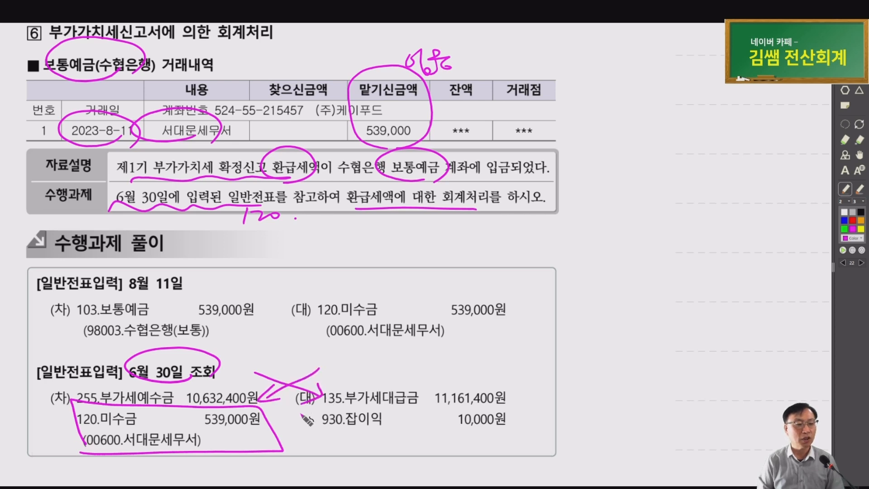
left_click_drag(73, 414, 78, 455)
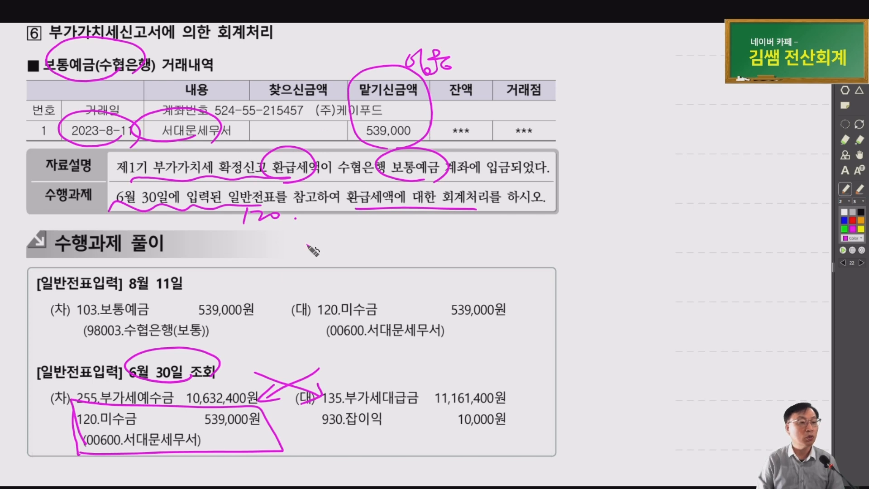
mouse_move(156, 344)
left_mouse_down()
mouse_move(93, 297)
mouse_move(157, 342)
left_mouse_up()
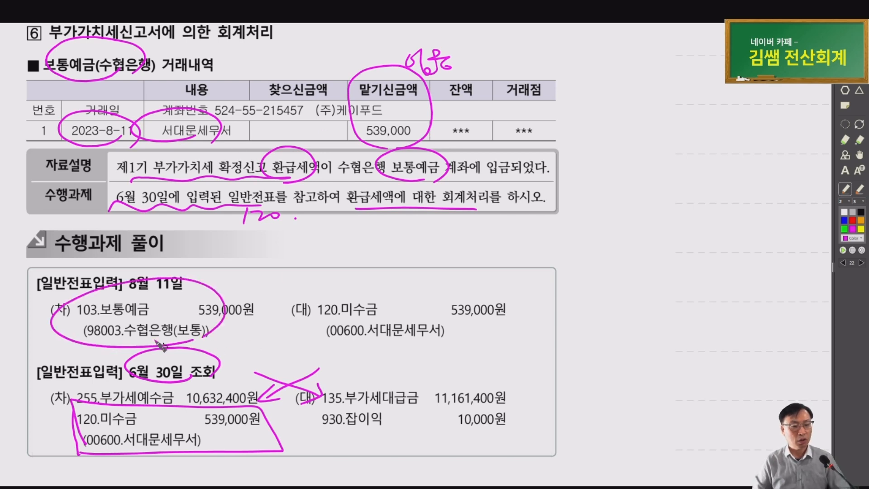
Check the 06/30 general voucher's 120 미수금 row (서대문세무서, 539,000), then clear the screen
key("alt+Tab")
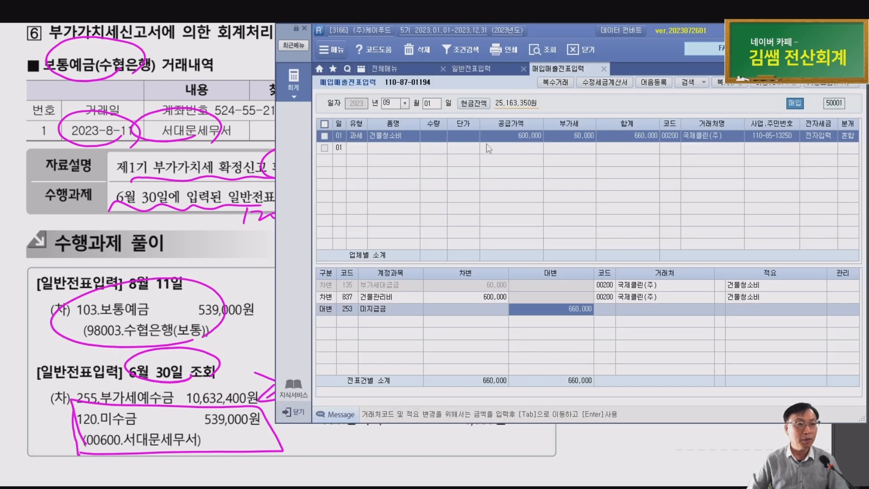
left_click(485, 66)
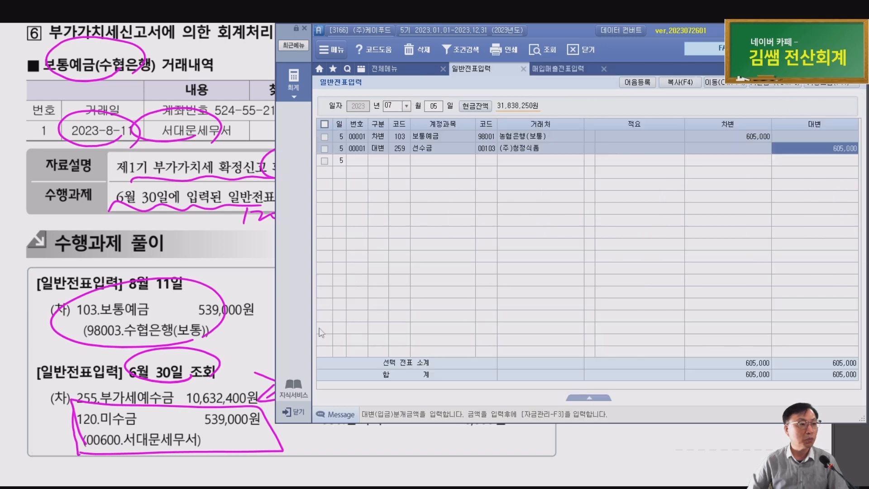
type("06")
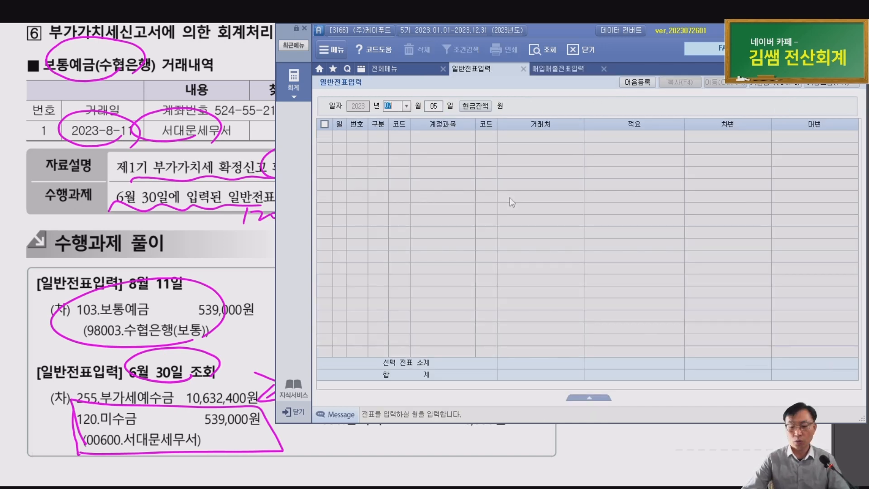
key("Return")
type("30")
key("Return")
key("Up")
key("Up")
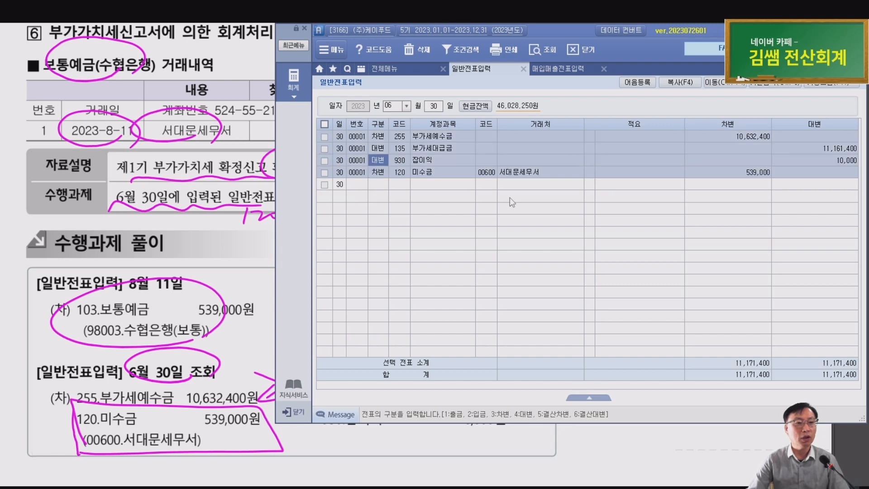
key("Down")
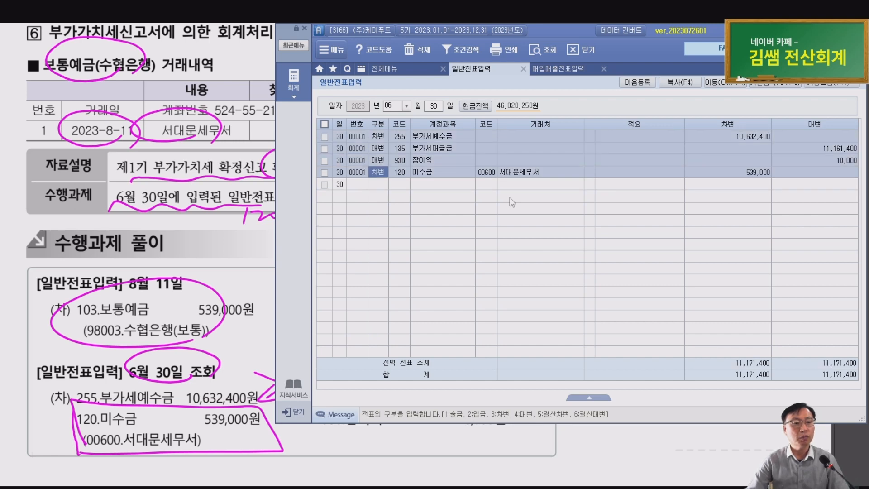
left_click(493, 176)
left_click(749, 175)
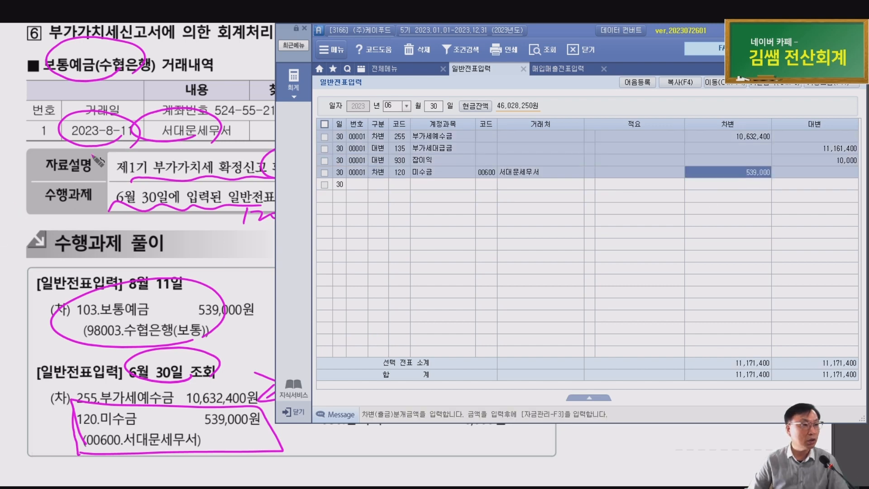
key("Escape")
key("Escape")
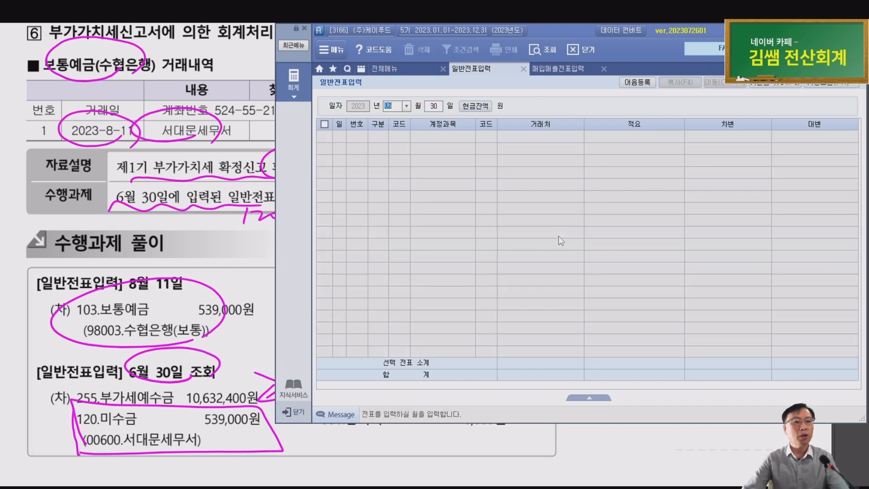
Start an 08/11 voucher debiting 103 보통예금, partner 98003 수협은행(보통), 539,000
type("08")
key("Return")
type("11")
key("Return")
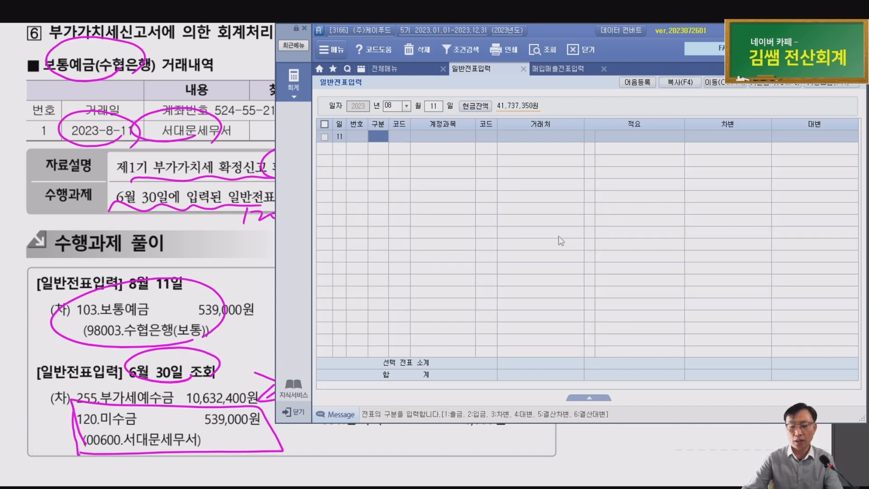
type("3")
key("Return")
type("103")
key("Return")
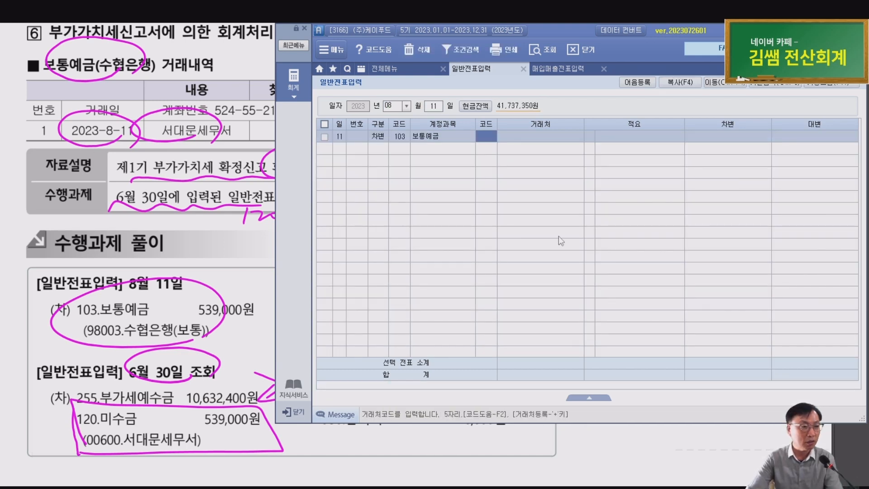
type("수협")
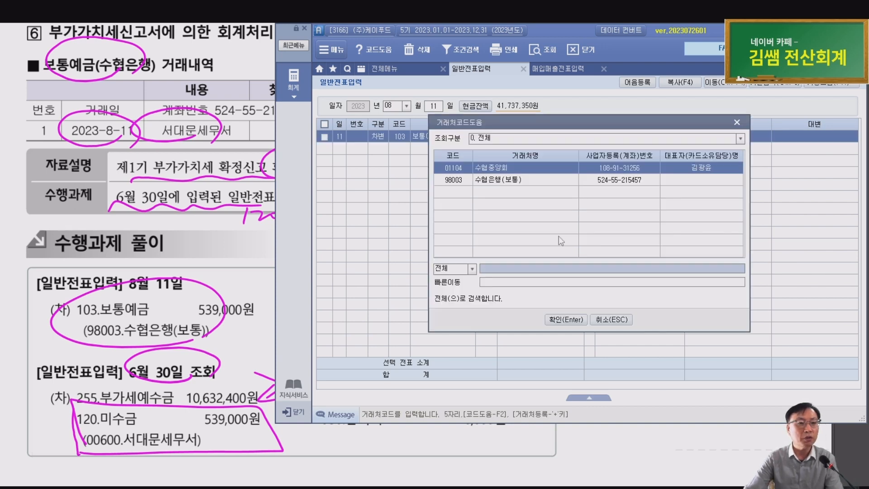
key("Return")
key("Down")
key("Return")
key("Return")
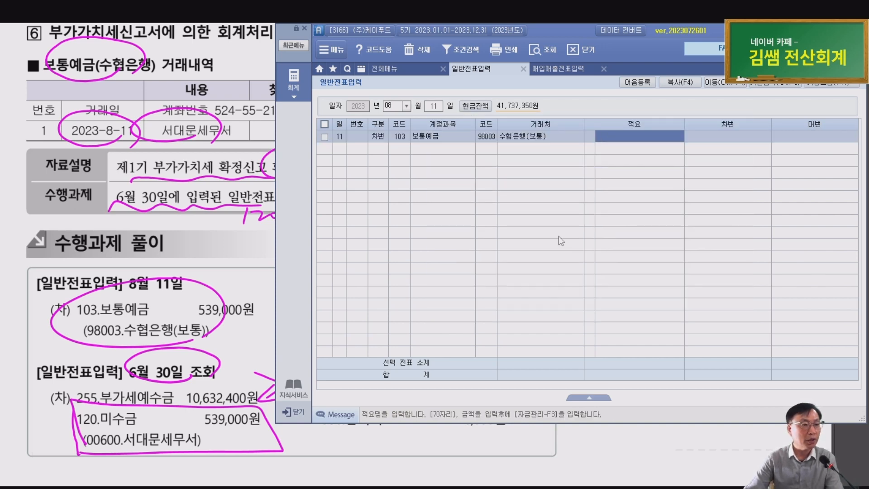
key("Return")
type("5390000")
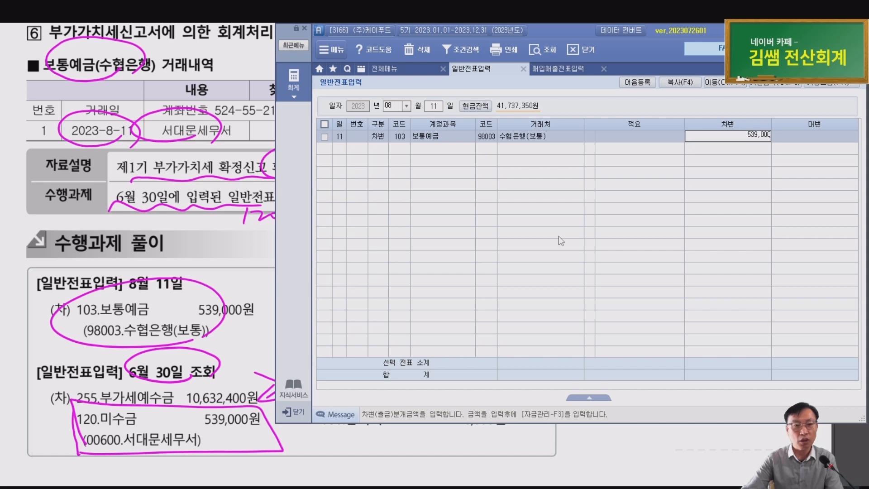
key("Return")
Credit 120 미수금 with partner 00600 서대문세무서 for 539,000
type("4")
key("Return")
type("120")
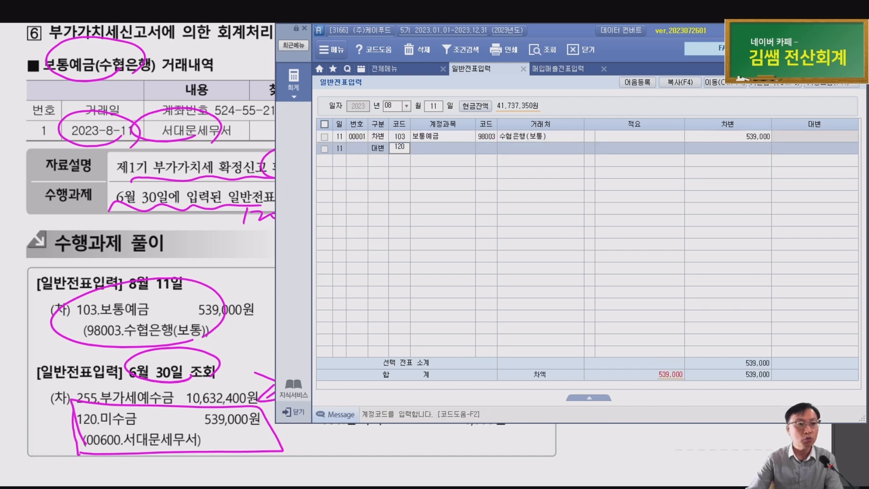
key("Return")
type("세무")
key("Return")
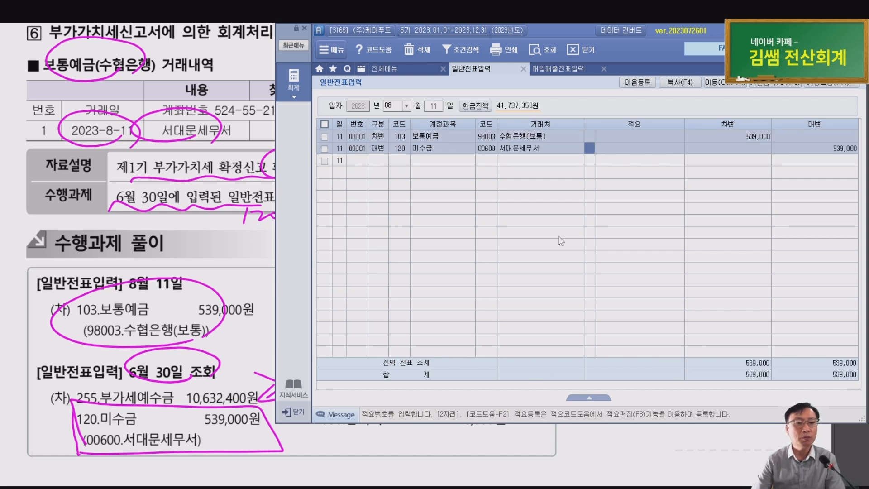
key("Return")
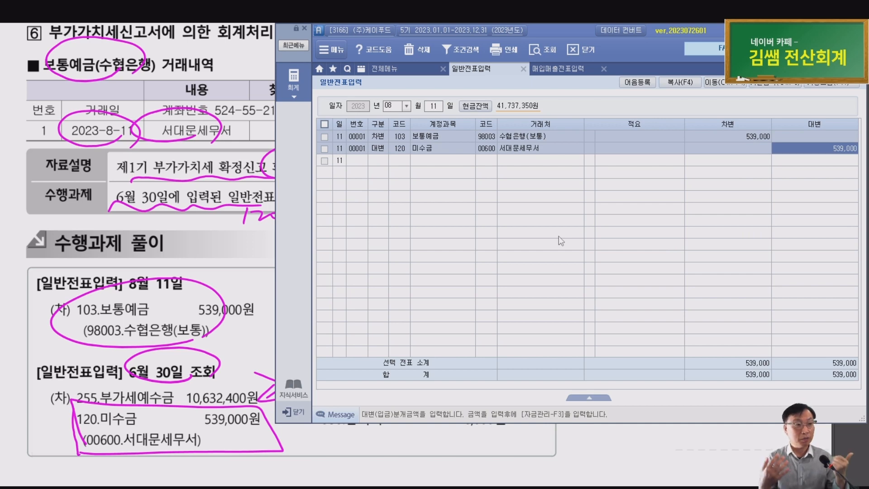
Page down to 실무수행 4 결산 problem ①: unused supplies 570,000, ending inventory 26,000,000
scroll(181, 278, "down", 6)
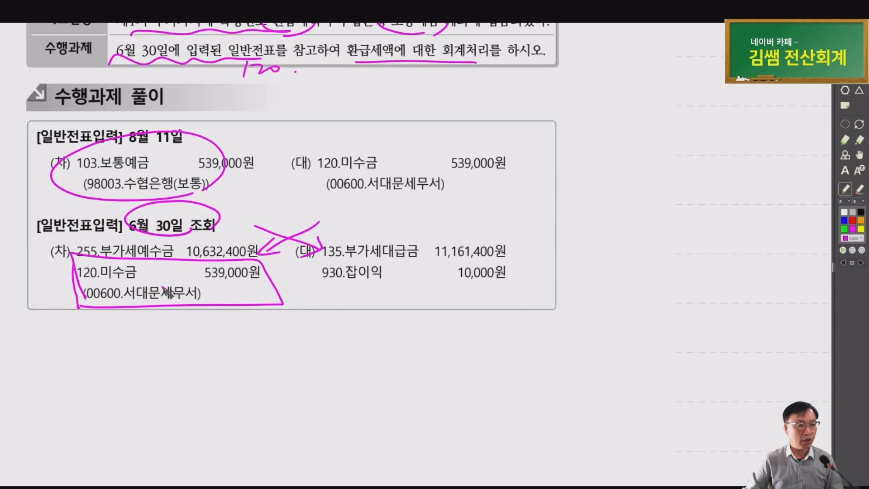
key("Page_Down")
scroll(161, 290, "down", 3)
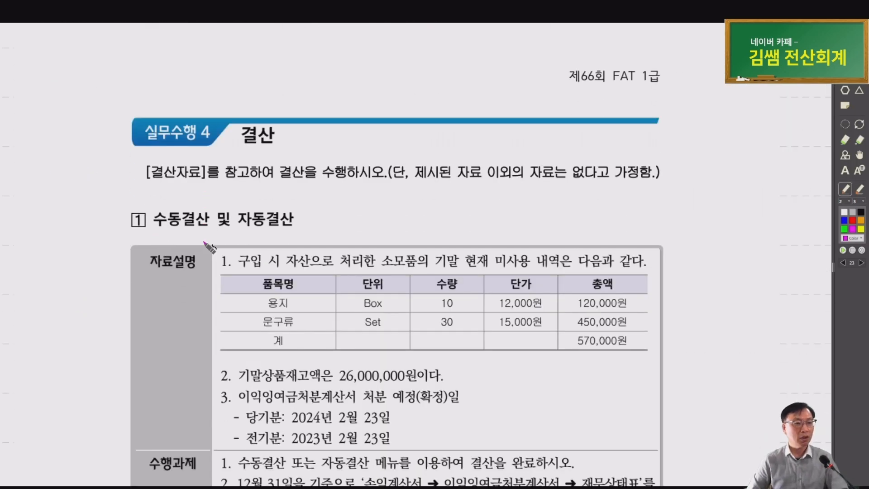
left_click_drag(274, 290, 168, 275)
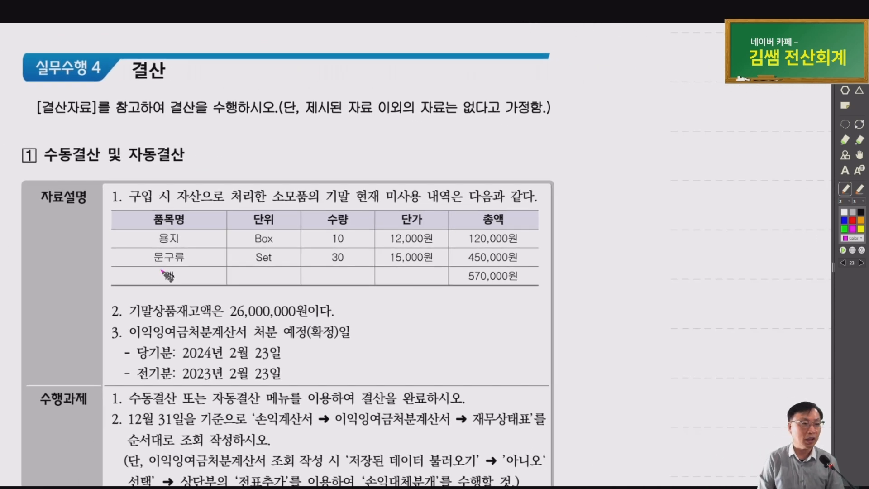